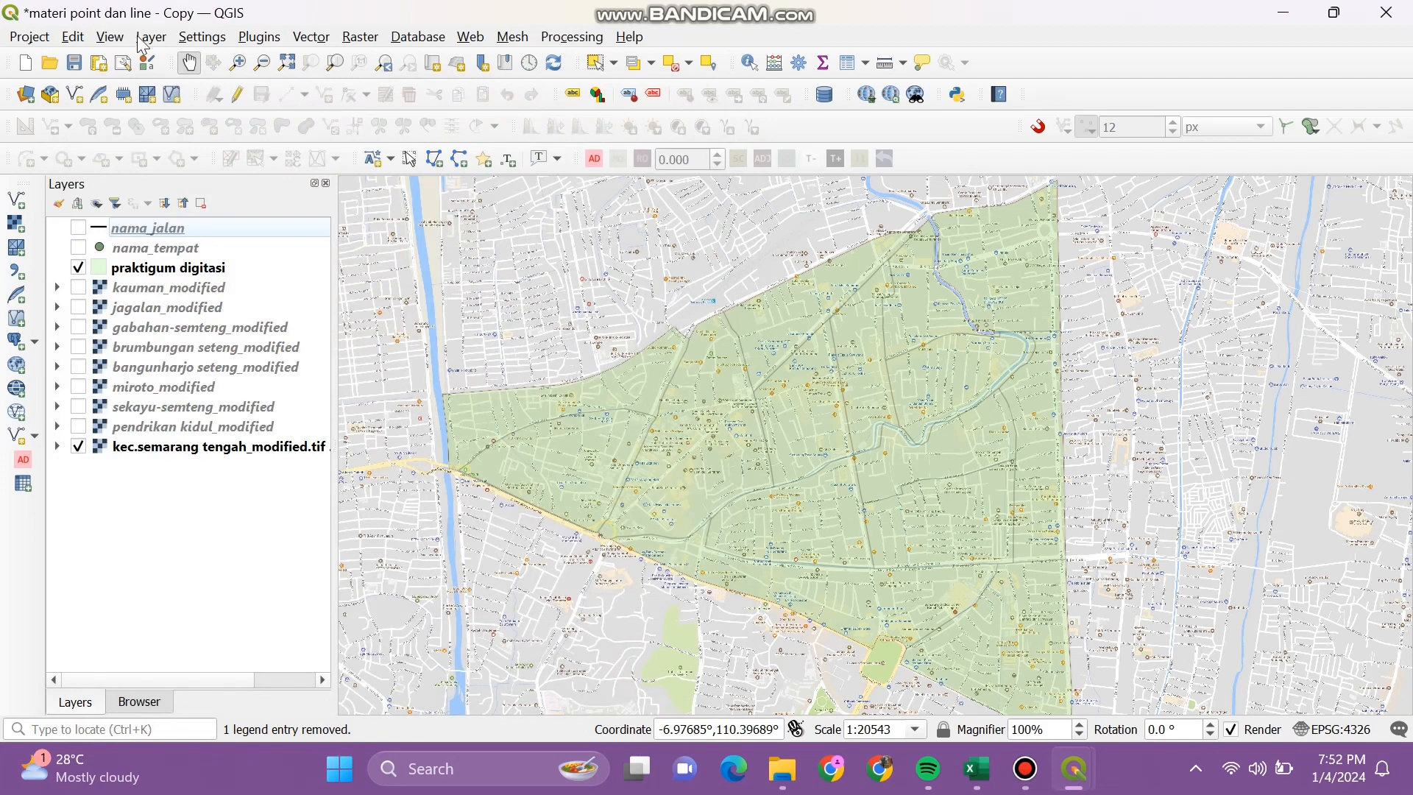
# Step: Start a spreadsheet layer from data.xlsx, reading its Sheet2
pyautogui.click(142, 40)
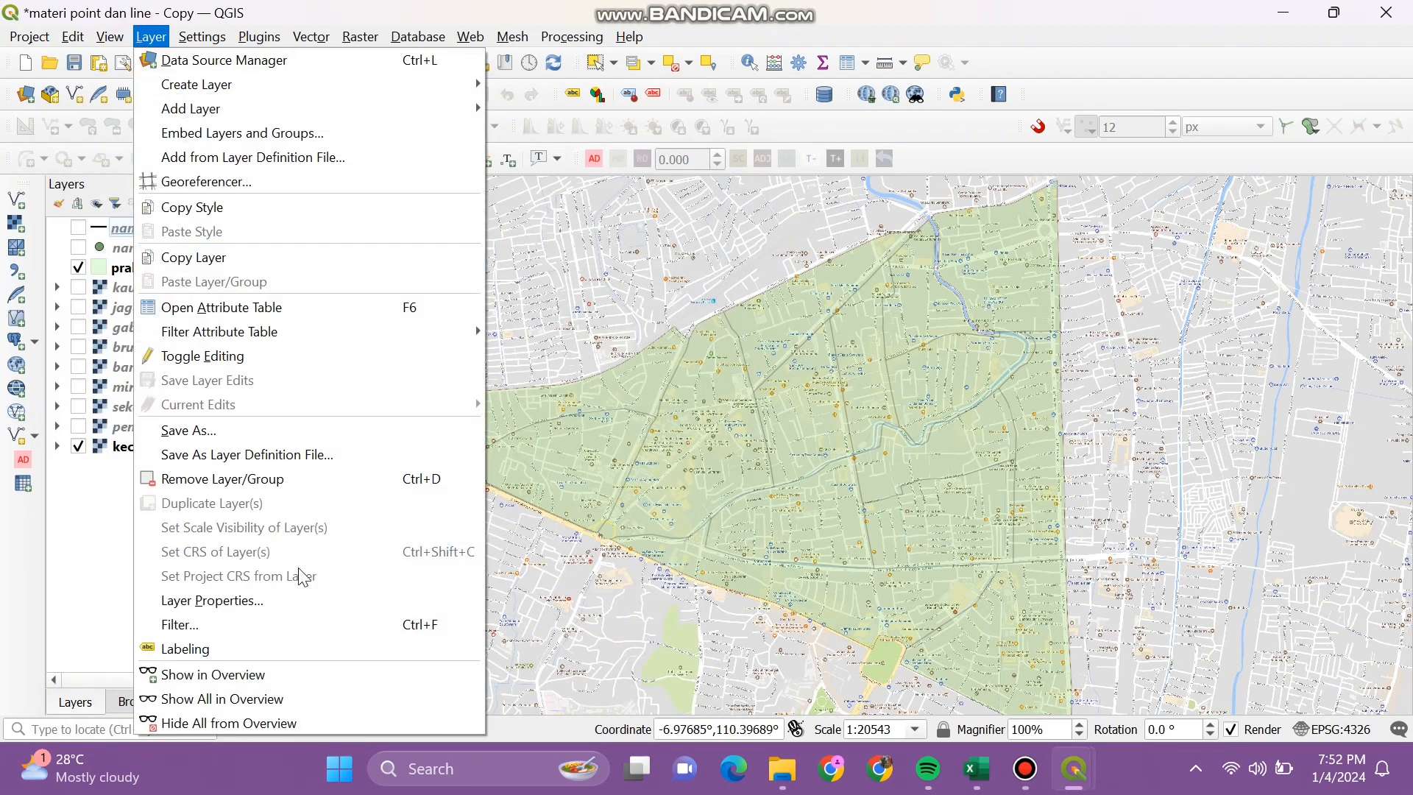
pyautogui.moveTo(462, 110)
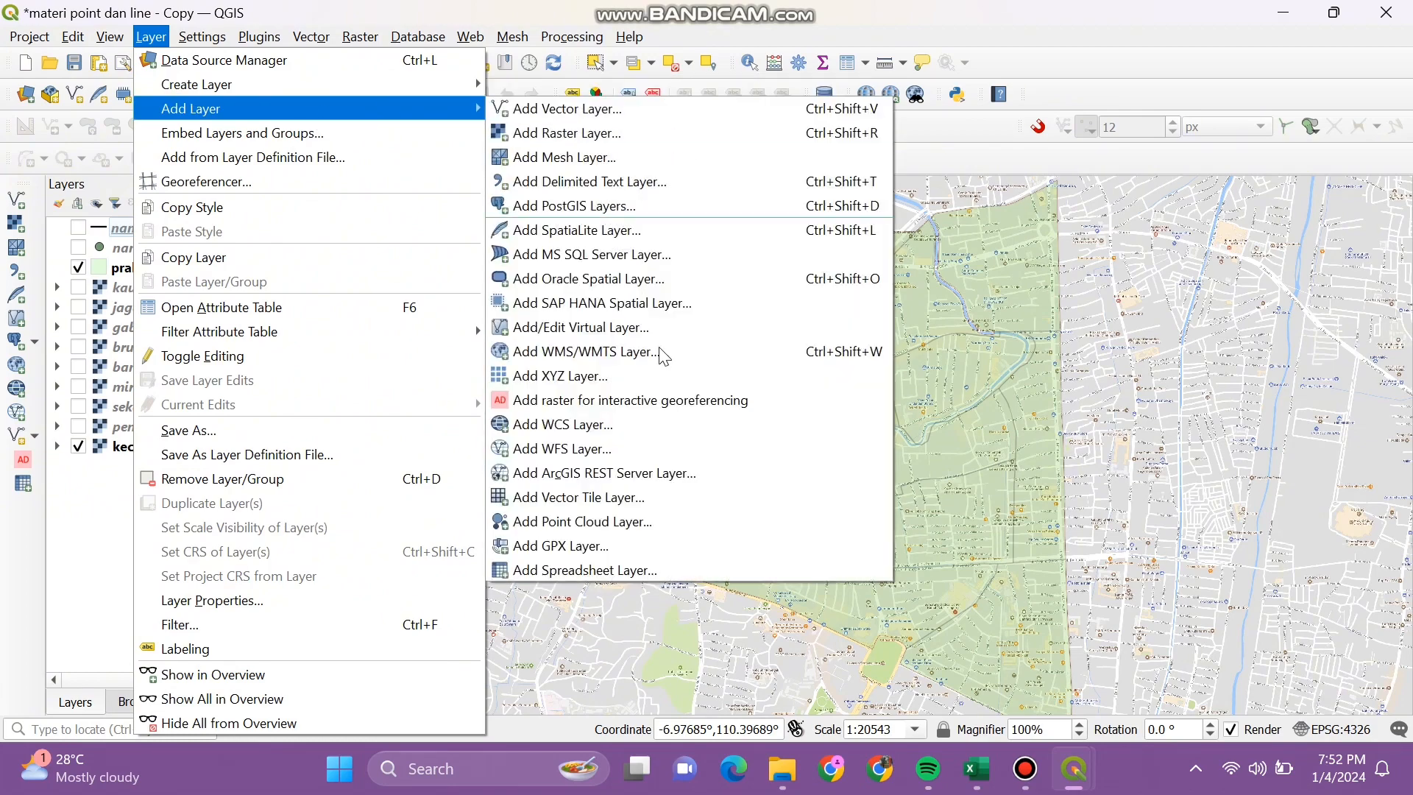
pyautogui.click(674, 571)
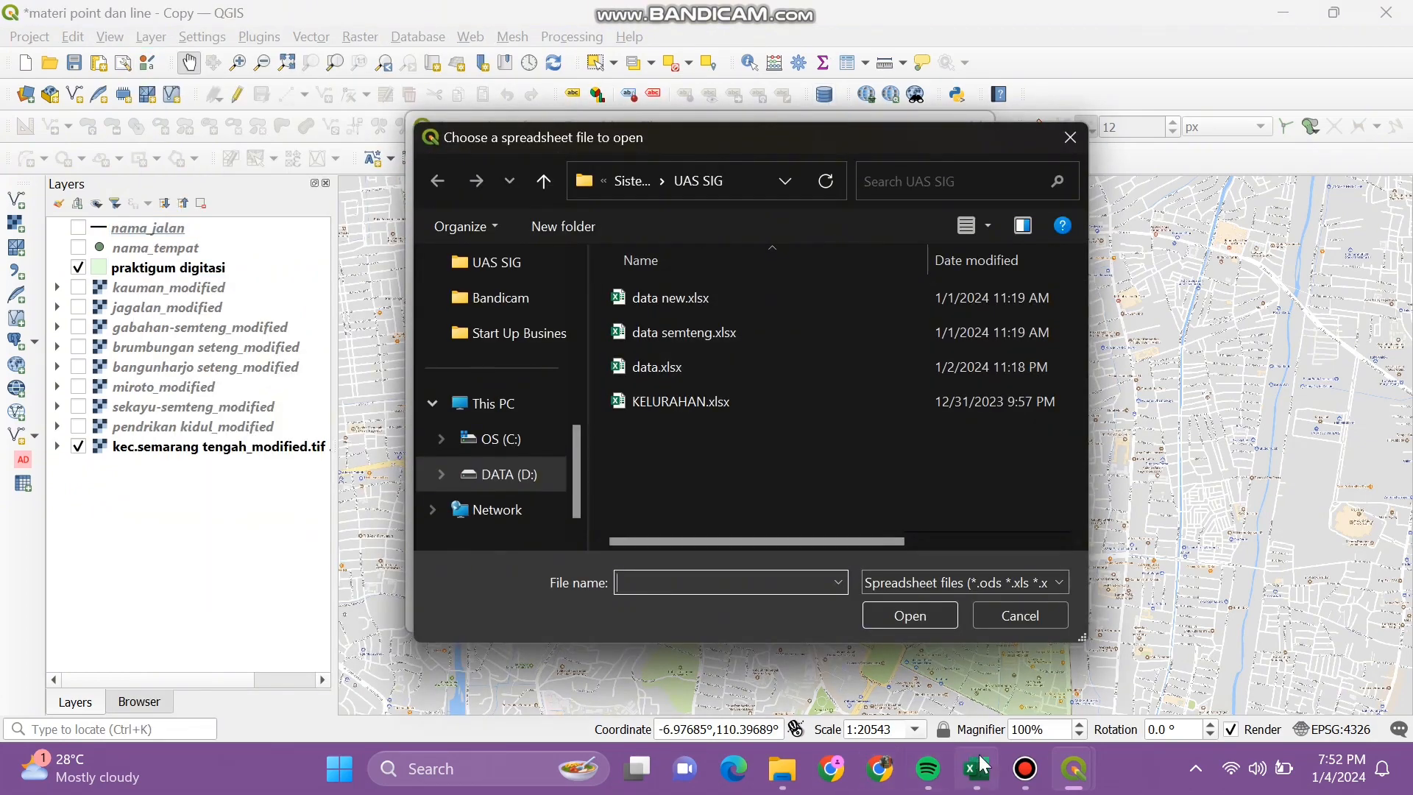
pyautogui.click(977, 768)
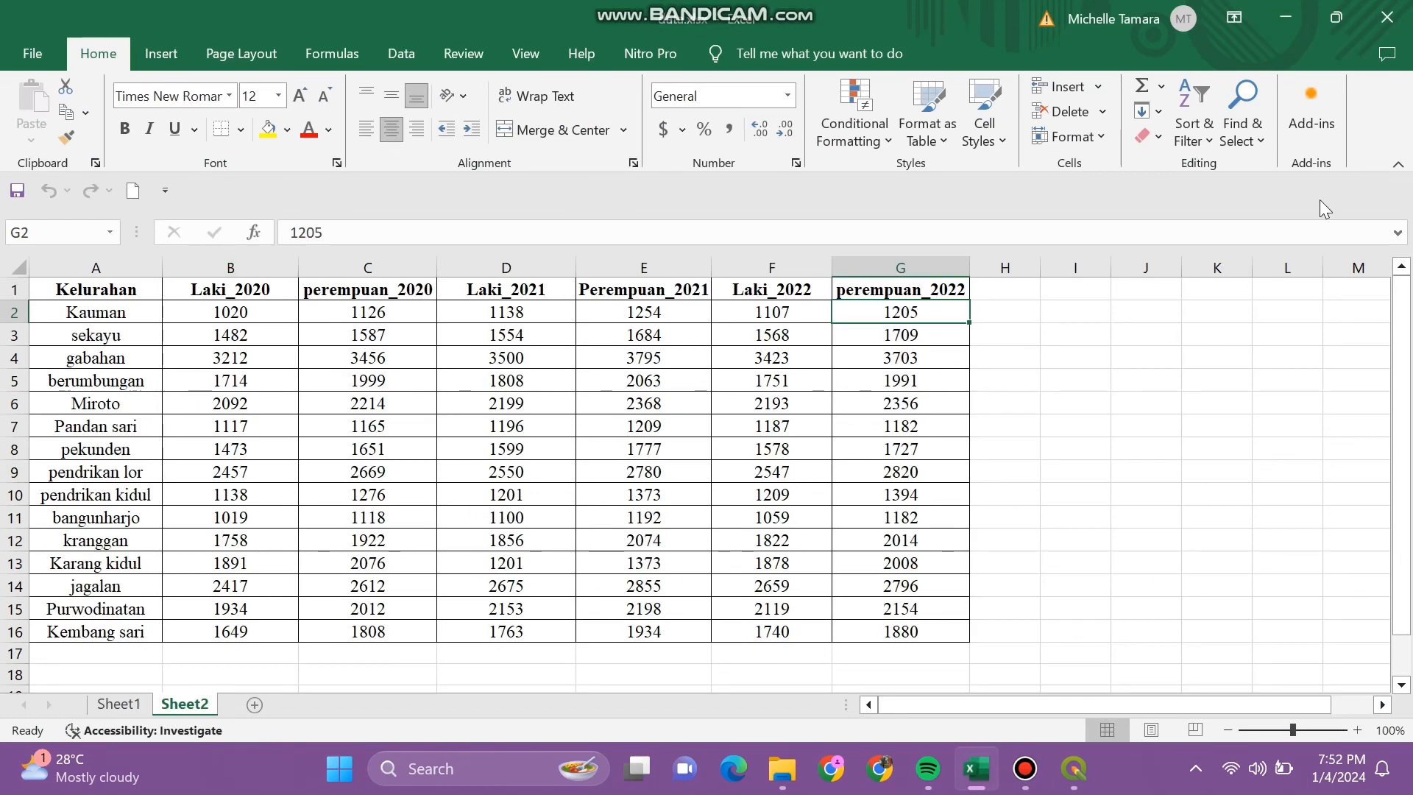
pyautogui.click(1286, 17)
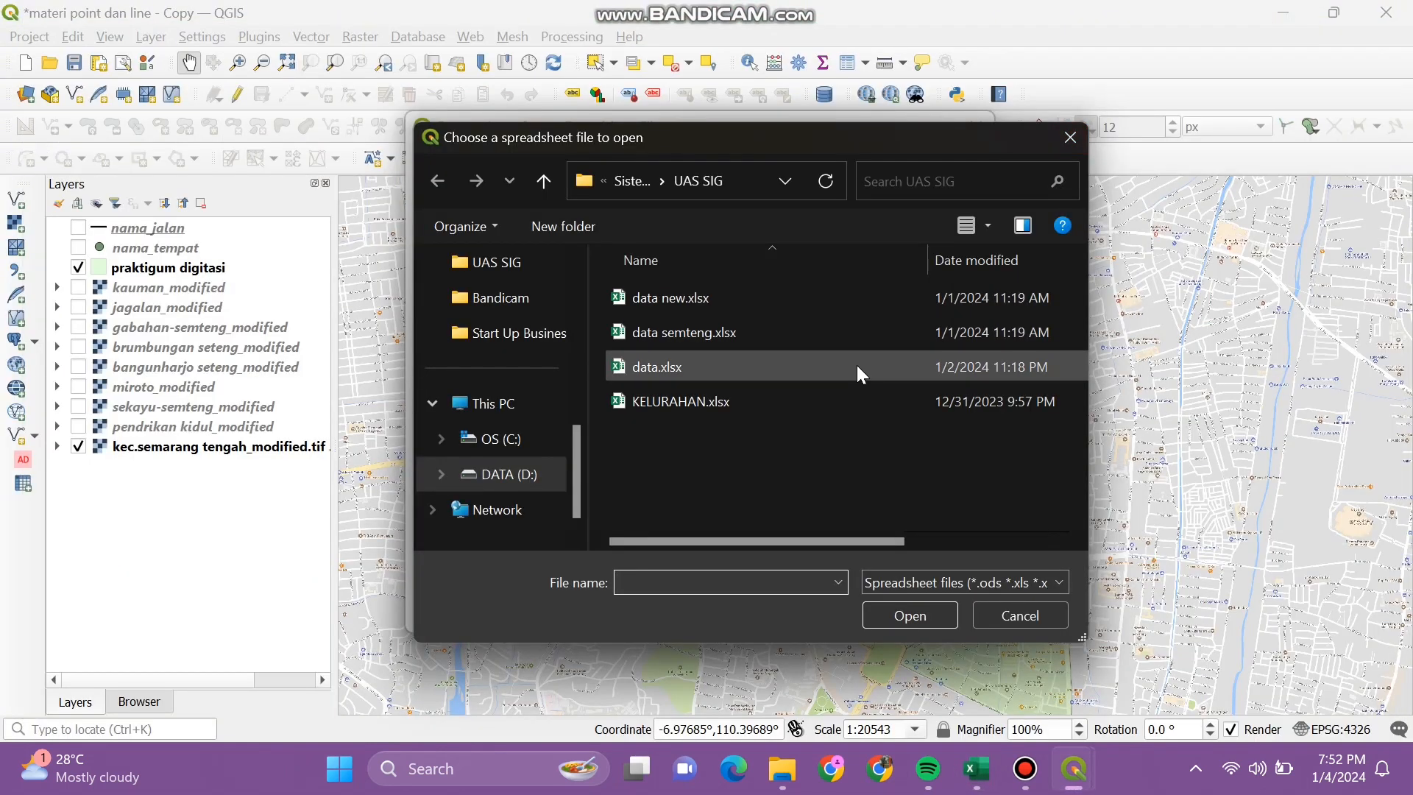
pyautogui.click(857, 365)
pyautogui.click(916, 615)
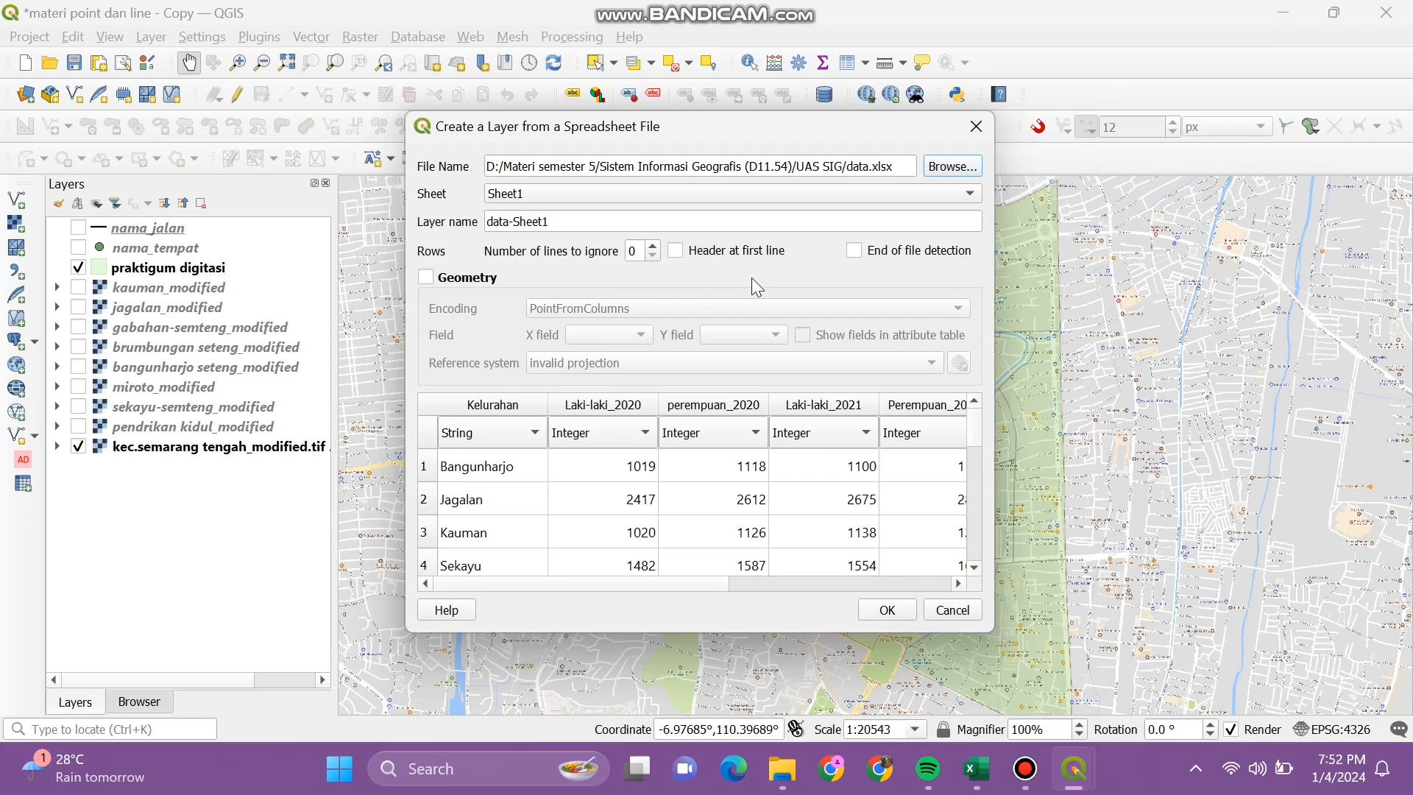
pyautogui.click(752, 195)
pyautogui.click(735, 210)
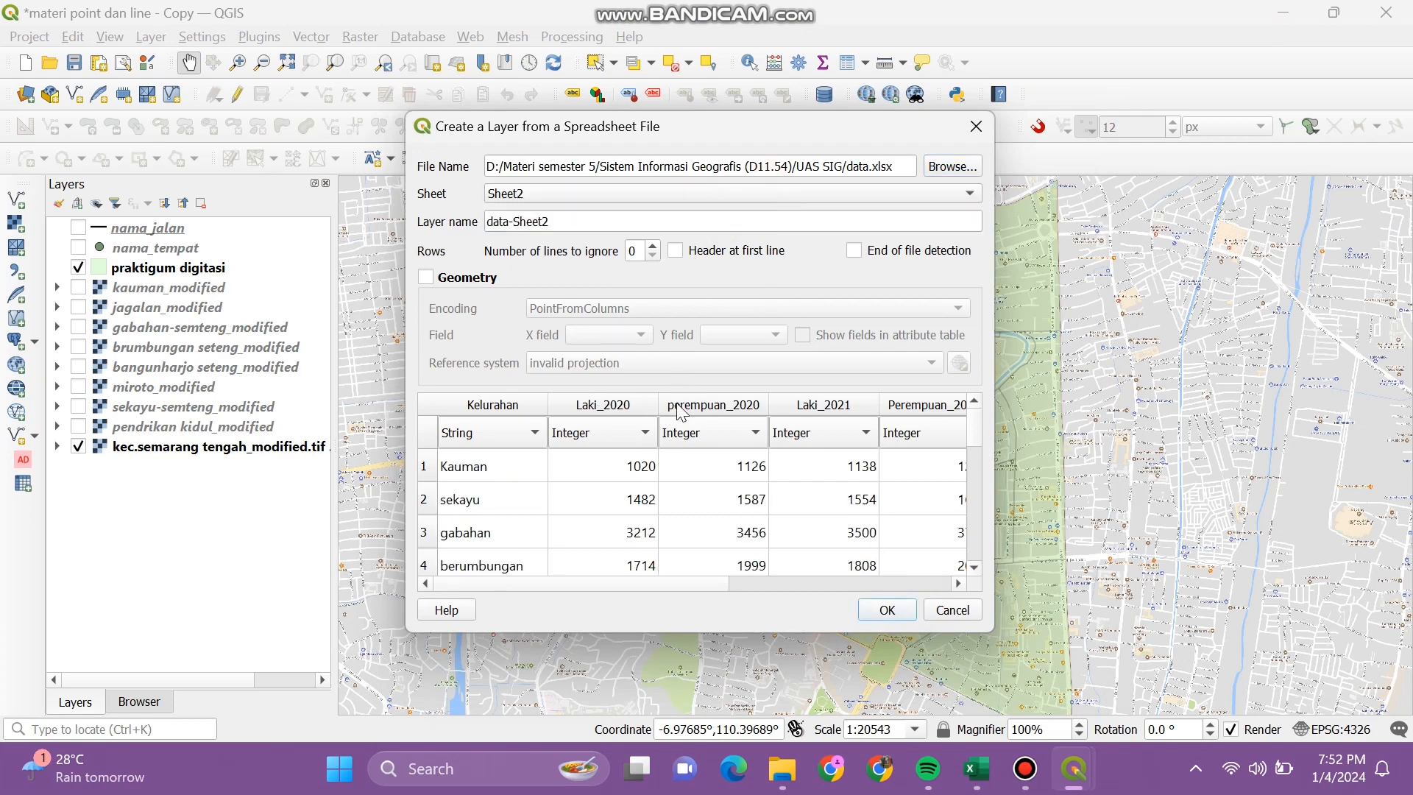
# Step: Set Laki/Perempuan 2020–2022 columns to Real and create the data-Sheet2 layer
pyautogui.click(619, 433)
pyautogui.click(625, 465)
pyautogui.click(683, 440)
pyautogui.click(692, 467)
pyautogui.click(787, 434)
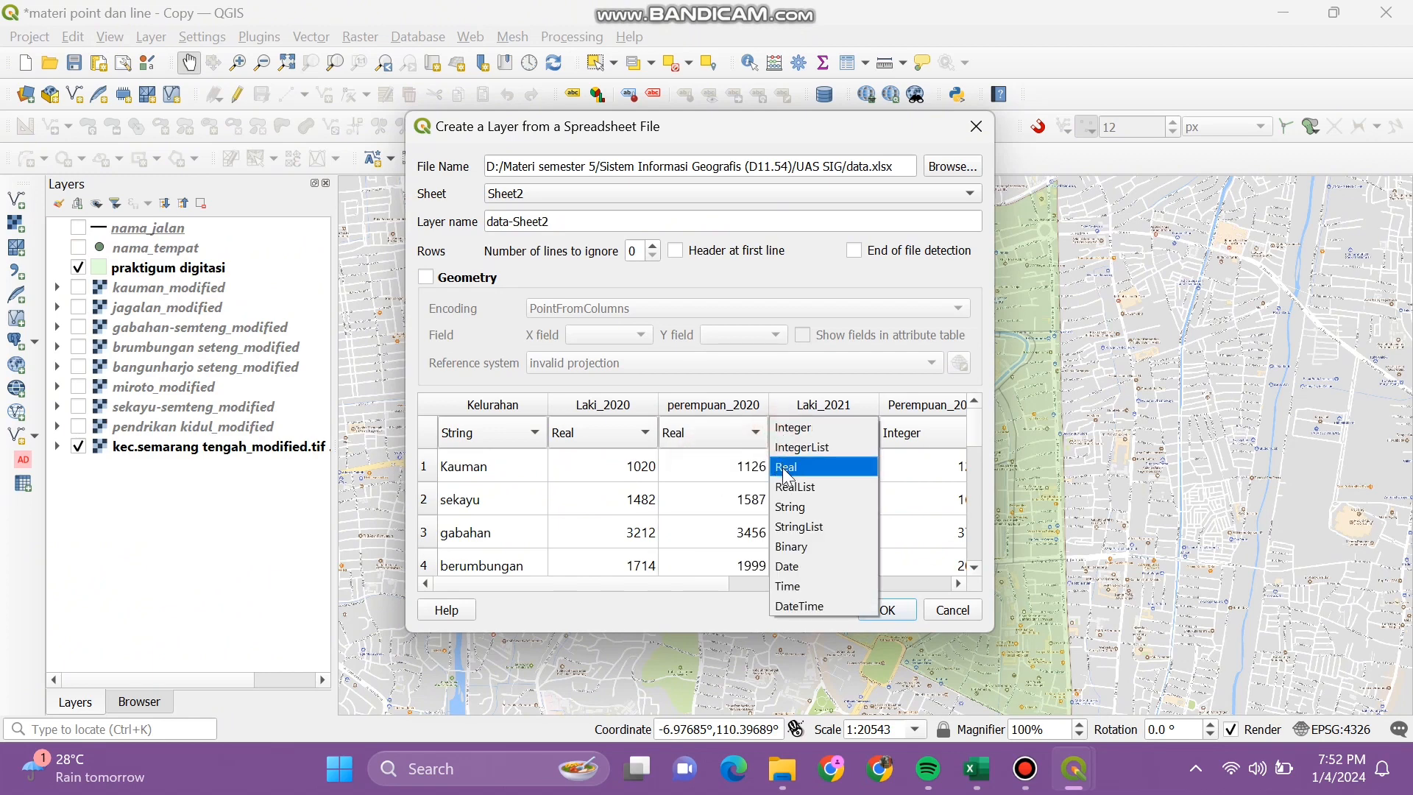
pyautogui.click(786, 466)
pyautogui.moveTo(691, 583); pyautogui.dragTo(855, 581)
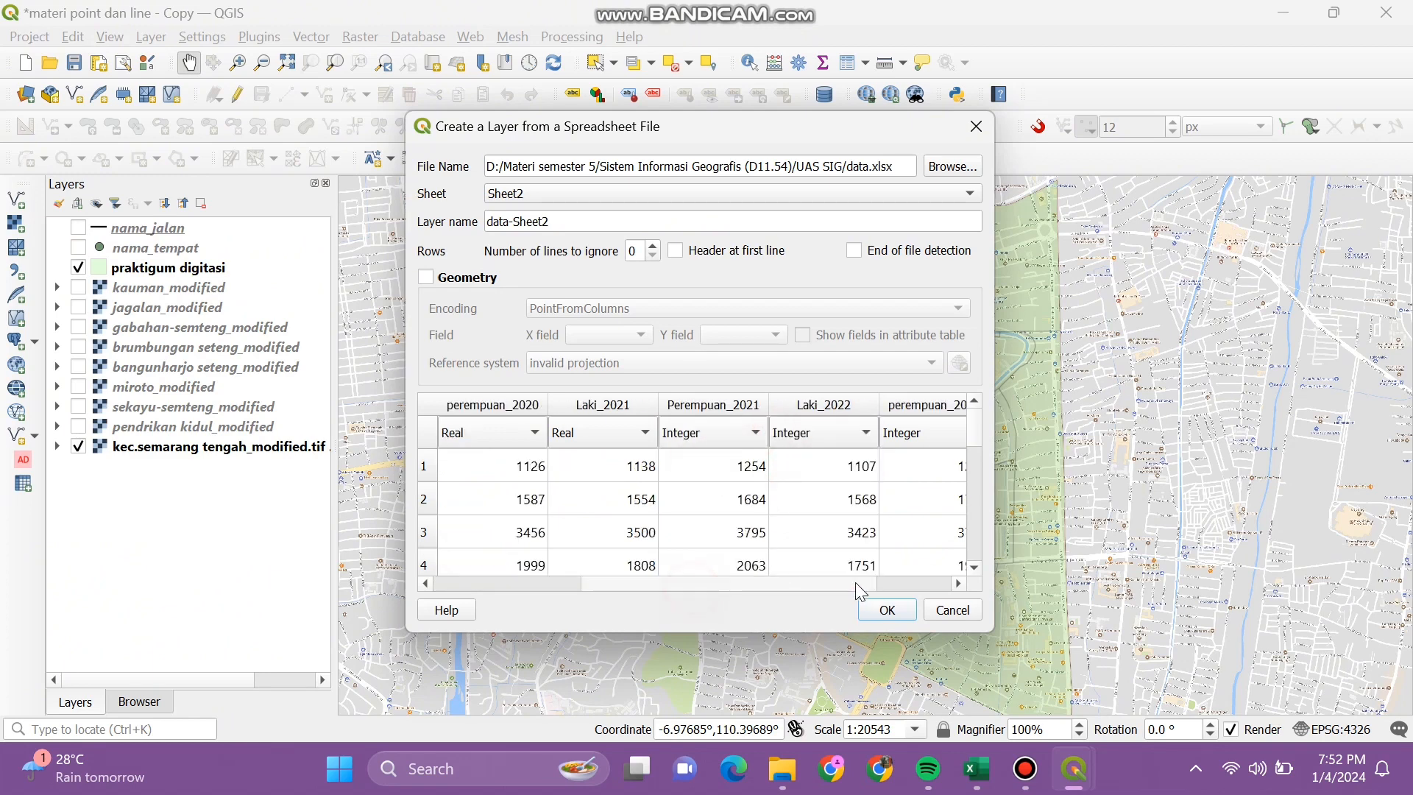
pyautogui.click(725, 435)
pyautogui.click(684, 466)
pyautogui.click(782, 434)
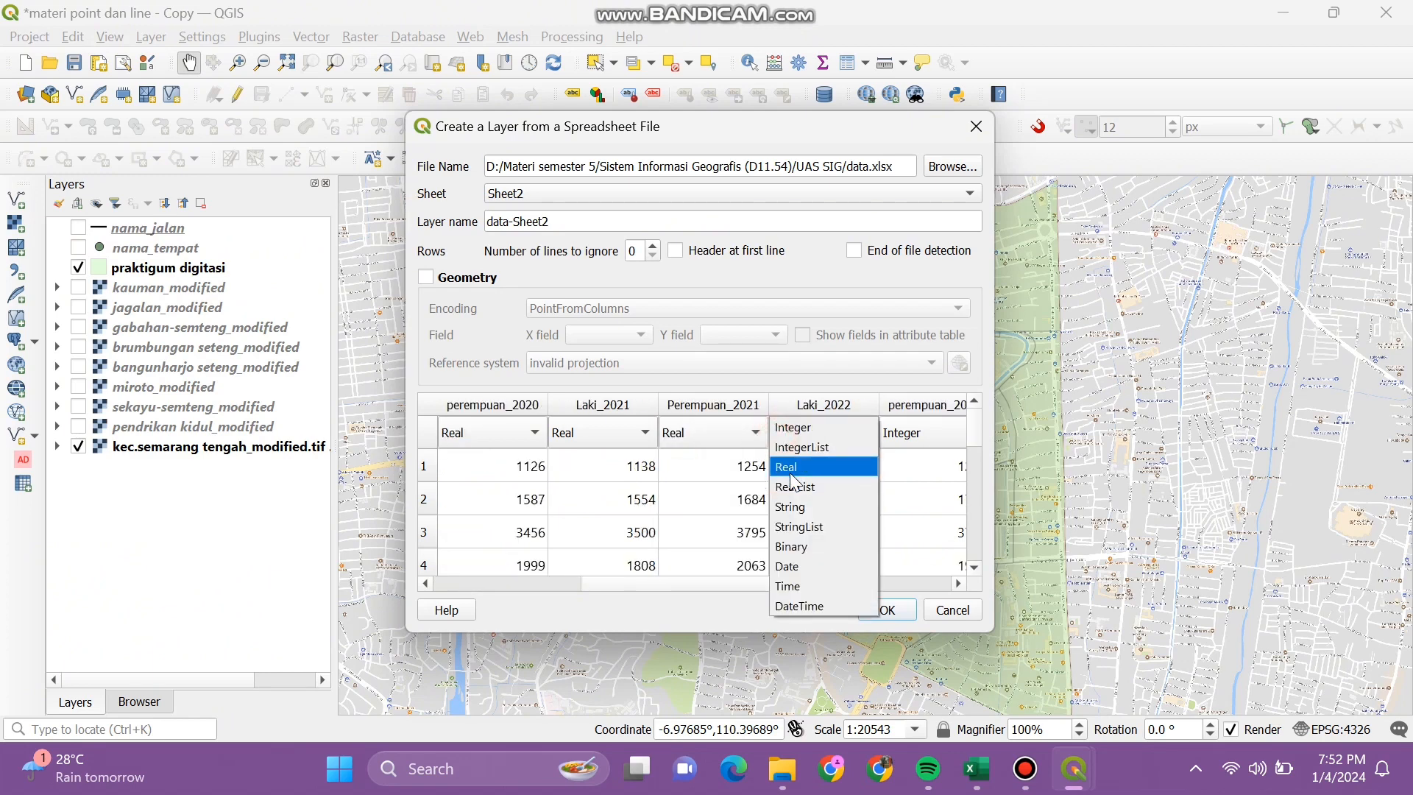
pyautogui.click(788, 466)
pyautogui.click(924, 432)
pyautogui.click(876, 466)
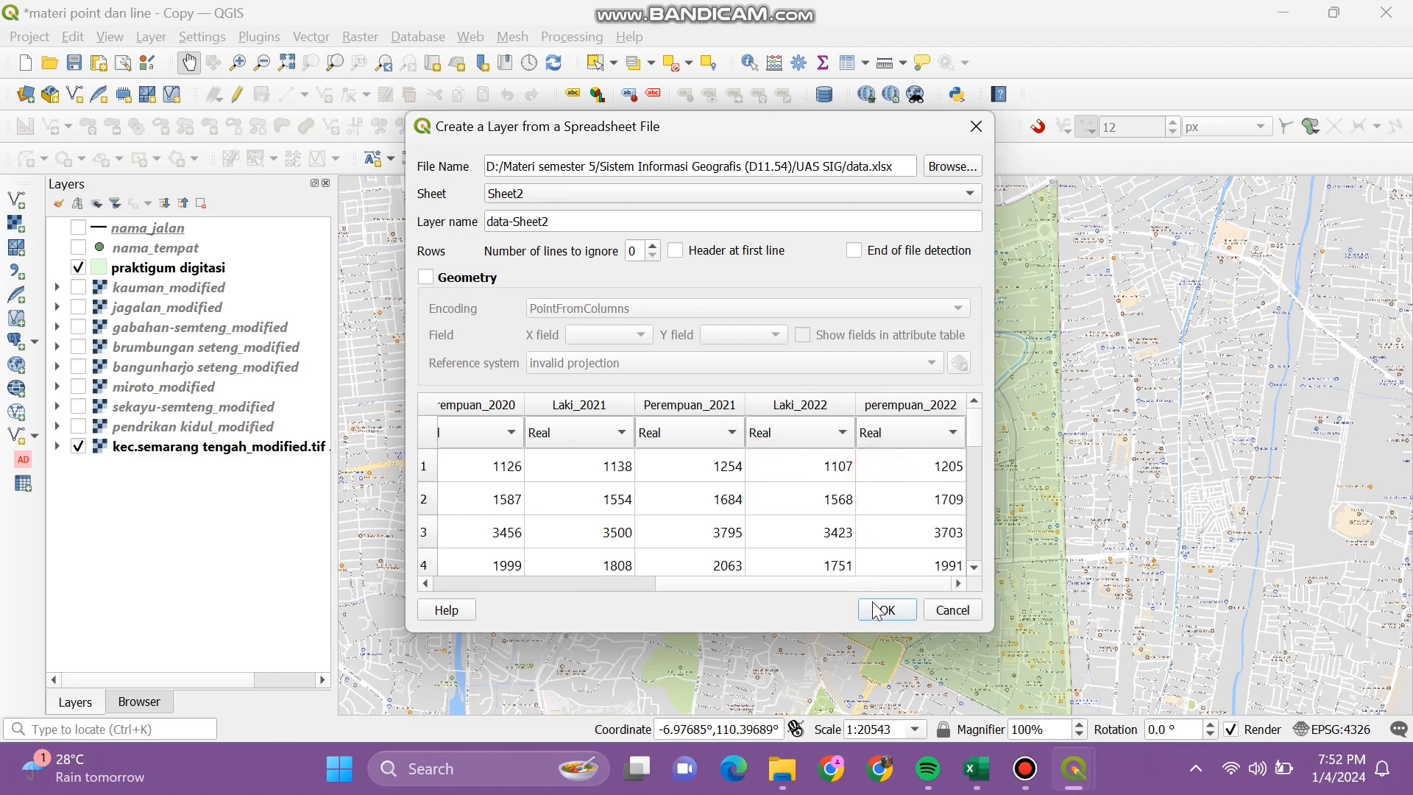
pyautogui.click(885, 610)
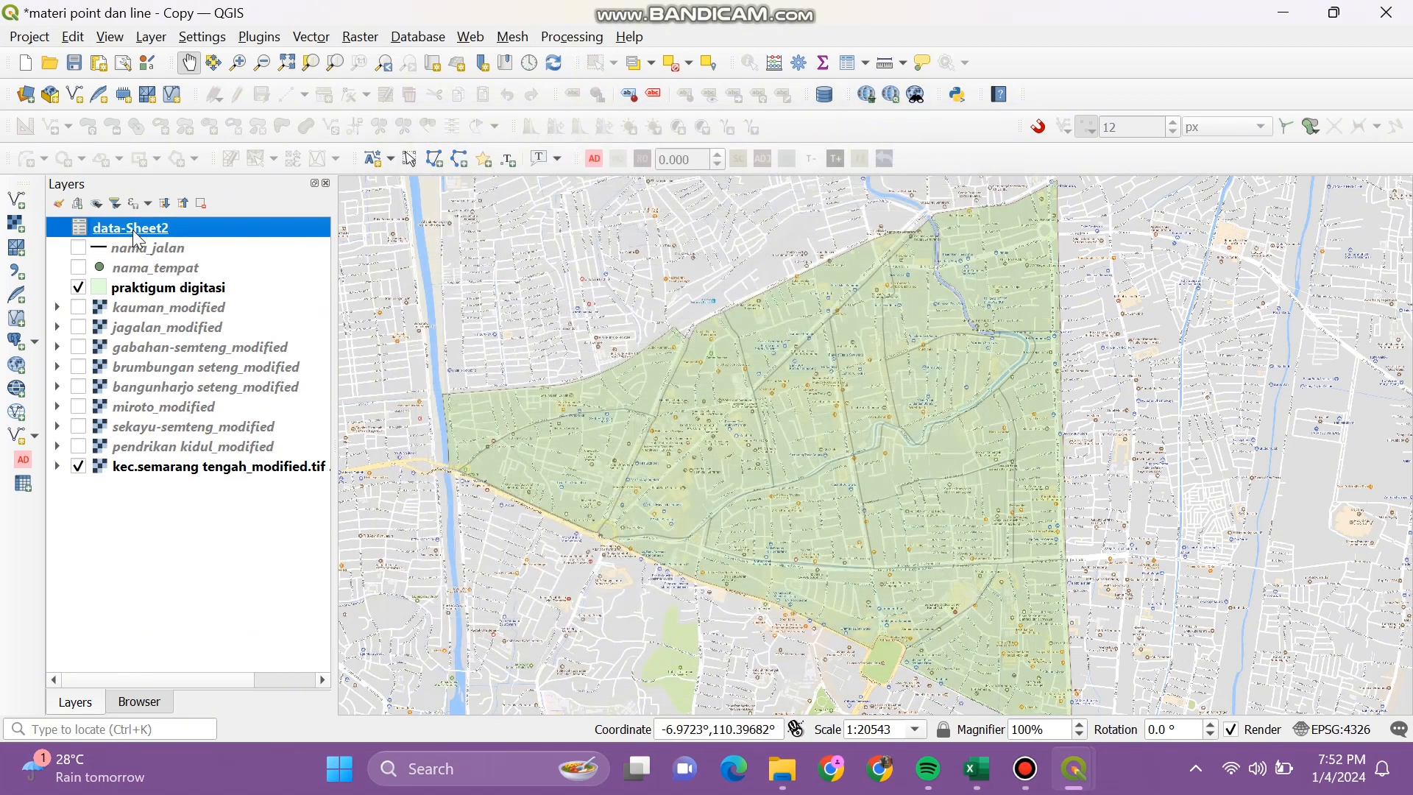
# Step: Move data-Sheet2 below nama_tempat and check its attribute table's 15 rows
pyautogui.moveTo(133, 229); pyautogui.dragTo(131, 272)
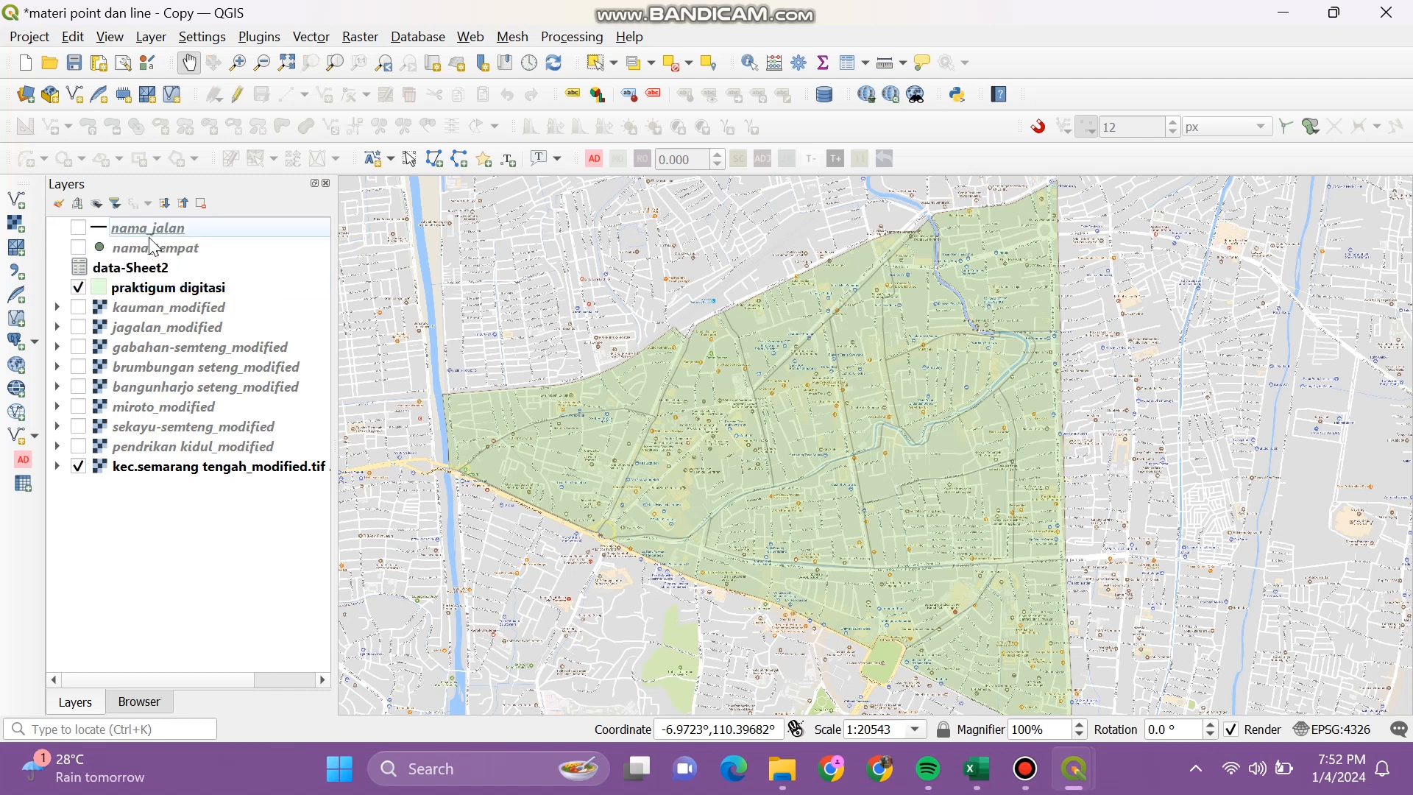
pyautogui.rightClick(176, 267)
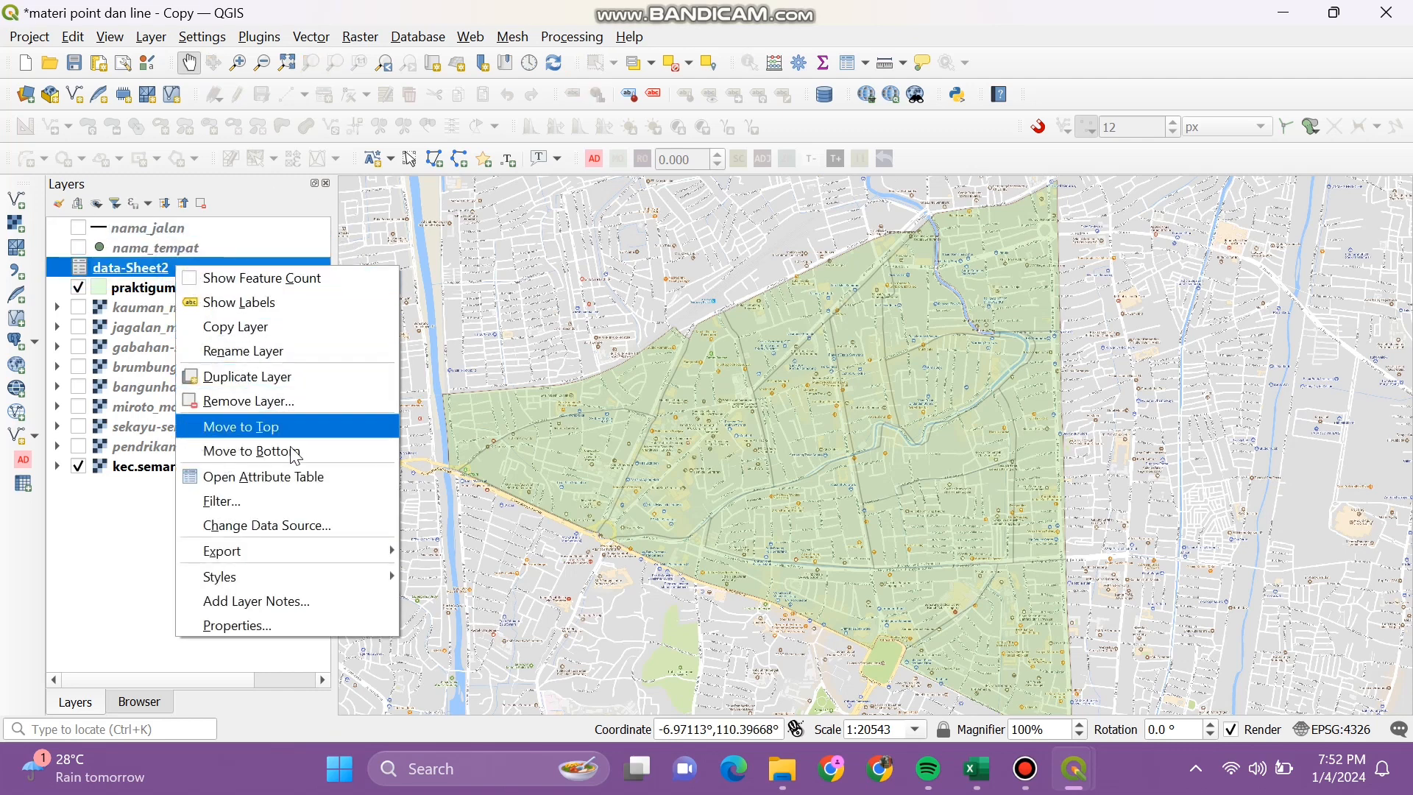
pyautogui.click(263, 476)
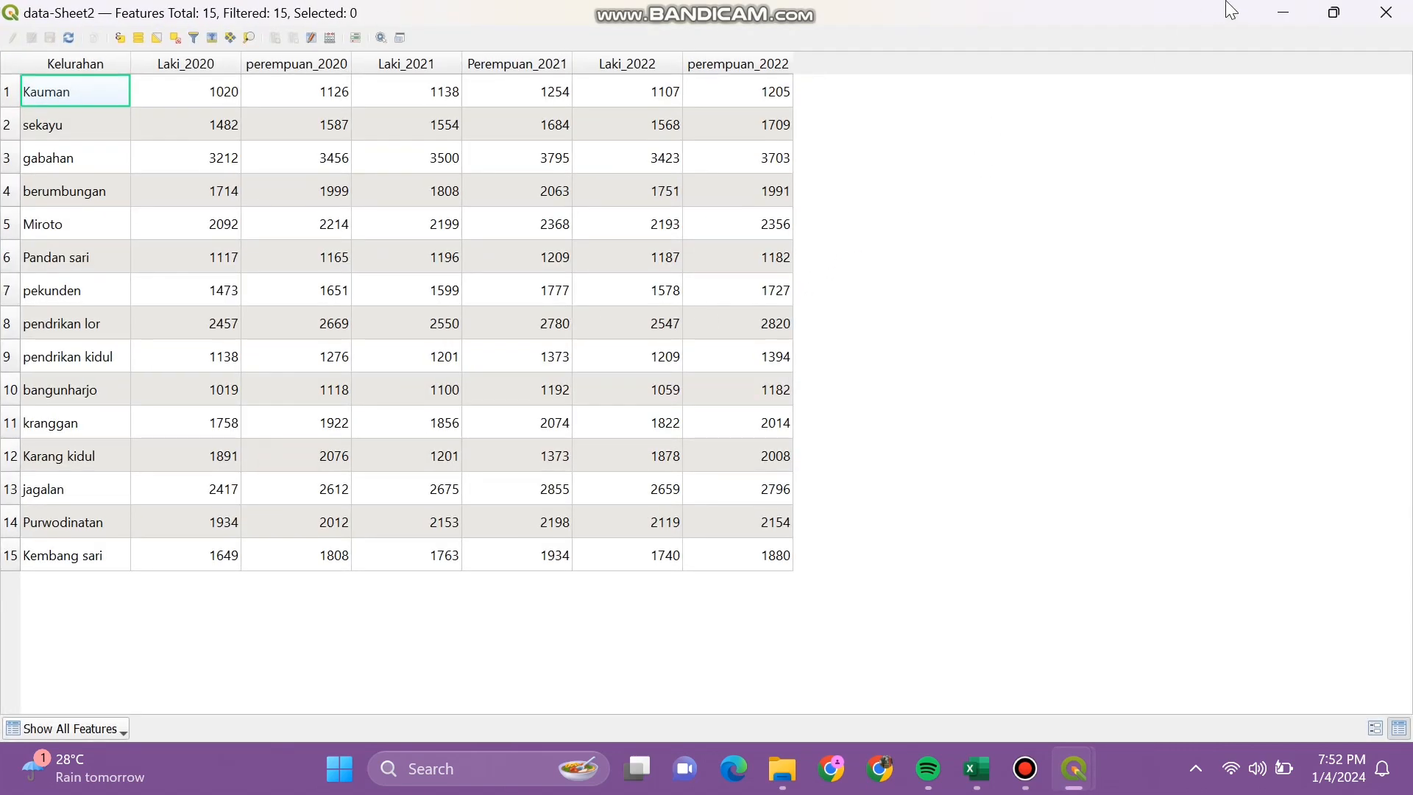
pyautogui.click(1286, 10)
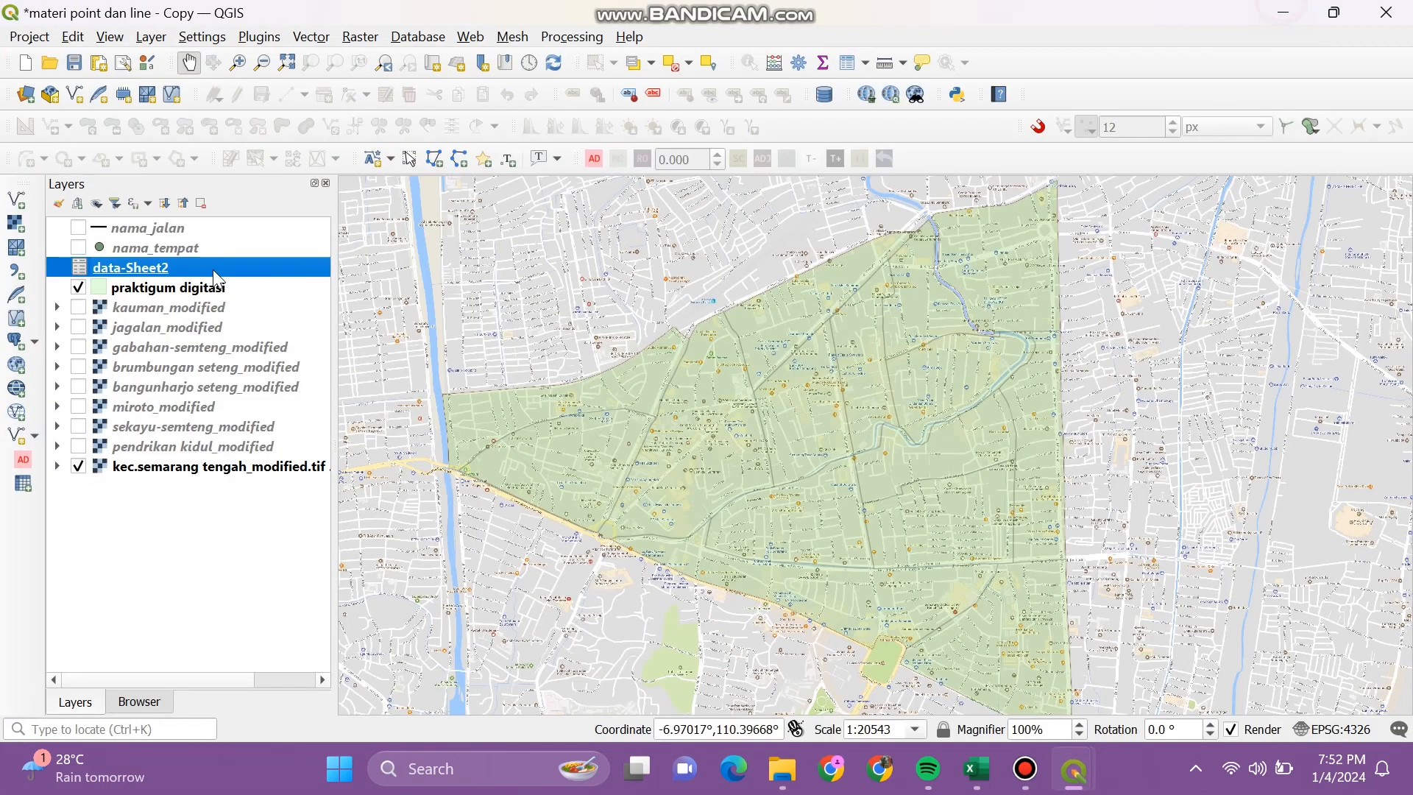
# Step: Open the Layer Properties of praktigum digitasi
pyautogui.click(124, 286)
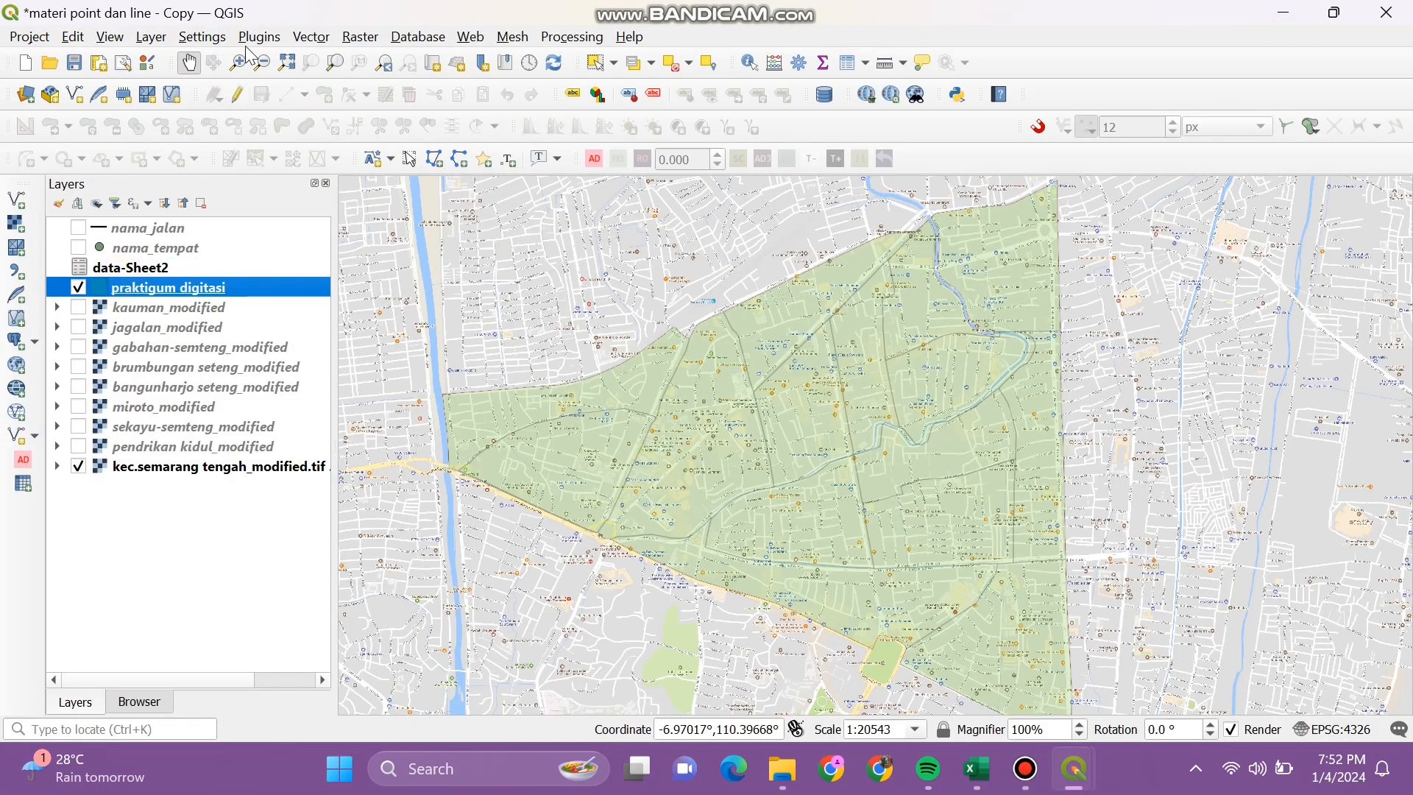
pyautogui.click(151, 37)
pyautogui.click(244, 609)
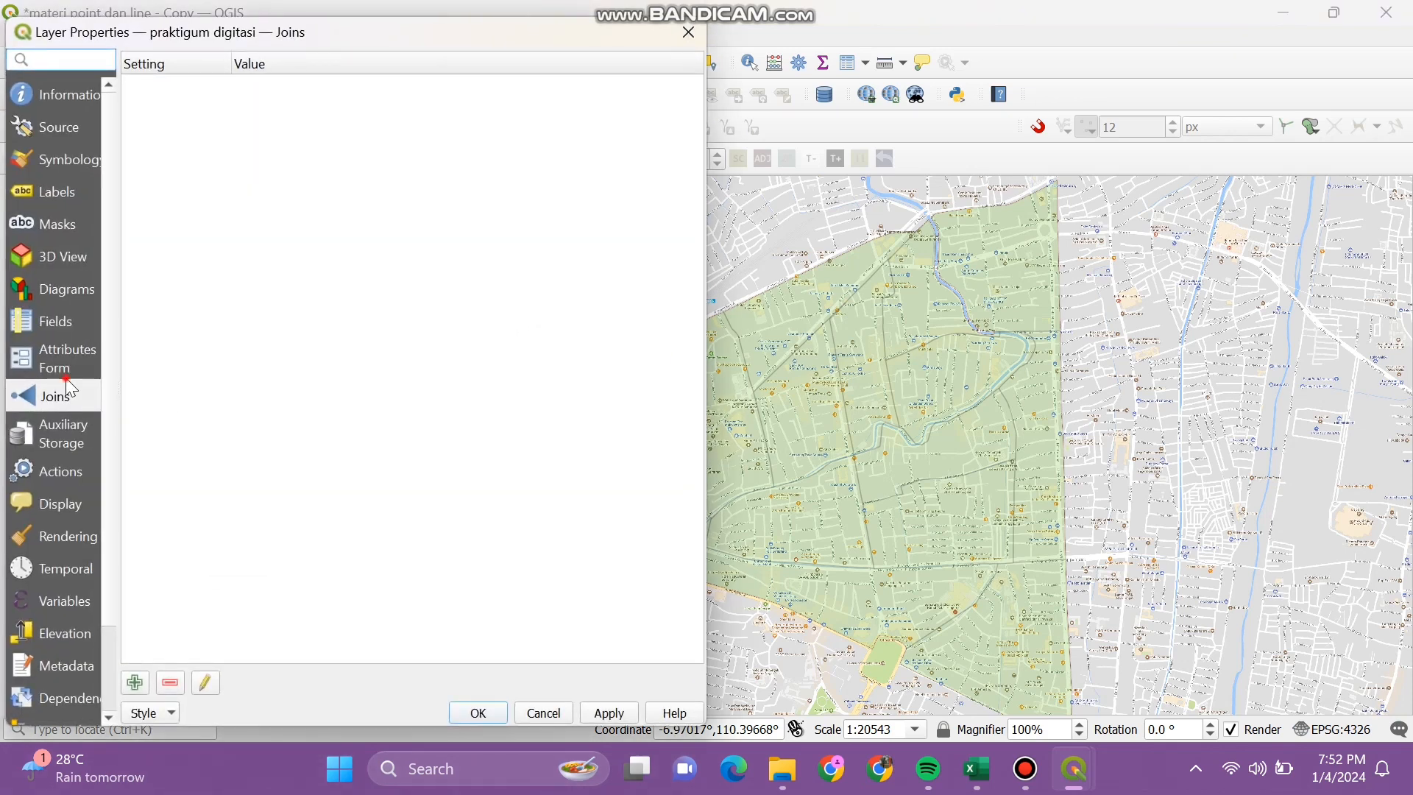
# Step: Add a new join to data-Sheet2 with kelurahan as the target field
pyautogui.click(67, 377)
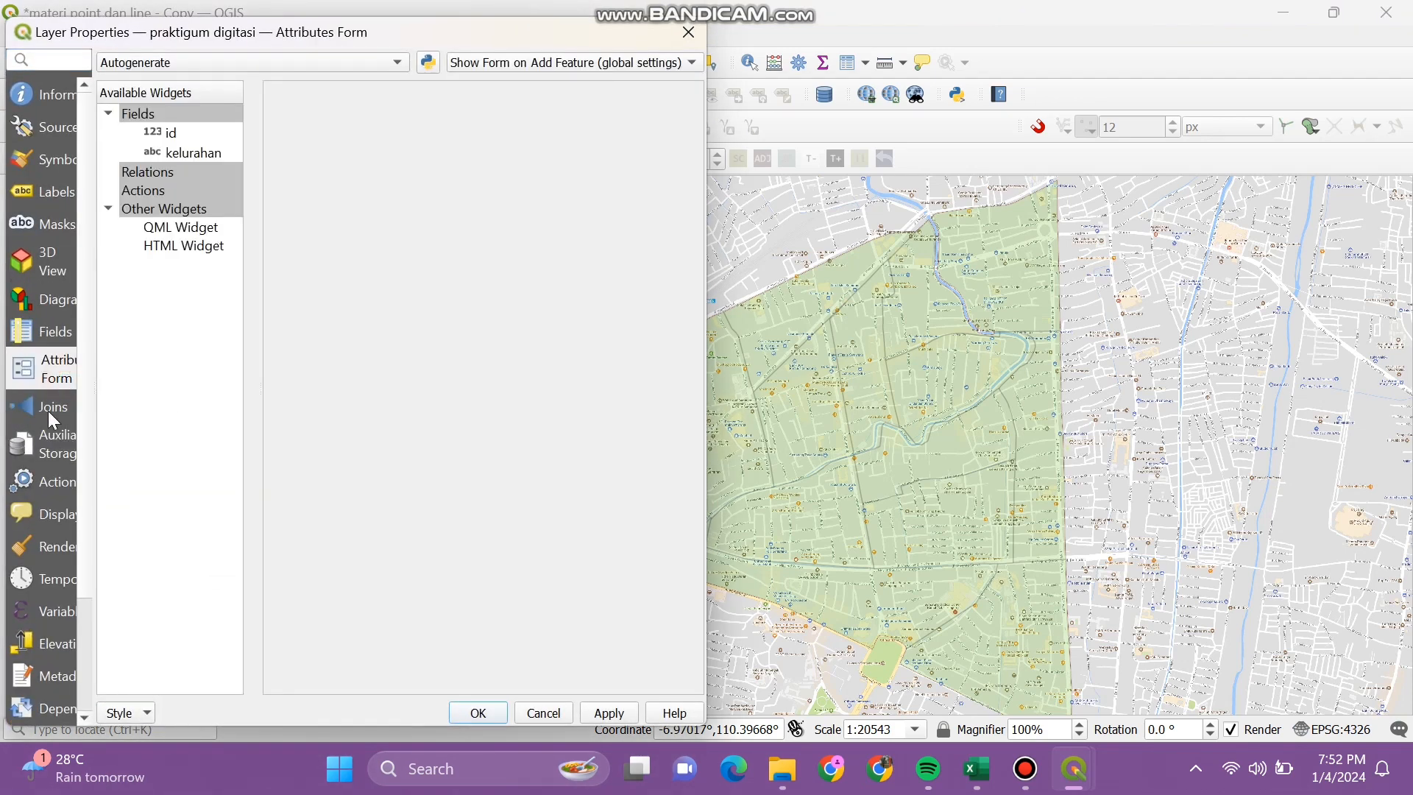
pyautogui.click(47, 406)
pyautogui.click(135, 682)
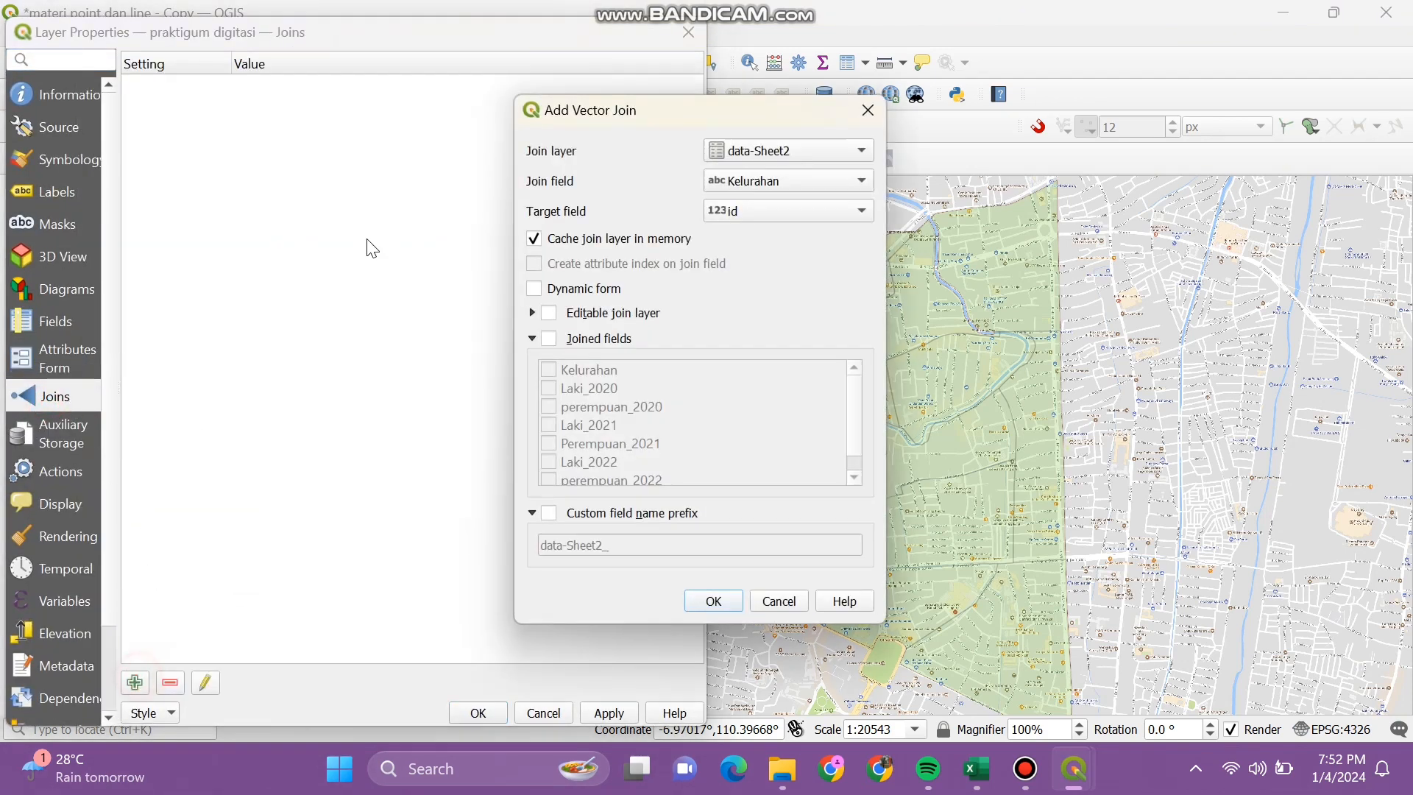
pyautogui.click(756, 209)
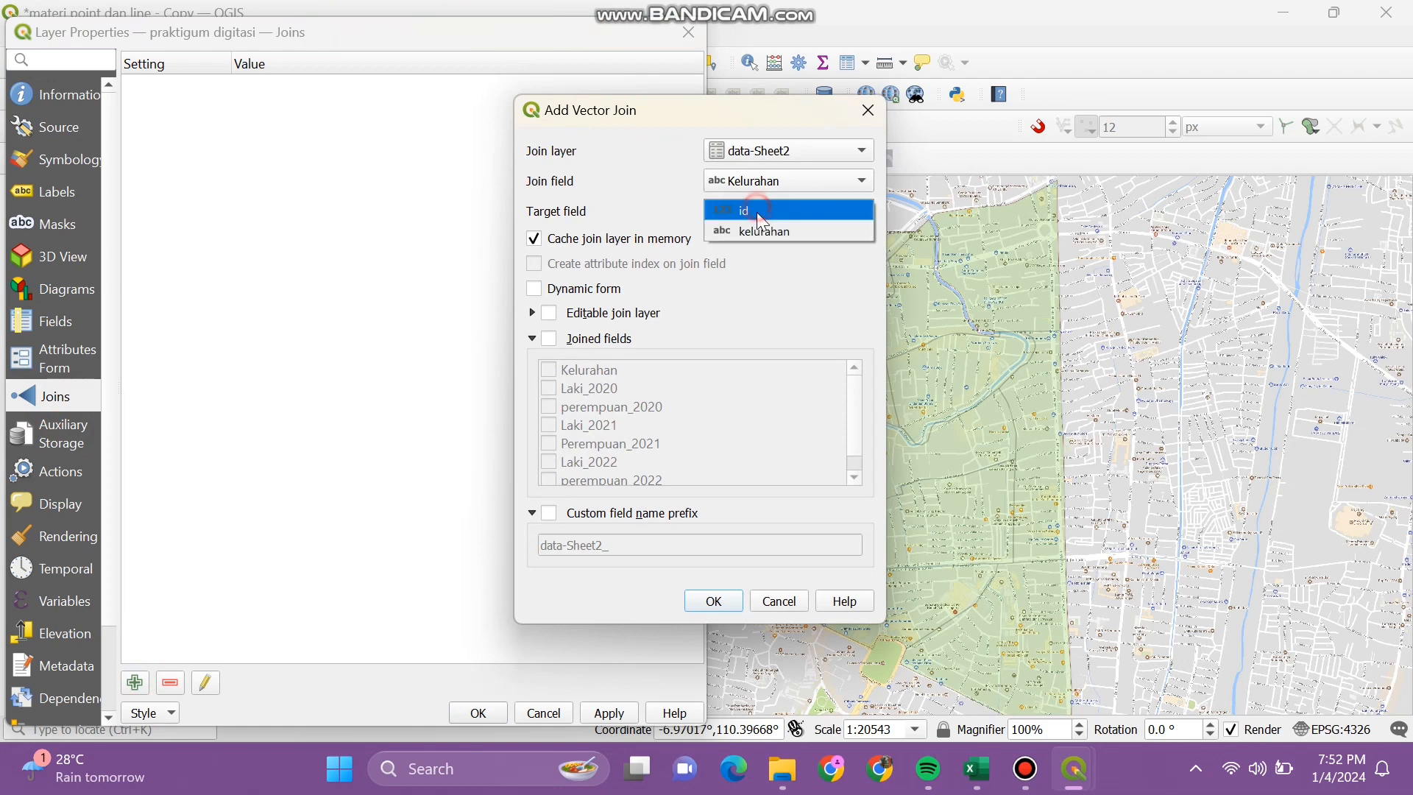
pyautogui.click(761, 232)
# Step: Join all six population fields with prefix Jumlah_ and apply the join
pyautogui.click(550, 338)
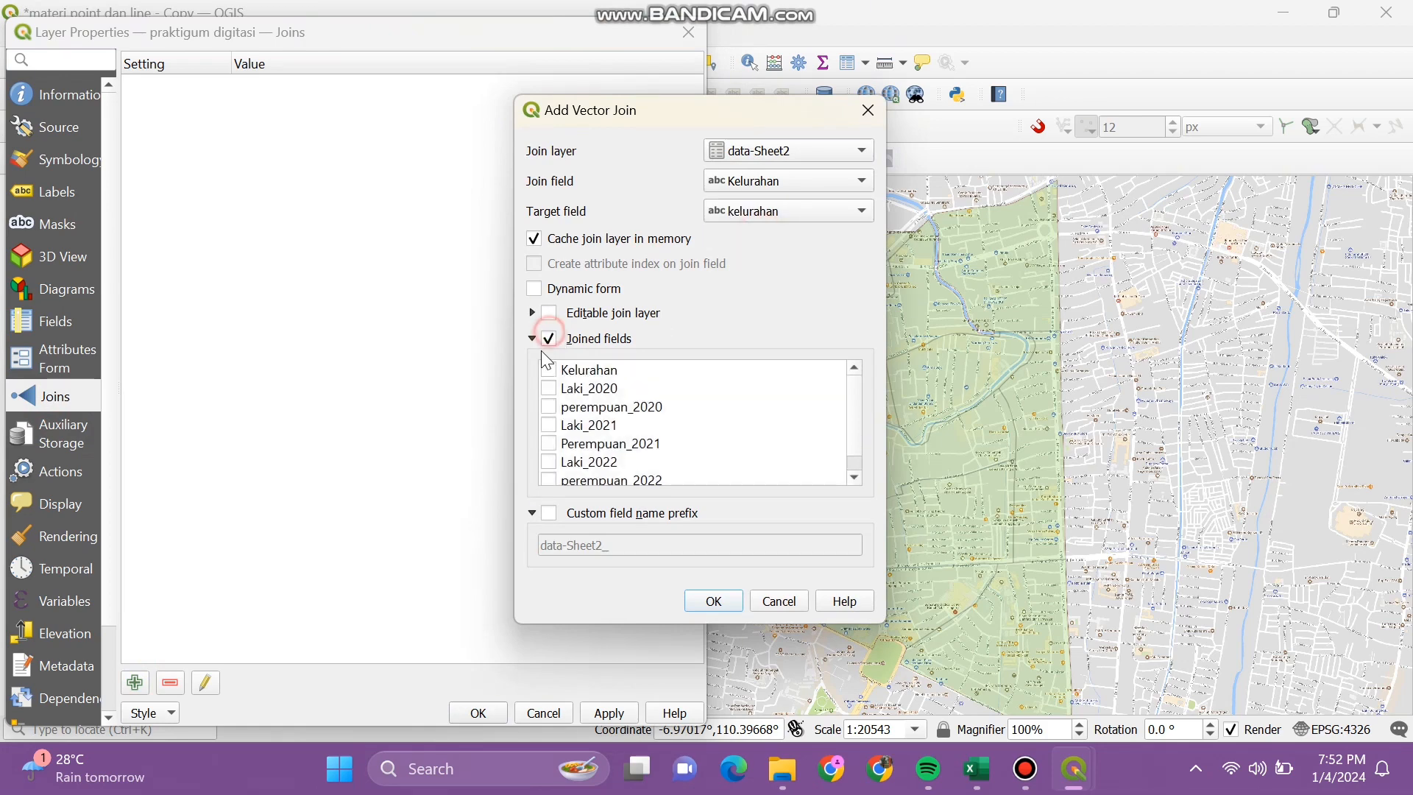
pyautogui.click(549, 389)
pyautogui.click(549, 407)
pyautogui.click(549, 426)
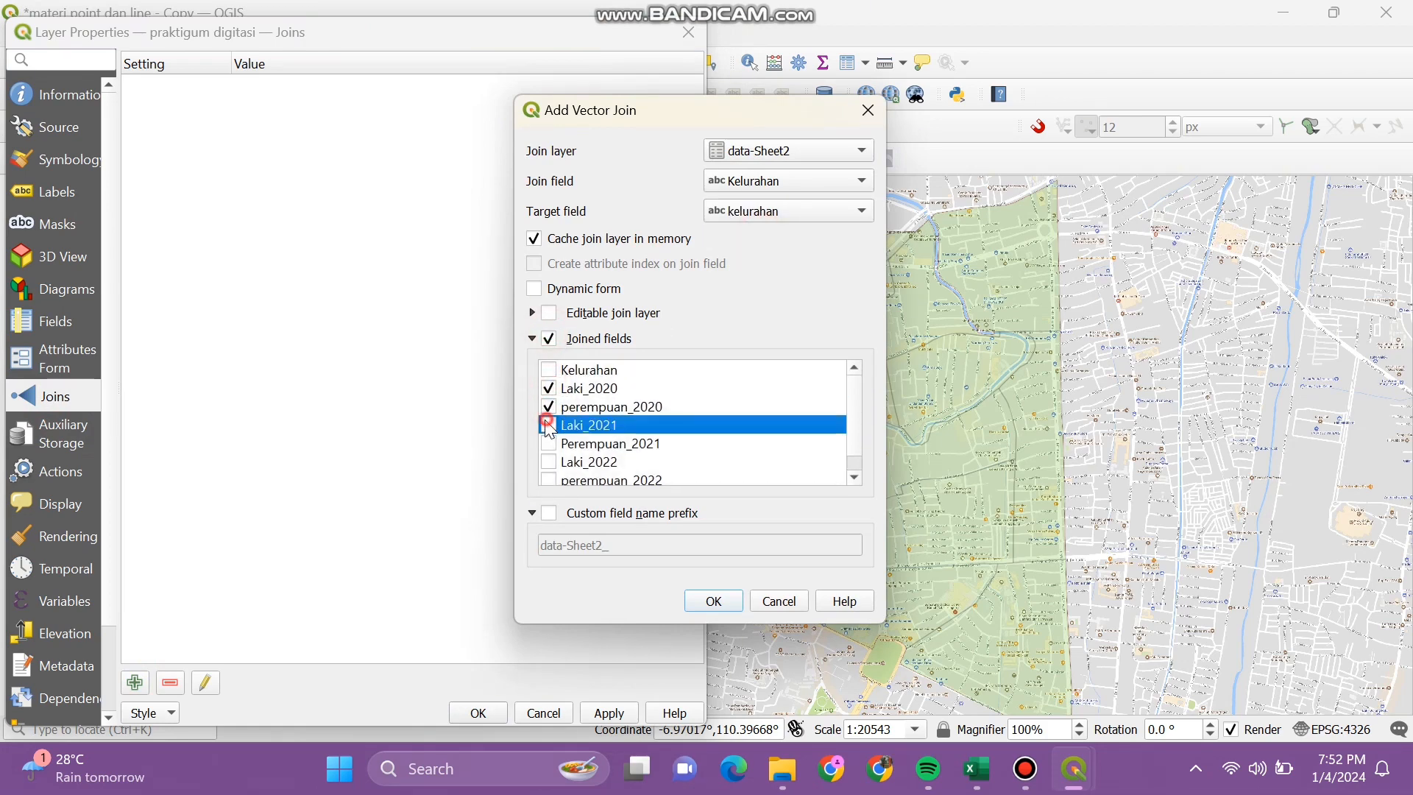
pyautogui.click(549, 444)
pyautogui.scroll(-1, 553, 453)
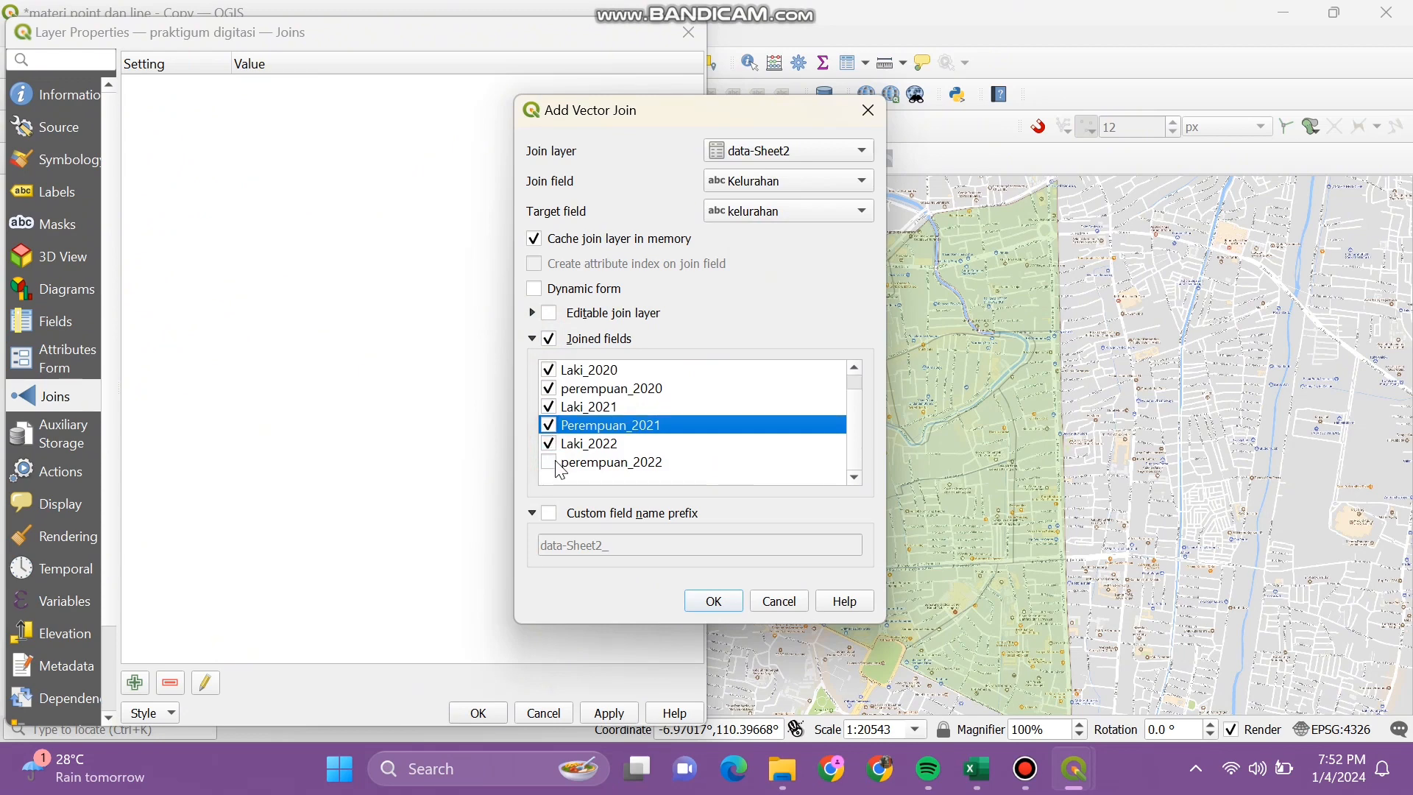
pyautogui.click(549, 444)
pyautogui.click(549, 462)
pyautogui.click(548, 513)
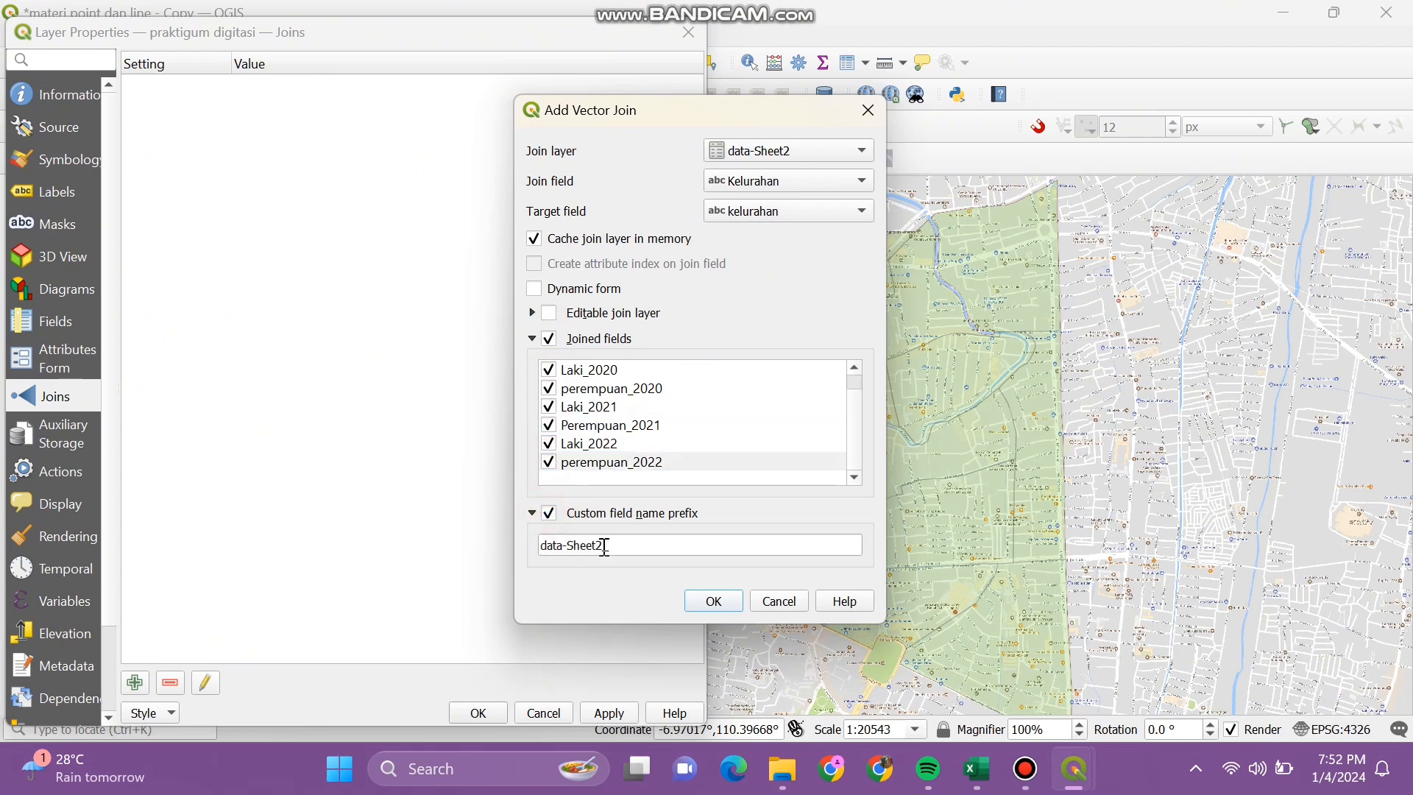
pyautogui.click(604, 545)
pyautogui.press('BackSpace')
pyautogui.press('BackSpace')
pyautogui.press('BackSpace')
pyautogui.press('BackSpace')
pyautogui.press('BackSpace')
pyautogui.press('BackSpace')
pyautogui.press('BackSpace')
pyautogui.press('BackSpace')
pyautogui.press('BackSpace')
pyautogui.press('BackSpace')
pyautogui.press('BackSpace')
pyautogui.press('BackSpace')
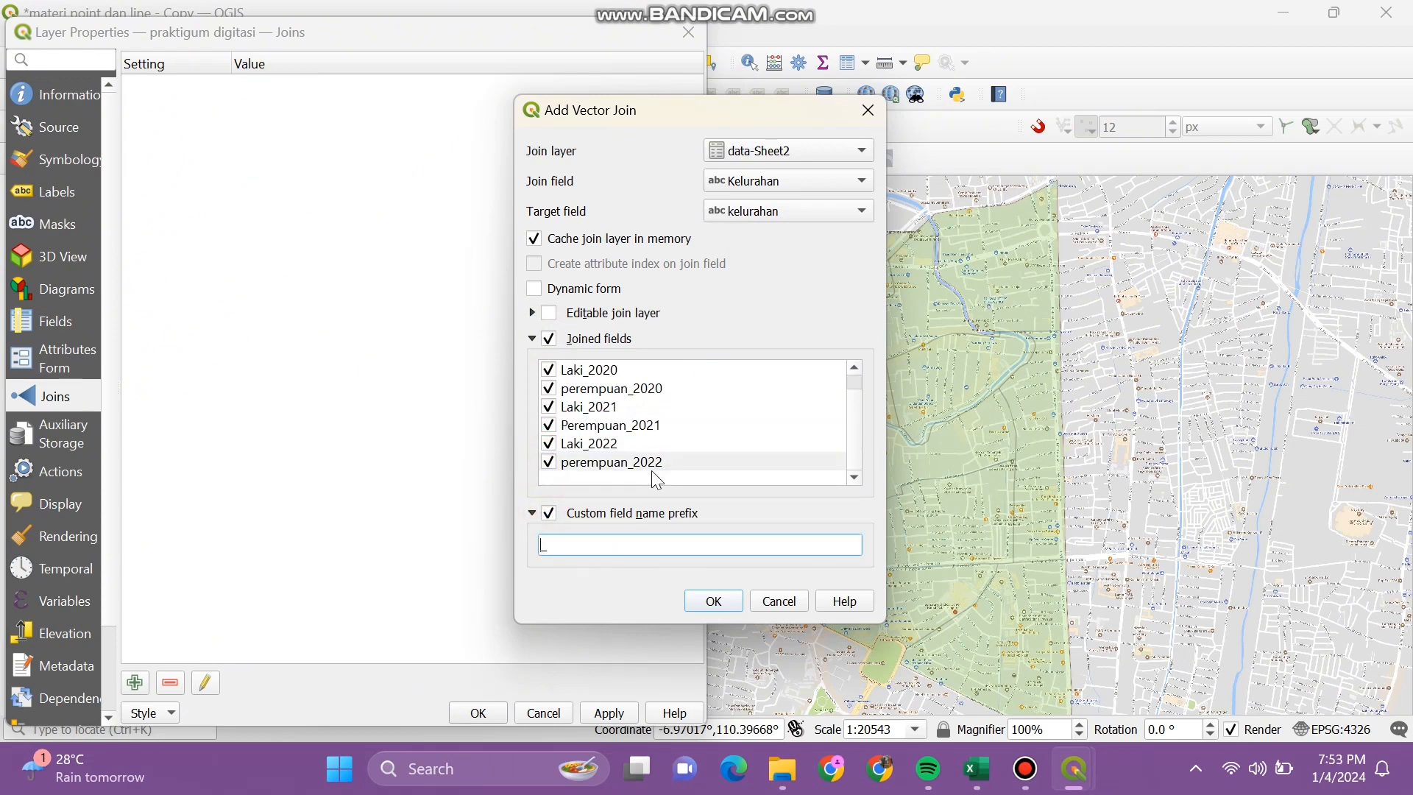
pyautogui.write('Jumlah_')
pyautogui.click(712, 604)
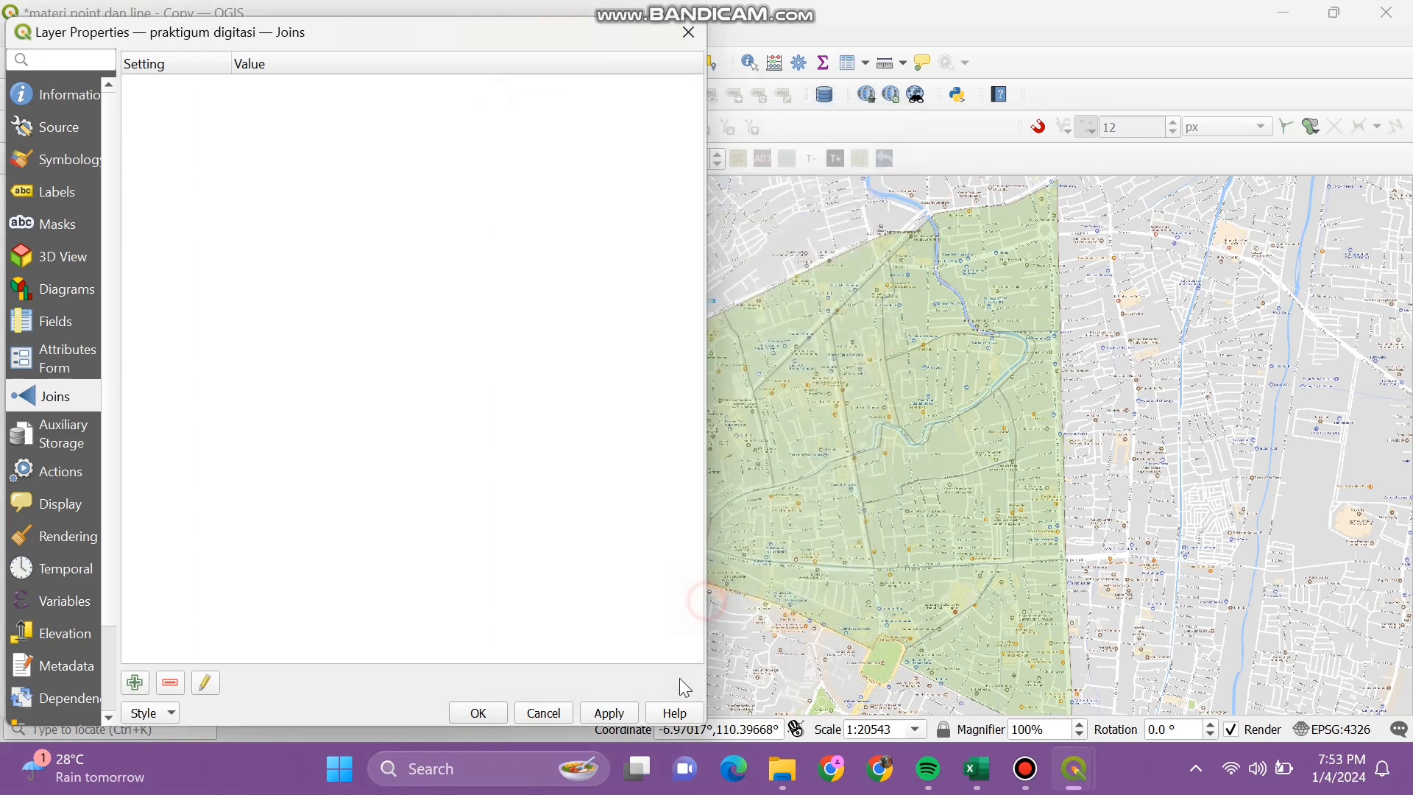
pyautogui.click(476, 713)
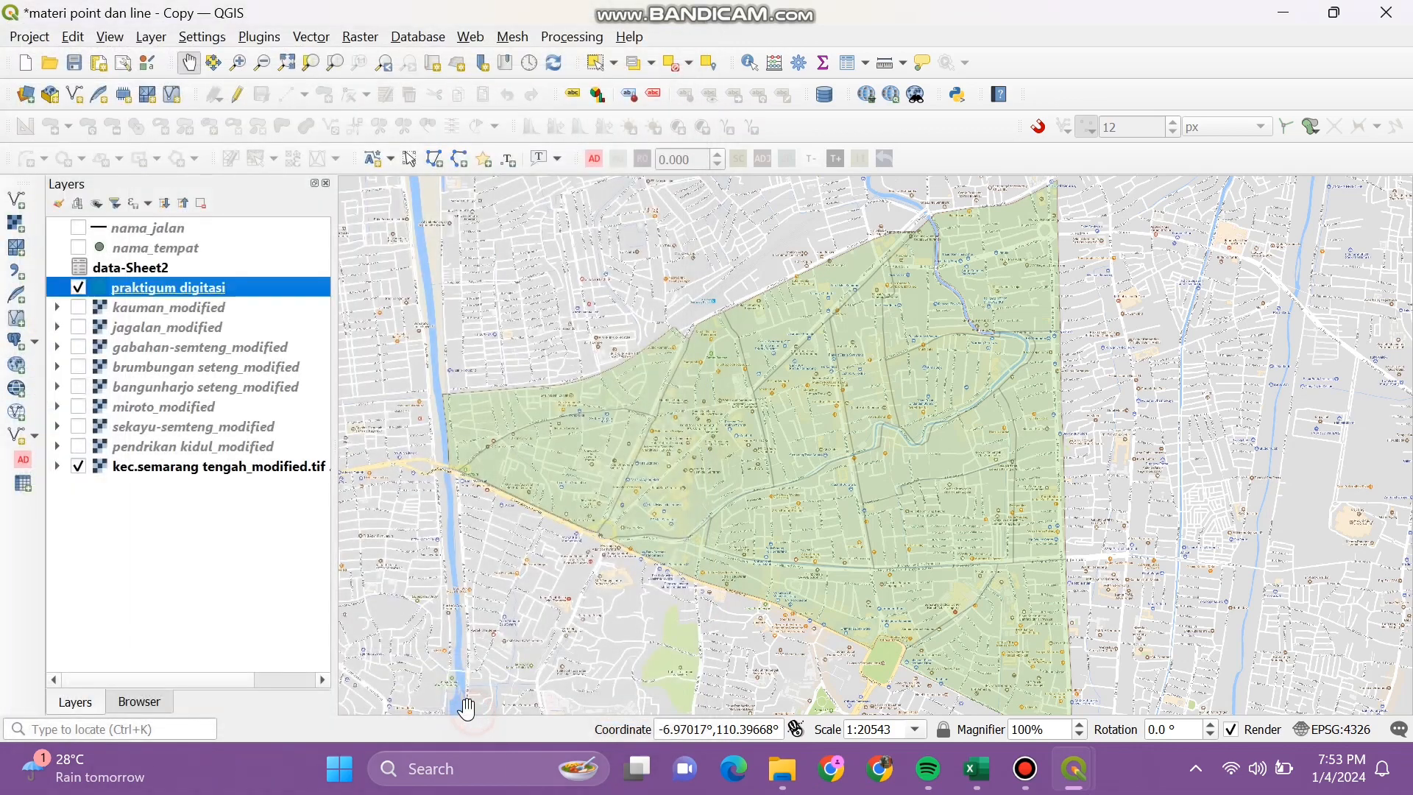
# Step: Open praktigum digitasi's attribute table and turn on editing
pyautogui.rightClick(231, 287)
pyautogui.click(295, 288)
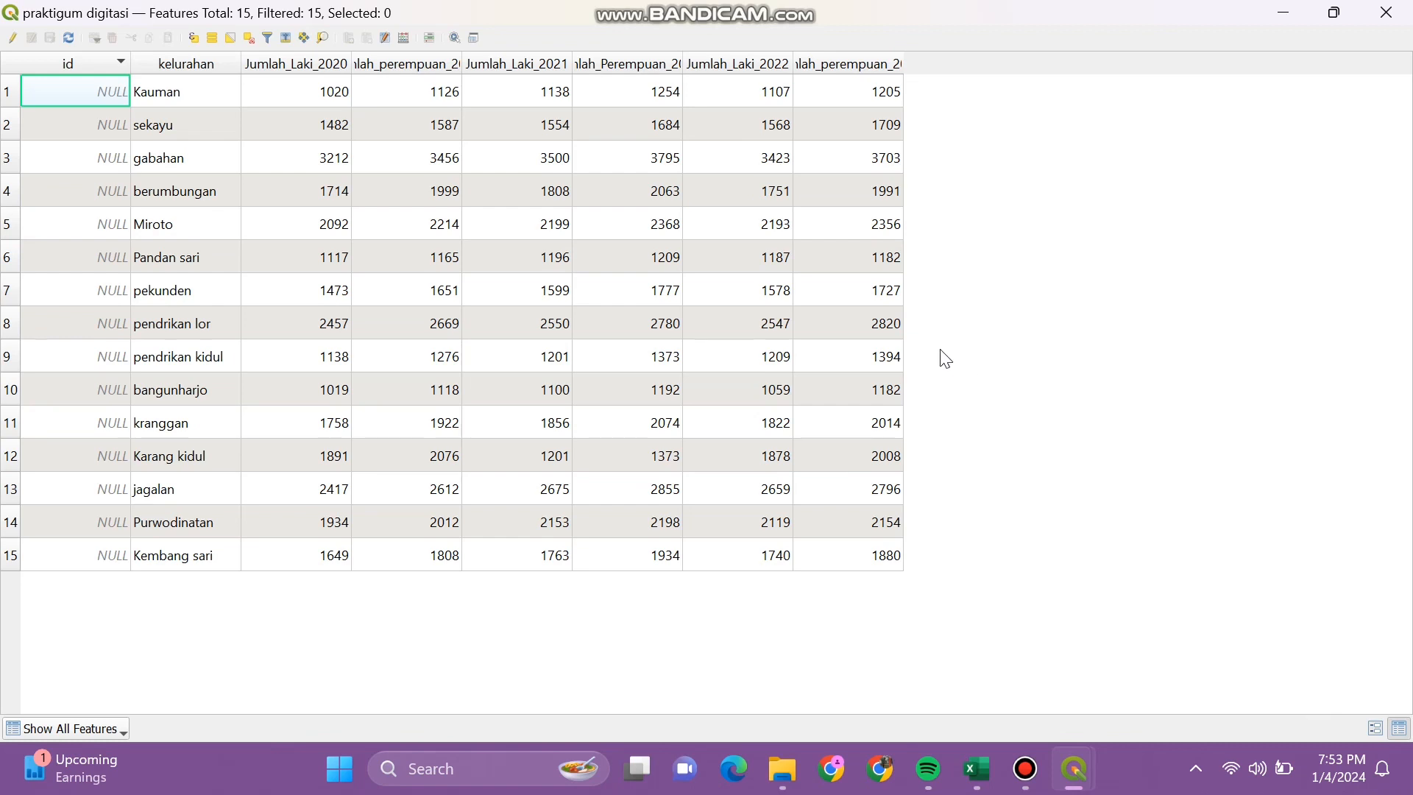
pyautogui.click(15, 39)
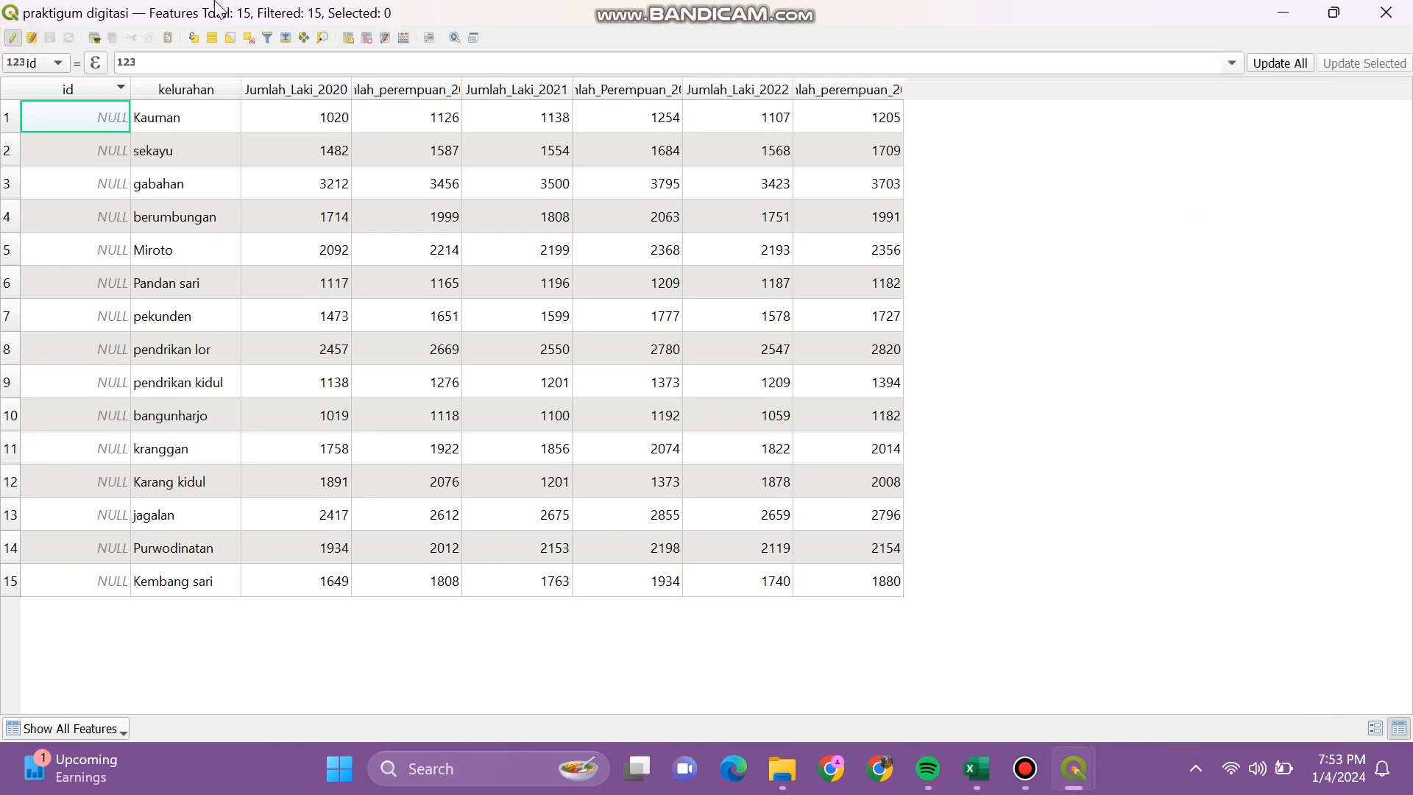
# Step: Add an integer field laki2019 with length 20
pyautogui.click(350, 38)
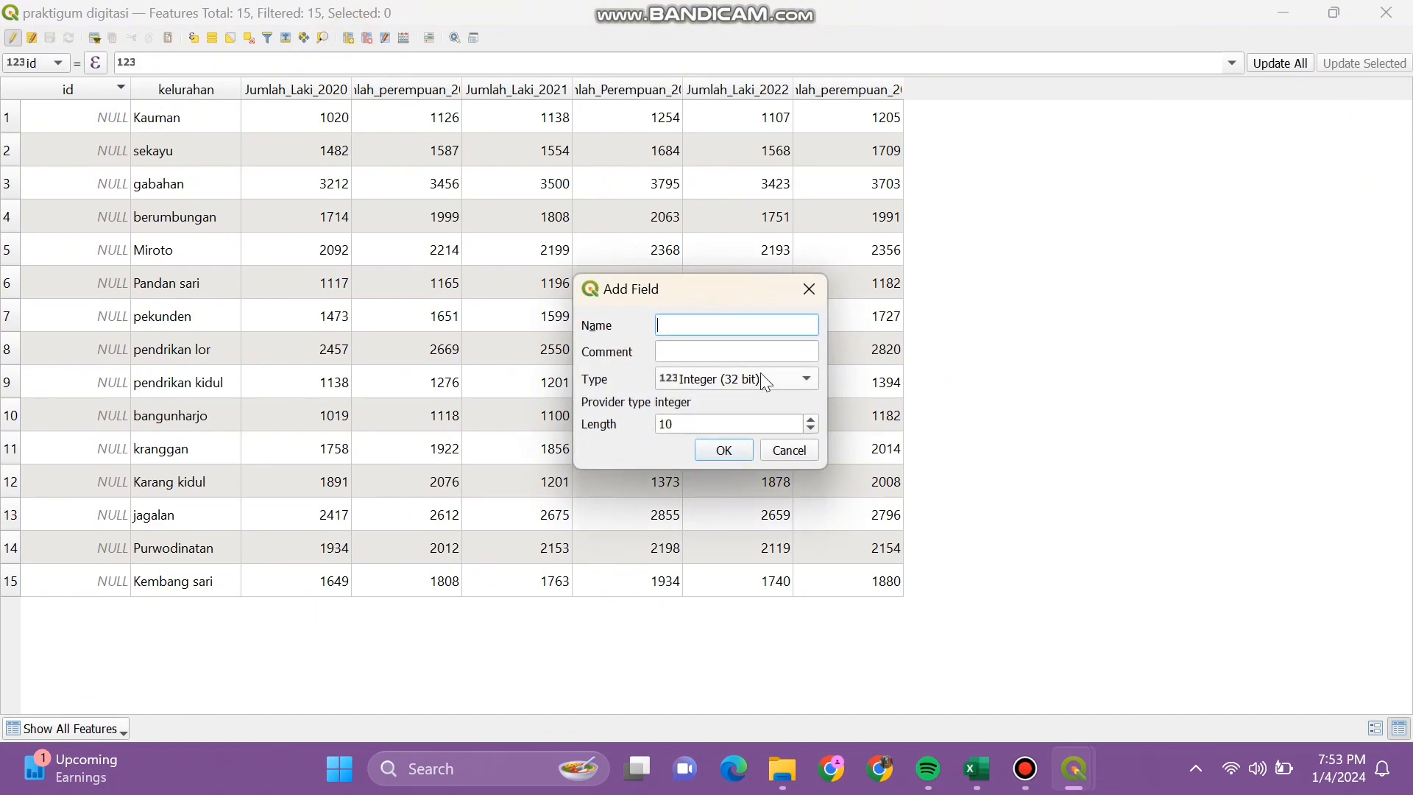
pyautogui.write('laki2019')
pyautogui.click(779, 421)
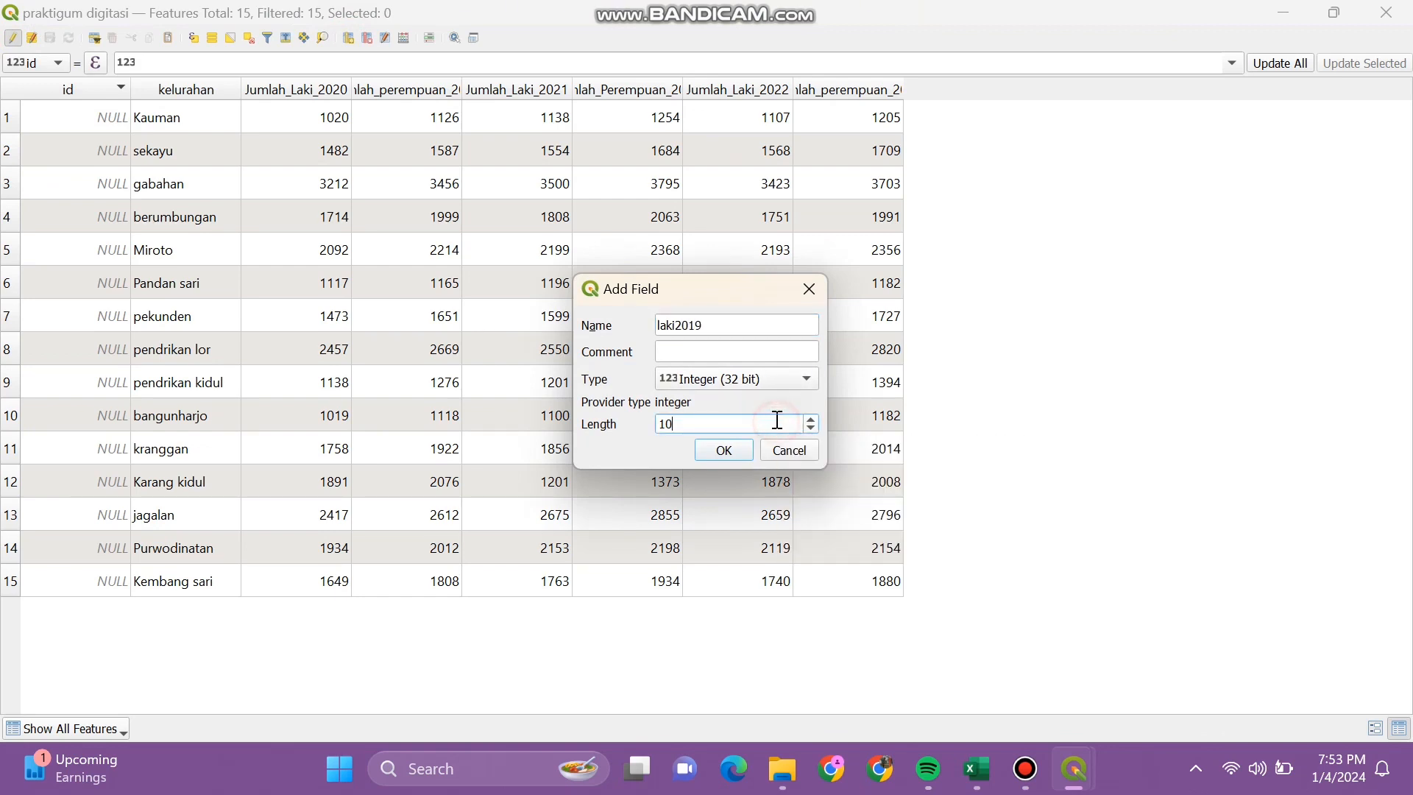
pyautogui.press('BackSpace')
pyautogui.press('BackSpace')
pyautogui.write('200')
pyautogui.press('BackSpace')
pyautogui.click(724, 450)
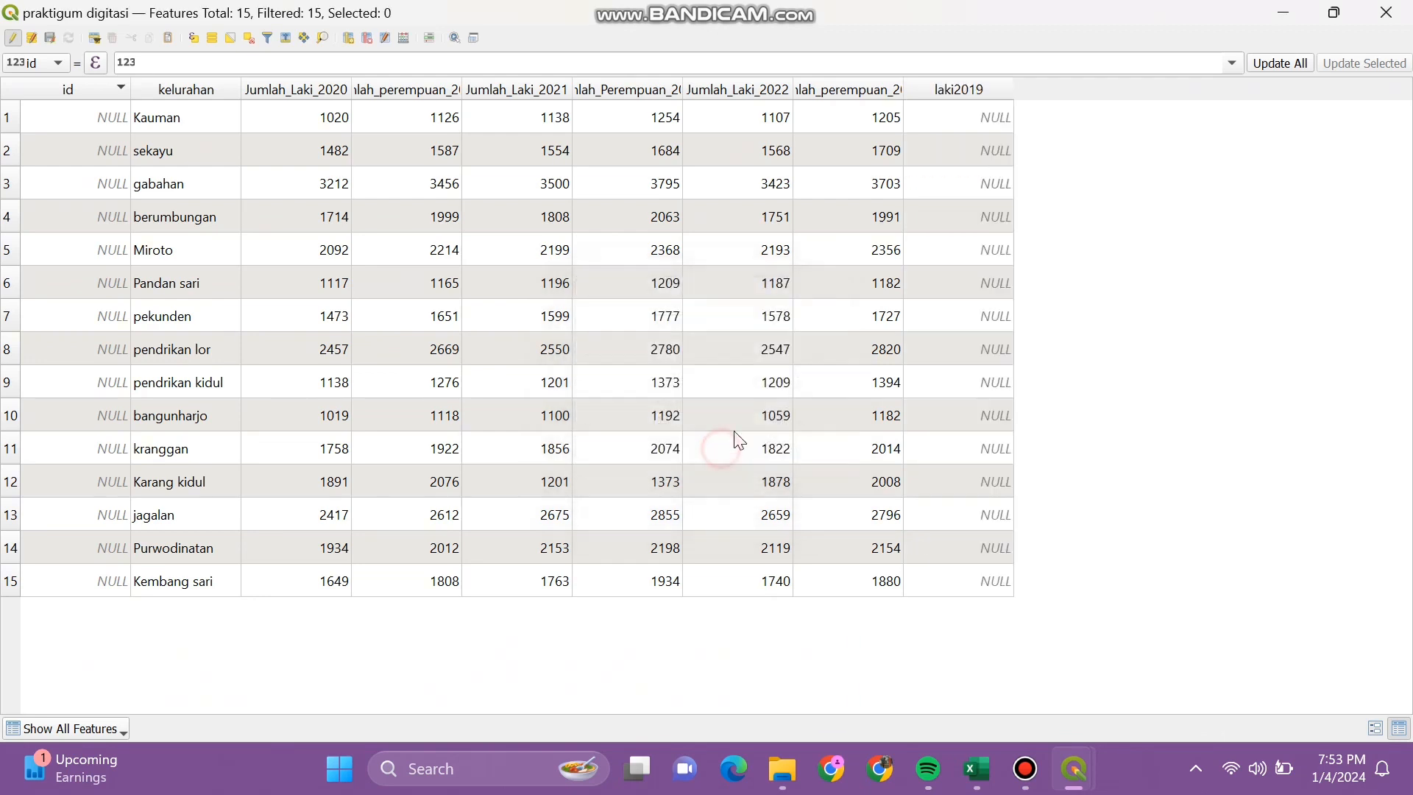
# Step: Enter laki2019 values 1219, 1596, 3859 and 1939 for Kauman, sekayu, gabahan, berumbungan
pyautogui.doubleClick(979, 120)
pyautogui.write('1219')
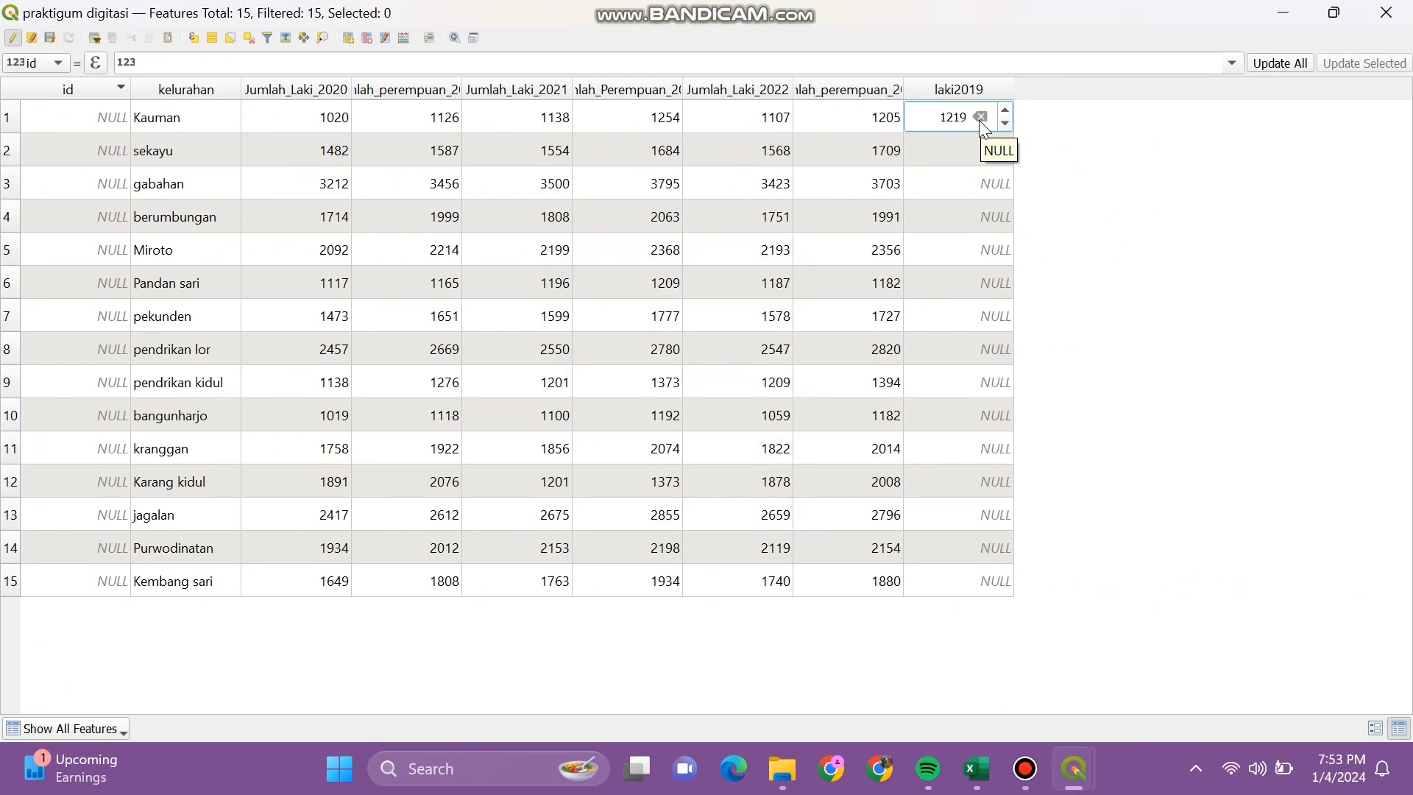
pyautogui.press('Return')
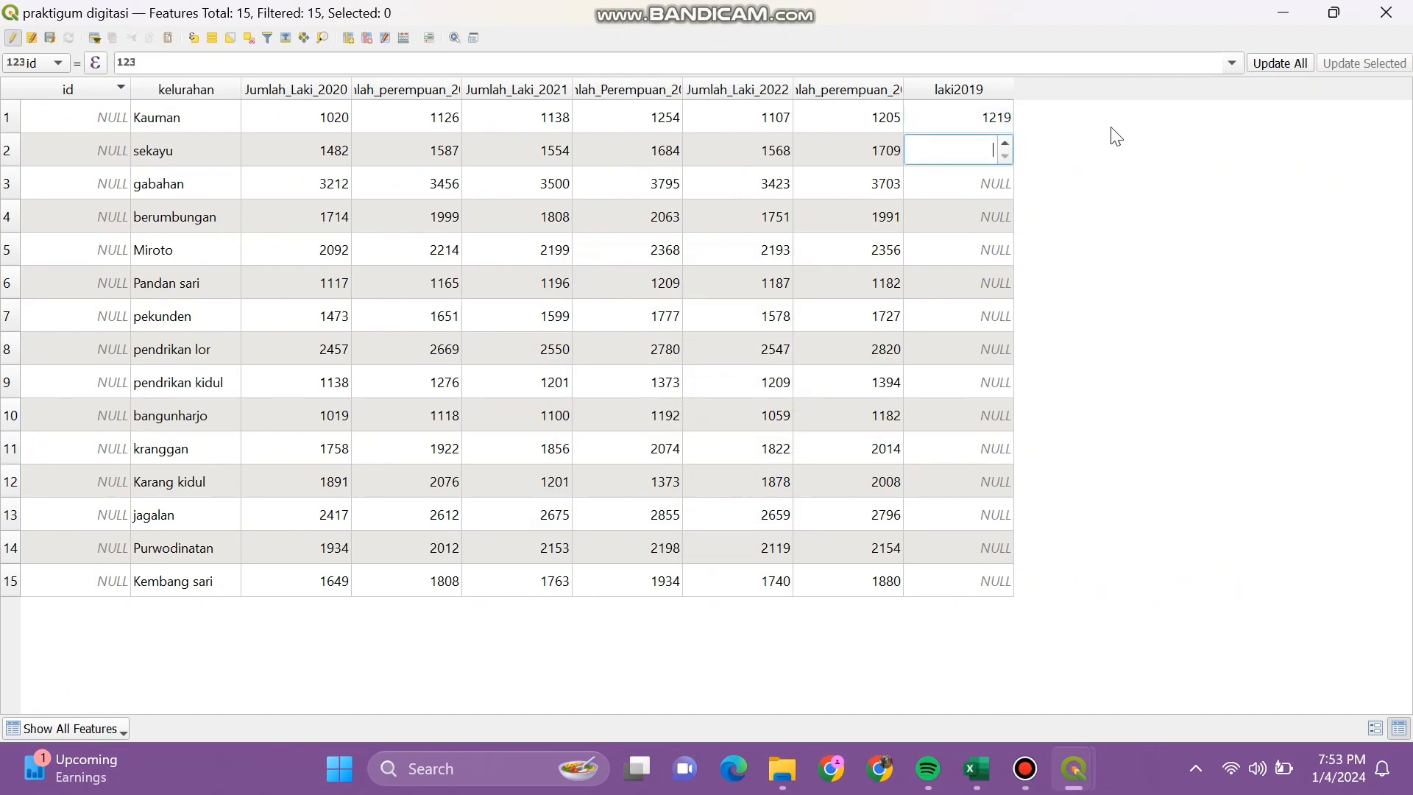
pyautogui.write('1596')
pyautogui.press('Return')
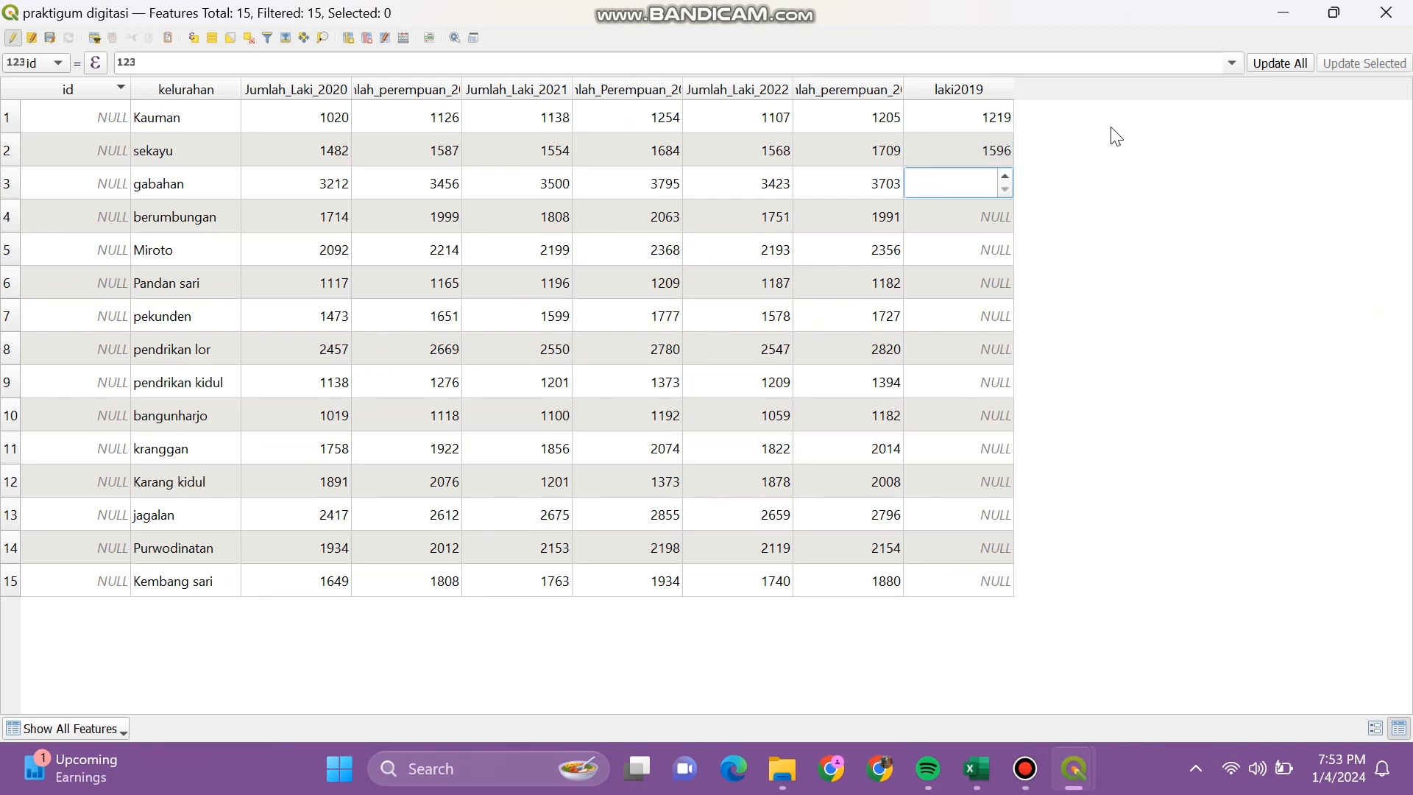
pyautogui.write('3859')
pyautogui.press('Return')
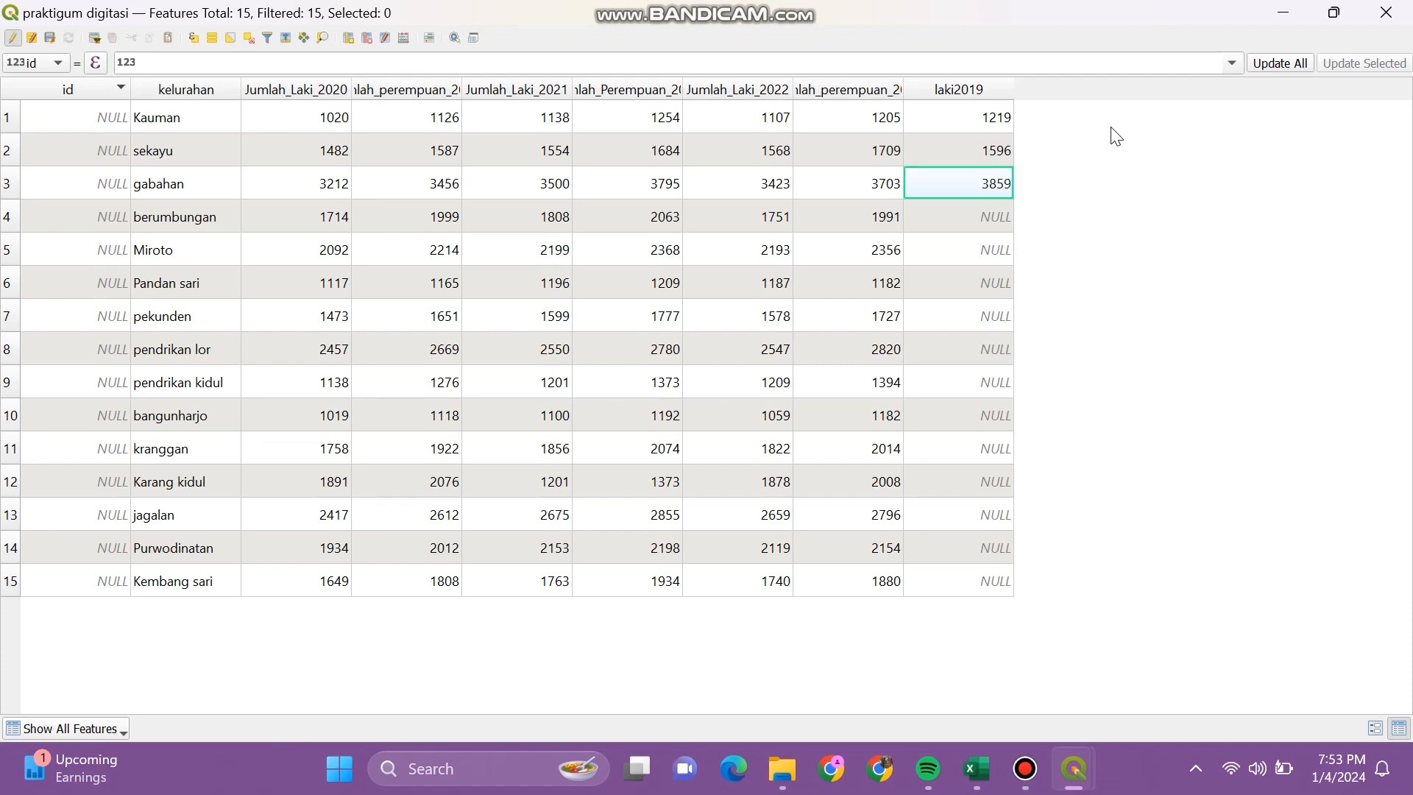
pyautogui.press('Return')
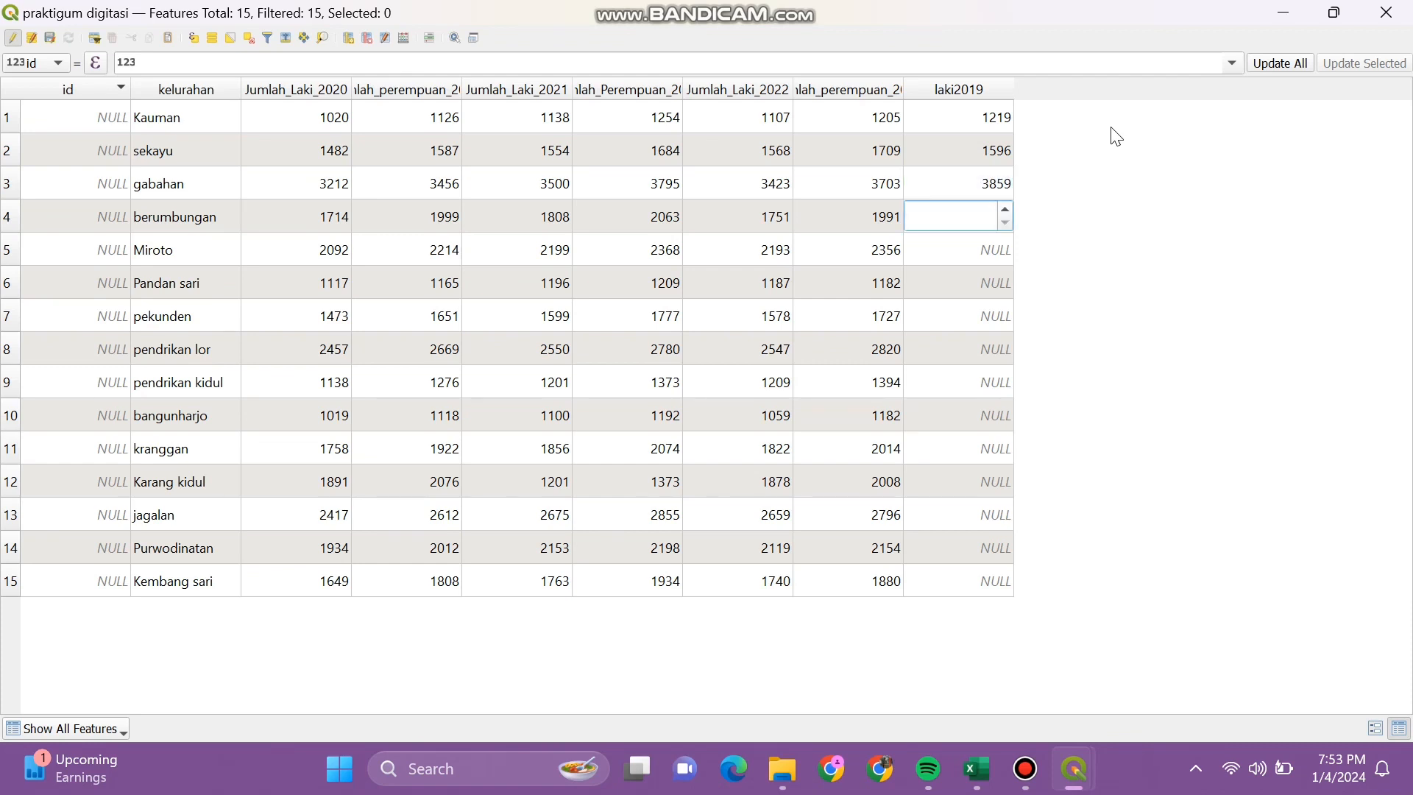
pyautogui.write('4128')
pyautogui.press('Return')
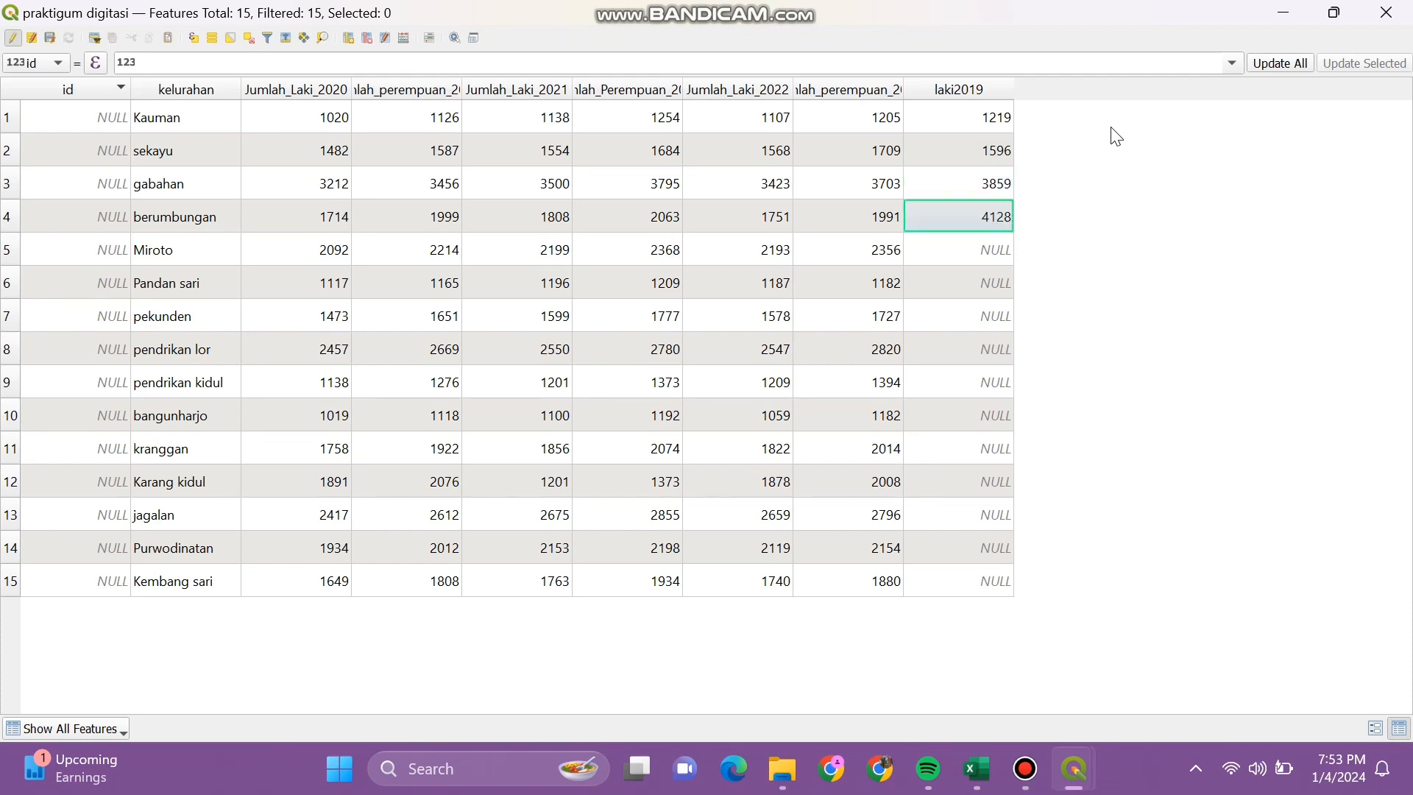
pyautogui.press('Return')
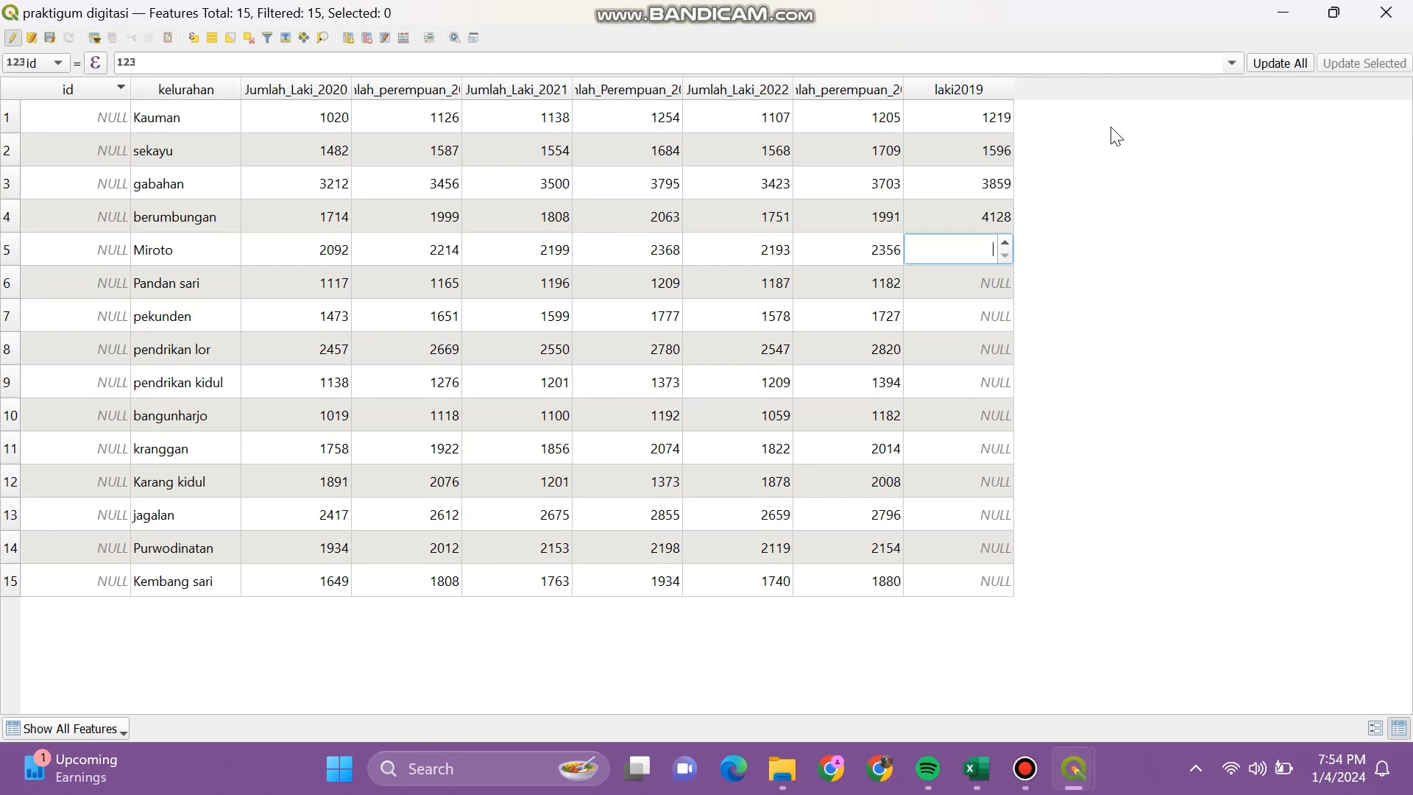
pyautogui.doubleClick(991, 218)
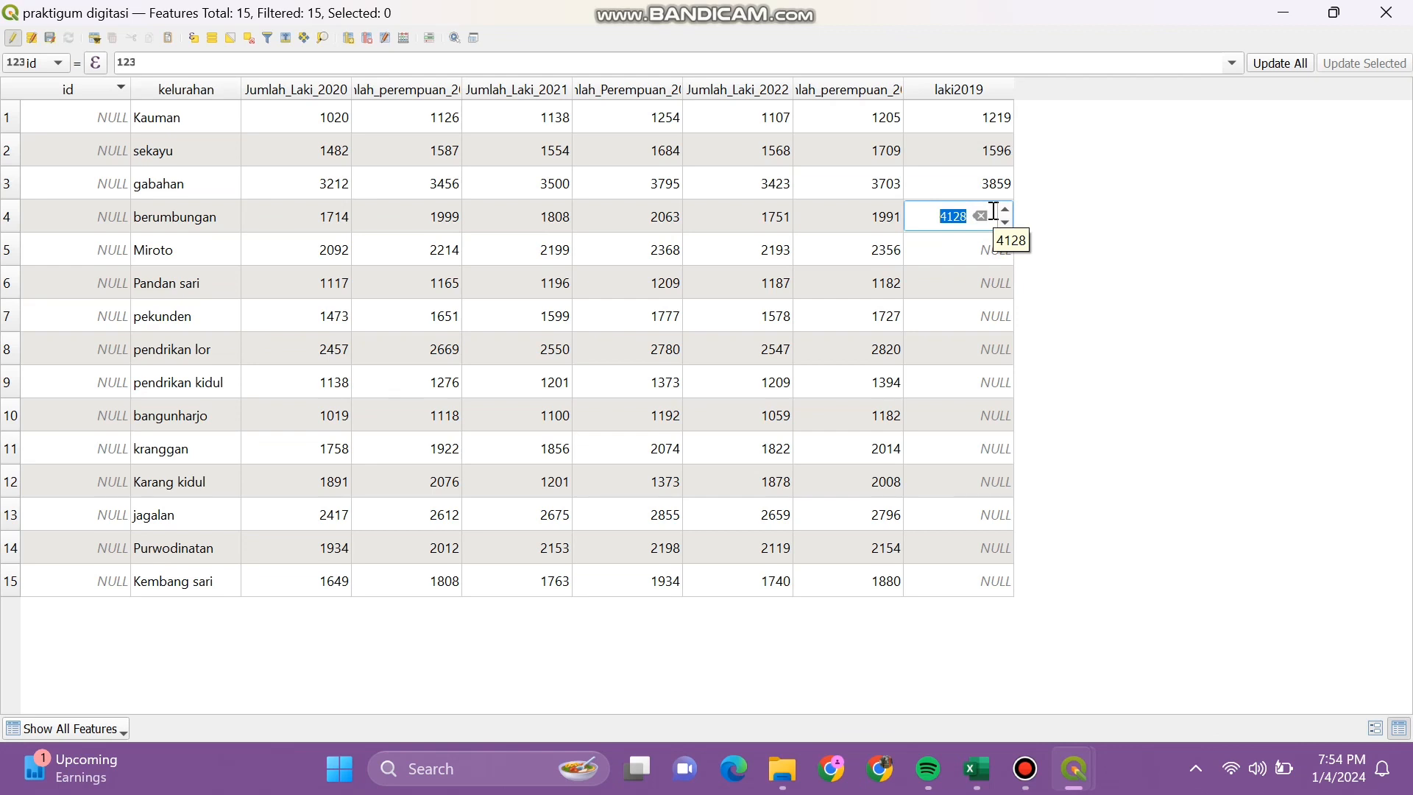
pyautogui.write('1939')
pyautogui.press('Return')
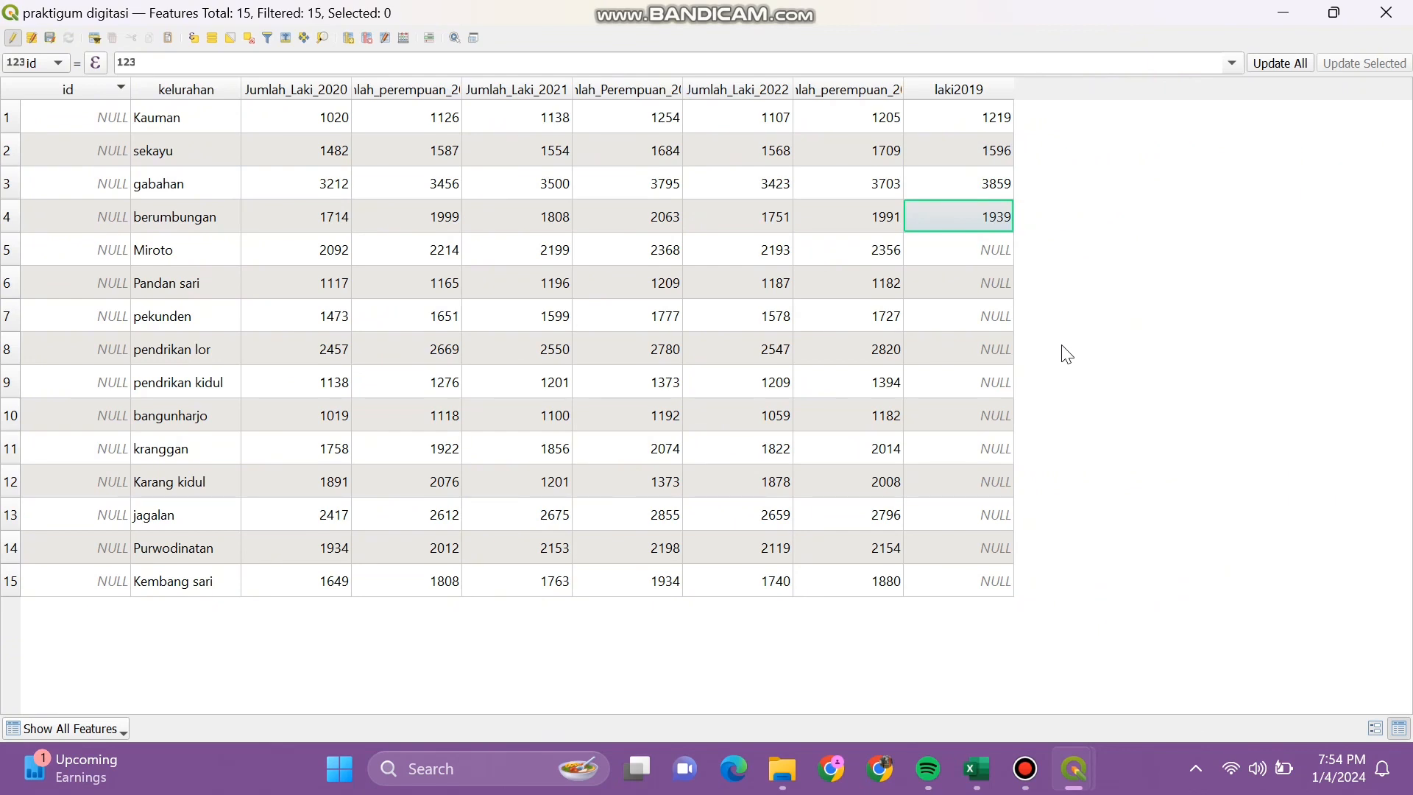
# Step: Enter laki2019 values 2362, 1275, 1727, 2757, 1239 for Miroto through pendrikan kidul
pyautogui.press('Down')
pyautogui.press('F2')
pyautogui.write('23')
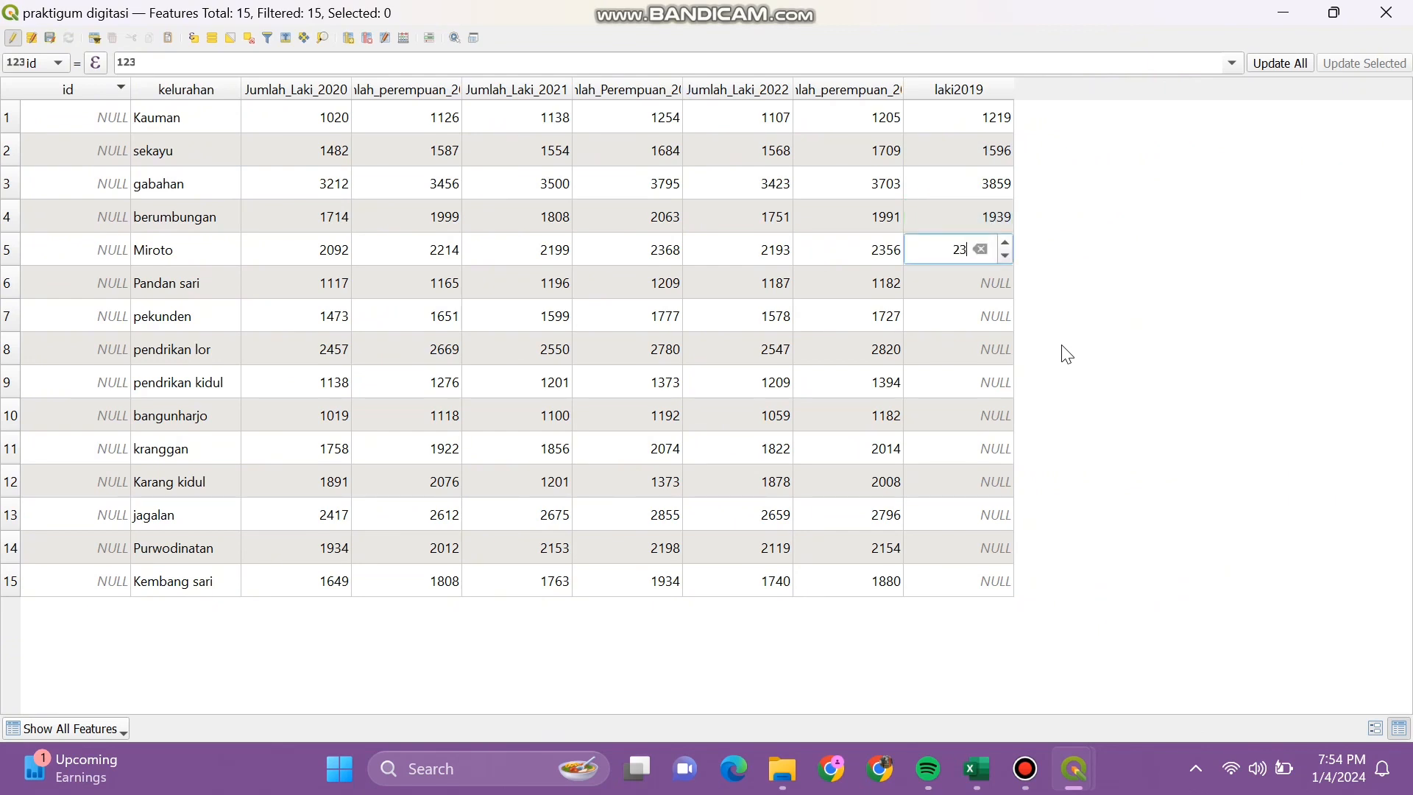
pyautogui.write('62')
pyautogui.press('Return')
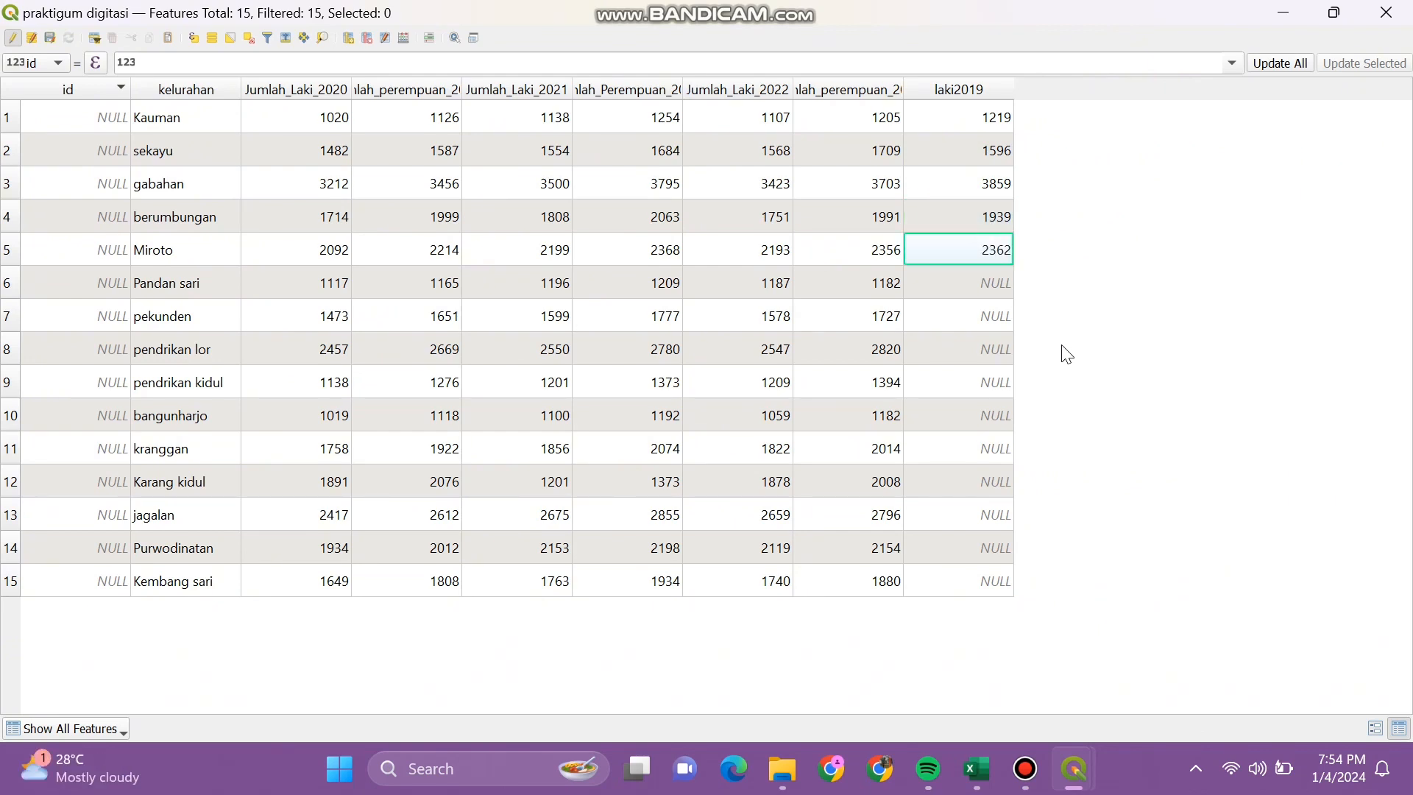
pyautogui.press('Down')
pyautogui.press('F2')
pyautogui.write('12')
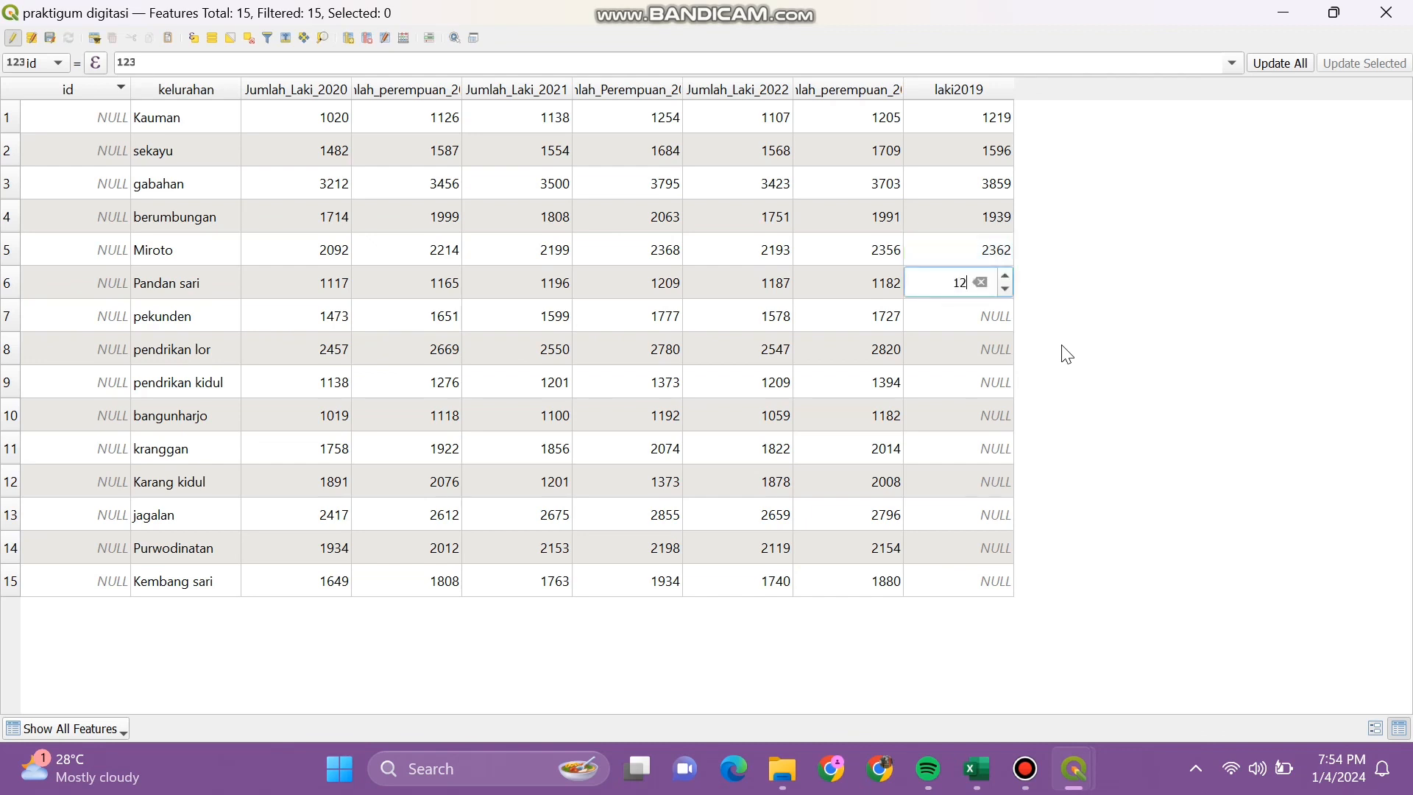
pyautogui.write('75')
pyautogui.press('Return')
pyautogui.press('Down')
pyautogui.press('F2')
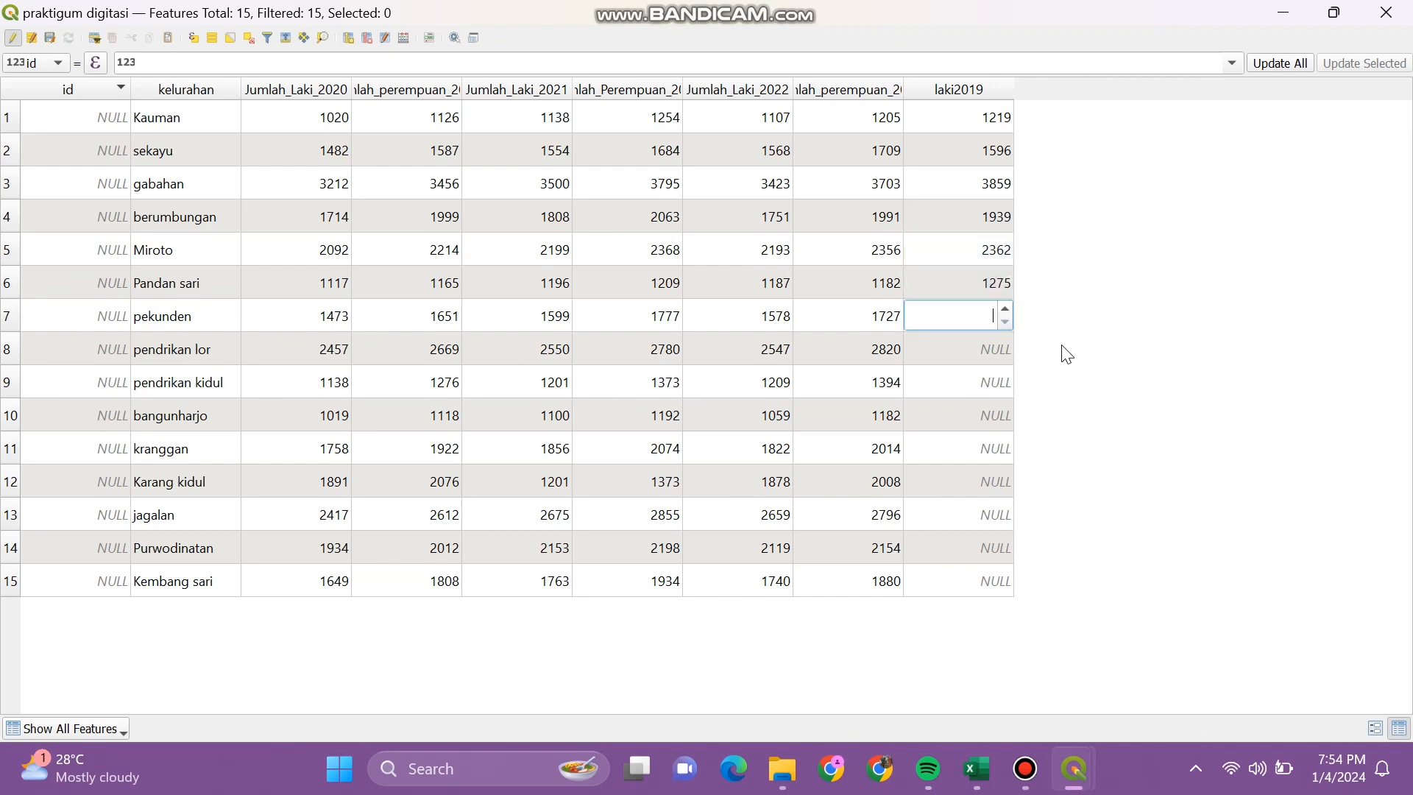
pyautogui.write('1727')
pyautogui.press('Return')
pyautogui.press('Down')
pyautogui.press('F2')
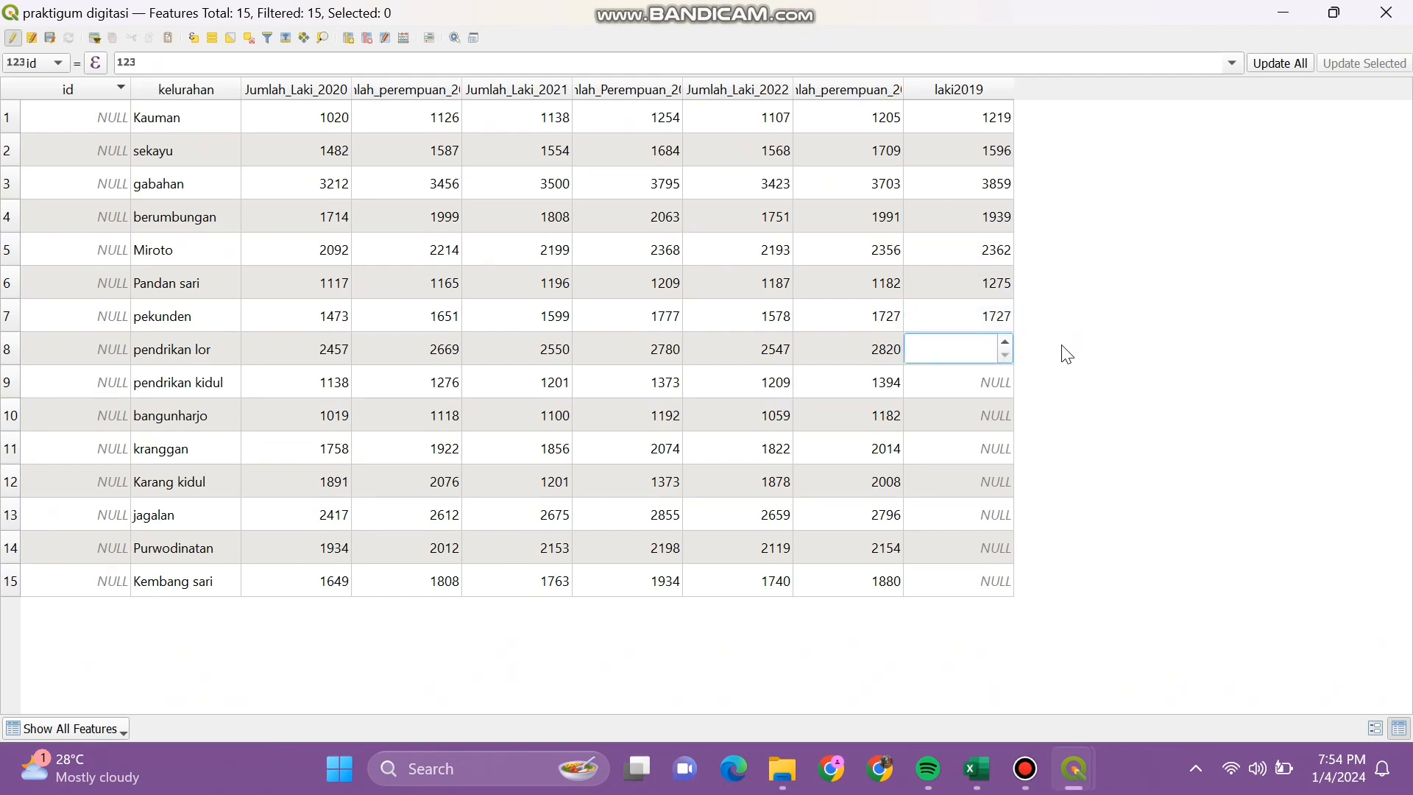
pyautogui.write('2757')
pyautogui.press('Return')
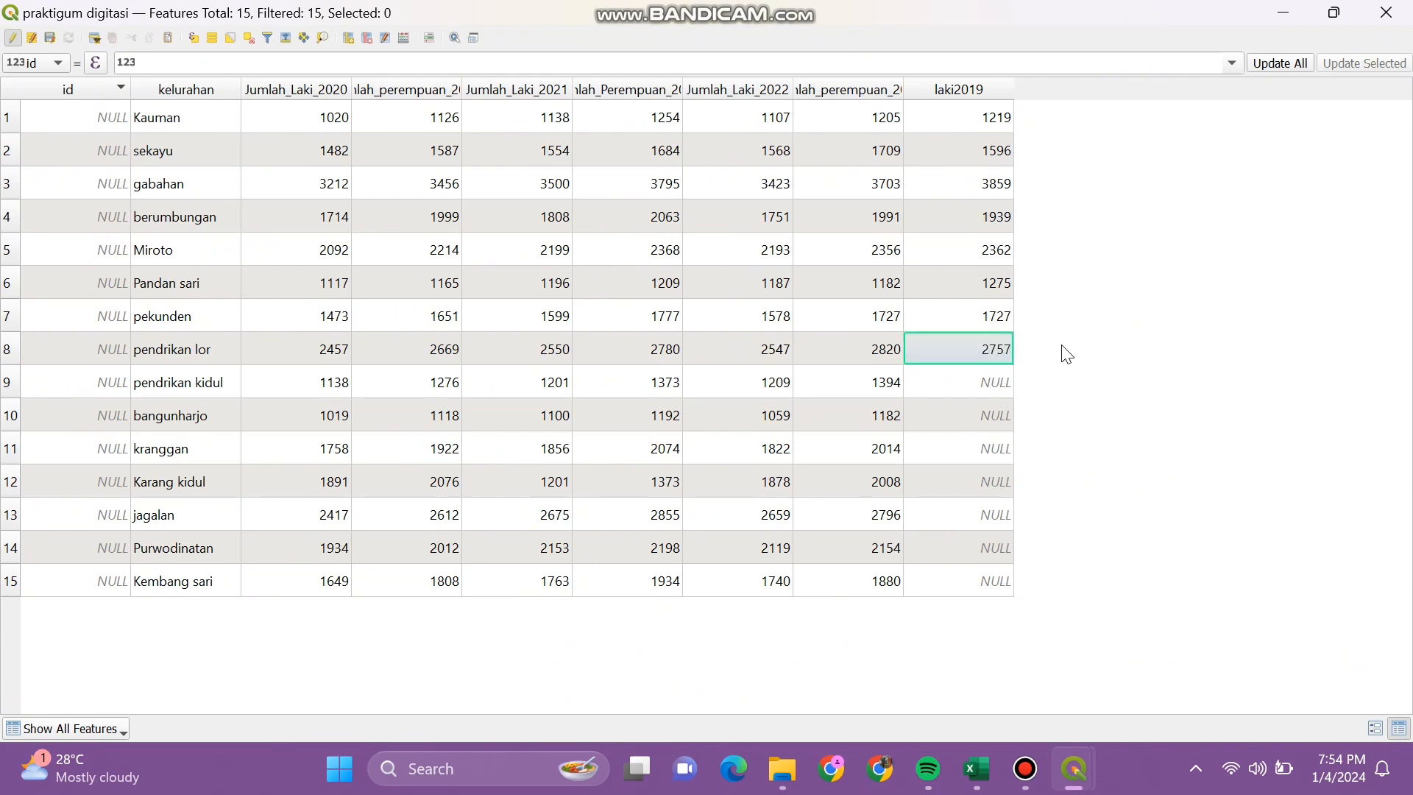
pyautogui.press('Down')
pyautogui.press('F2')
pyautogui.write('1239')
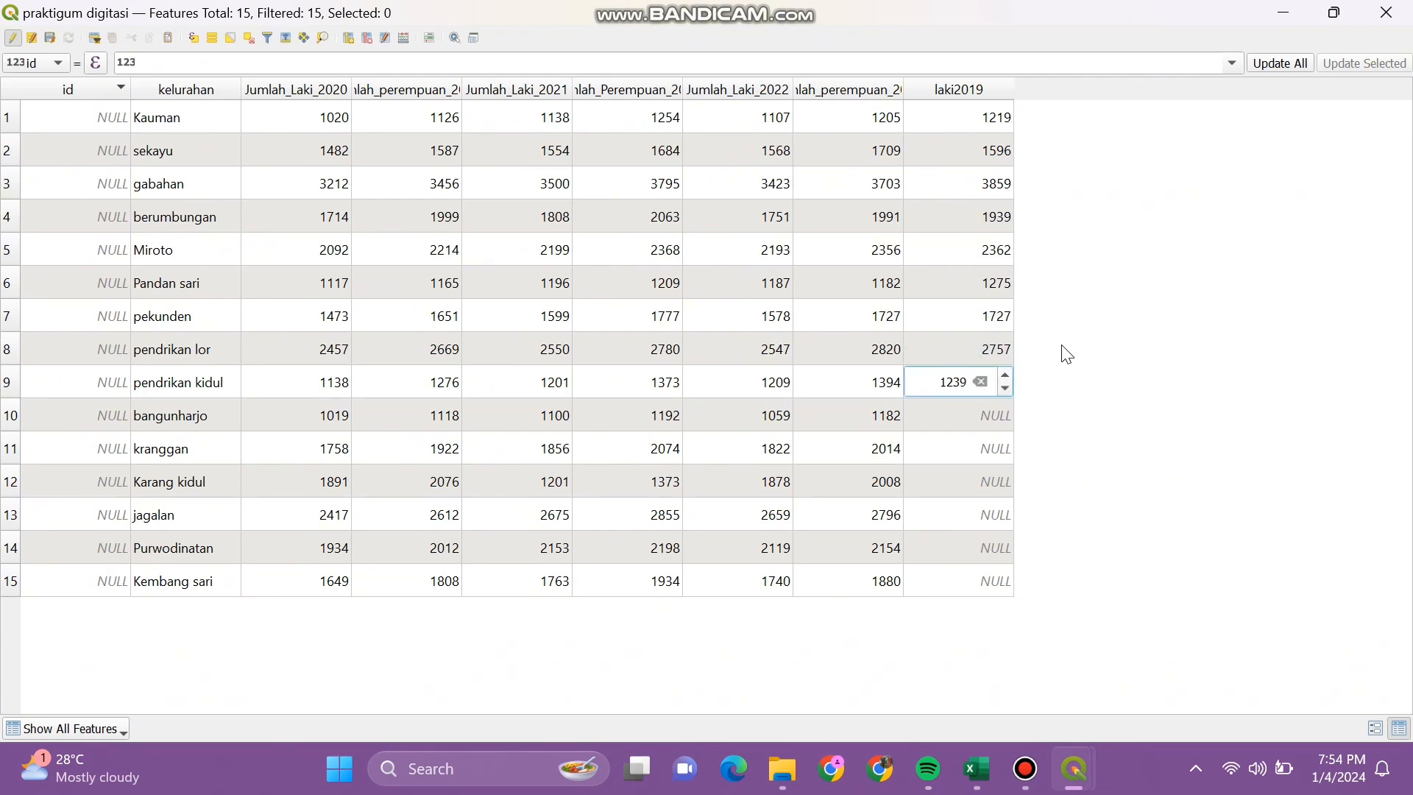
pyautogui.press('Return')
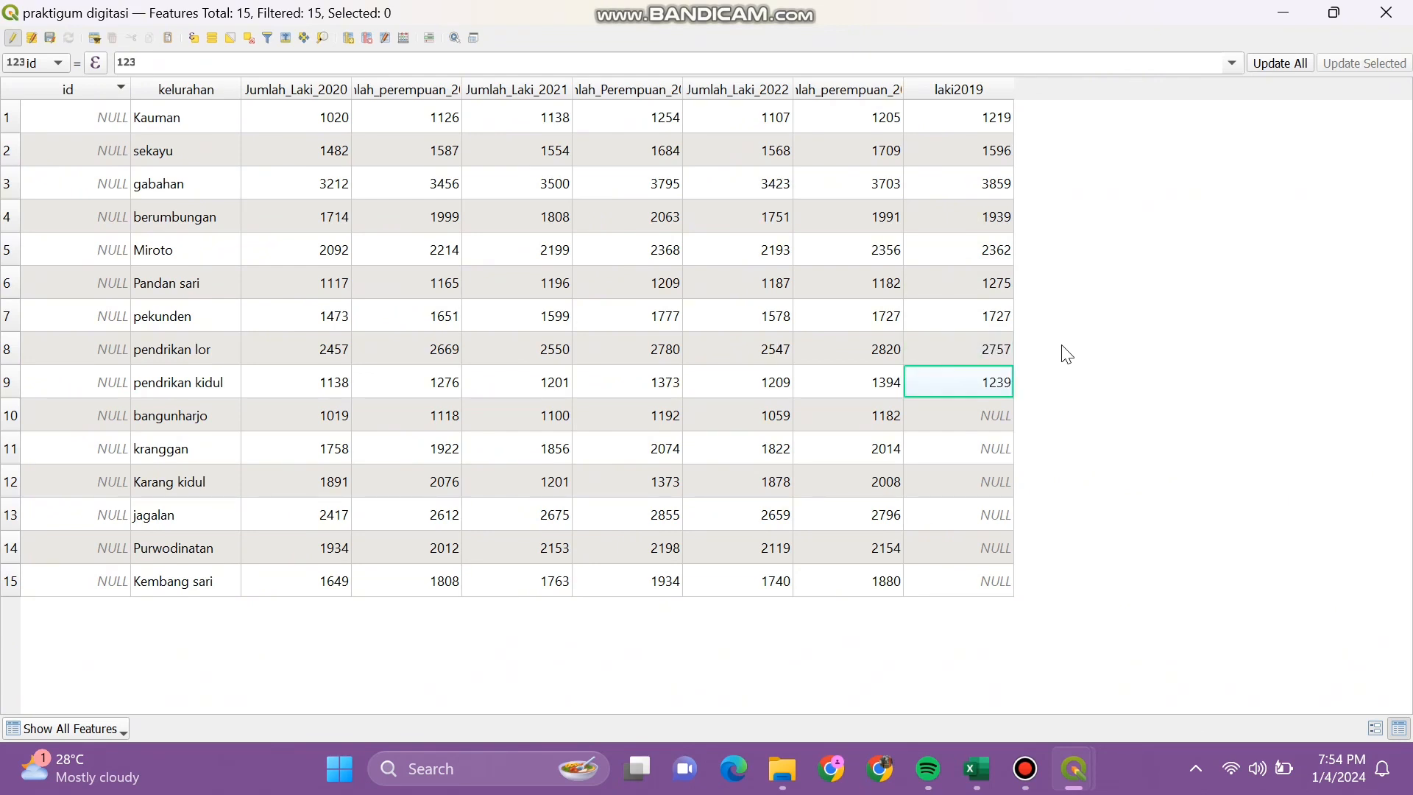
# Step: Enter laki2019 values 1188, 2005, 2030, 2794, 2253, 1951 for bangunharjo through Kembang sari
pyautogui.press('Down')
pyautogui.press('F2')
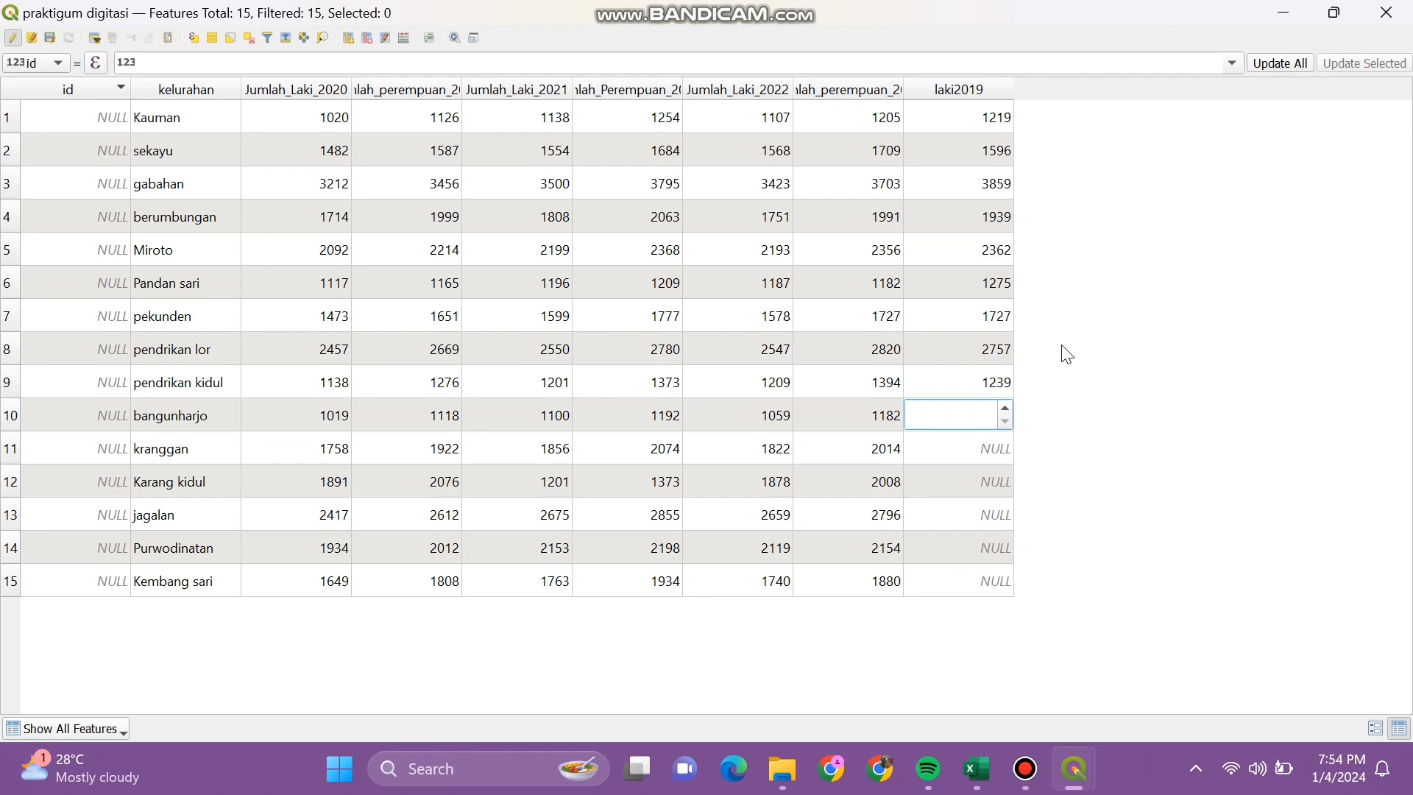
pyautogui.write('1188')
pyautogui.press('Return')
pyautogui.press('Down')
pyautogui.press('F2')
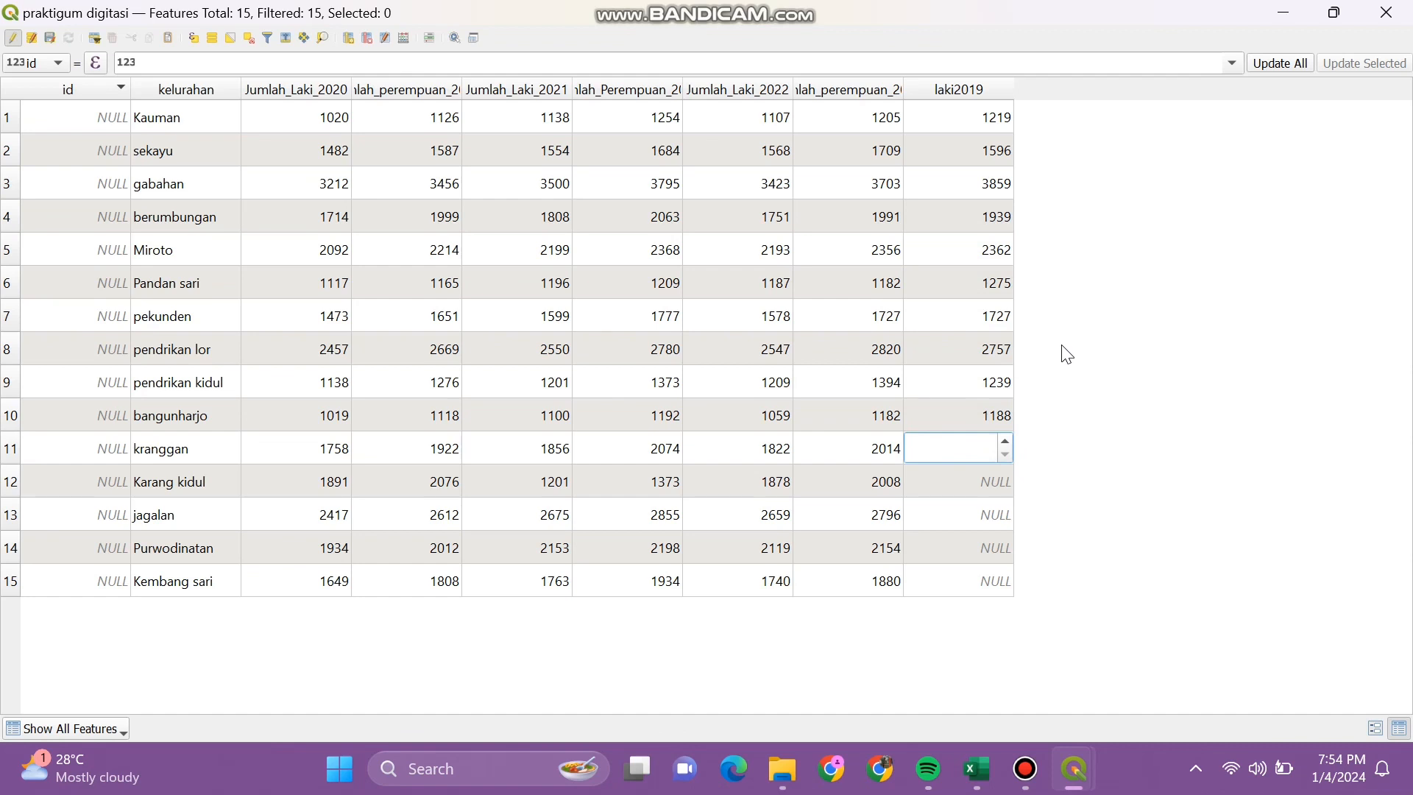
pyautogui.write('2005')
pyautogui.press('Return')
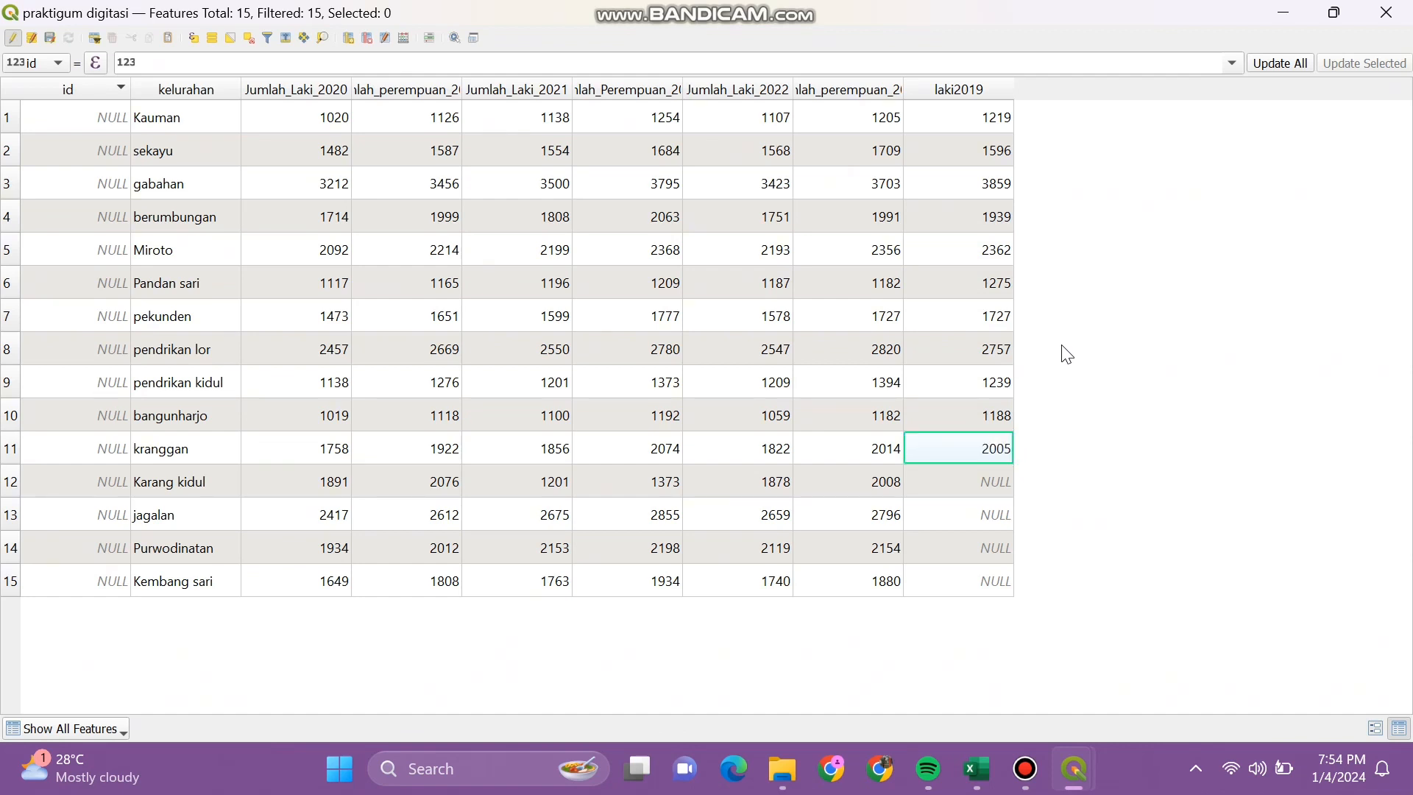
pyautogui.press('Down')
pyautogui.press('F2')
pyautogui.write('2030')
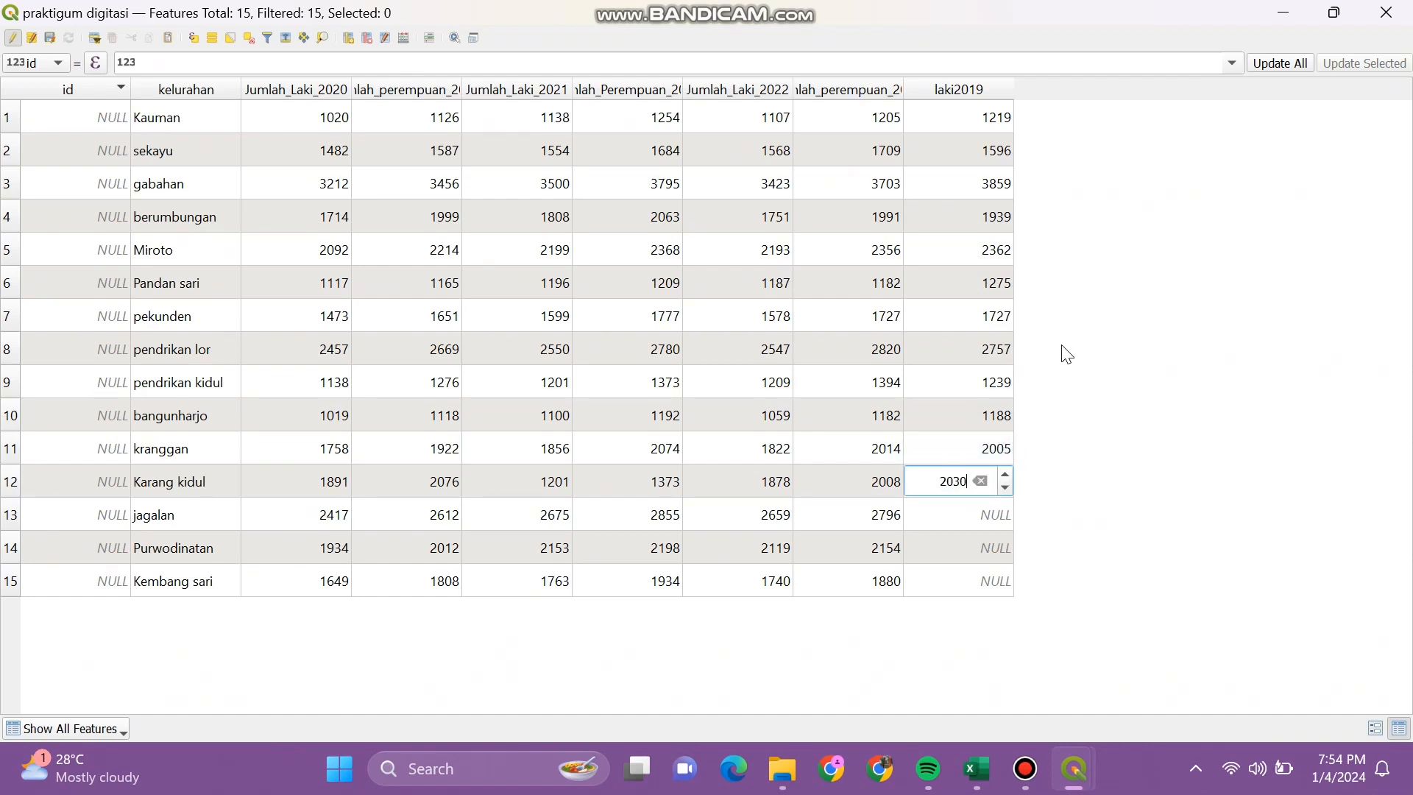
pyautogui.press('Return')
pyautogui.press('Down')
pyautogui.press('F2')
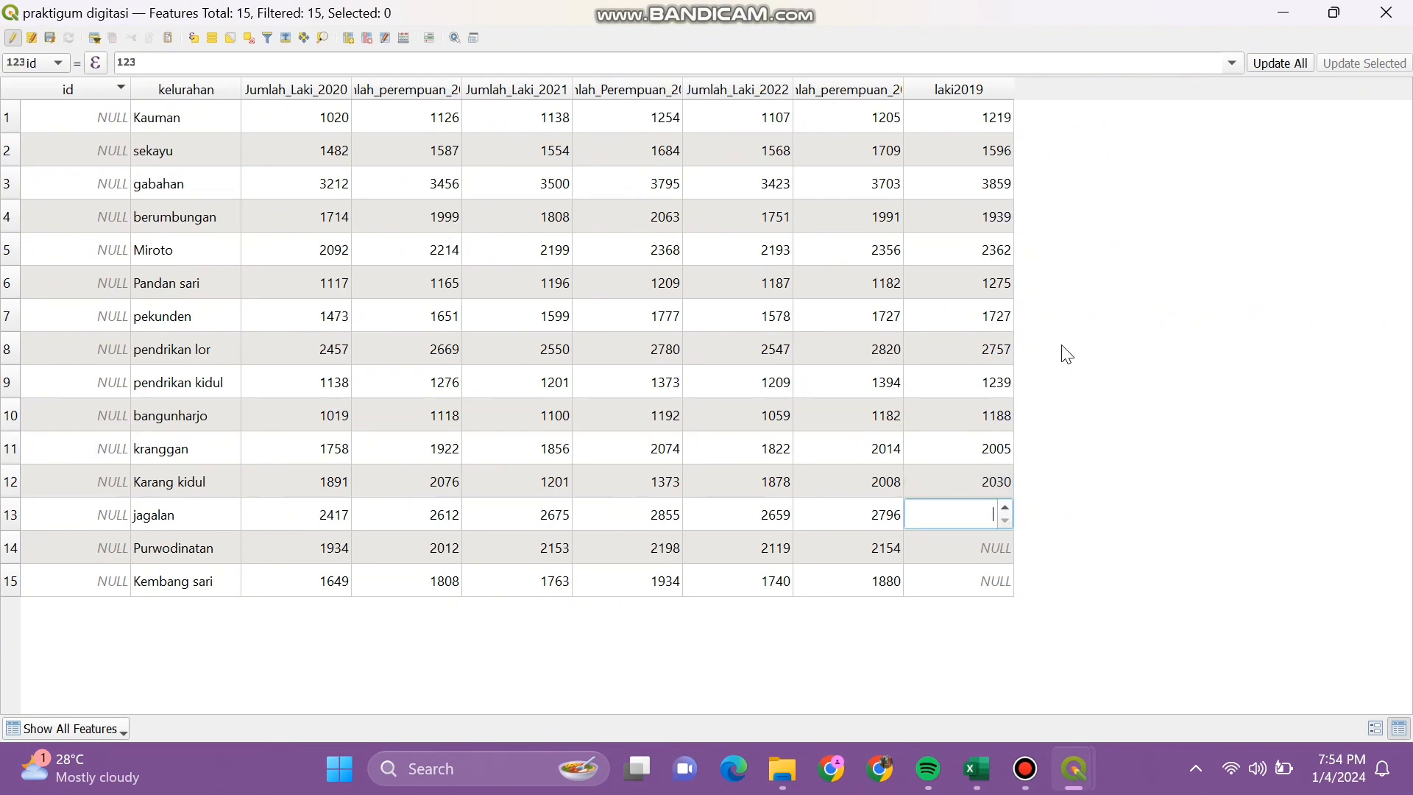
pyautogui.write('2794')
pyautogui.press('Return')
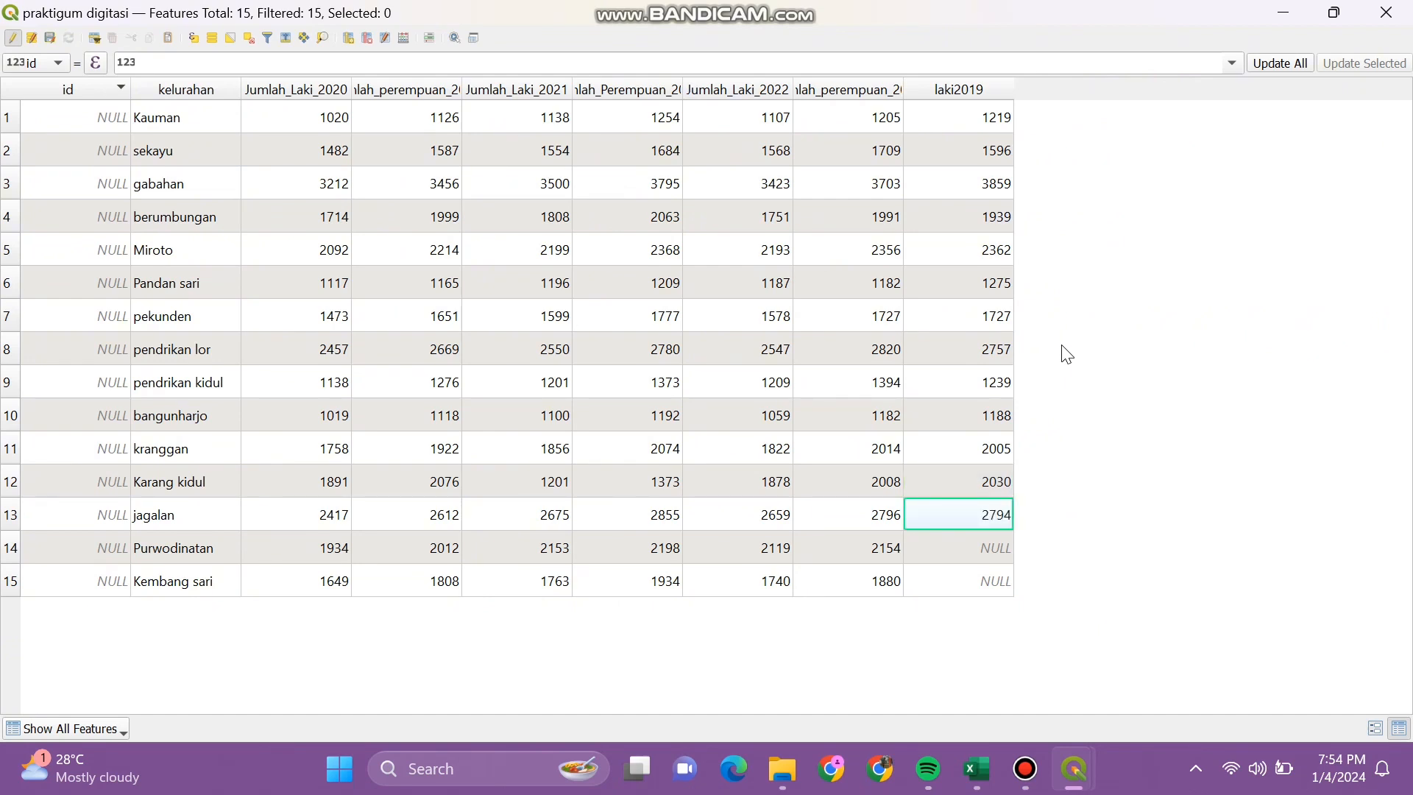
pyautogui.press('Down')
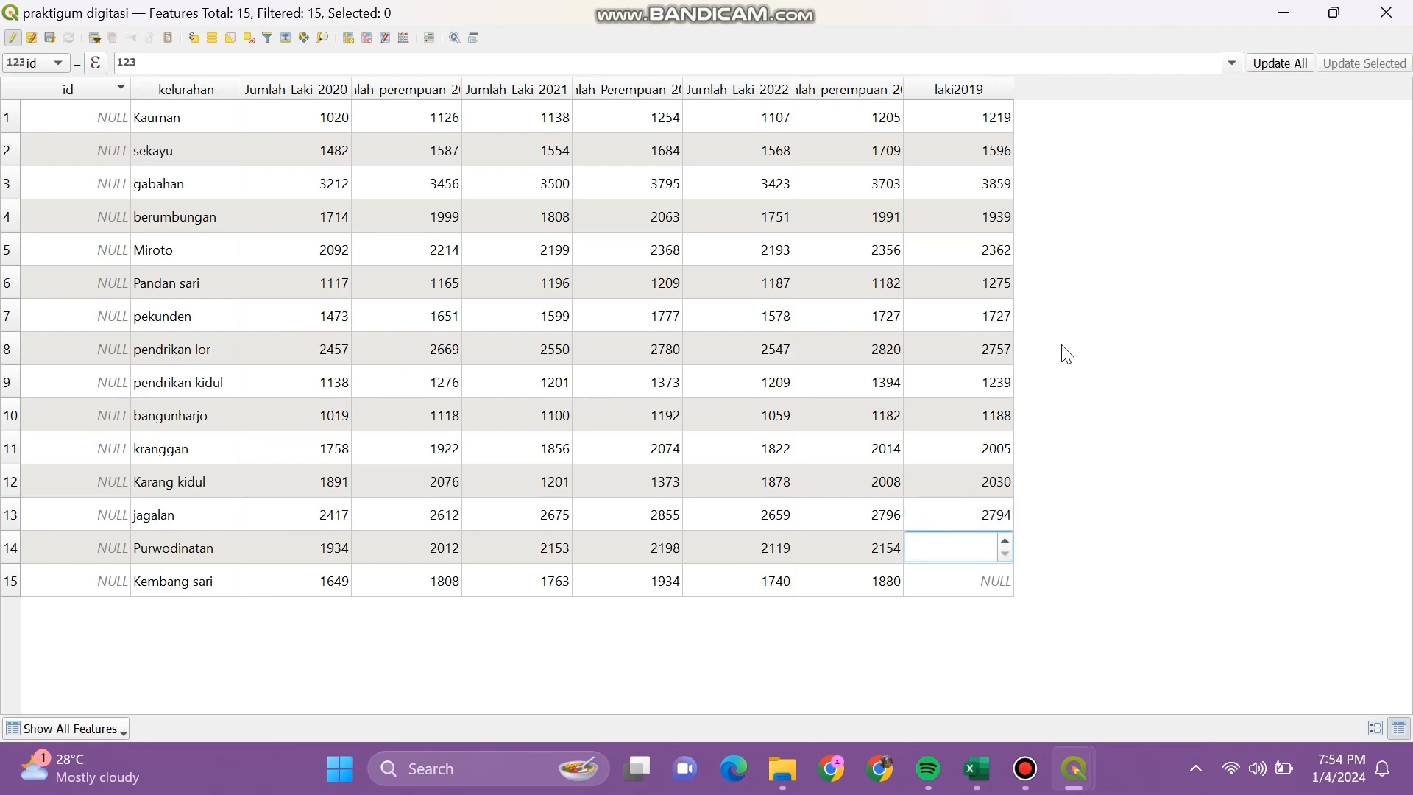
pyautogui.write('2253')
pyautogui.press('Return')
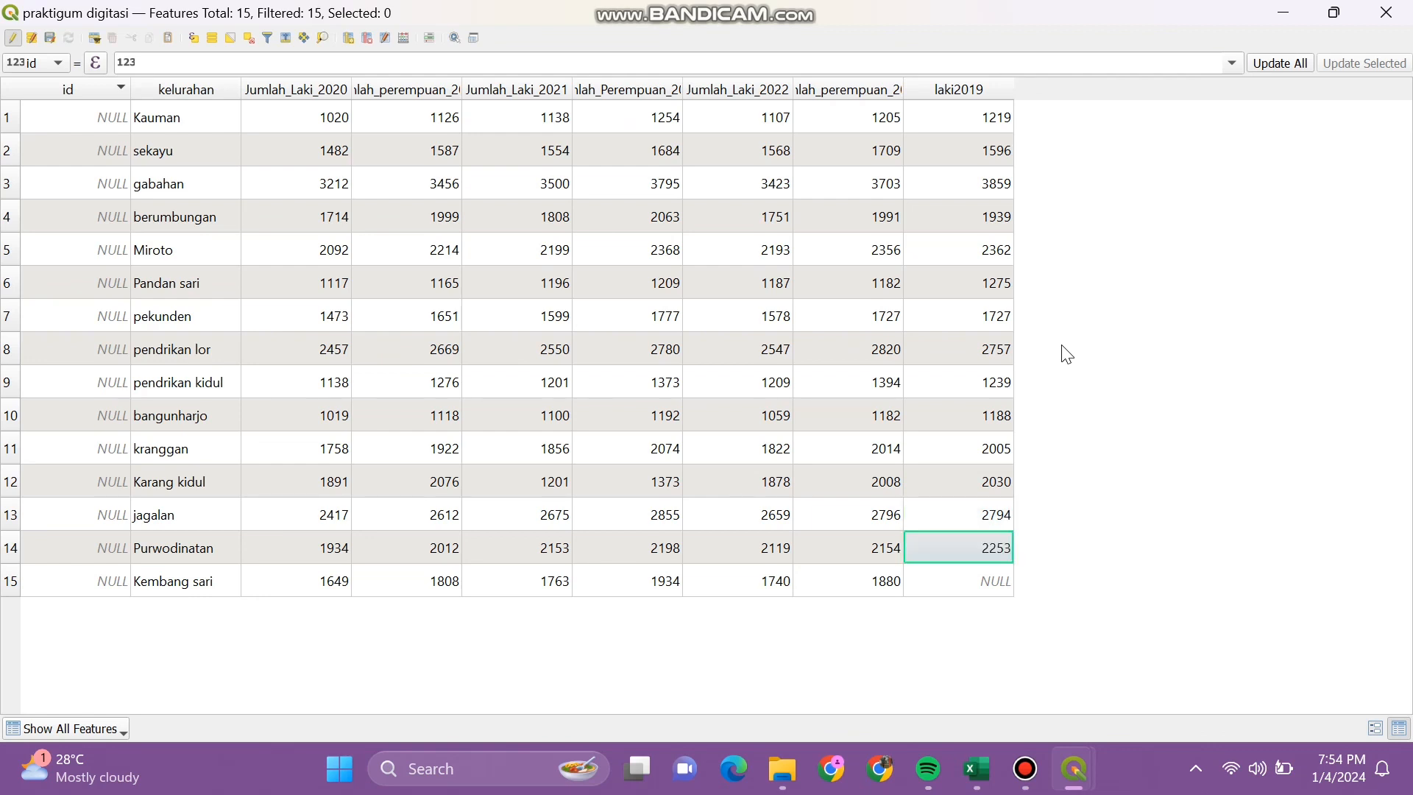
pyautogui.press('Down')
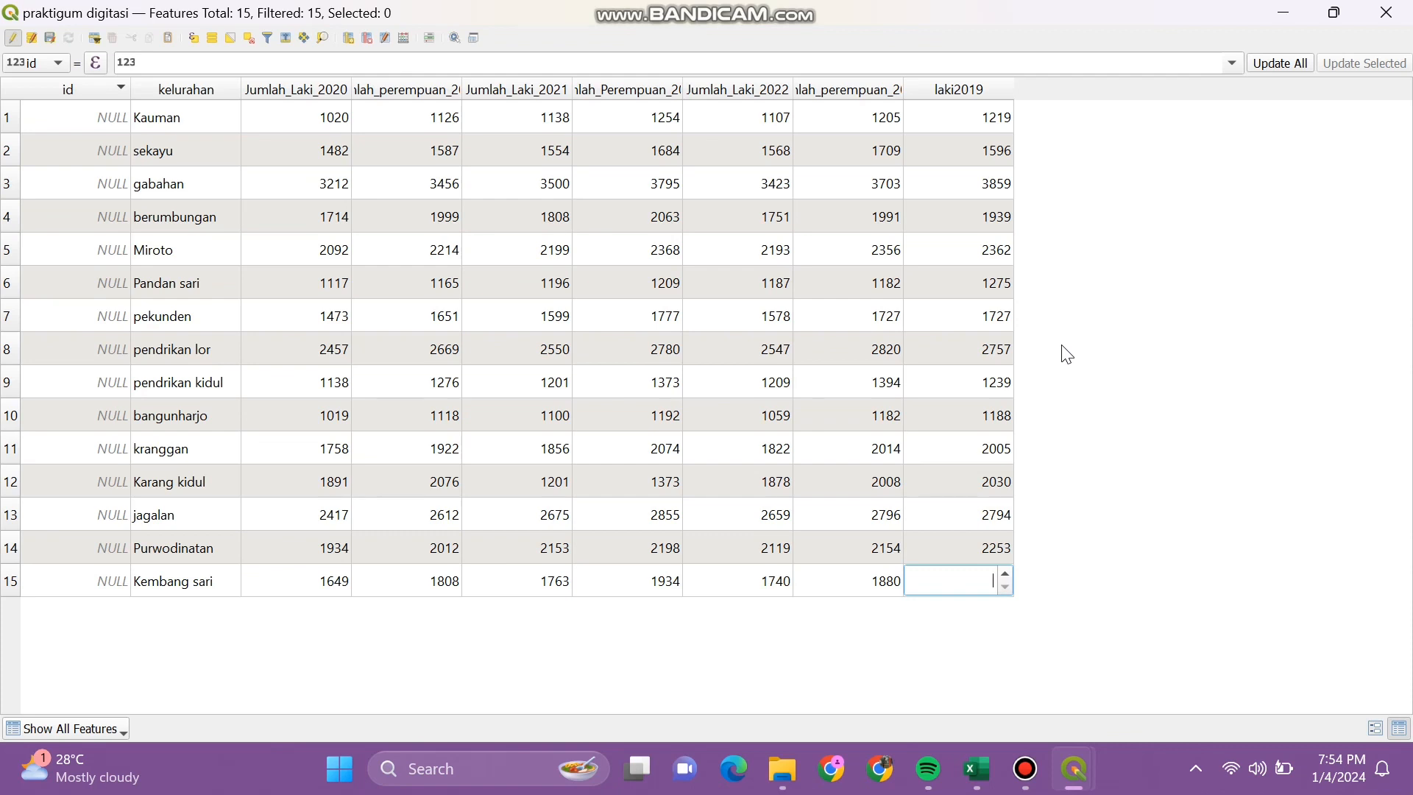
pyautogui.write('1951')
pyautogui.press('Return')
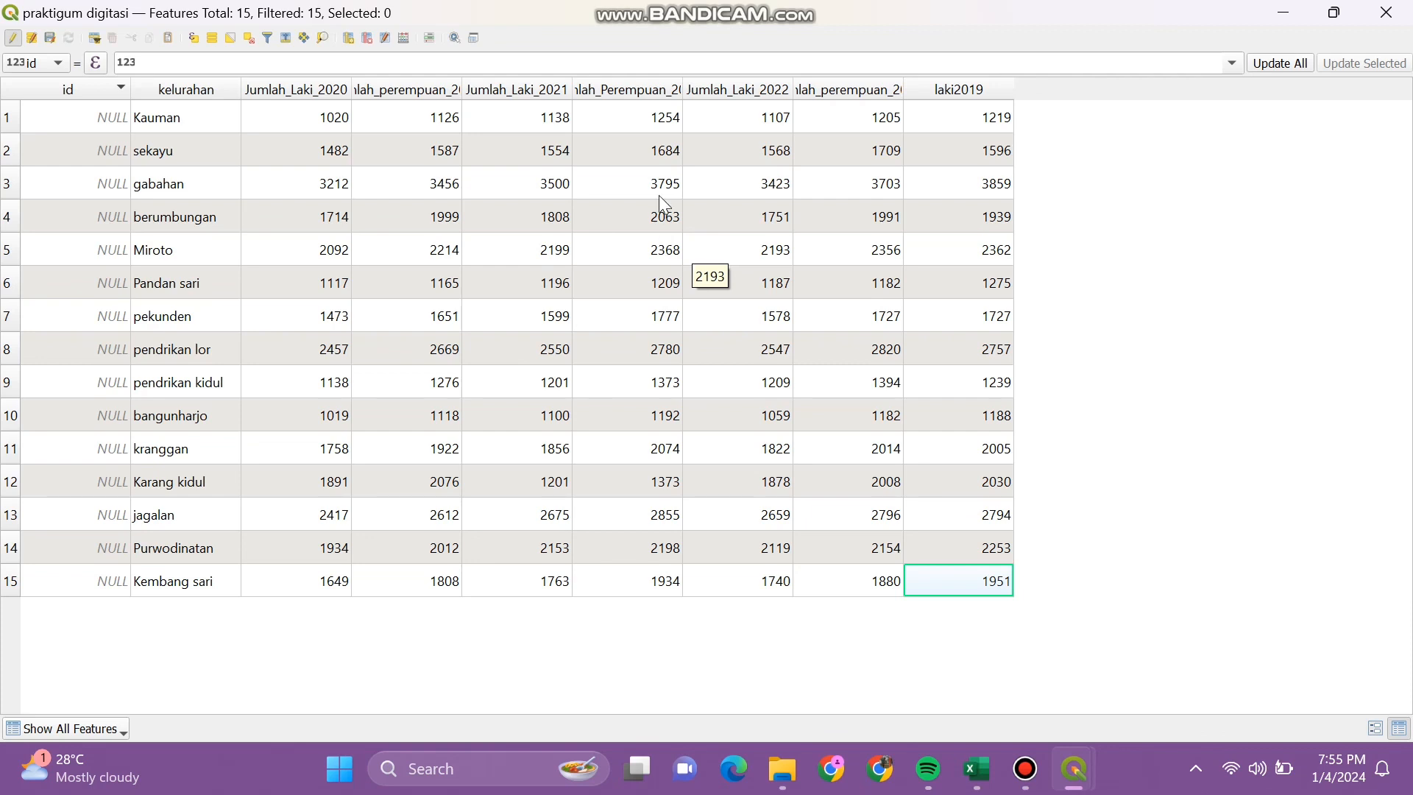
# Step: Create the integer field prmp2019 with length 20 in the attribute table
pyautogui.click(349, 38)
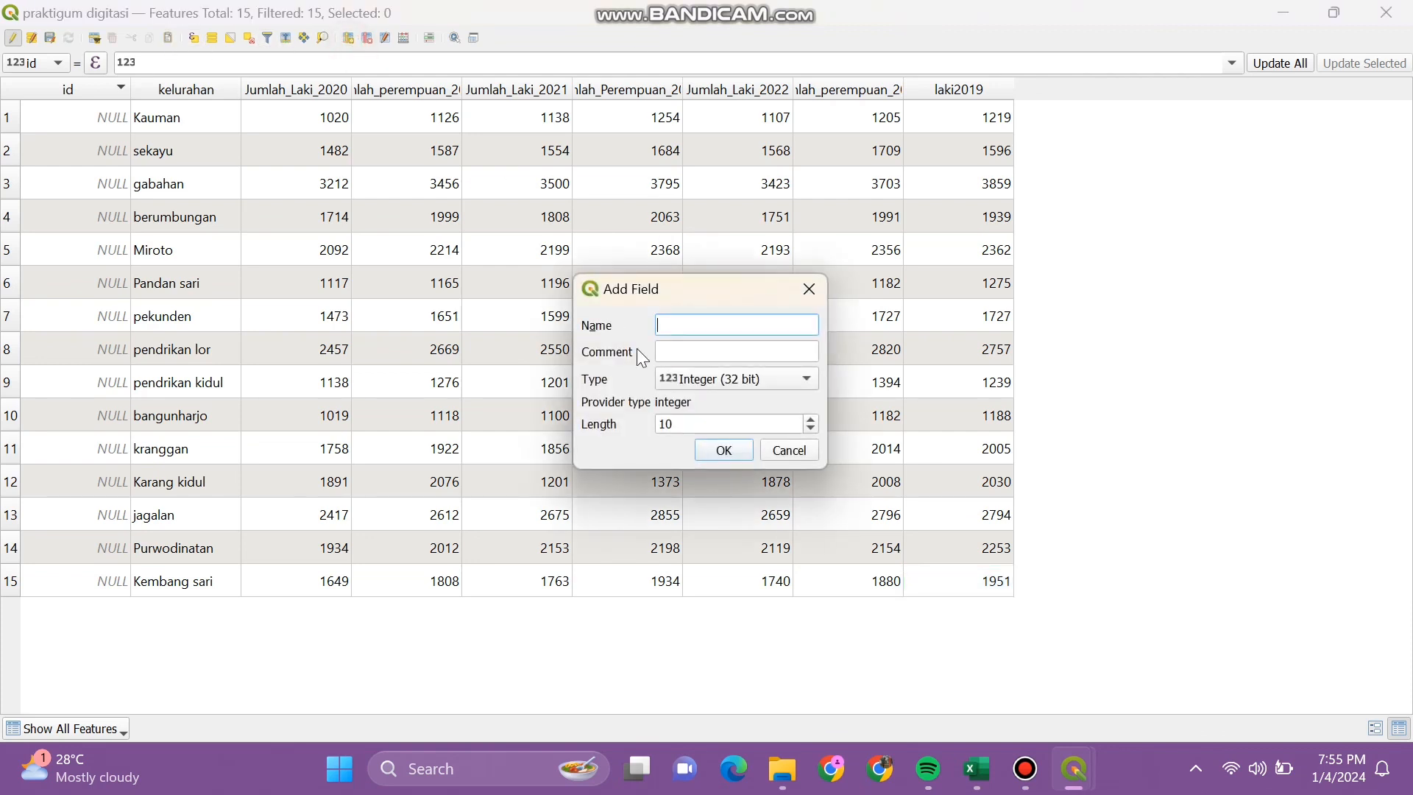
pyautogui.write('prmp2019')
pyautogui.click(726, 422)
pyautogui.press('BackSpace')
pyautogui.press('BackSpace')
pyautogui.write('2')
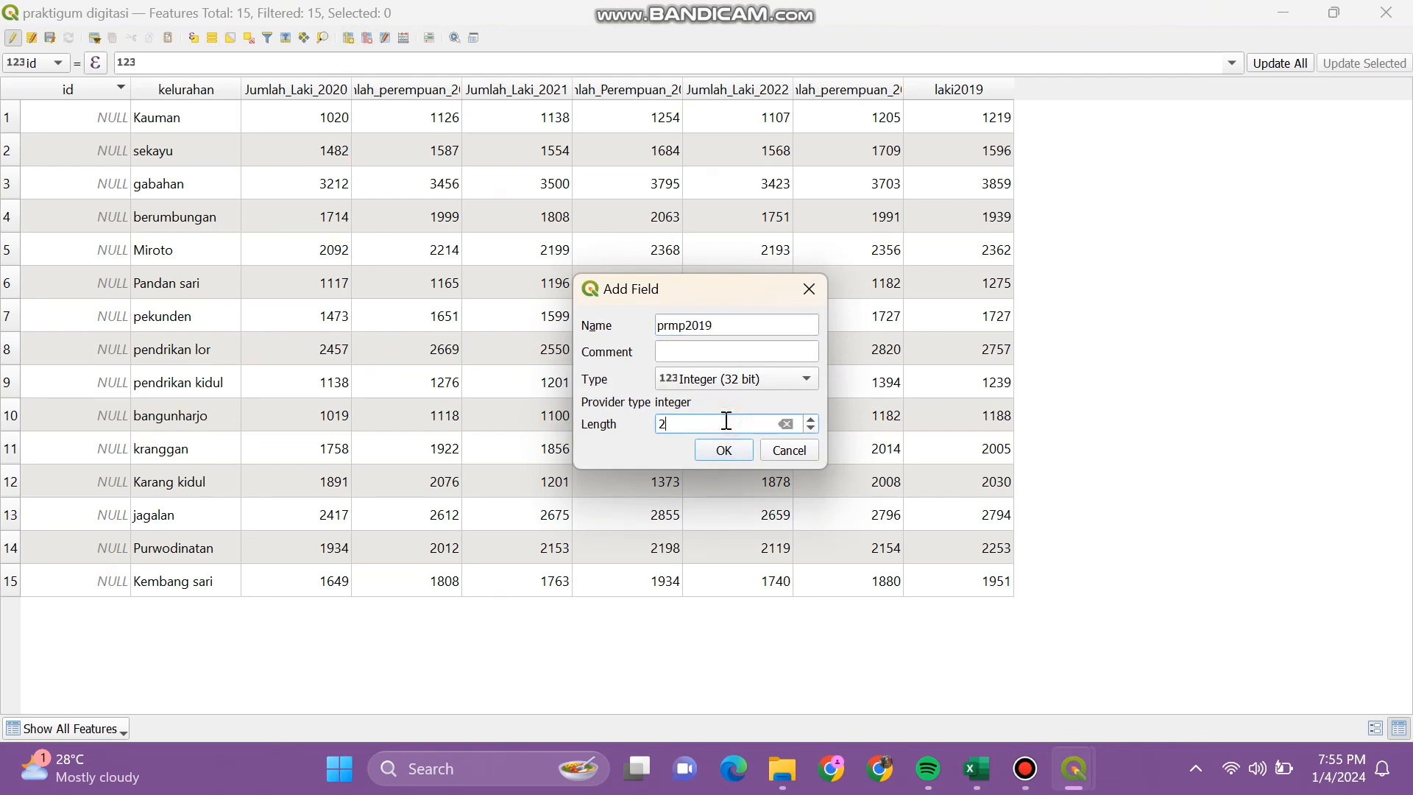
pyautogui.write('0')
pyautogui.click(722, 451)
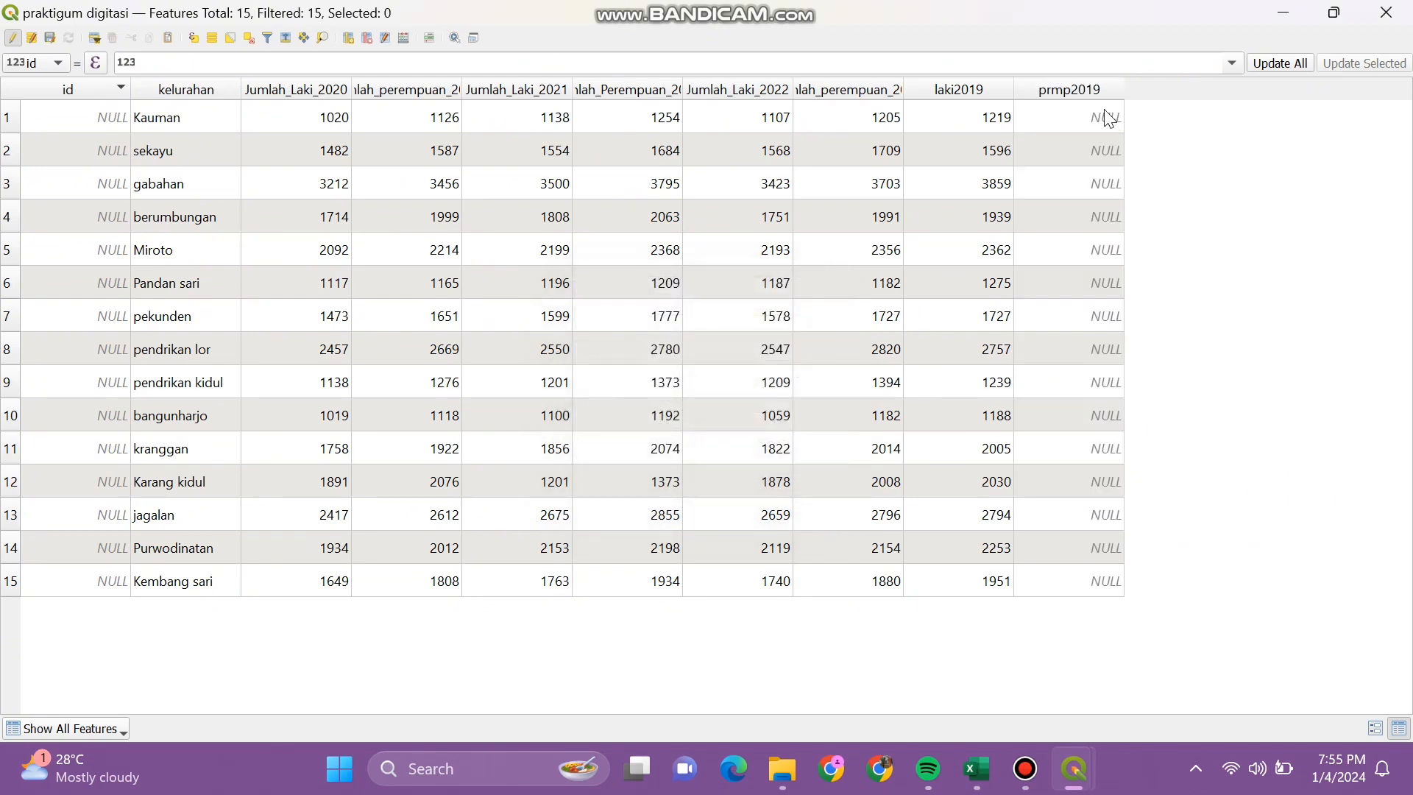
# Step: Enter prmp2019 for the first four rows: Kauman 1329, sekayu 1733, gabahan 4128, then 2199
pyautogui.doubleClick(1106, 118)
pyautogui.write('1329')
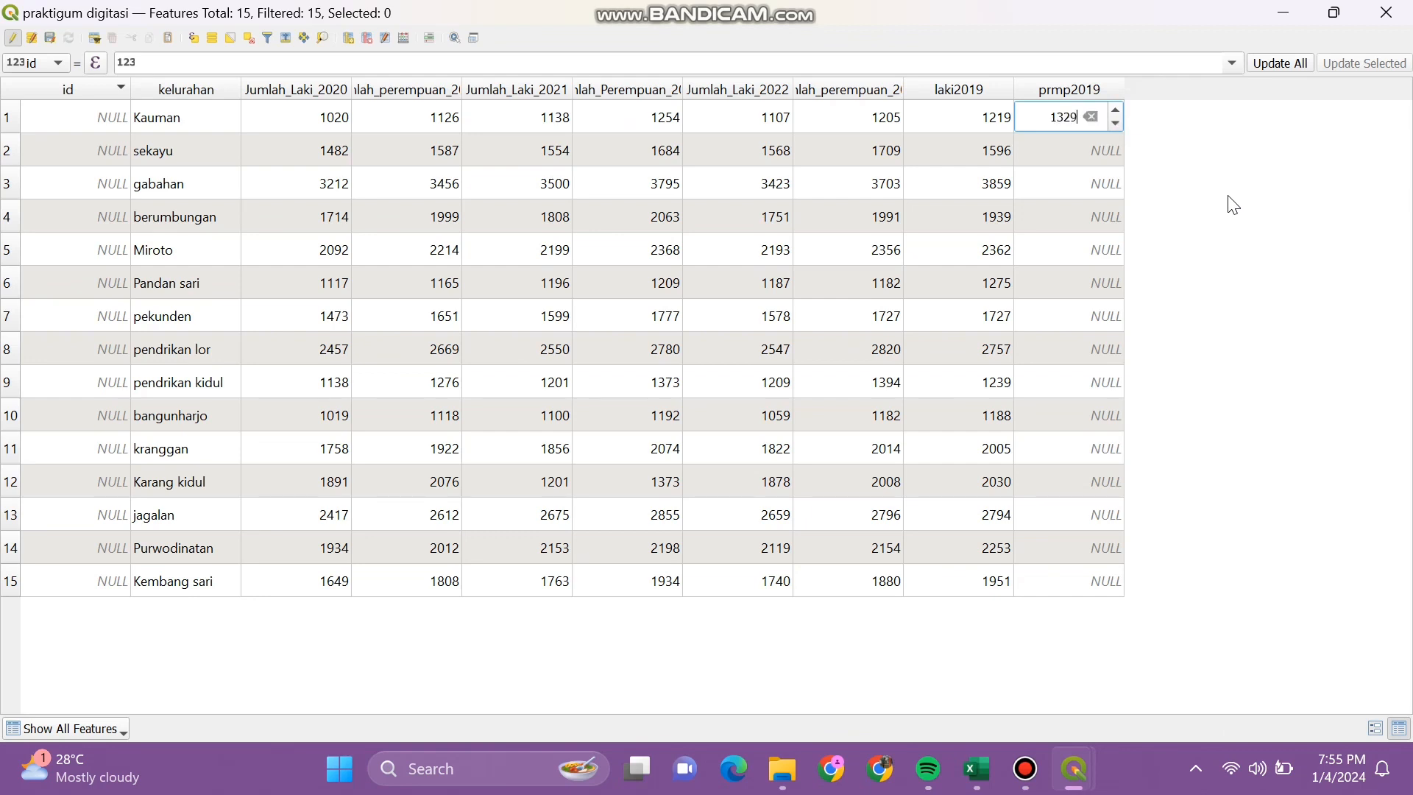
pyautogui.press('Return')
pyautogui.press('Down')
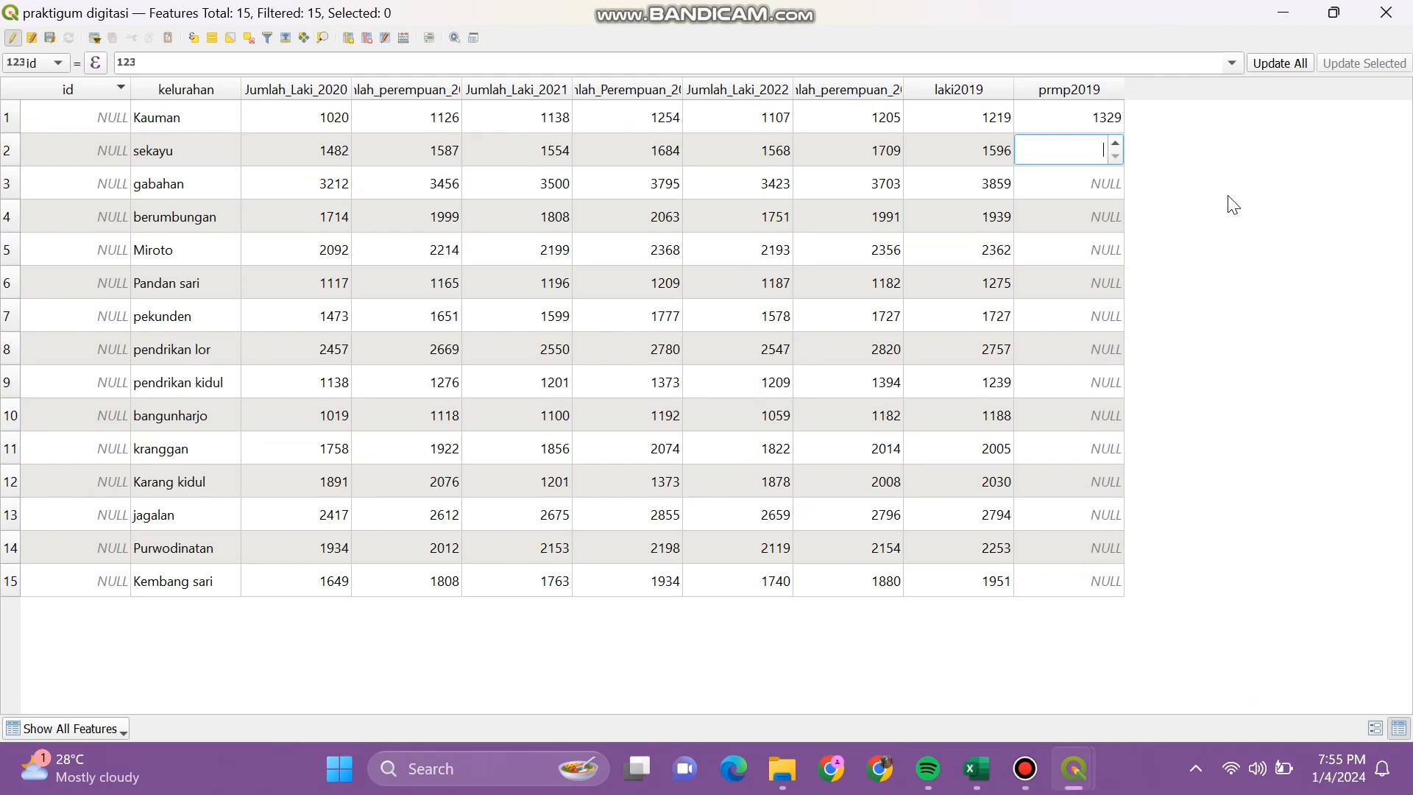
pyautogui.write('1733')
pyautogui.press('Return')
pyautogui.press('Down')
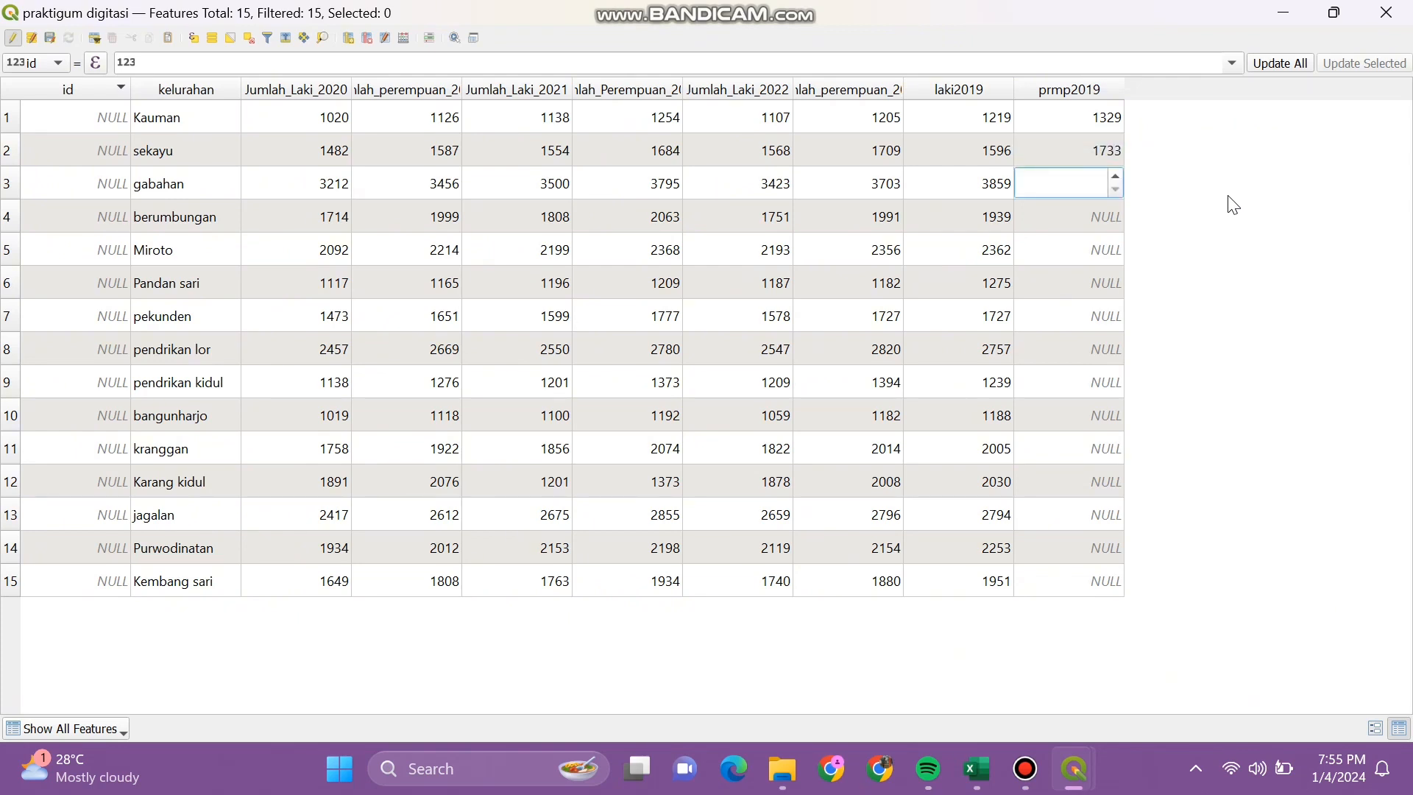
pyautogui.write('4')
pyautogui.press('BackSpace')
pyautogui.write('4128')
pyautogui.press('Down')
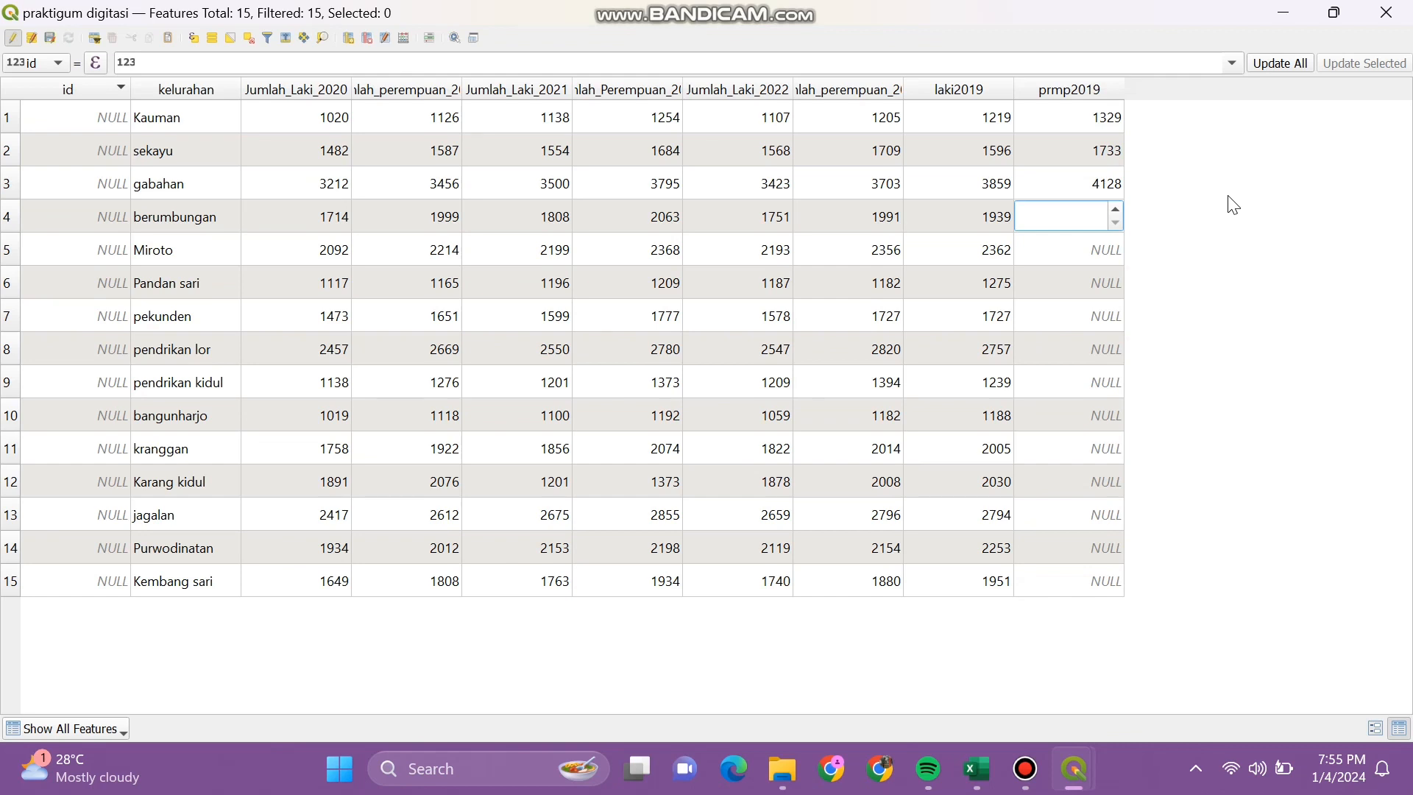
pyautogui.write('2199')
pyautogui.press('Down')
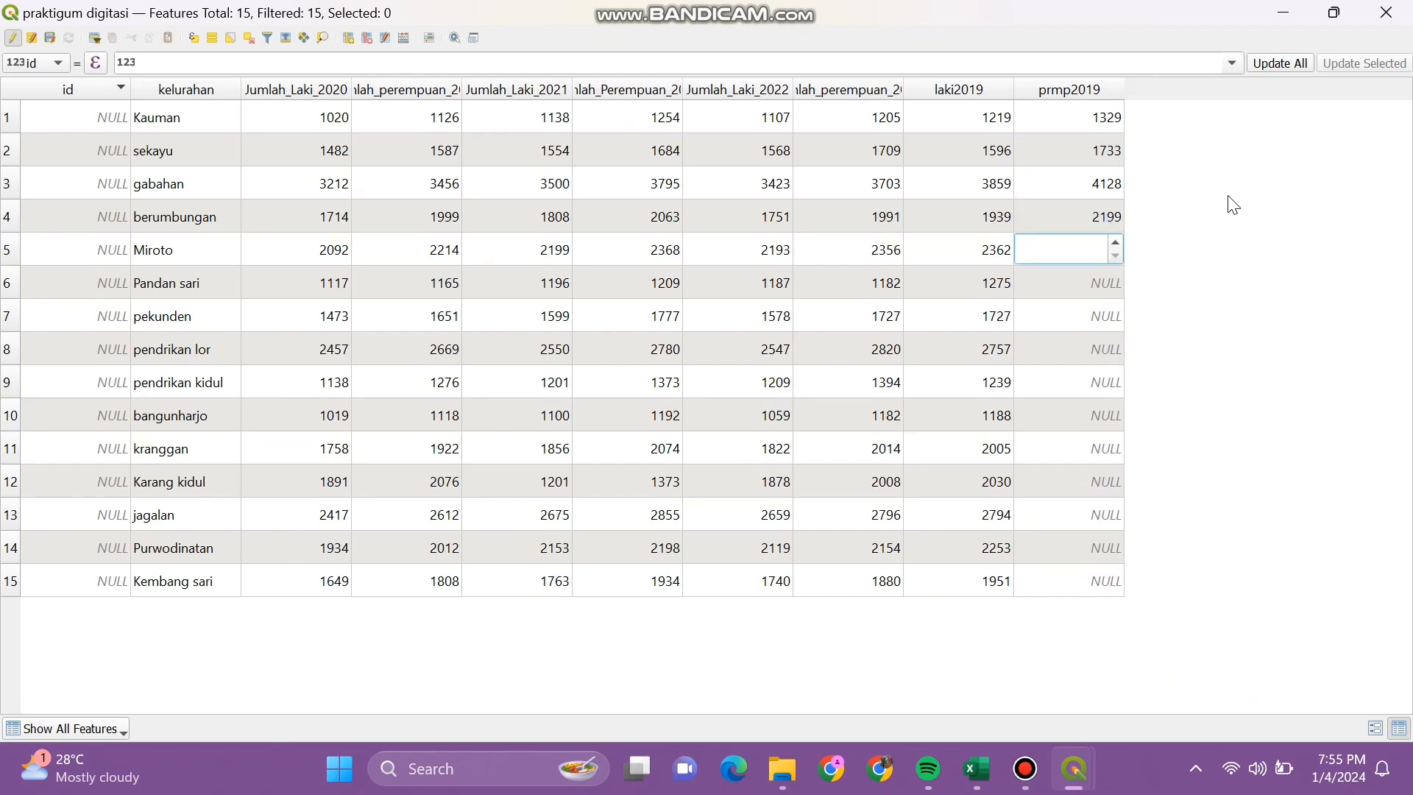
# Step: Enter prmp2019 for Miroto 2530, Pandan sari 1300, pekunden 1939 and pendrikan lor 2978
pyautogui.write('2530')
pyautogui.press('Return')
pyautogui.press('Down')
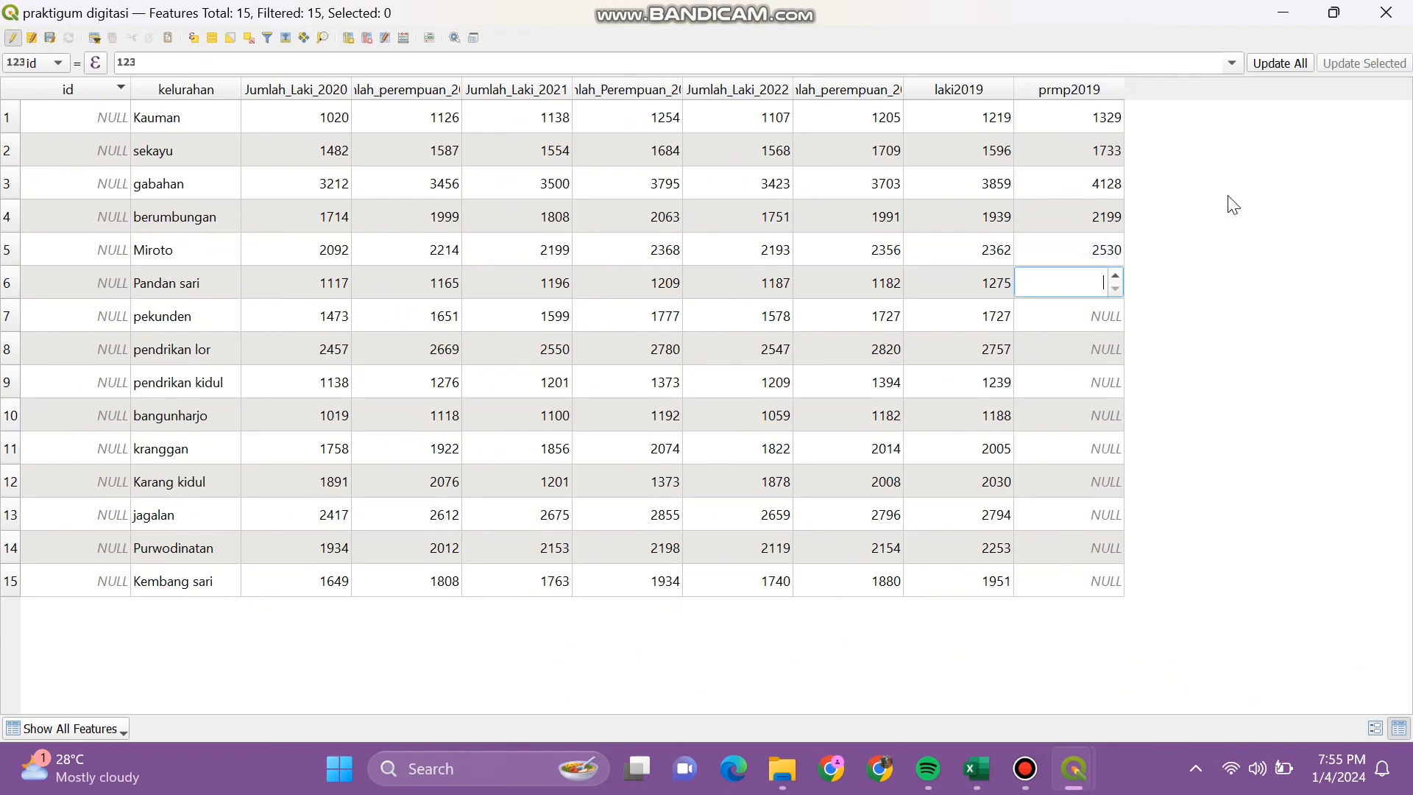
pyautogui.write('1300')
pyautogui.press('Return')
pyautogui.press('Down')
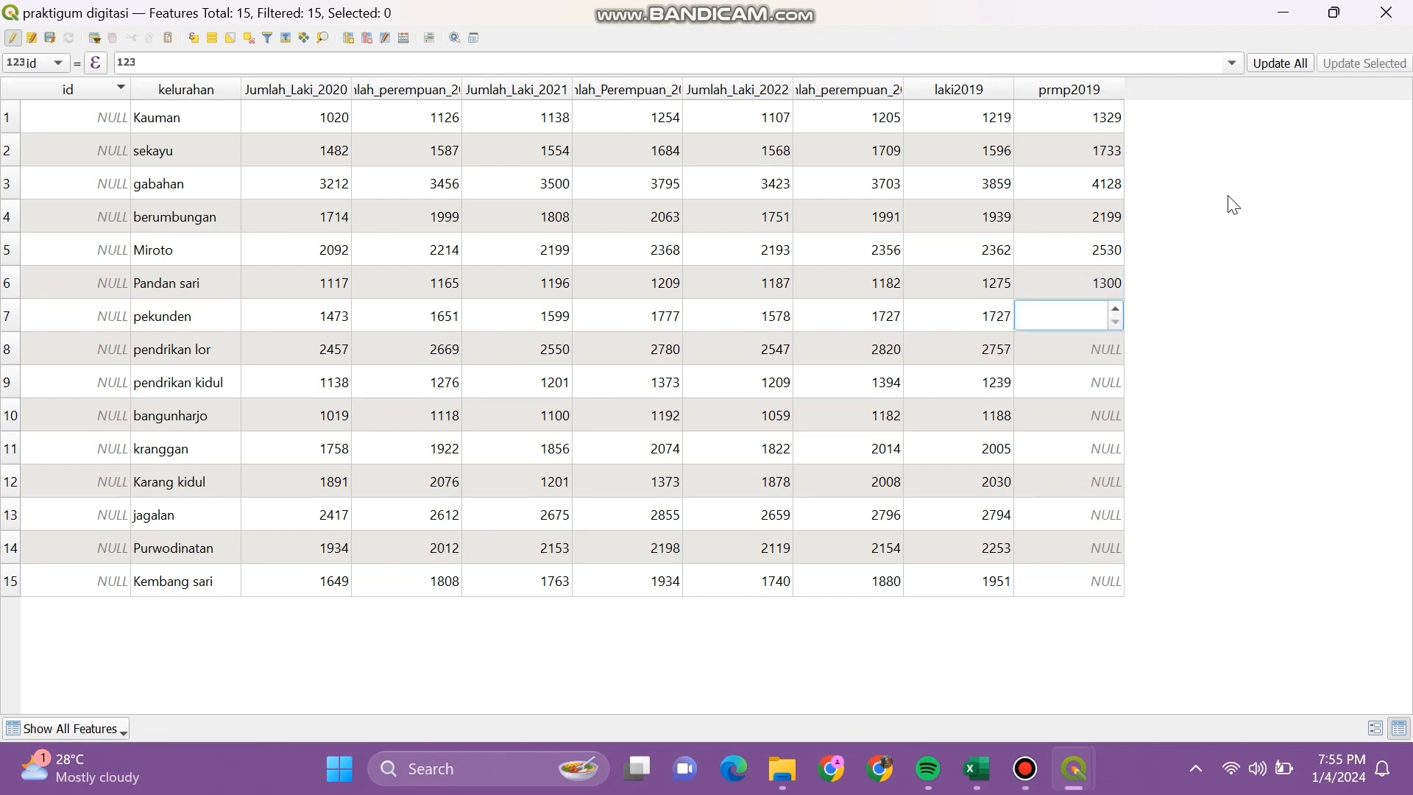
pyautogui.write('1939')
pyautogui.press('Return')
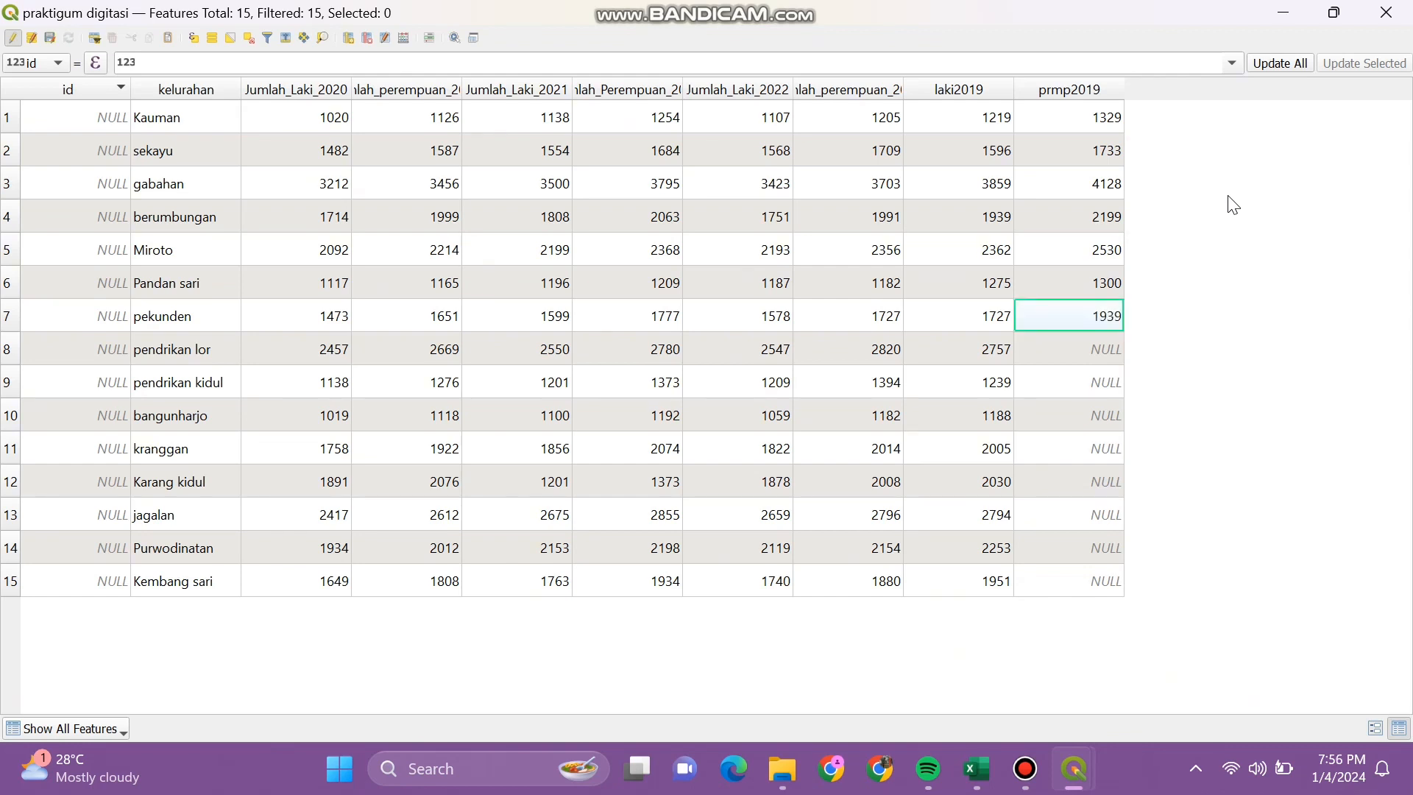
pyautogui.press('Down')
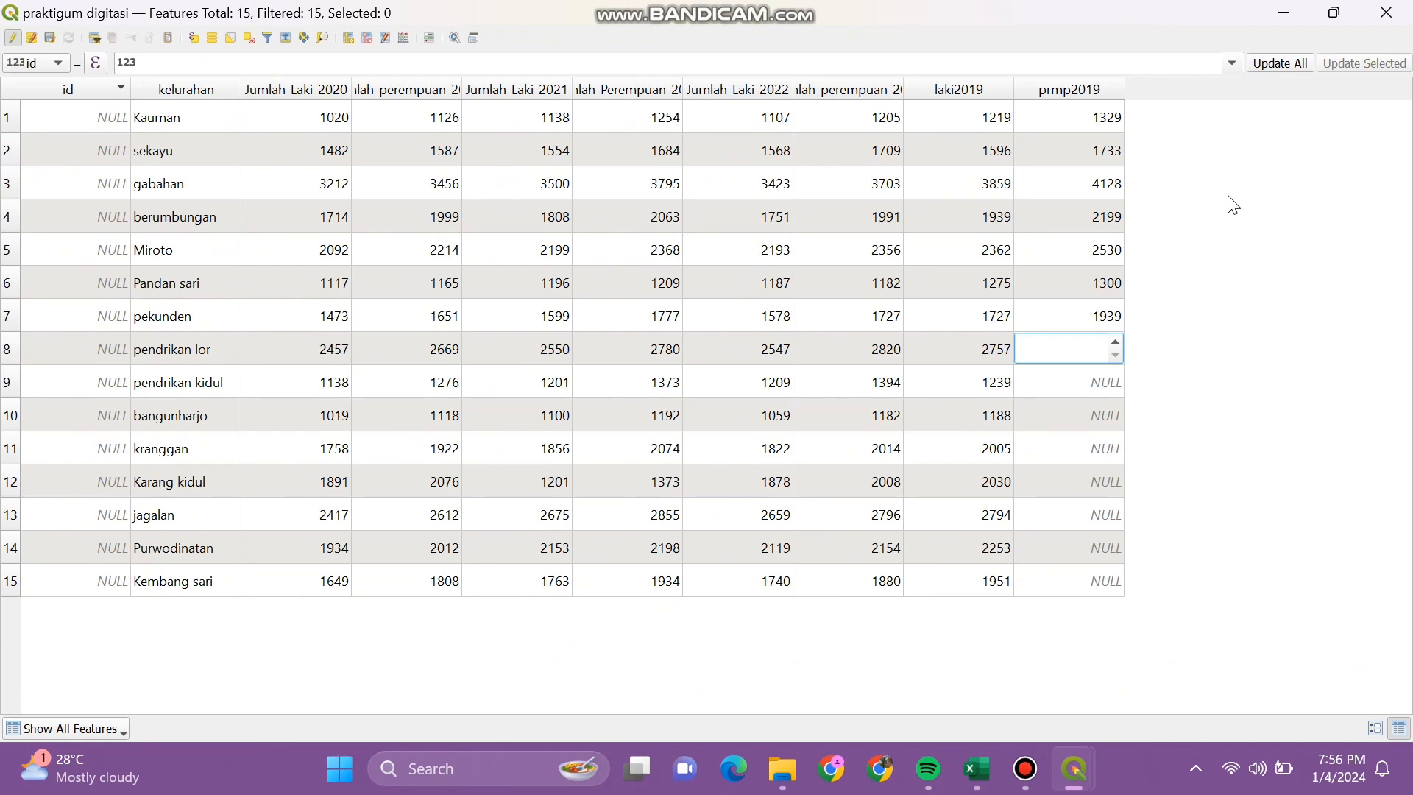
pyautogui.write('2978')
pyautogui.press('Return')
# Step: Enter prmp2019 for pendrikan kidul 1408, bangunharjo 1291, kranggan 2251 and Karang kidul 2168
pyautogui.press('Down')
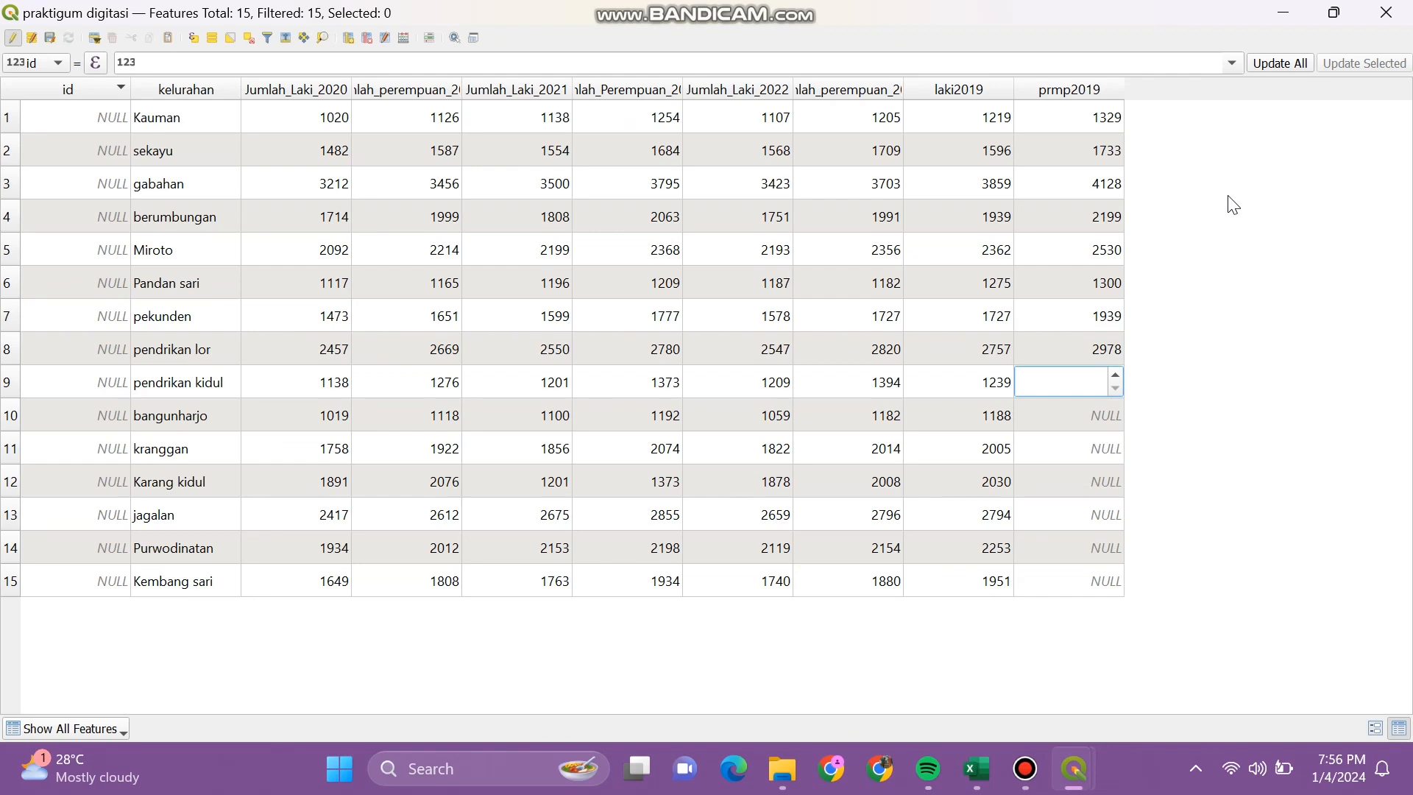
pyautogui.write('1408')
pyautogui.press('Return')
pyautogui.press('Down')
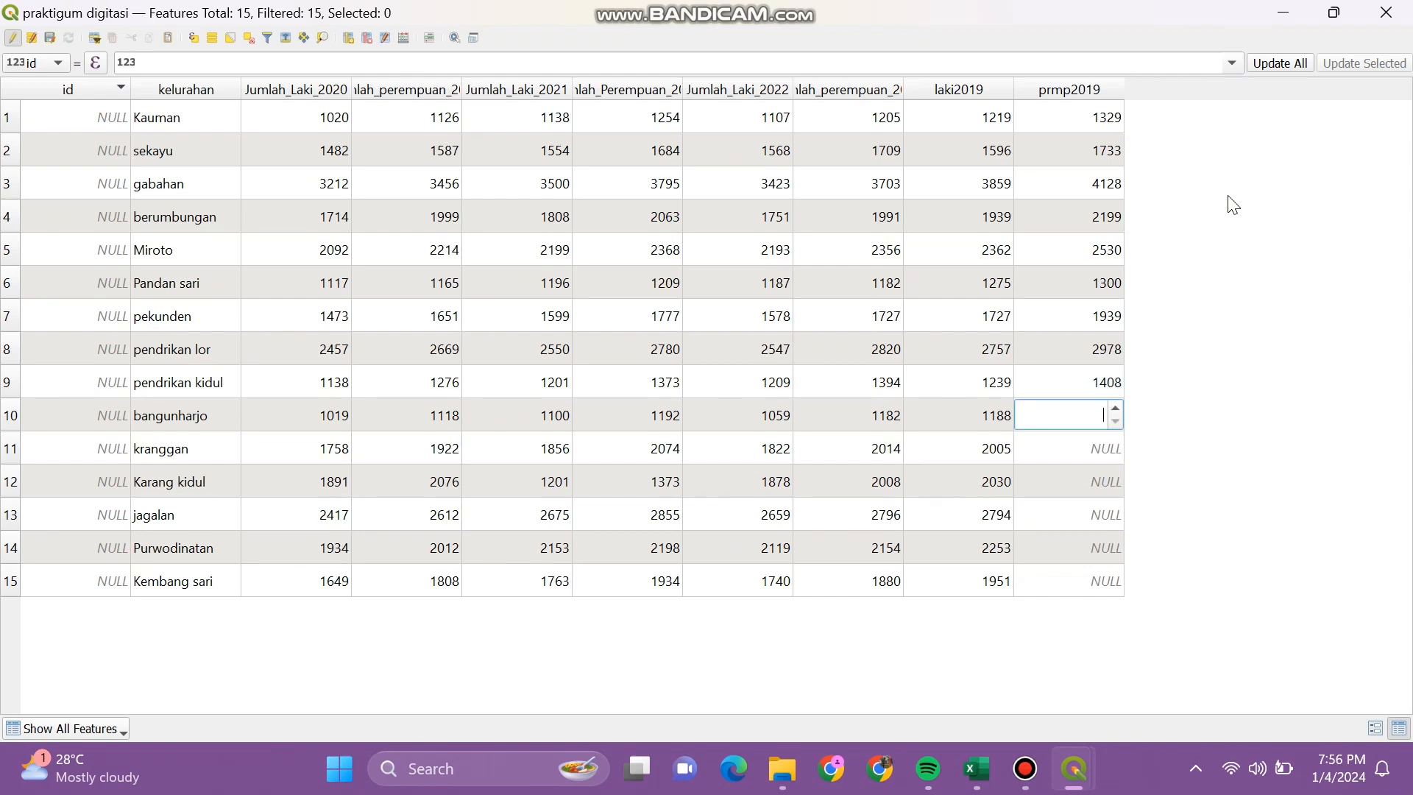
pyautogui.write('1291')
pyautogui.press('Return')
pyautogui.press('Down')
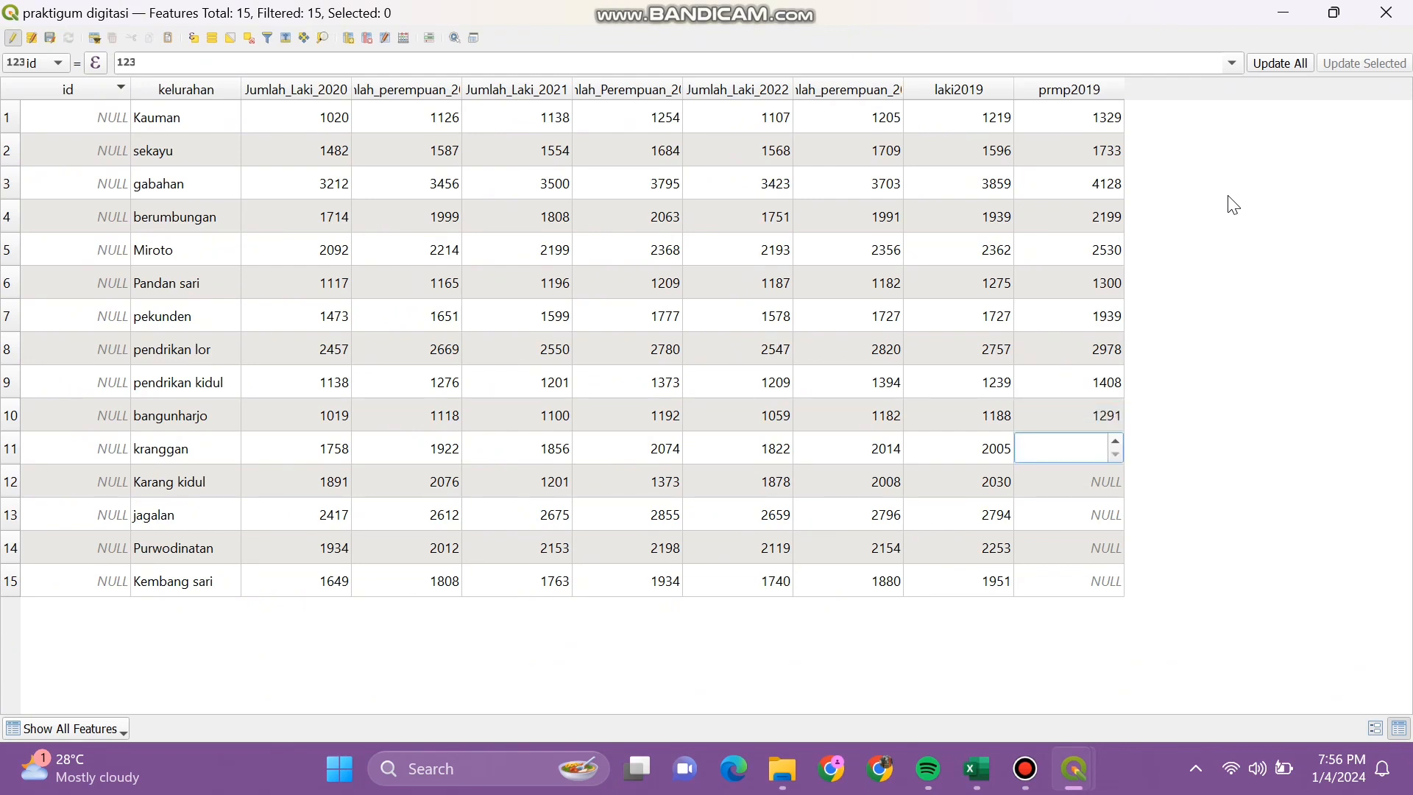
pyautogui.write('2251')
pyautogui.press('Return')
pyautogui.press('Down')
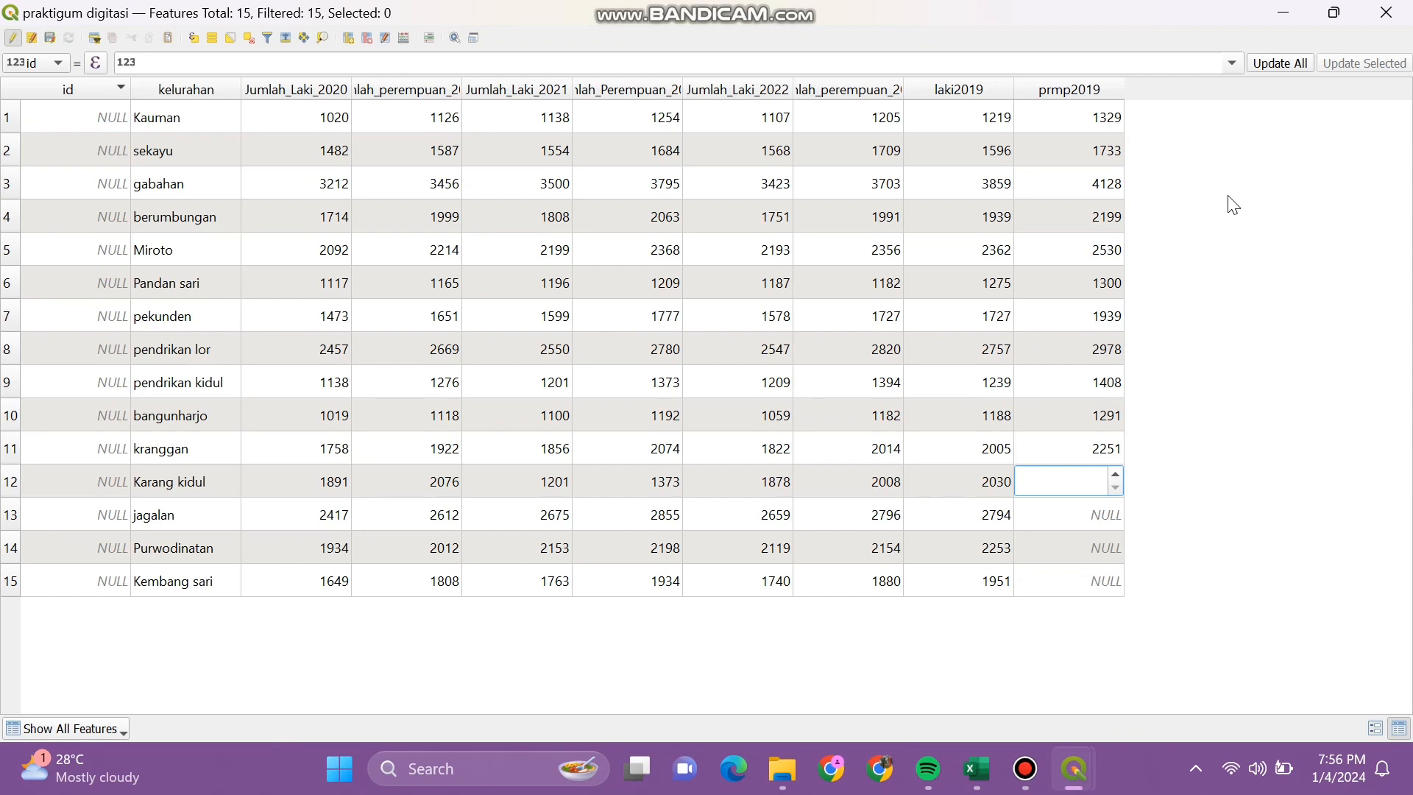
pyautogui.write('2168')
pyautogui.press('Return')
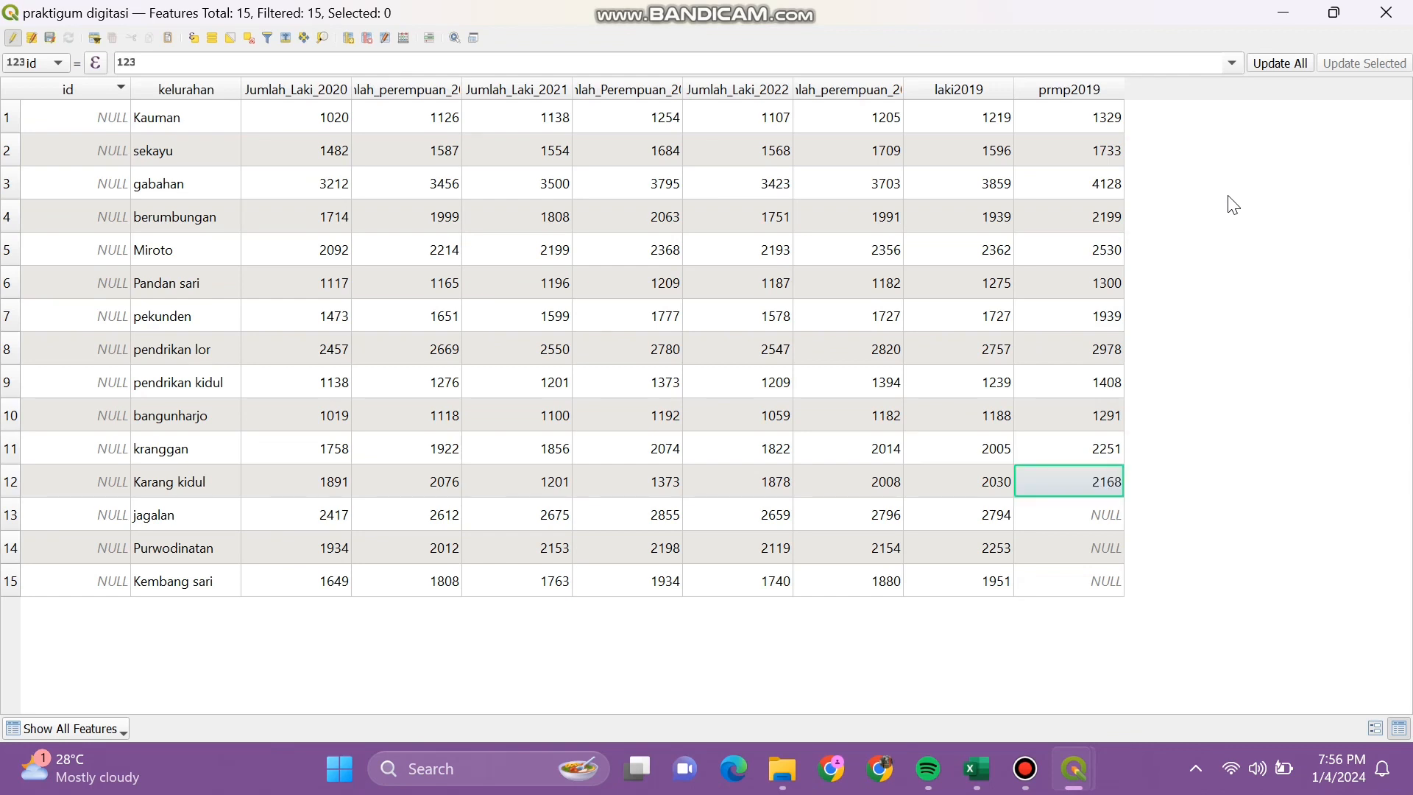
pyautogui.press('Down')
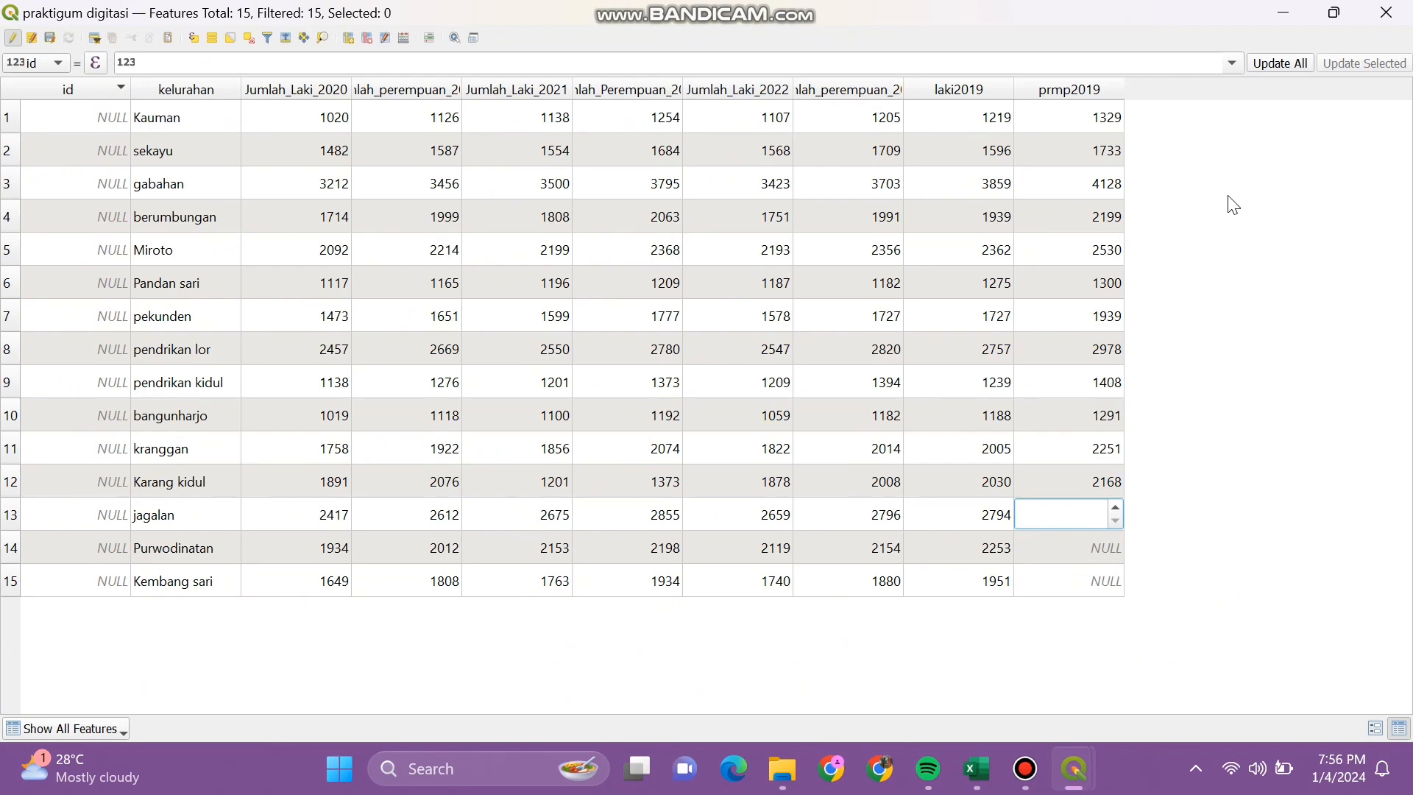
pyautogui.write('3017')
pyautogui.press('Return')
pyautogui.press('Down')
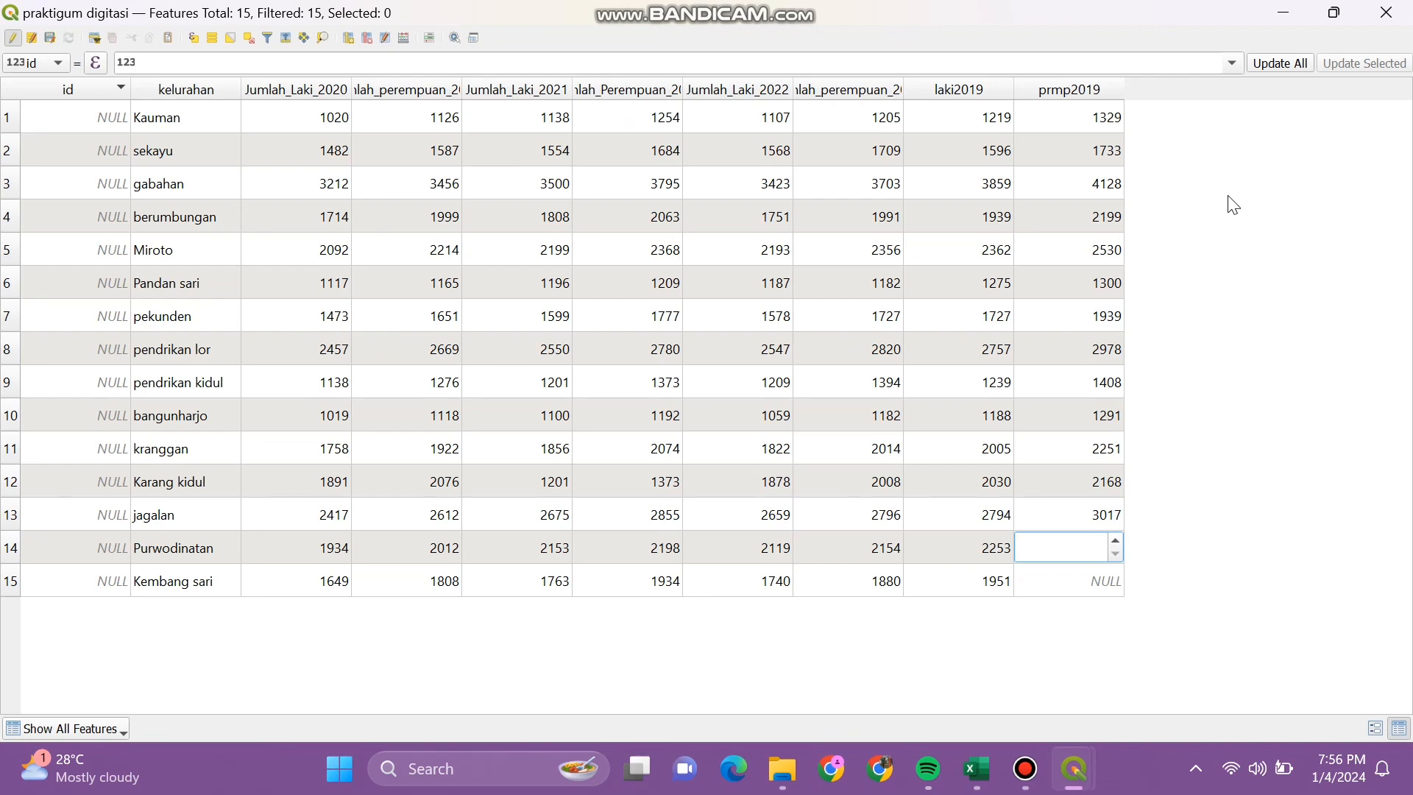
pyautogui.write('2331')
pyautogui.press('BackSpace')
pyautogui.press('BackSpace')
pyautogui.write('13')
pyautogui.press('Return')
pyautogui.press('Down')
pyautogui.press('F2')
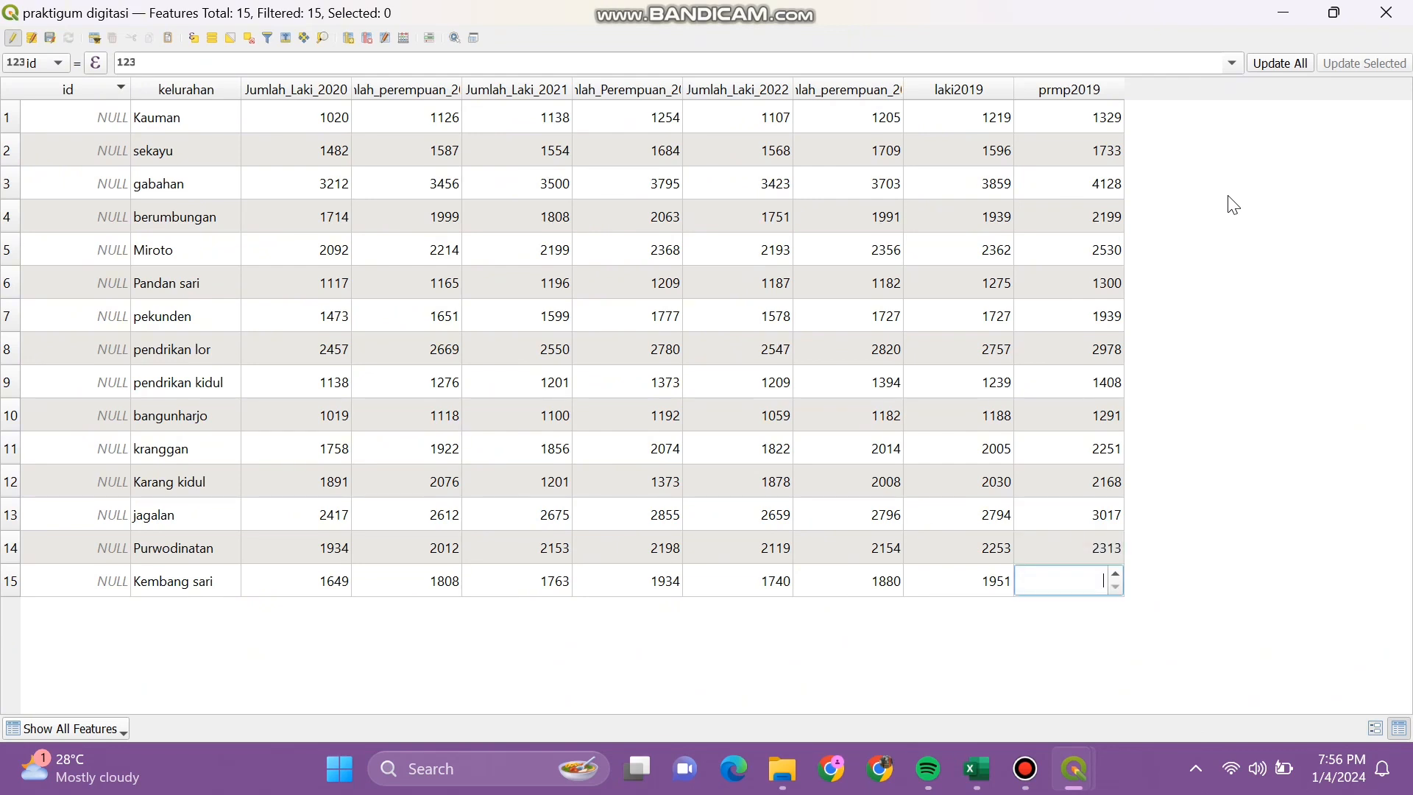
pyautogui.write('2076')
pyautogui.press('Return')
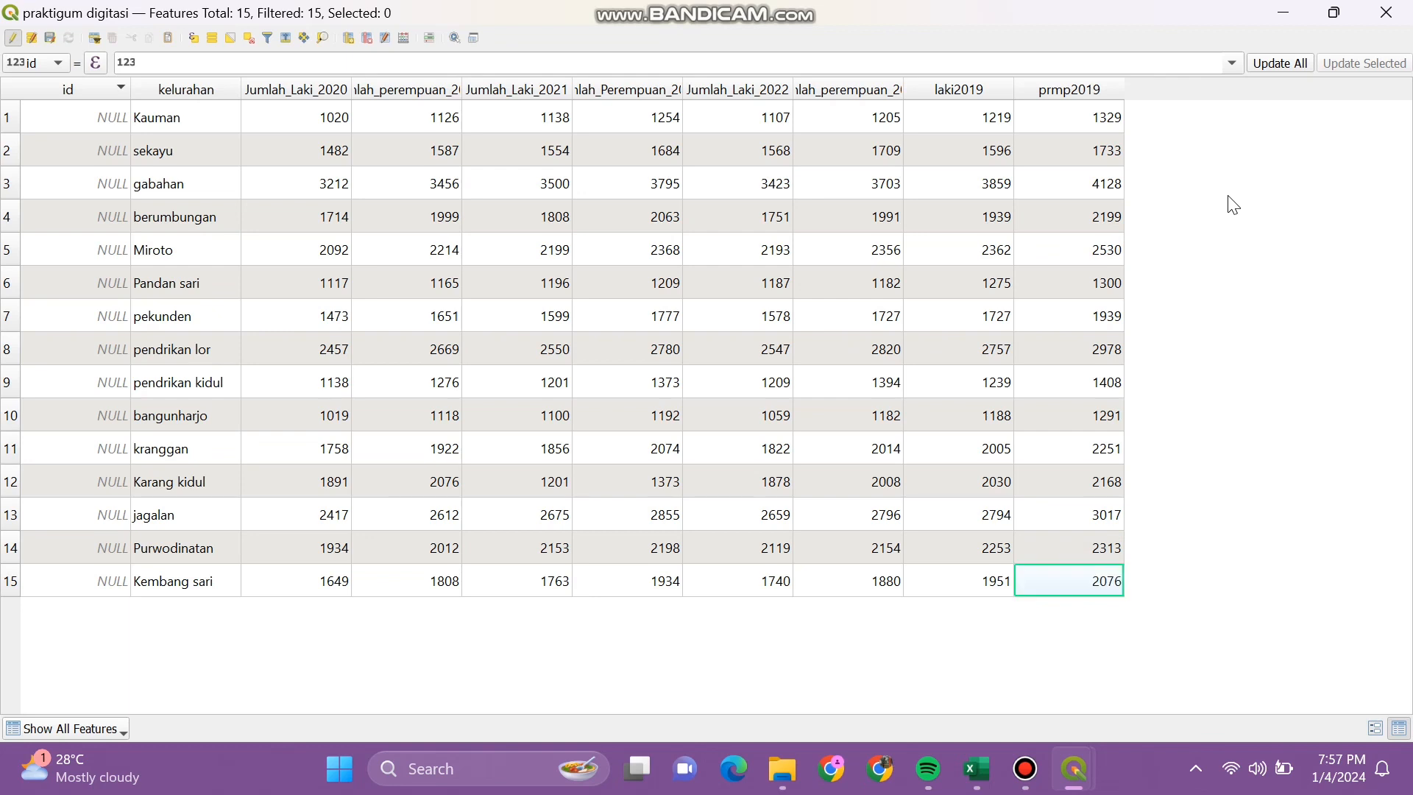
# Step: In the Field Calculator, create field jmlpdk2019 with the expression "laki2019" + "prmp2019"
pyautogui.click(404, 40)
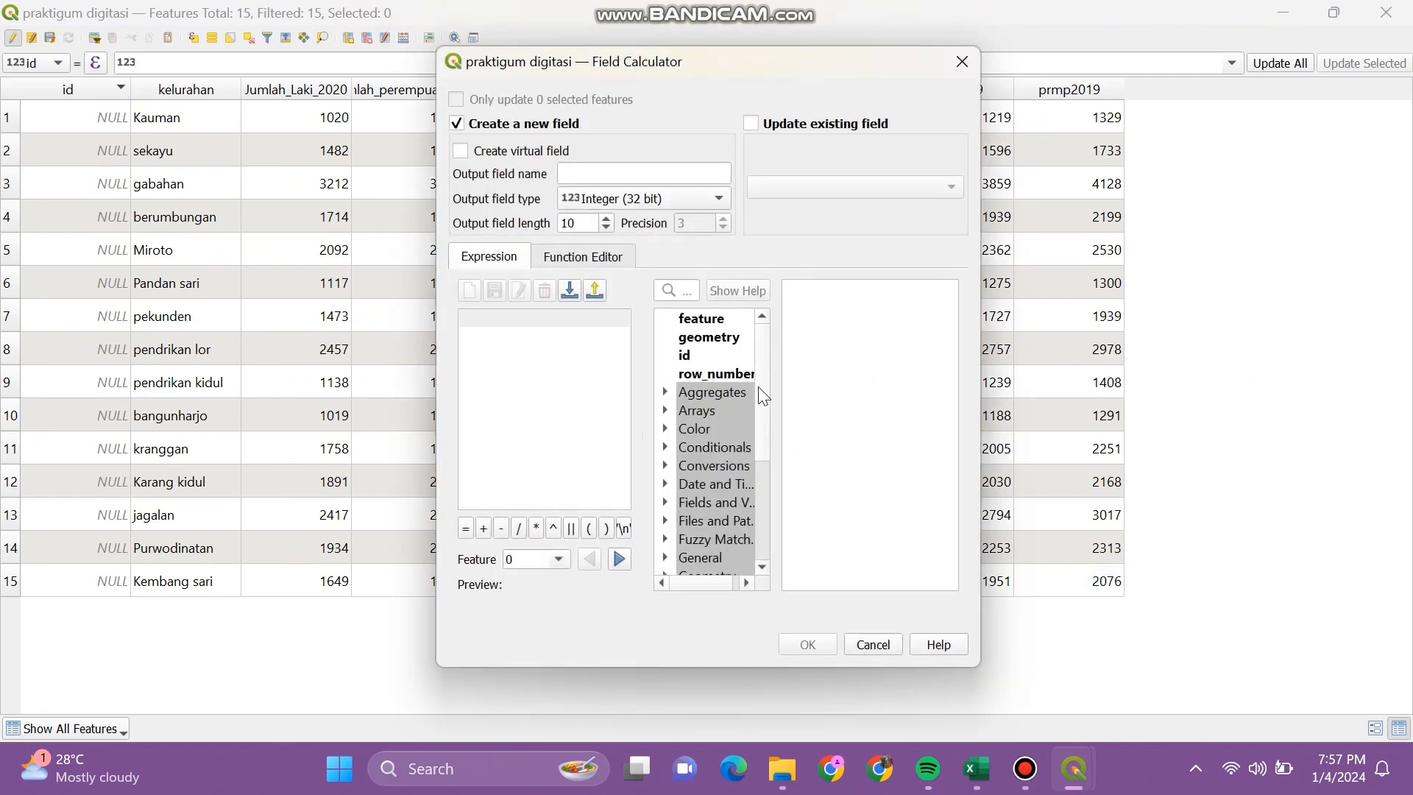
pyautogui.doubleClick(716, 504)
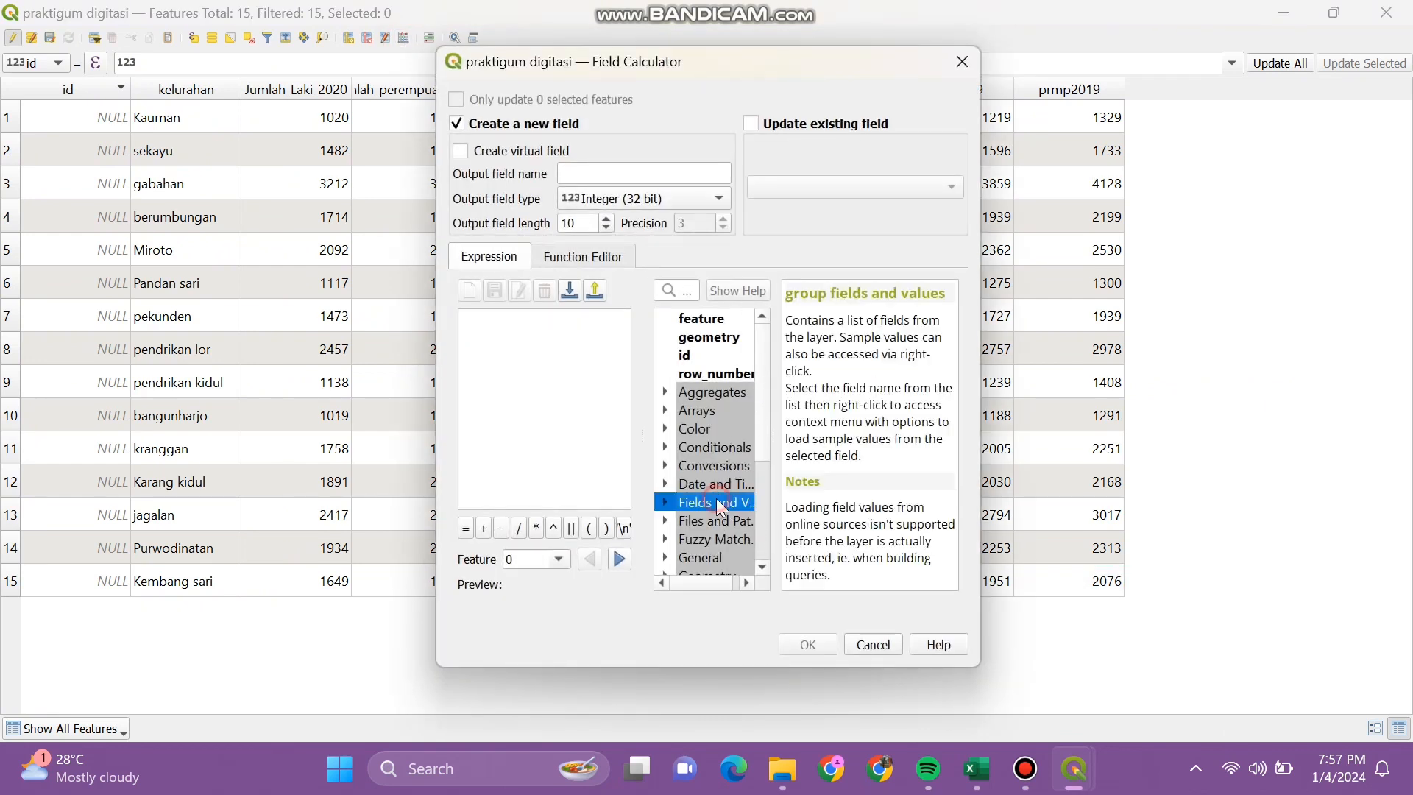
pyautogui.scroll(-2, 736, 539)
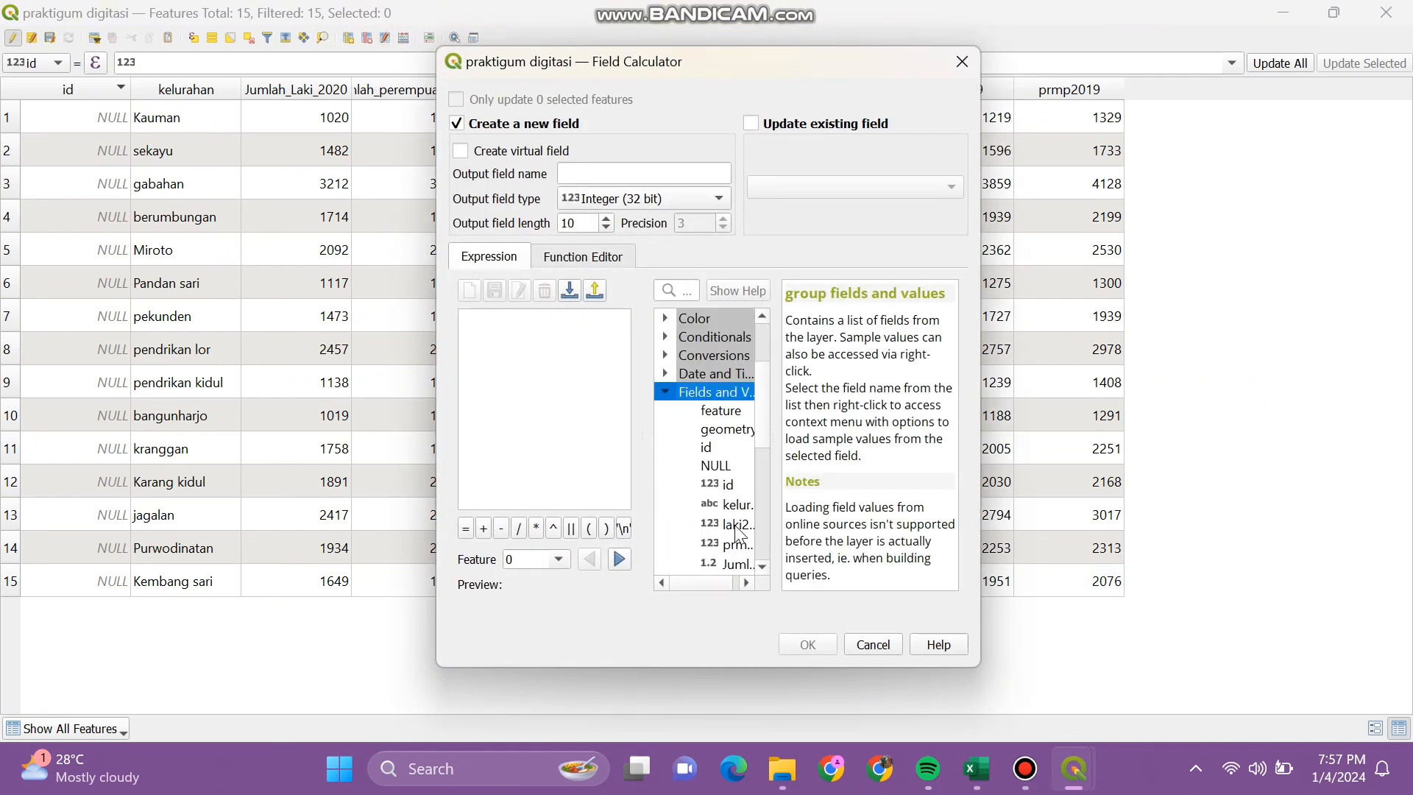
pyautogui.click(735, 524)
pyautogui.doubleClick(702, 523)
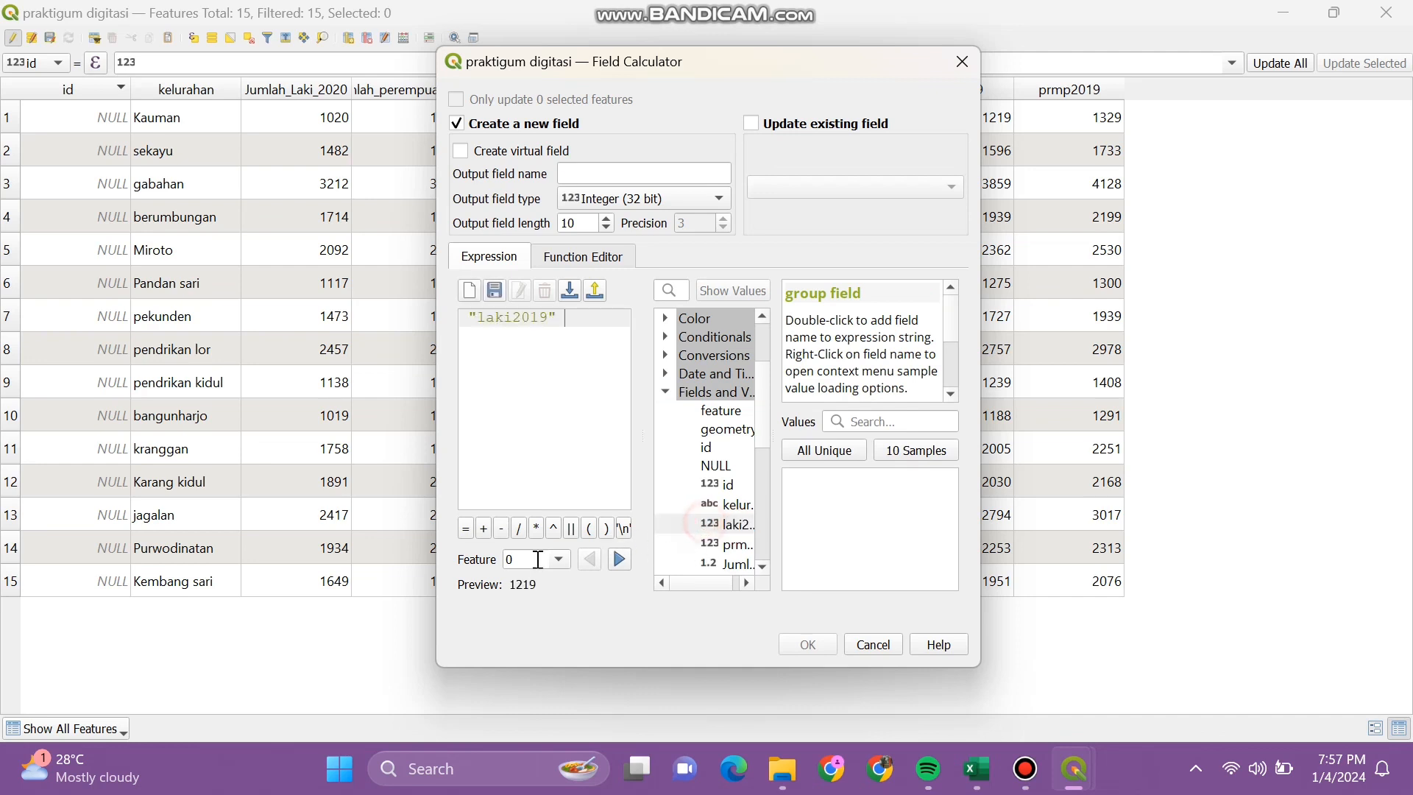
pyautogui.click(487, 531)
pyautogui.doubleClick(725, 544)
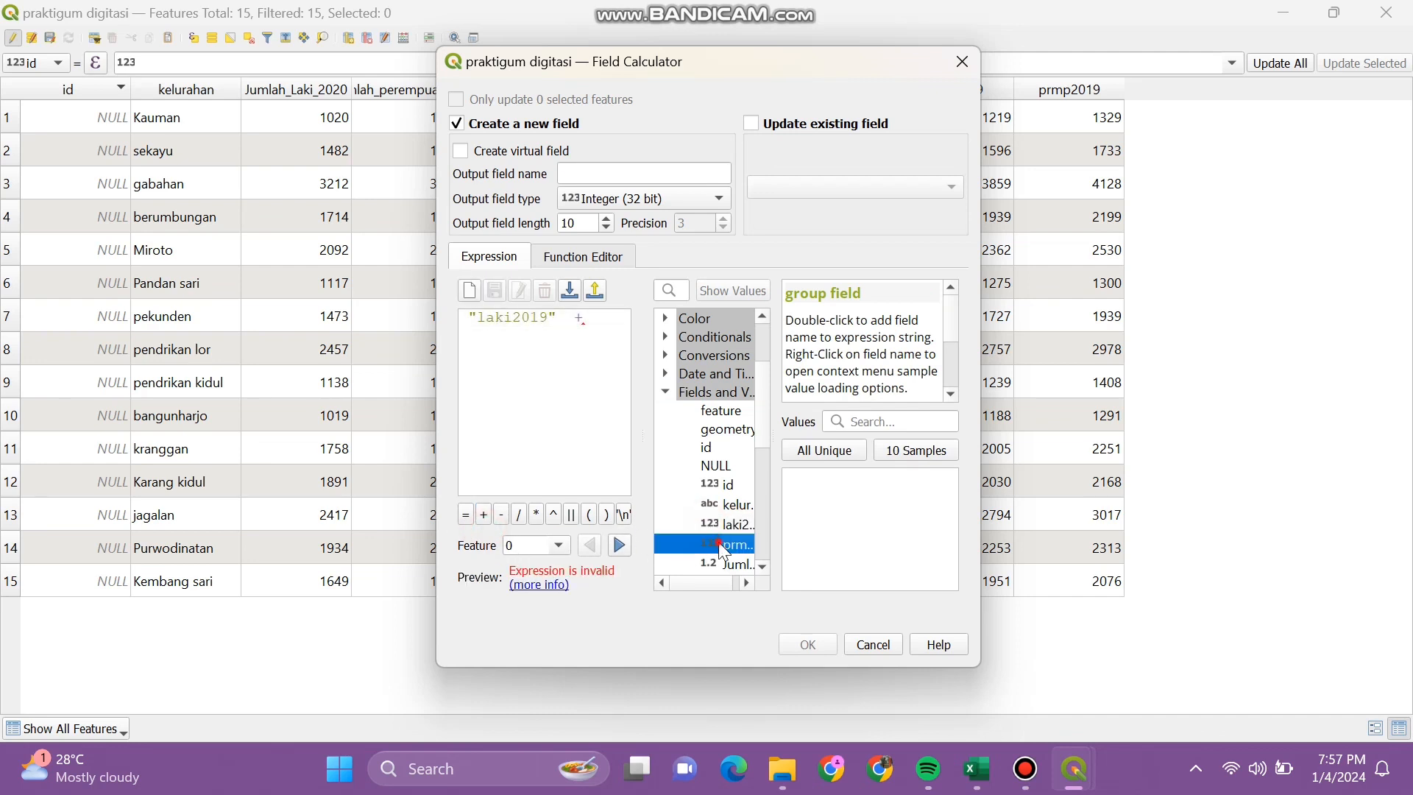
pyautogui.click(582, 174)
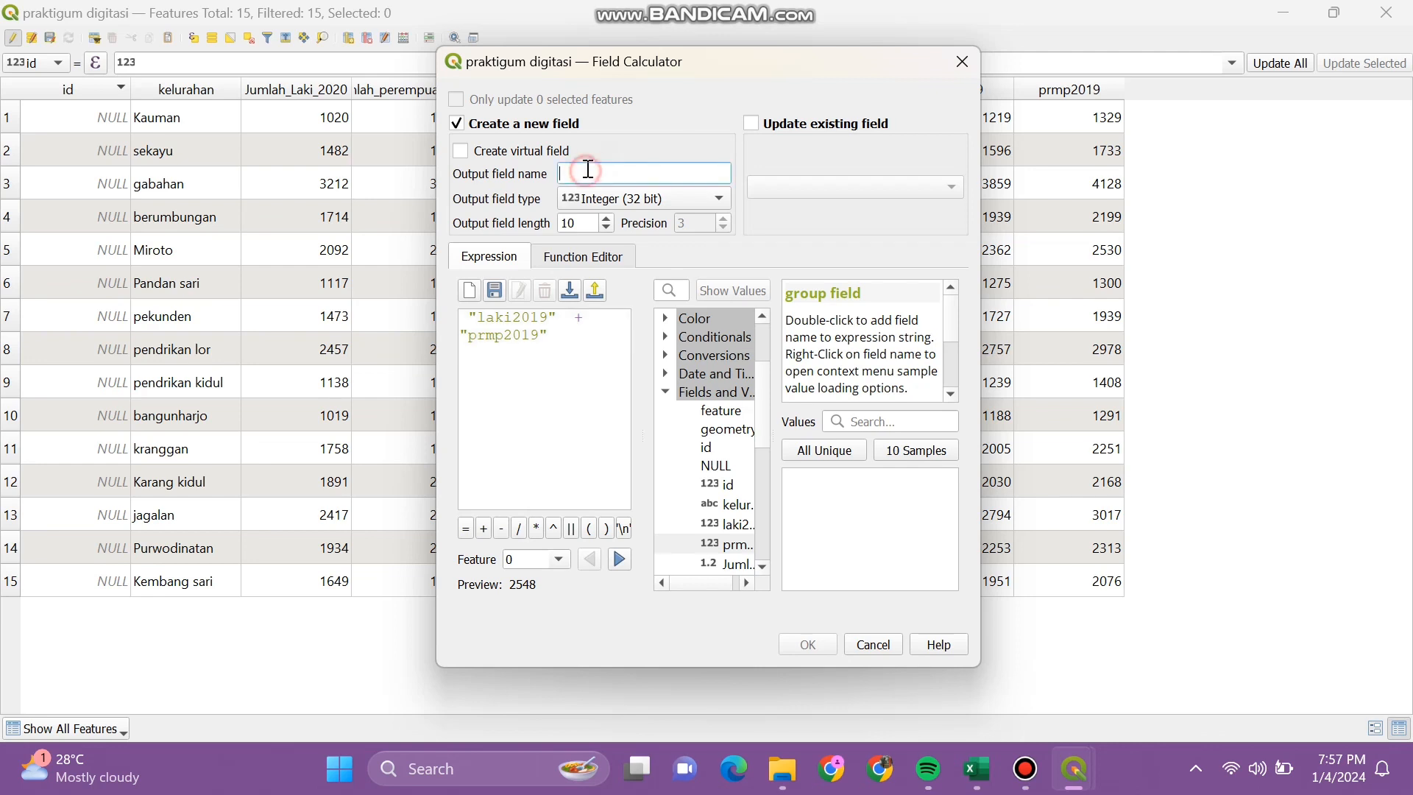
pyautogui.write('jmlpdk2019')
pyautogui.click(817, 653)
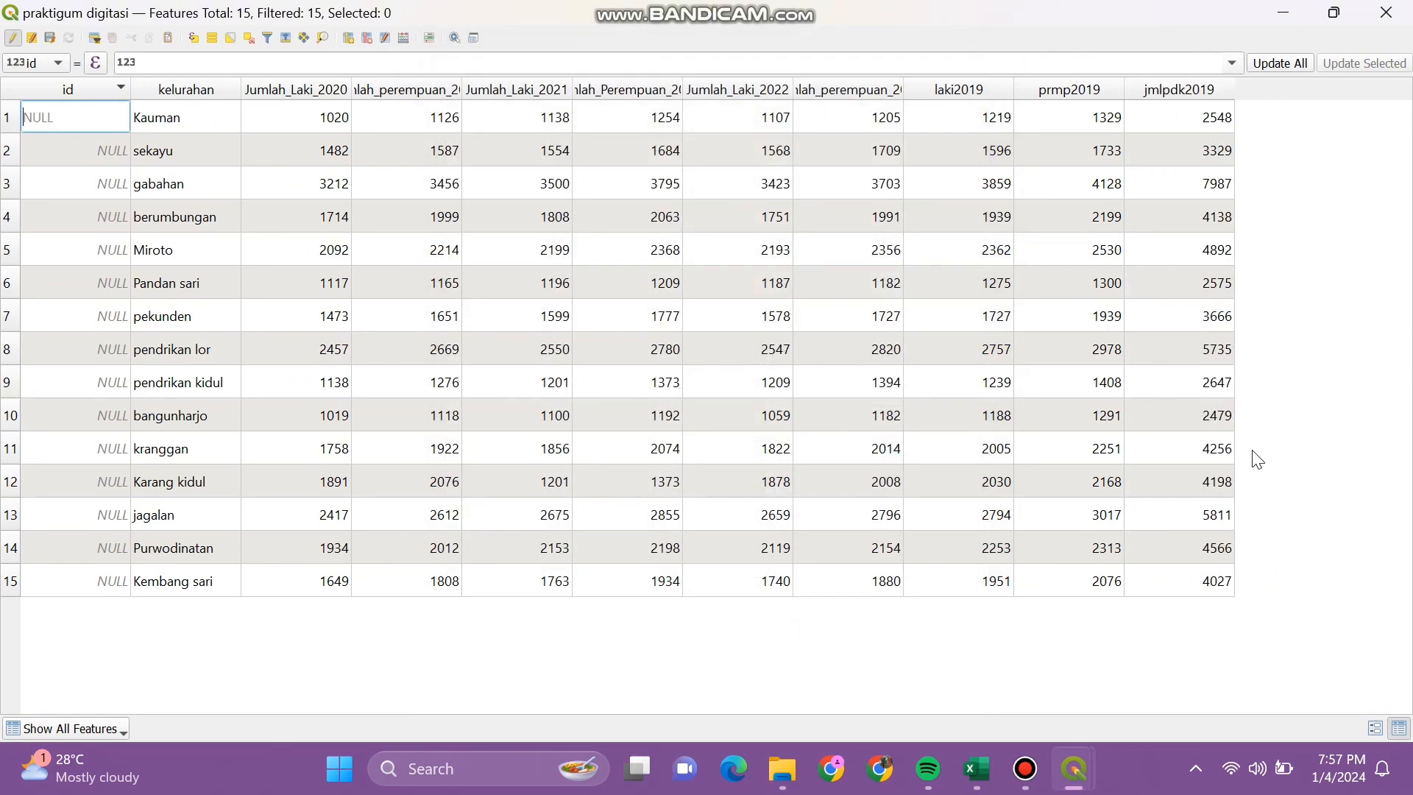
# Step: Save the layer edits and minimize the attribute table
pyautogui.click(50, 37)
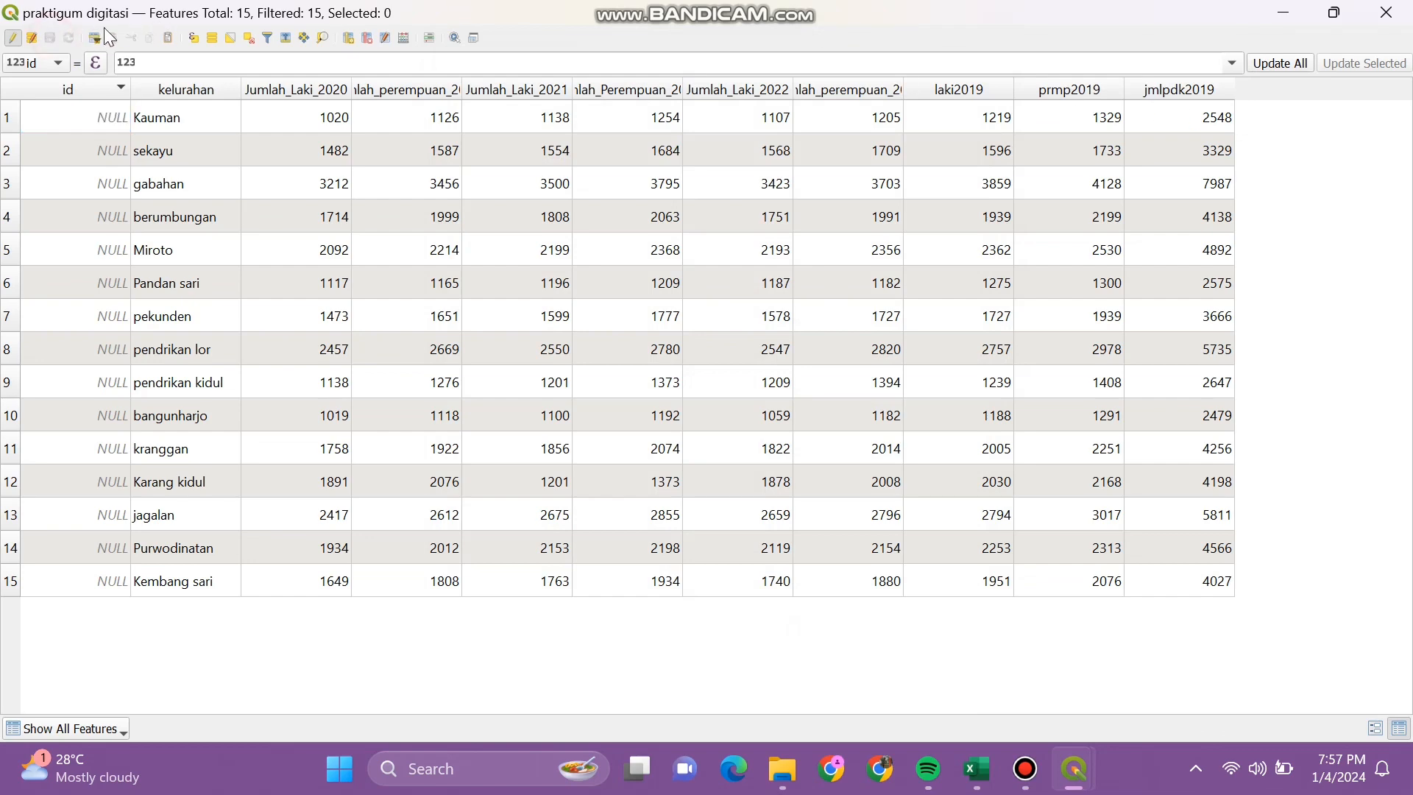
pyautogui.click(1284, 13)
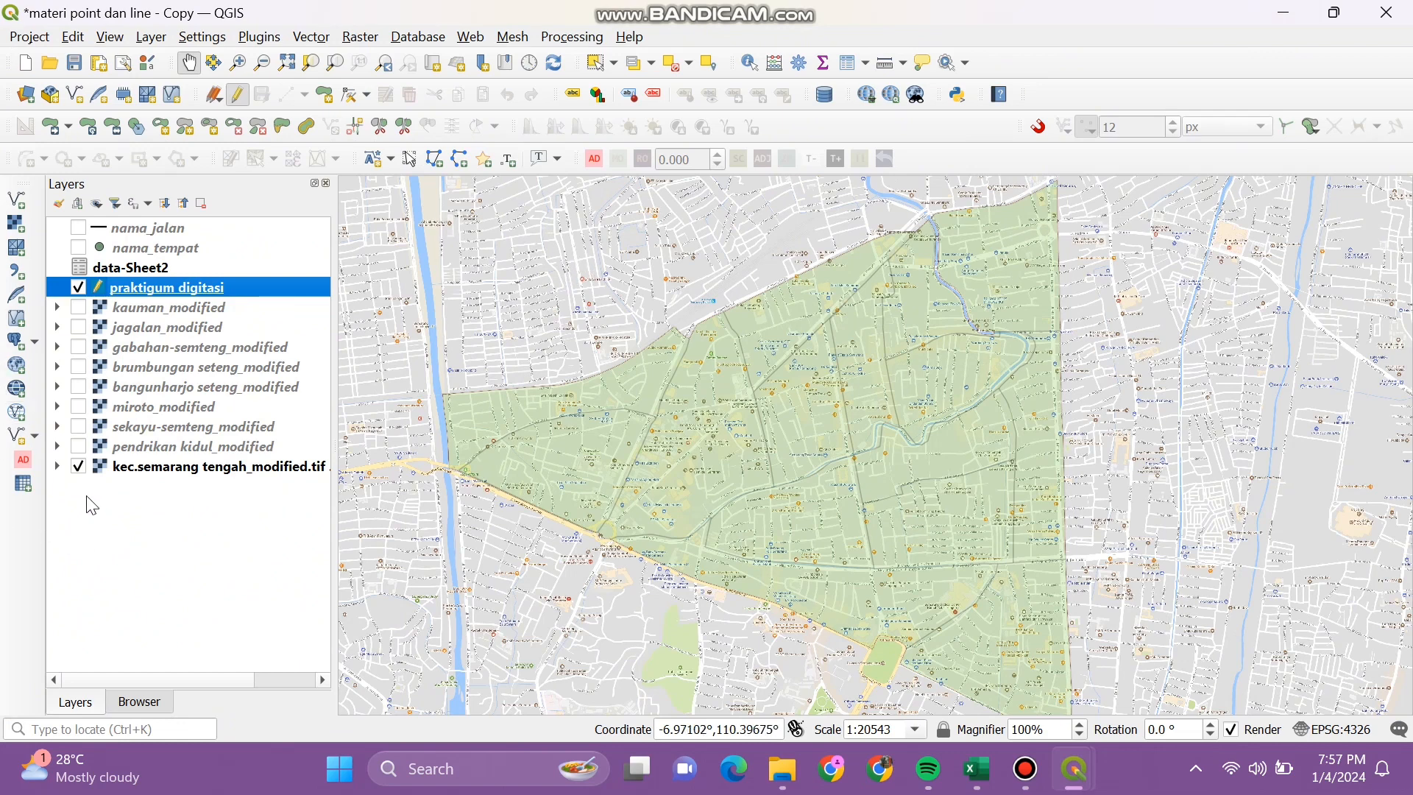
# Step: Hide the kec.semarang tengah_modified.tif raster and open praktigum digitasi's Layer Properties
pyautogui.click(78, 465)
pyautogui.moveTo(710, 468); pyautogui.dragTo(693, 444)
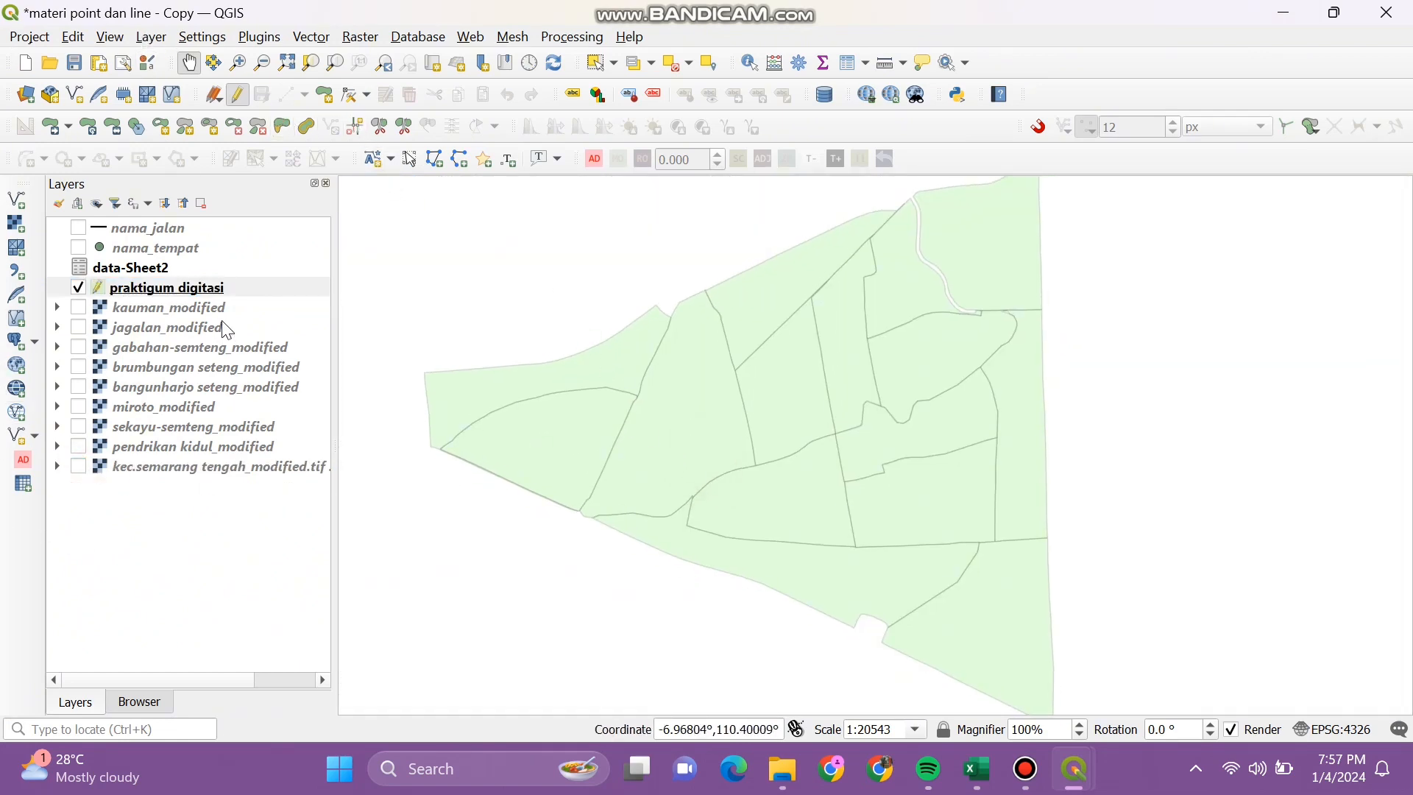
pyautogui.click(150, 36)
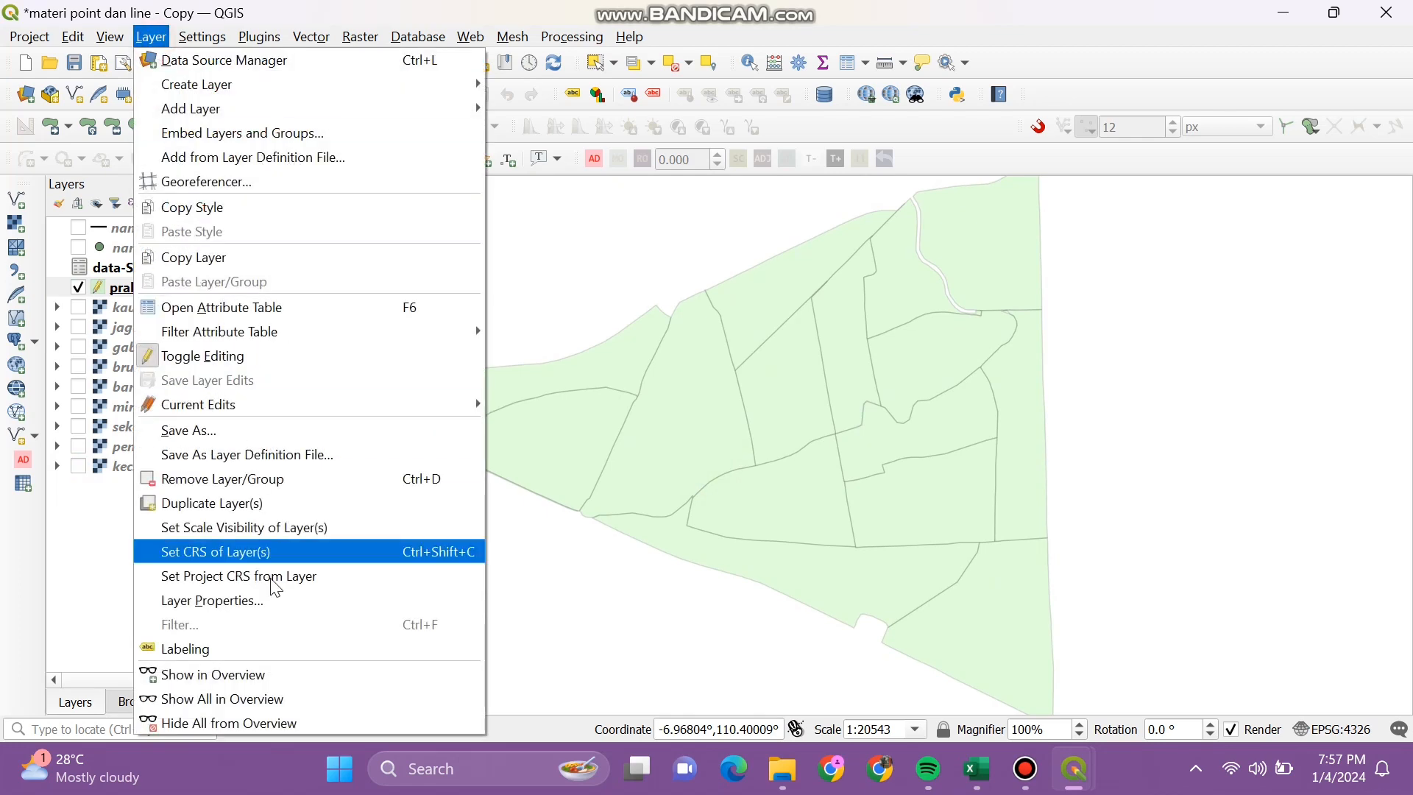
pyautogui.click(272, 596)
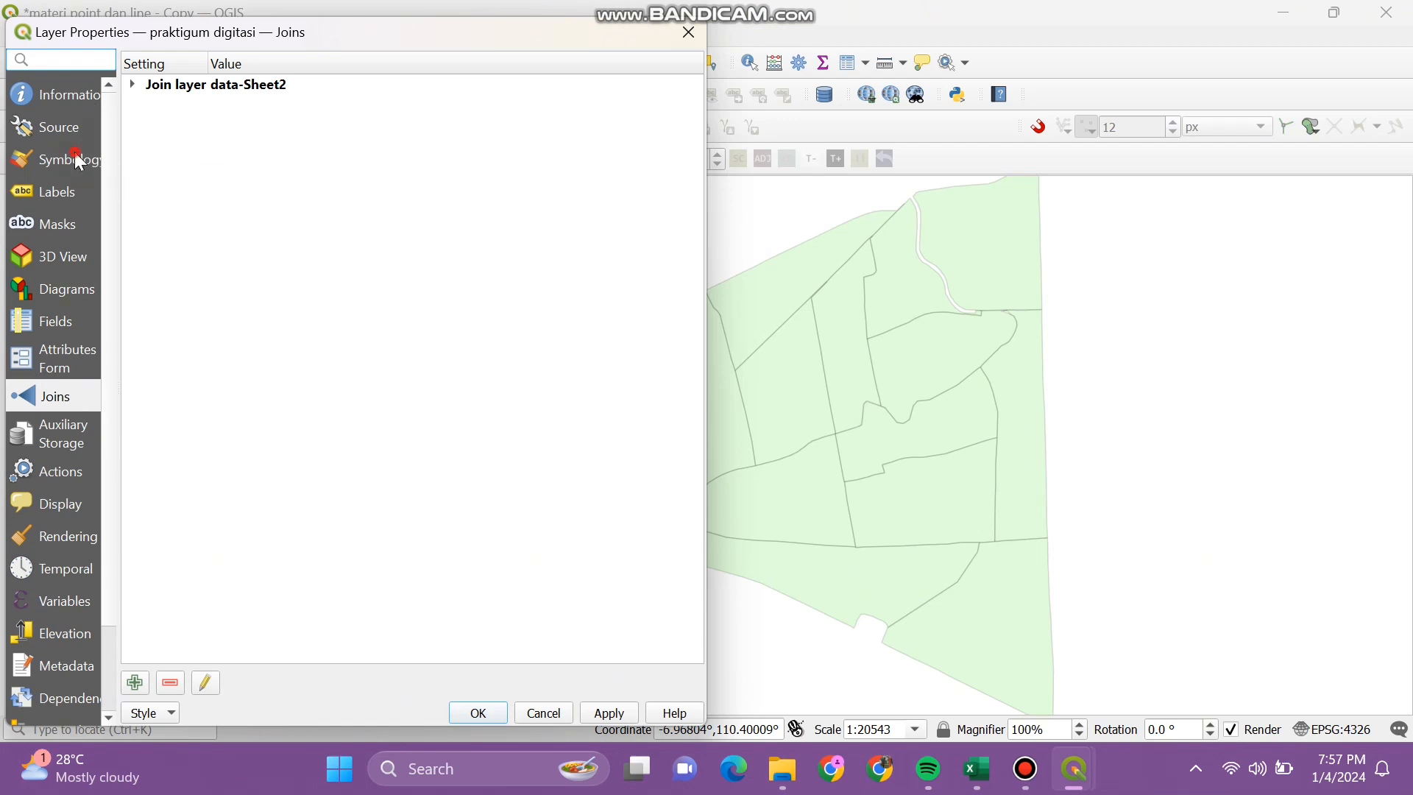
pyautogui.click(74, 152)
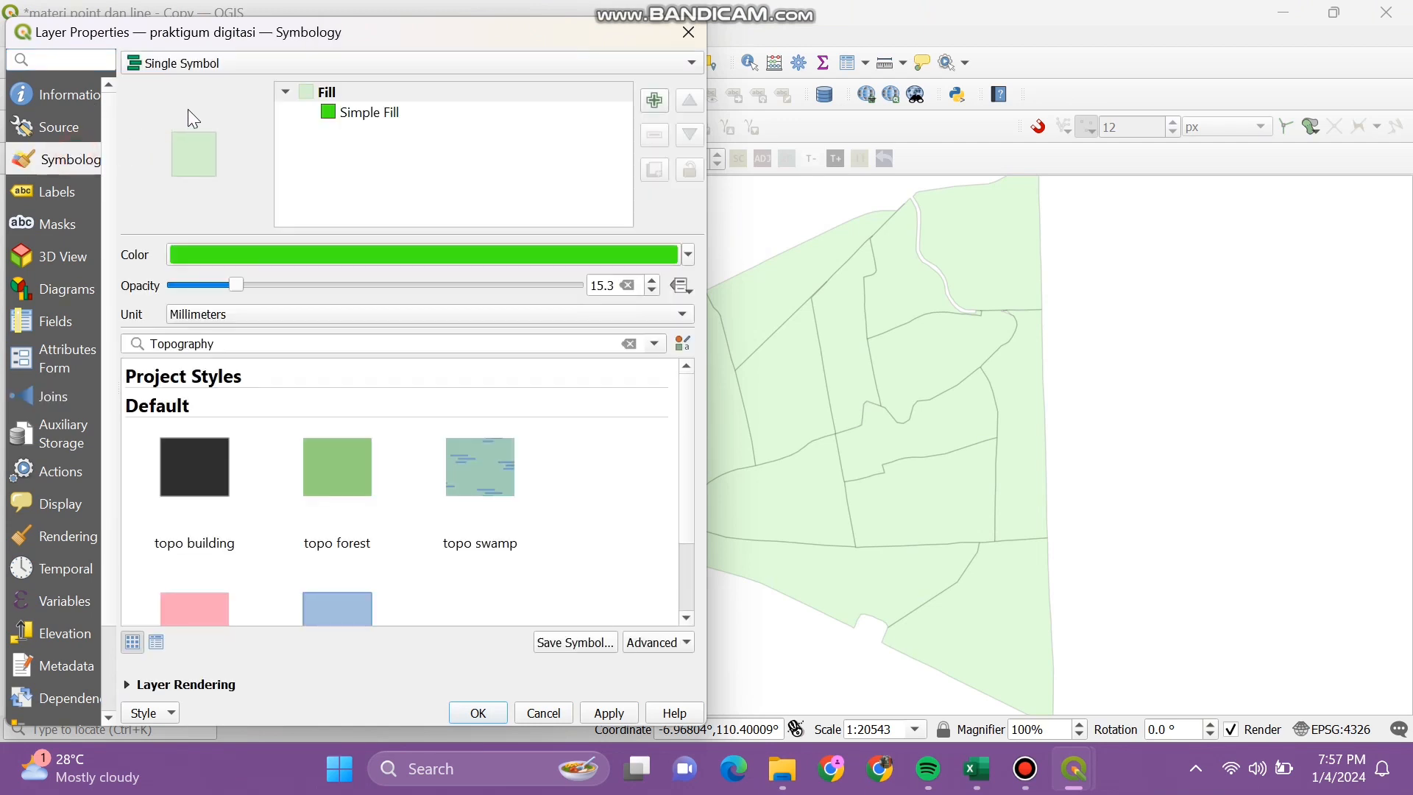
# Step: Raise the layer's fill opacity to about 43 and apply it
pyautogui.click(421, 285)
pyautogui.click(443, 287)
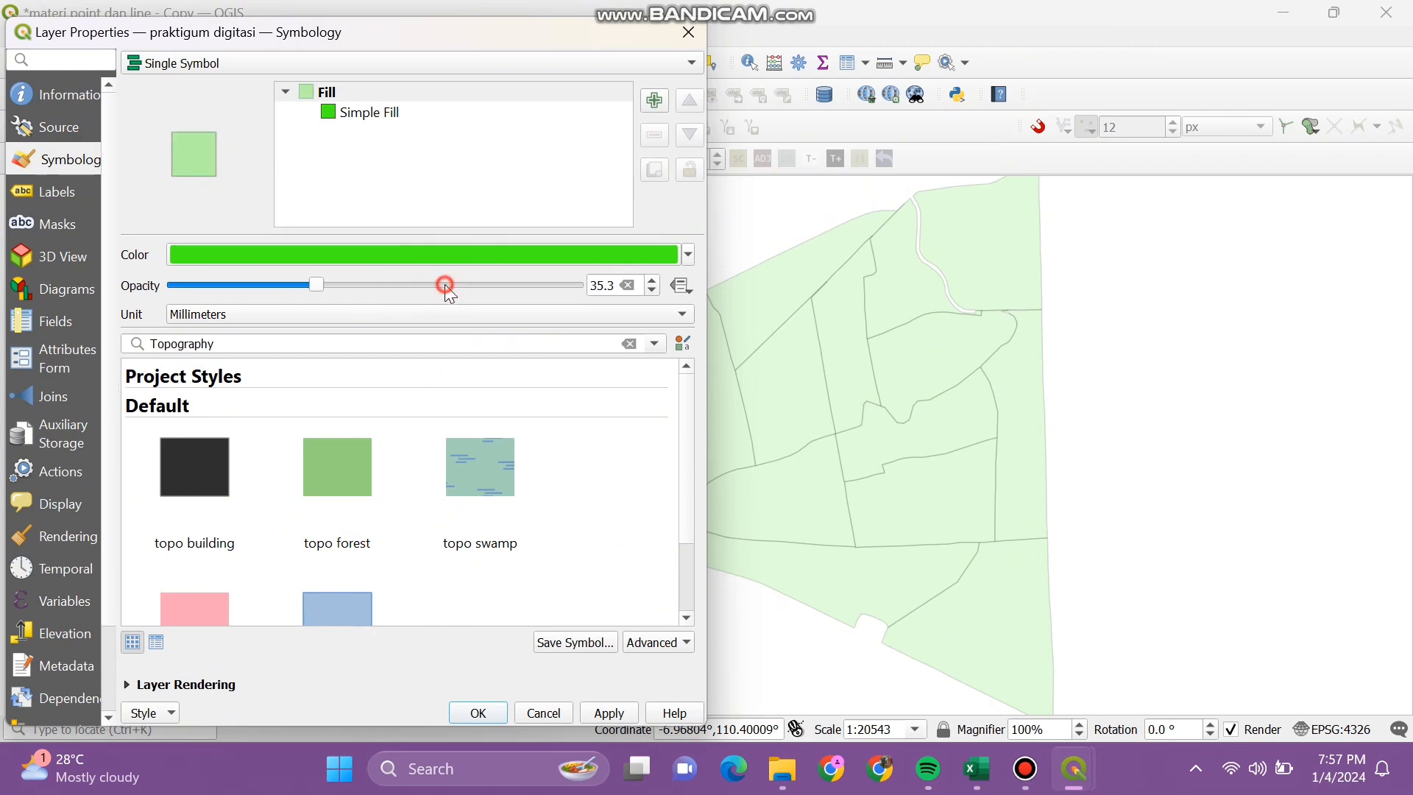
pyautogui.click(446, 287)
pyautogui.moveTo(355, 285); pyautogui.dragTo(479, 286)
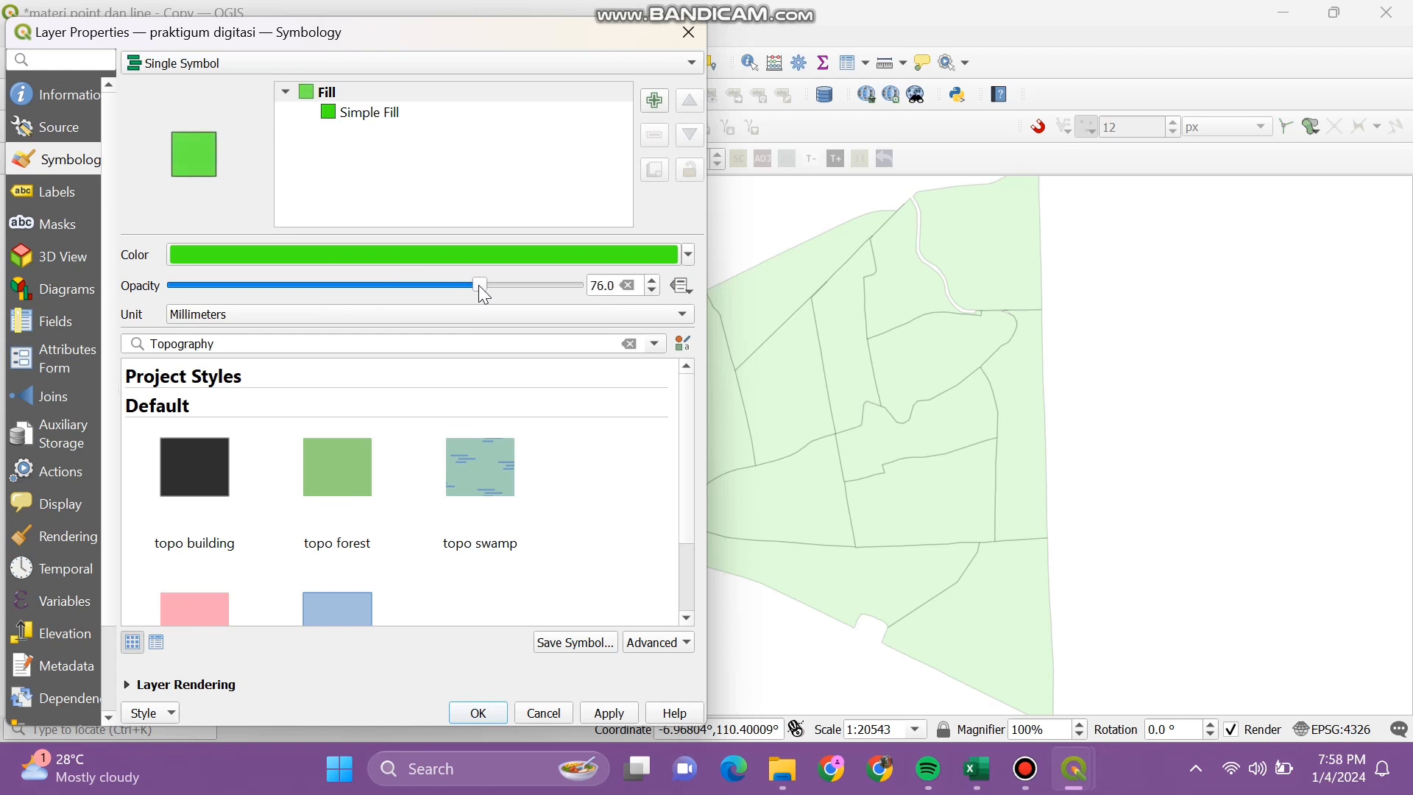
pyautogui.click(618, 711)
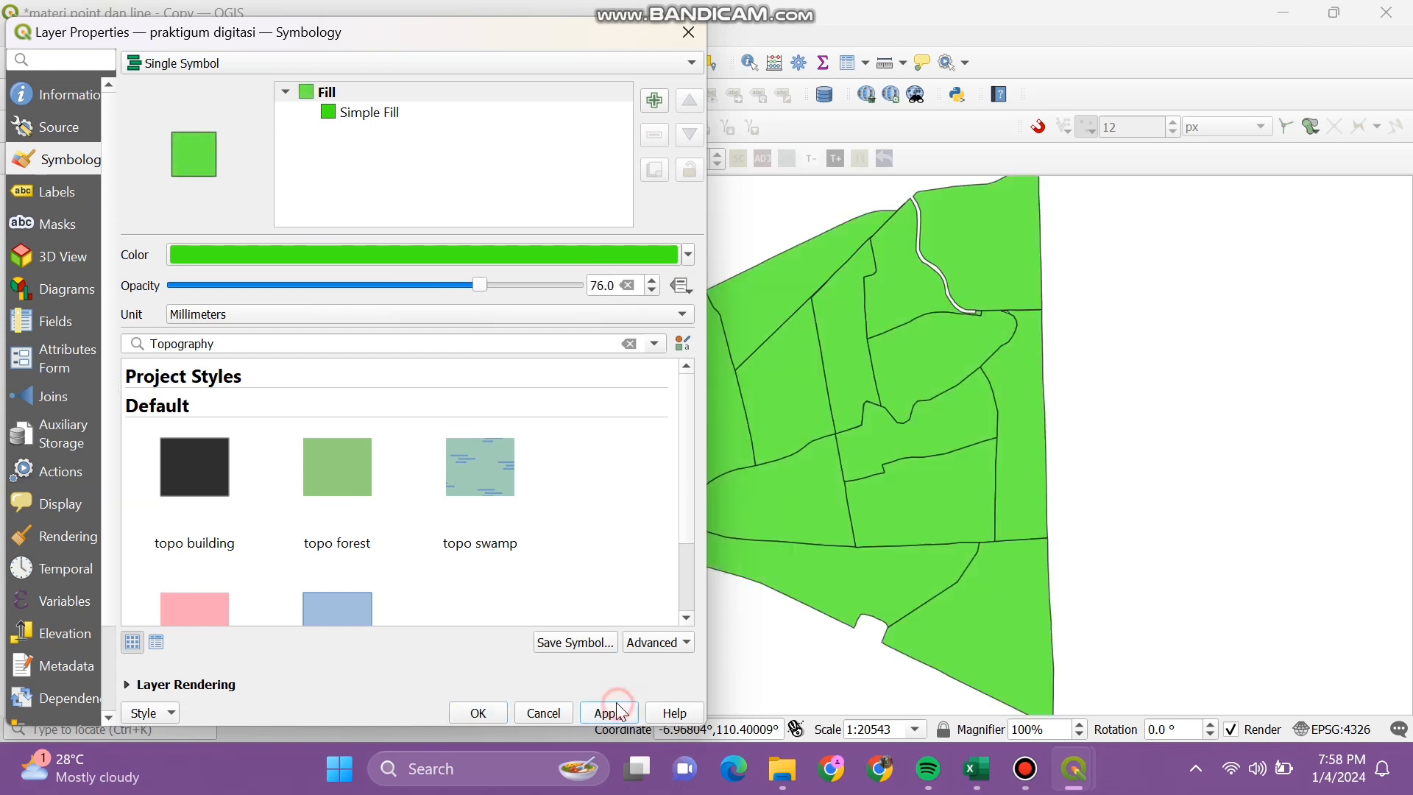
# Step: Switch to Categorized by kelurahan with the Purples colour ramp, classify, and apply
pyautogui.click(295, 65)
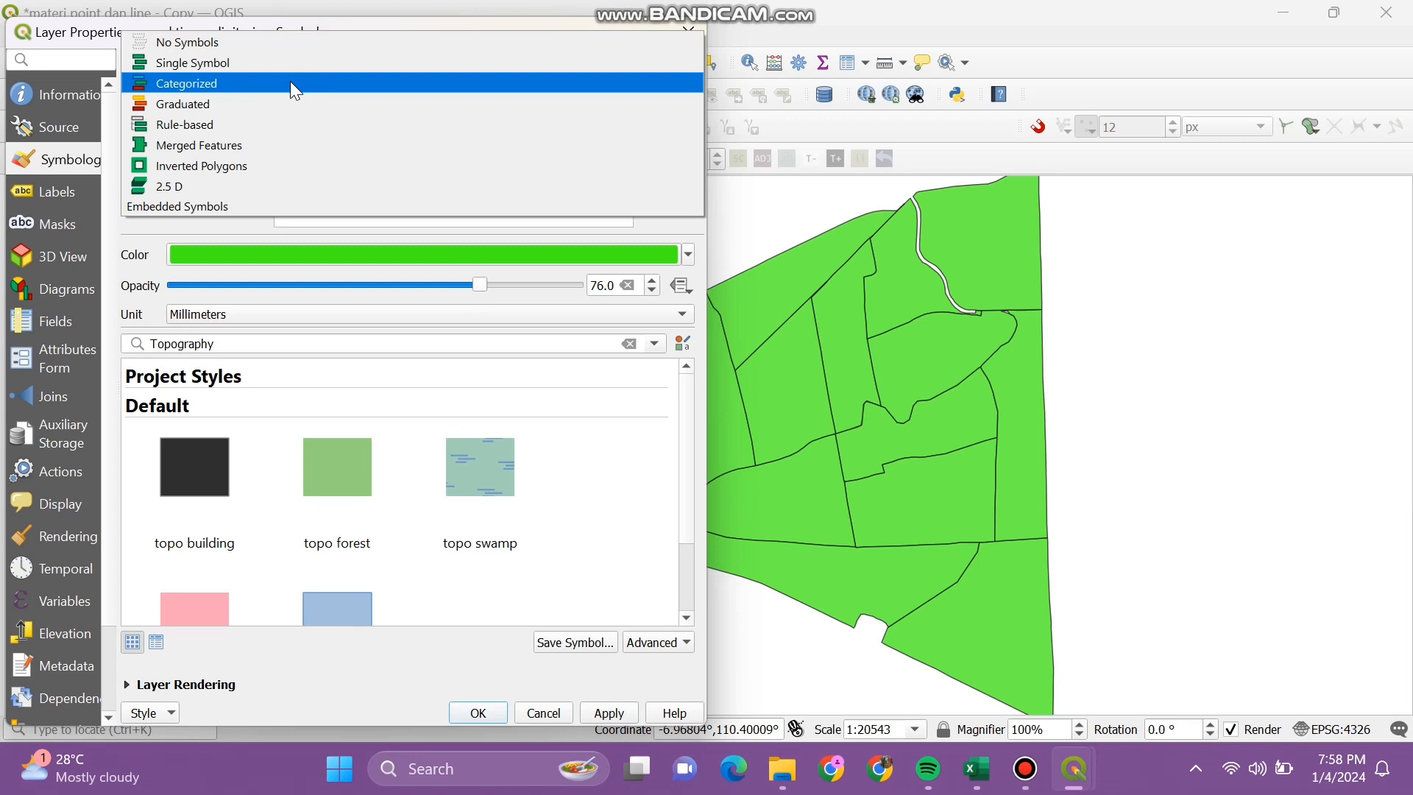
pyautogui.click(292, 84)
pyautogui.click(660, 96)
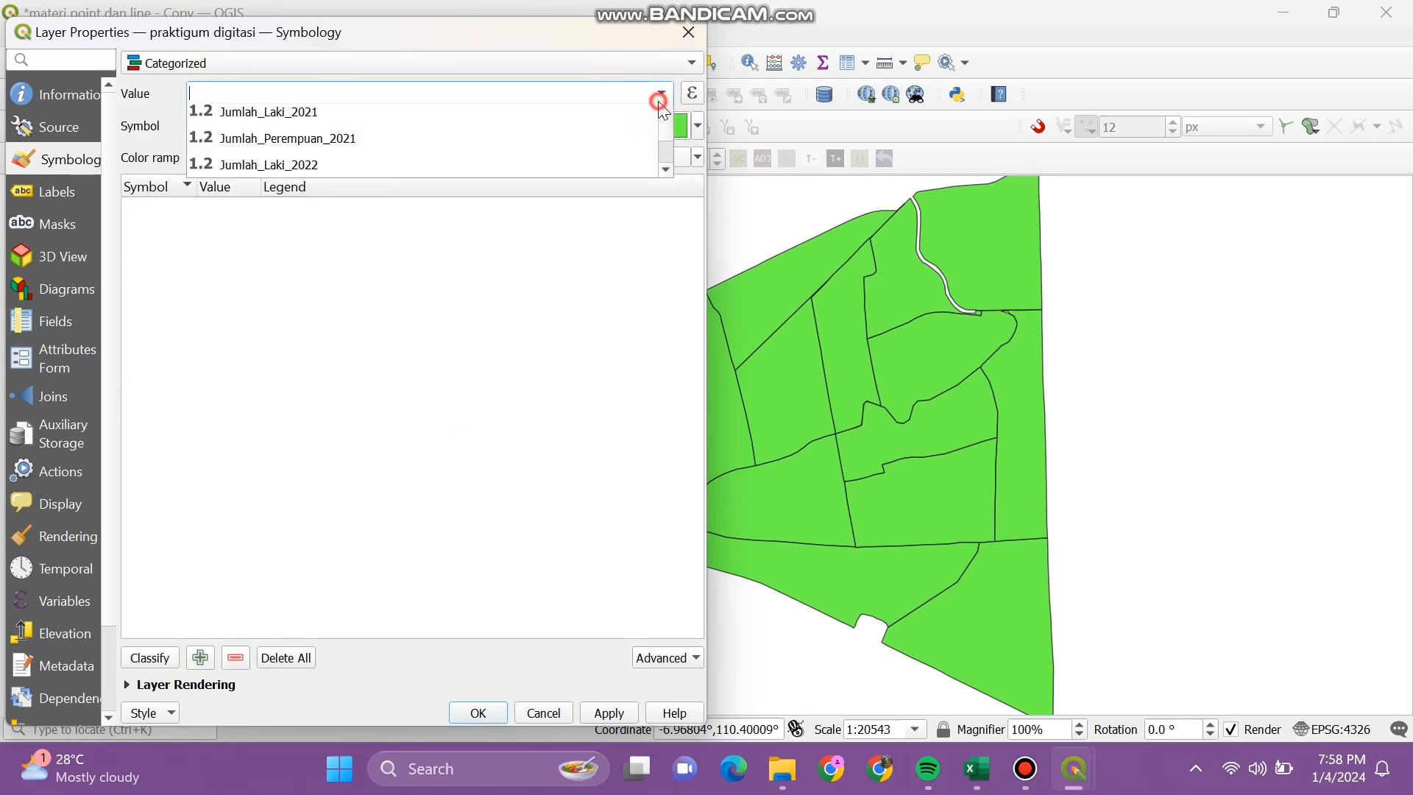
pyautogui.click(581, 147)
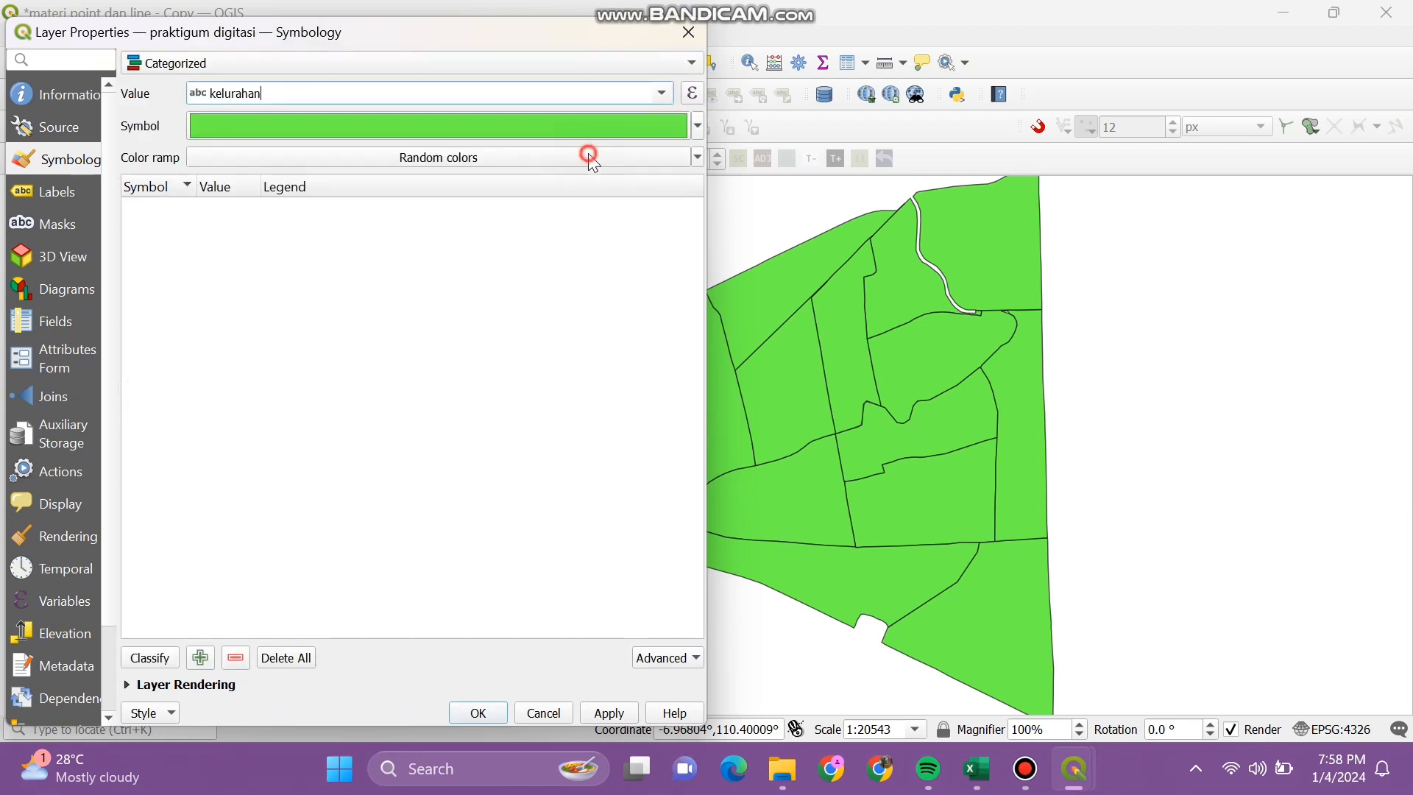
pyautogui.click(696, 126)
pyautogui.click(695, 157)
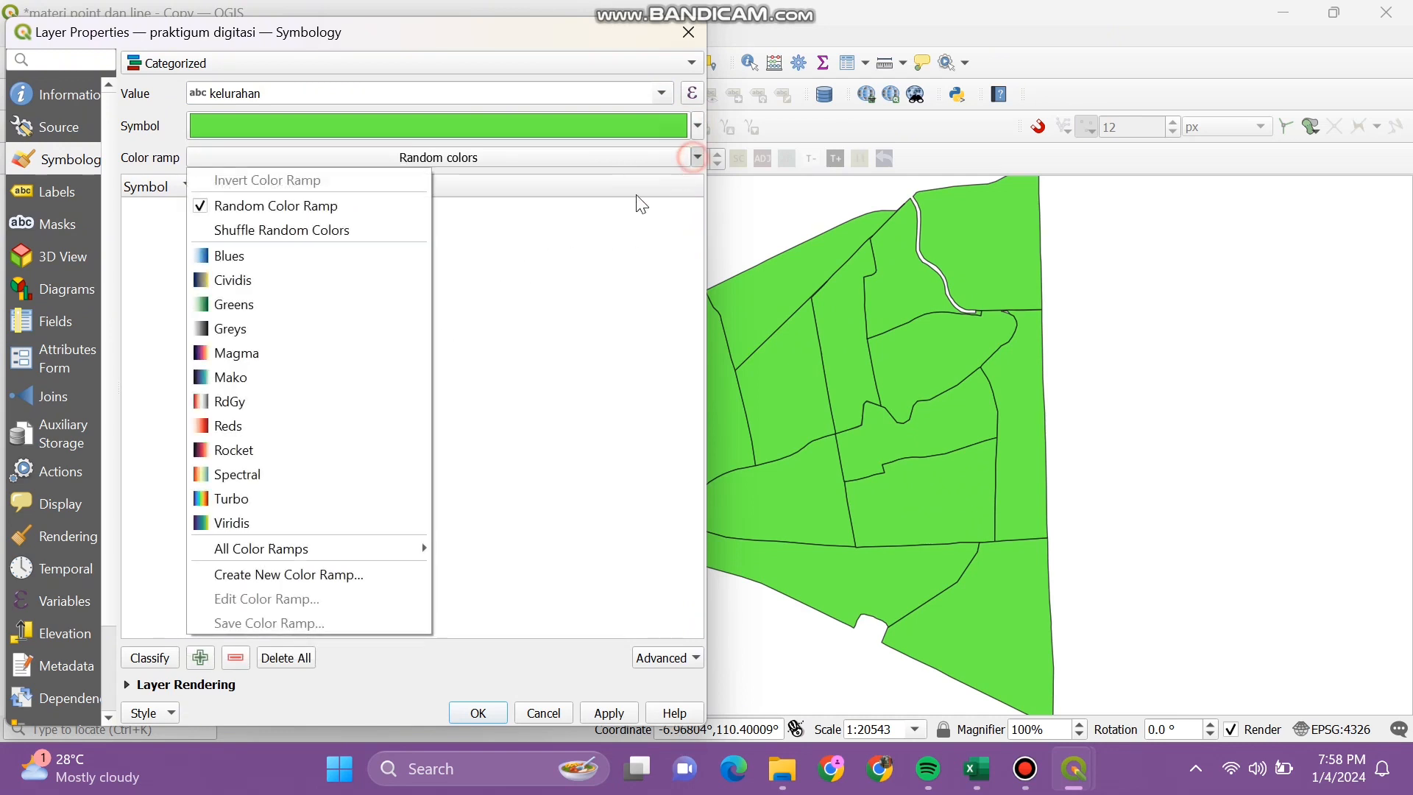
pyautogui.moveTo(285, 546)
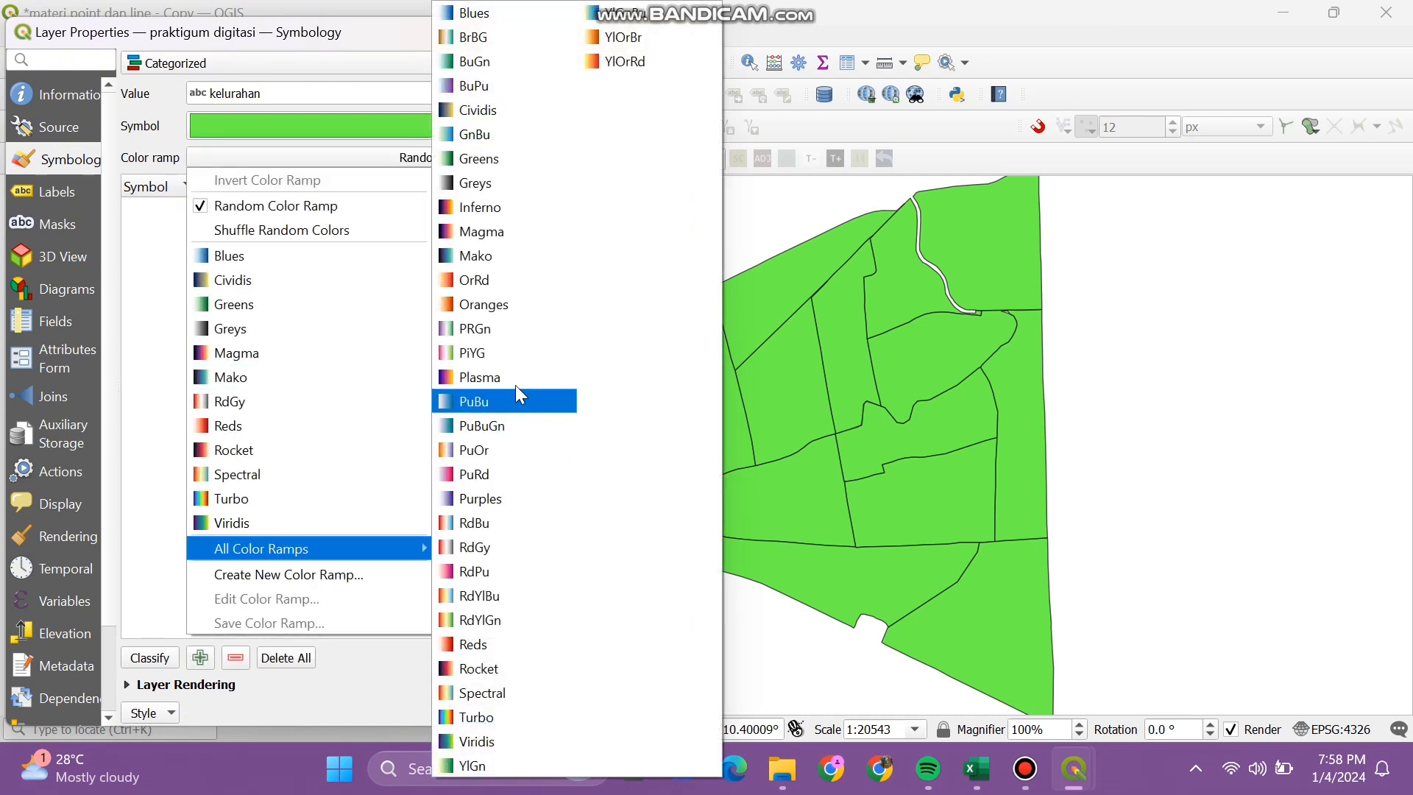
pyautogui.click(486, 497)
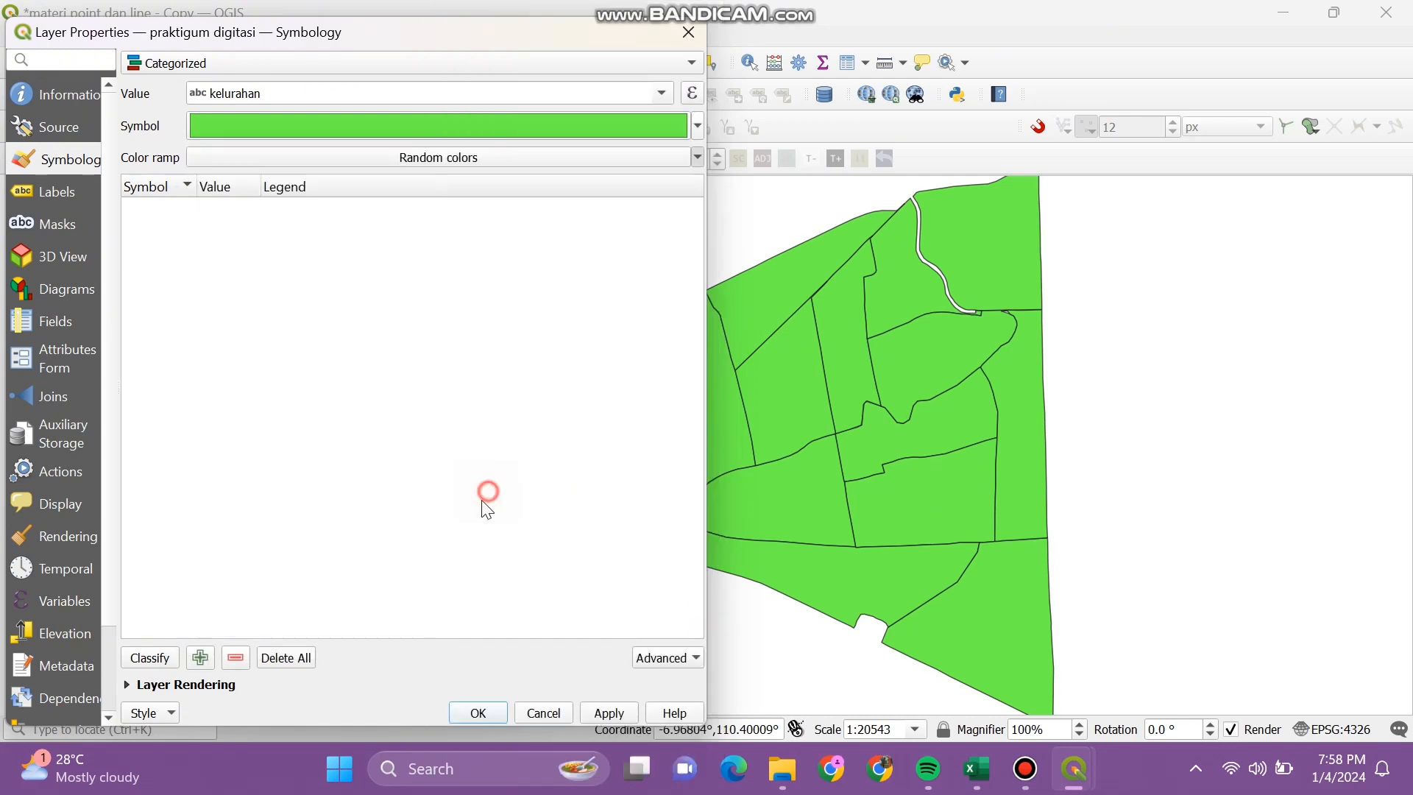
pyautogui.click(150, 657)
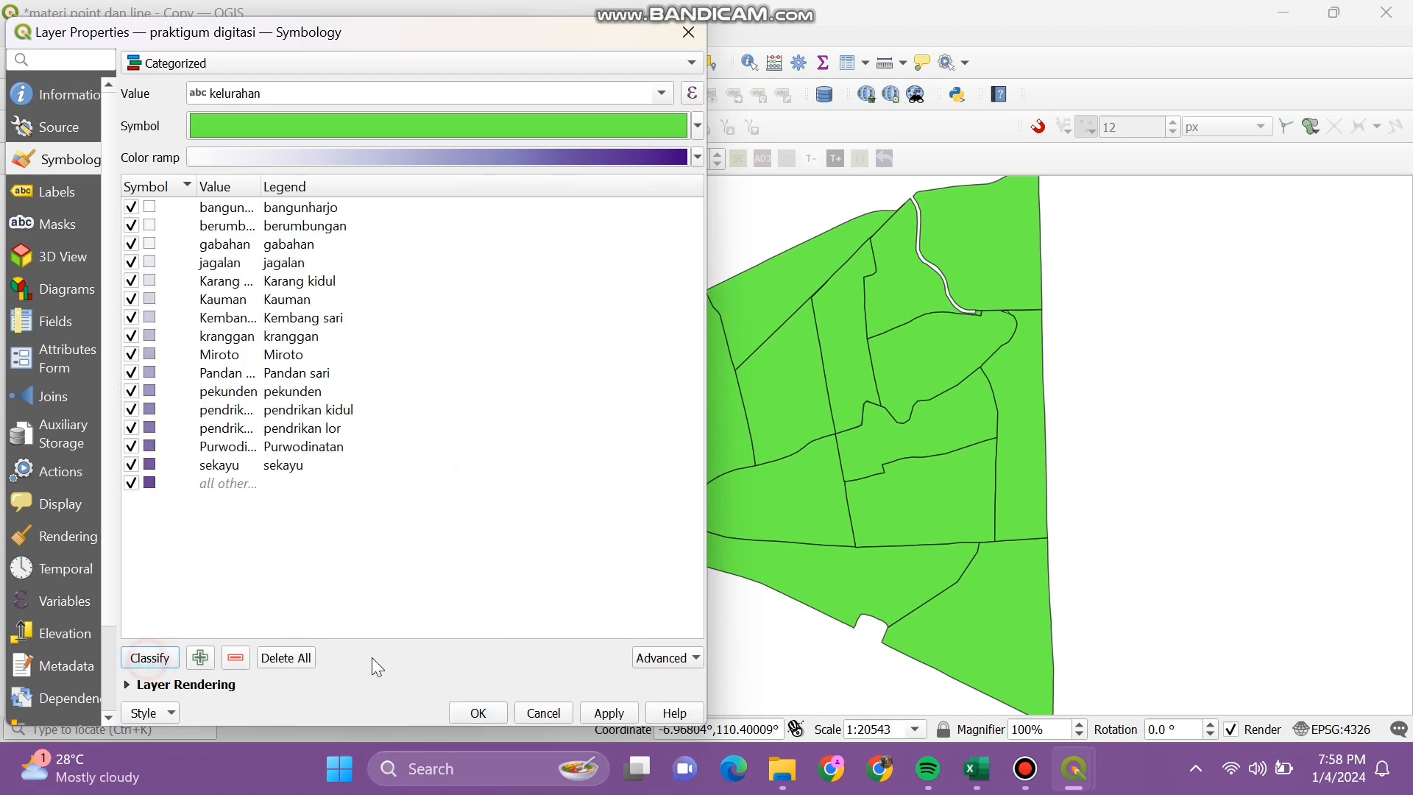
pyautogui.click(603, 712)
pyautogui.click(476, 712)
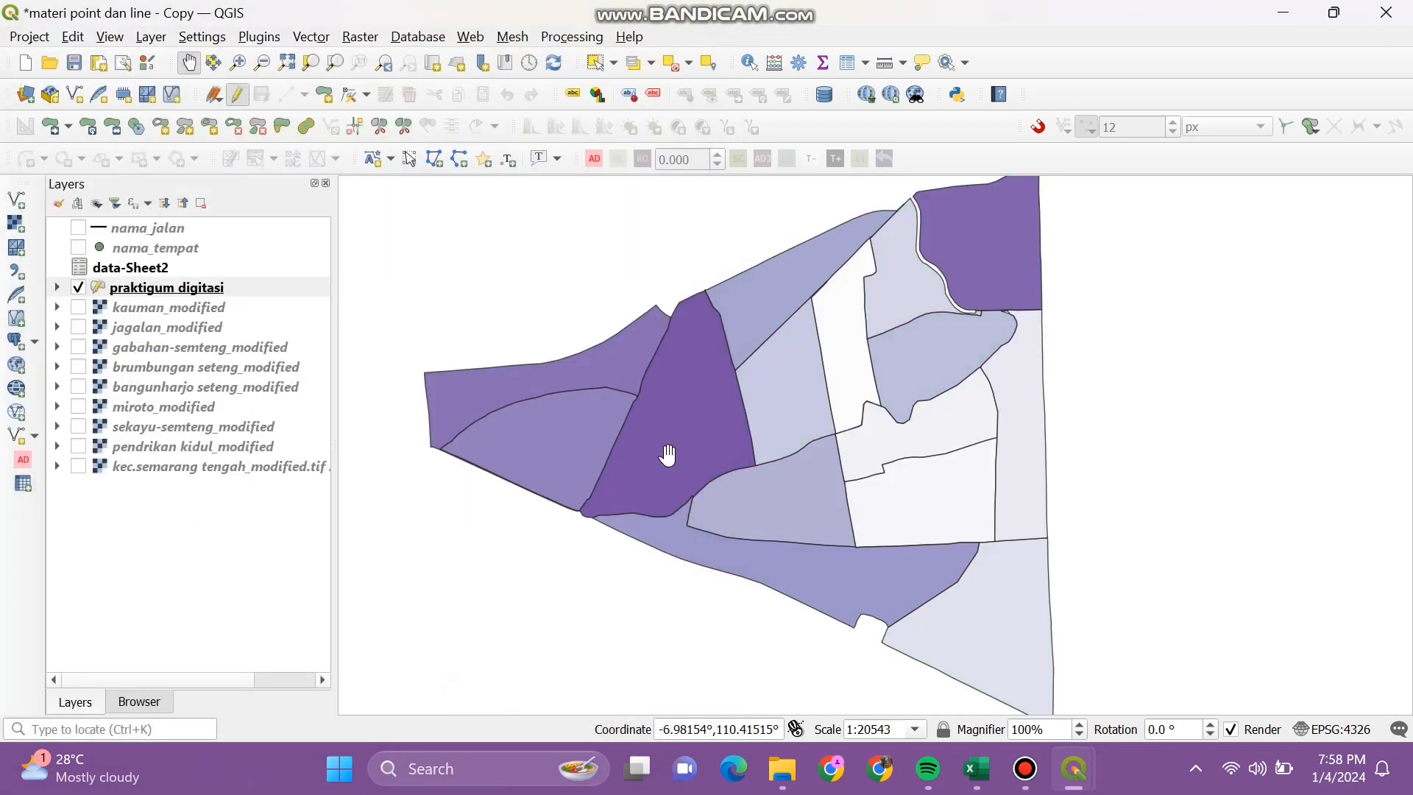
# Step: Restyle praktigum digitasi as Graduated on jmlpdk2019, classify, adjust the class count, and apply
pyautogui.click(162, 41)
pyautogui.moveTo(269, 109)
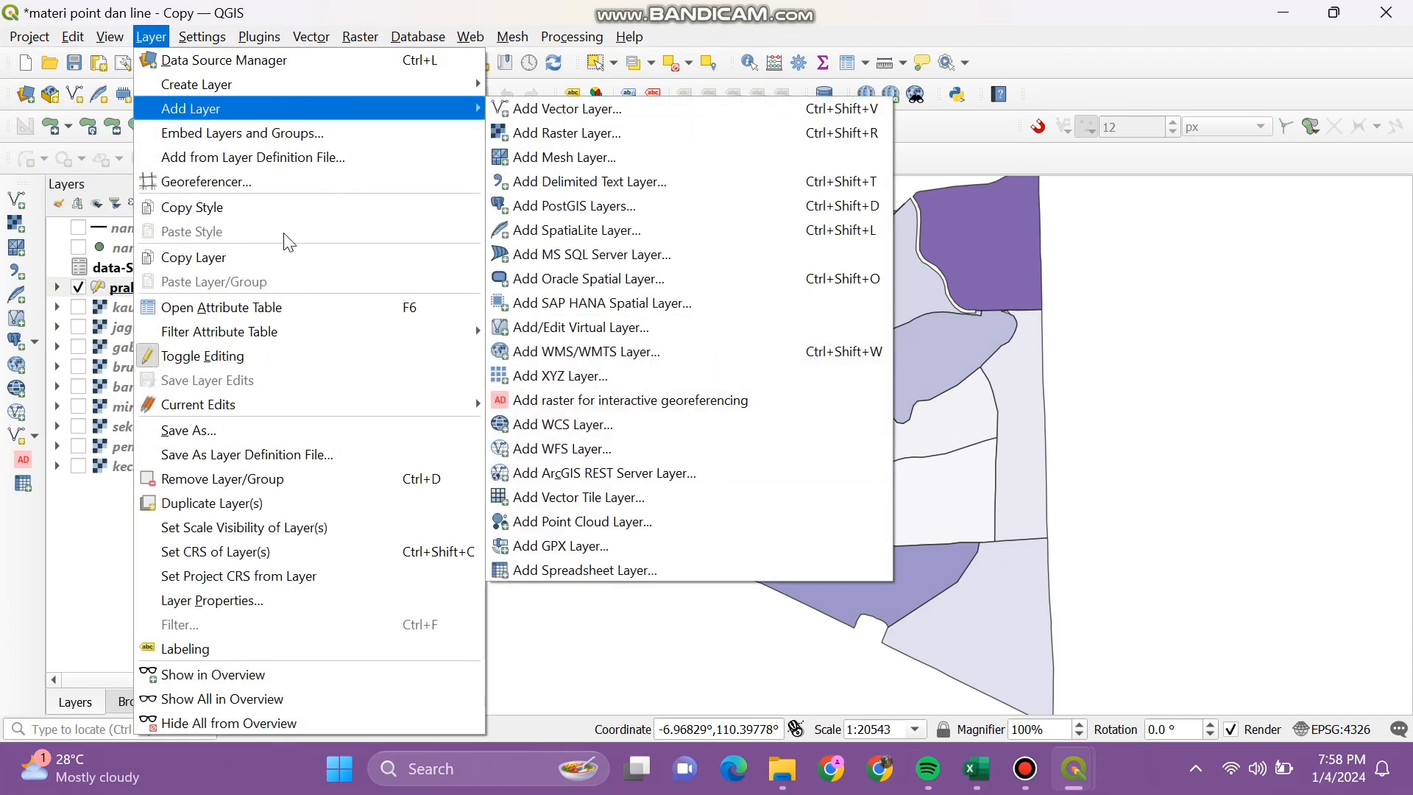
pyautogui.click(327, 599)
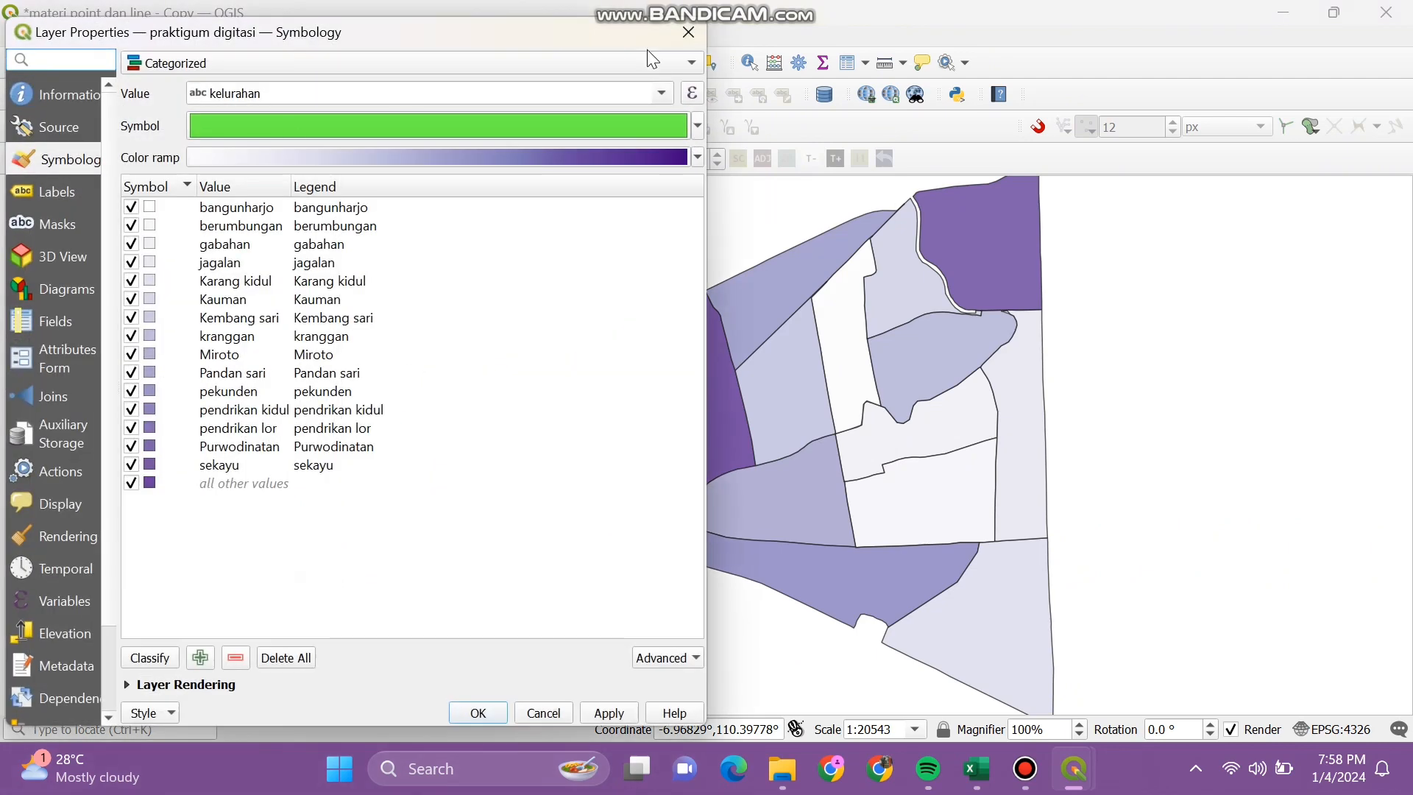
pyautogui.click(659, 94)
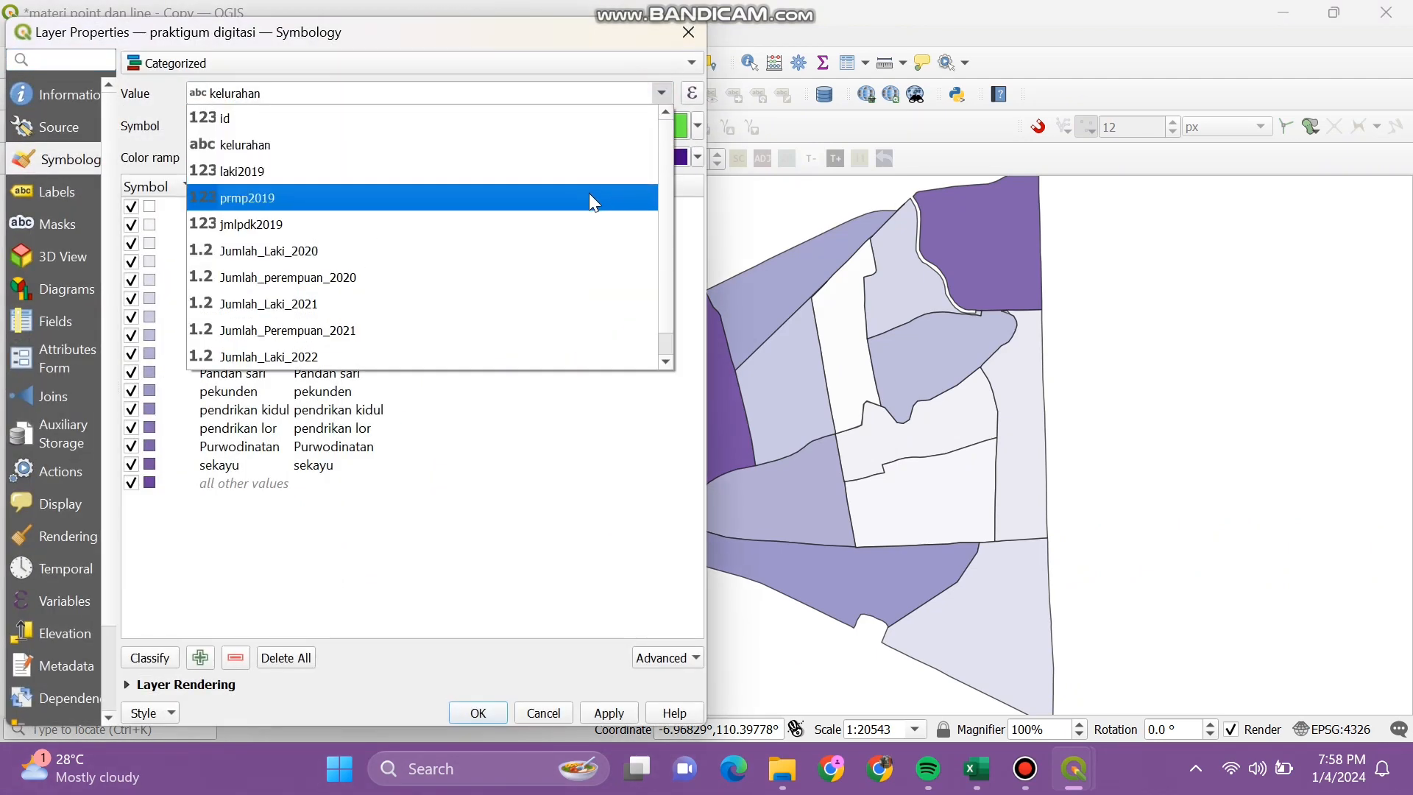
pyautogui.click(580, 220)
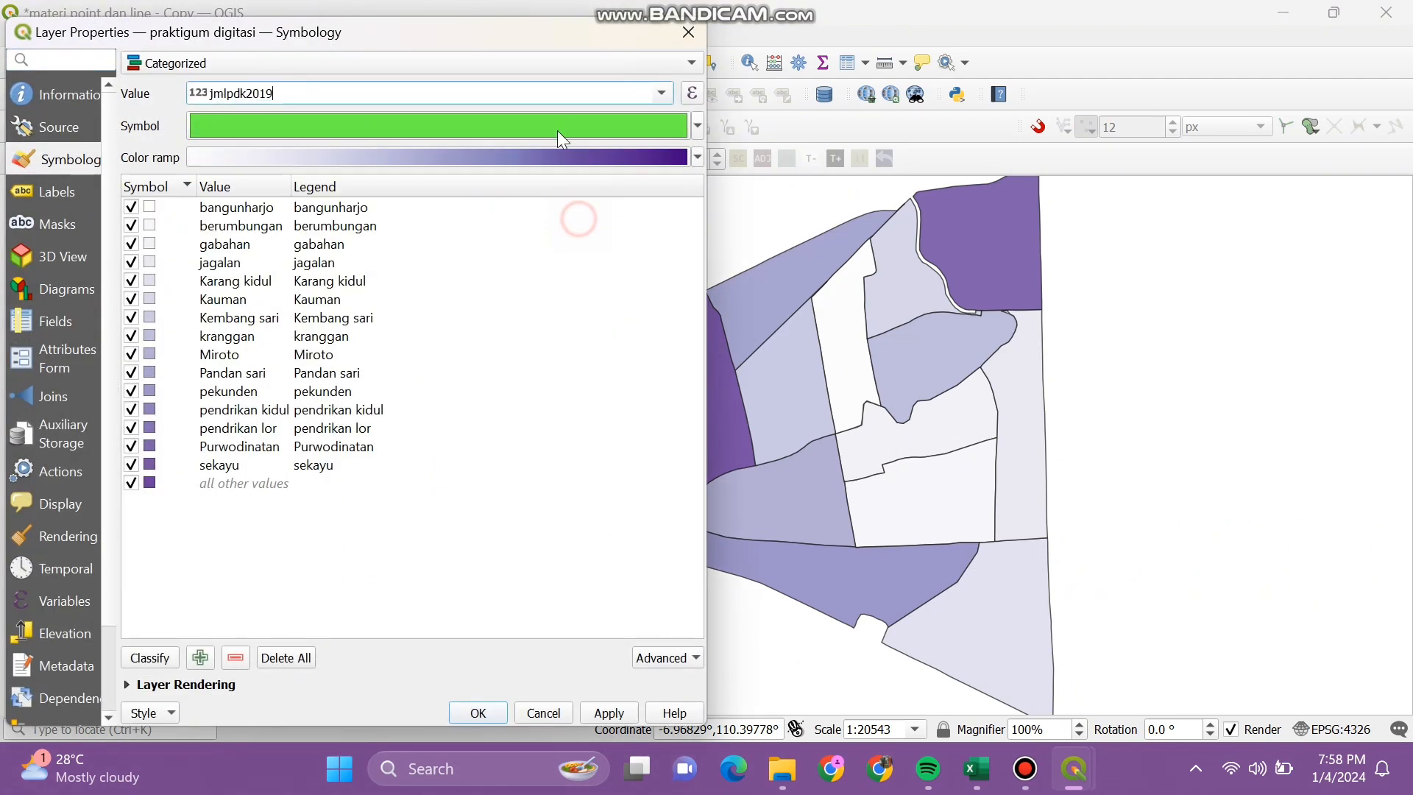
pyautogui.click(677, 68)
pyautogui.click(616, 82)
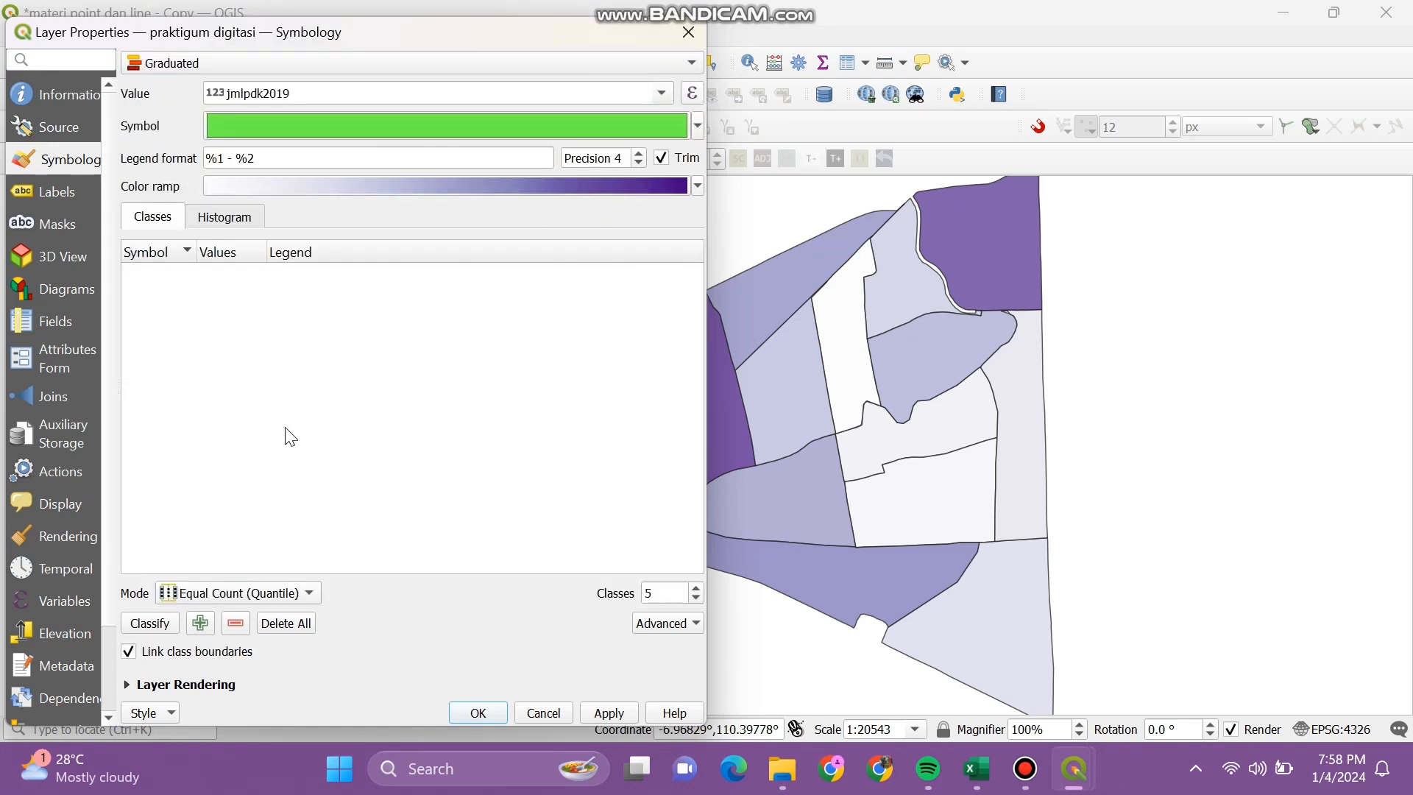
pyautogui.click(144, 625)
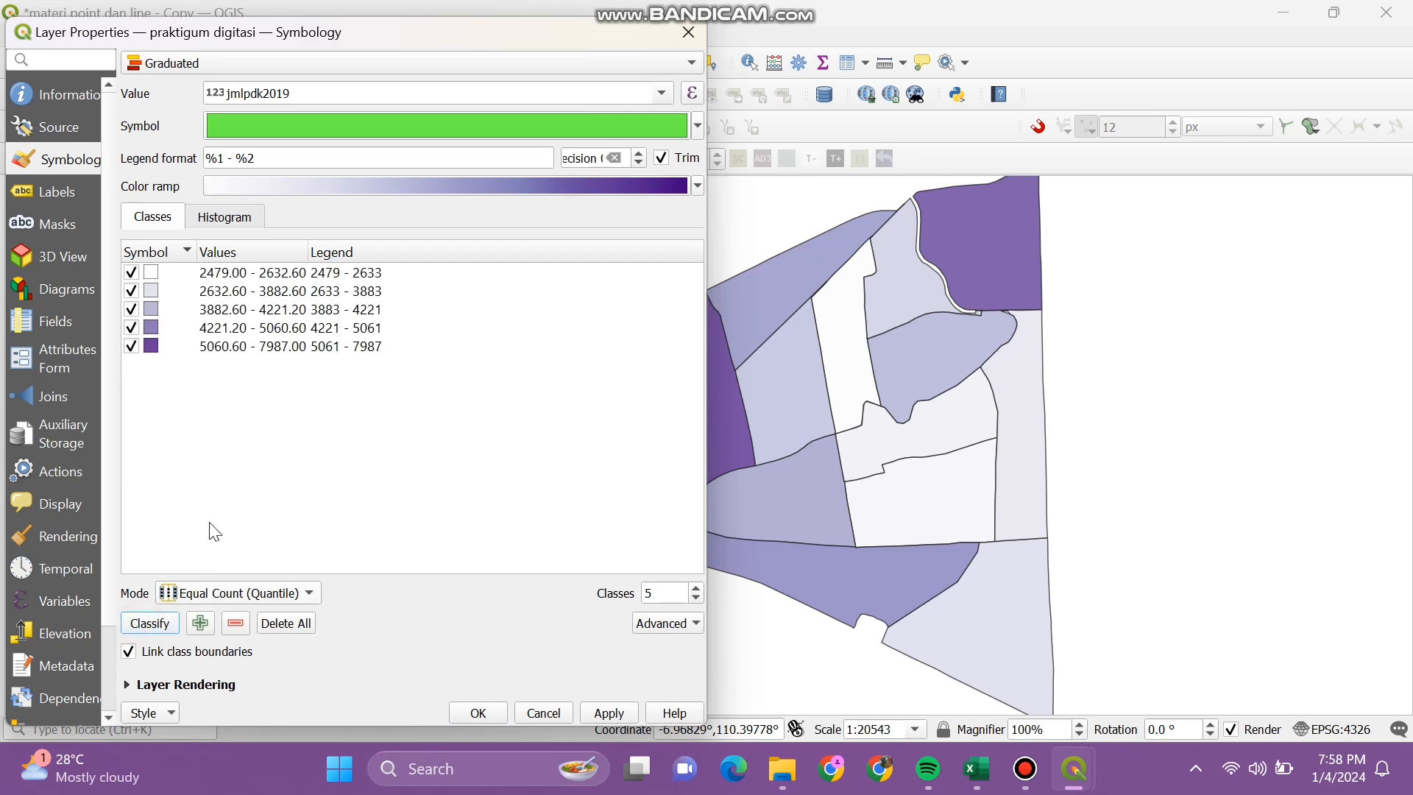
pyautogui.click(673, 591)
pyautogui.write('3')
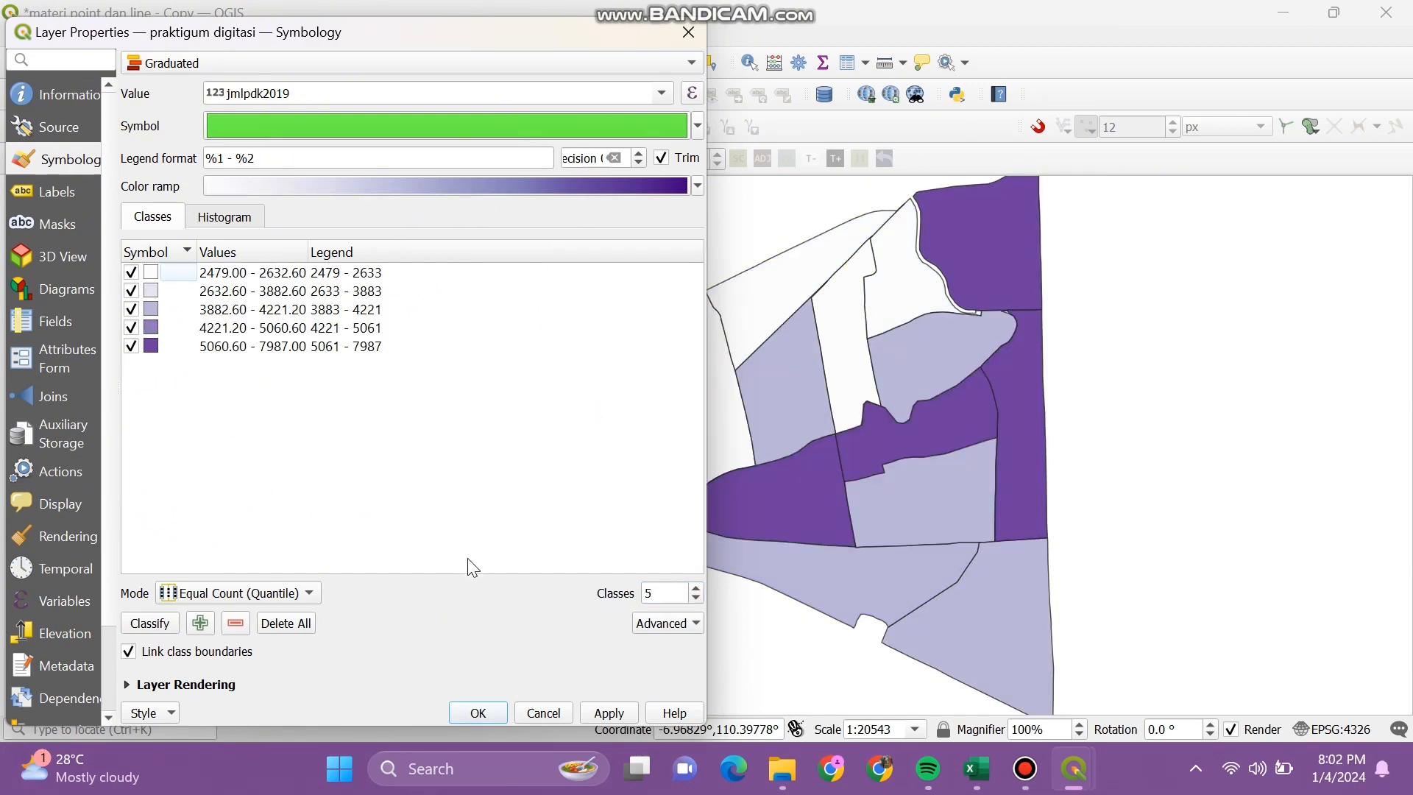
pyautogui.click(608, 714)
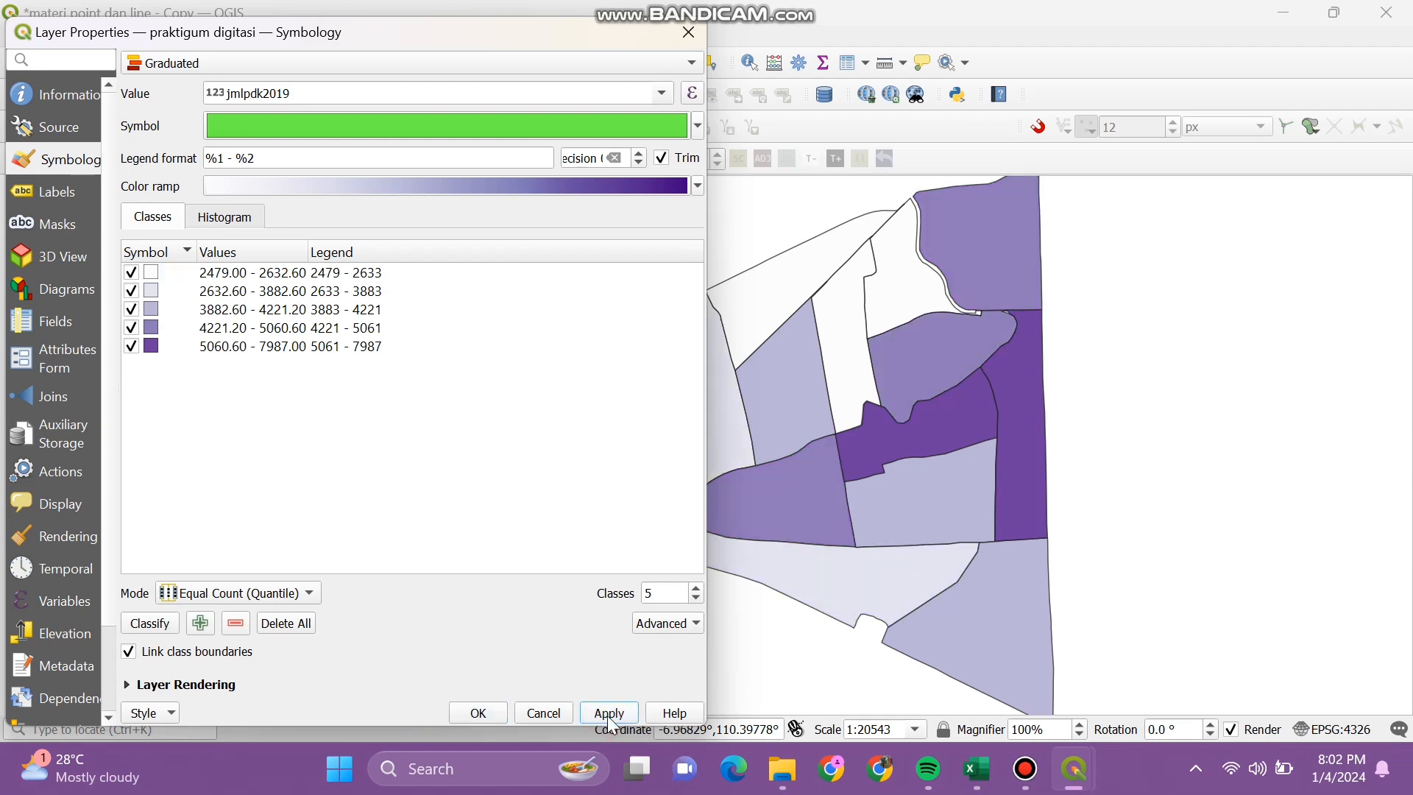
pyautogui.click(477, 712)
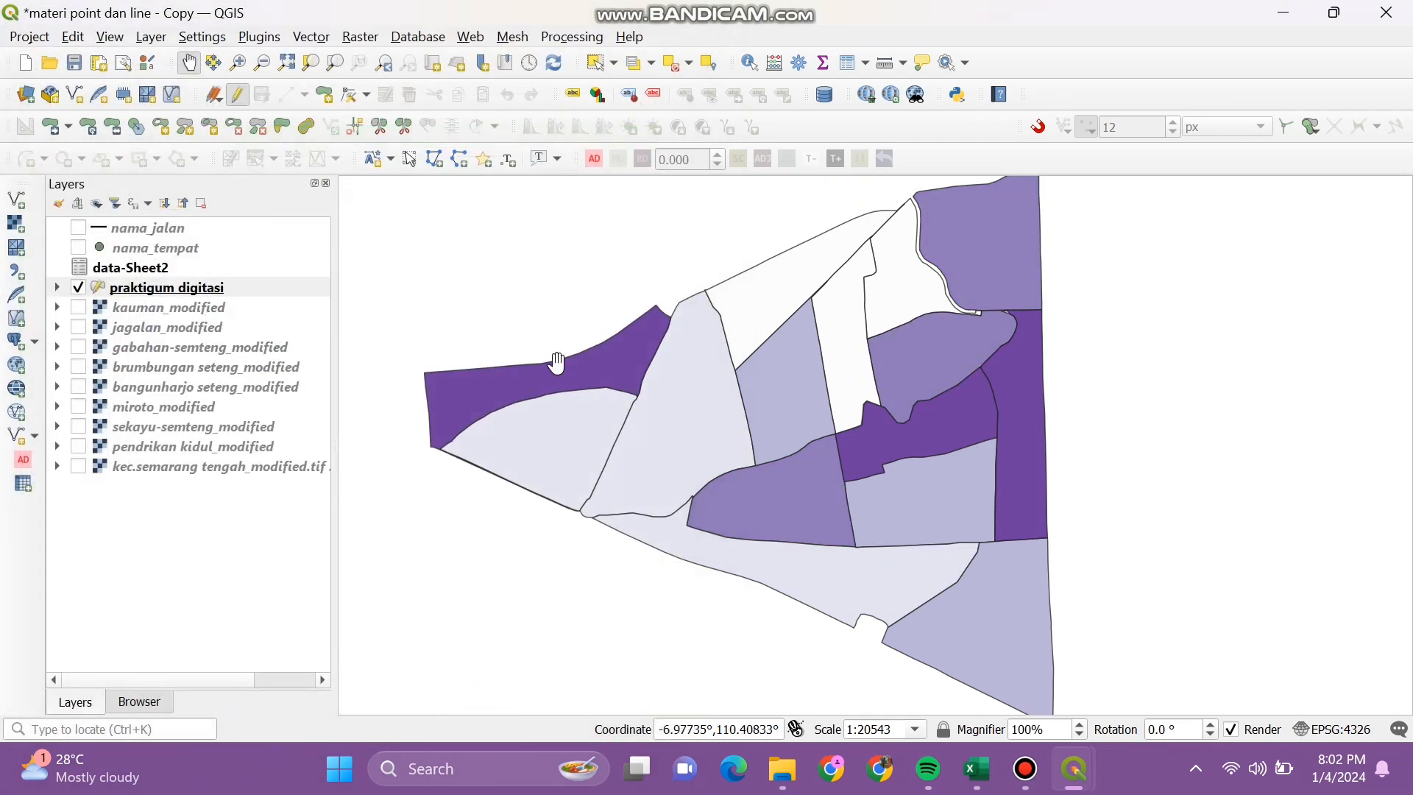
# Step: Turn on Single Labels for praktigum digitasi using the kelurahan field
pyautogui.rightClick(209, 288)
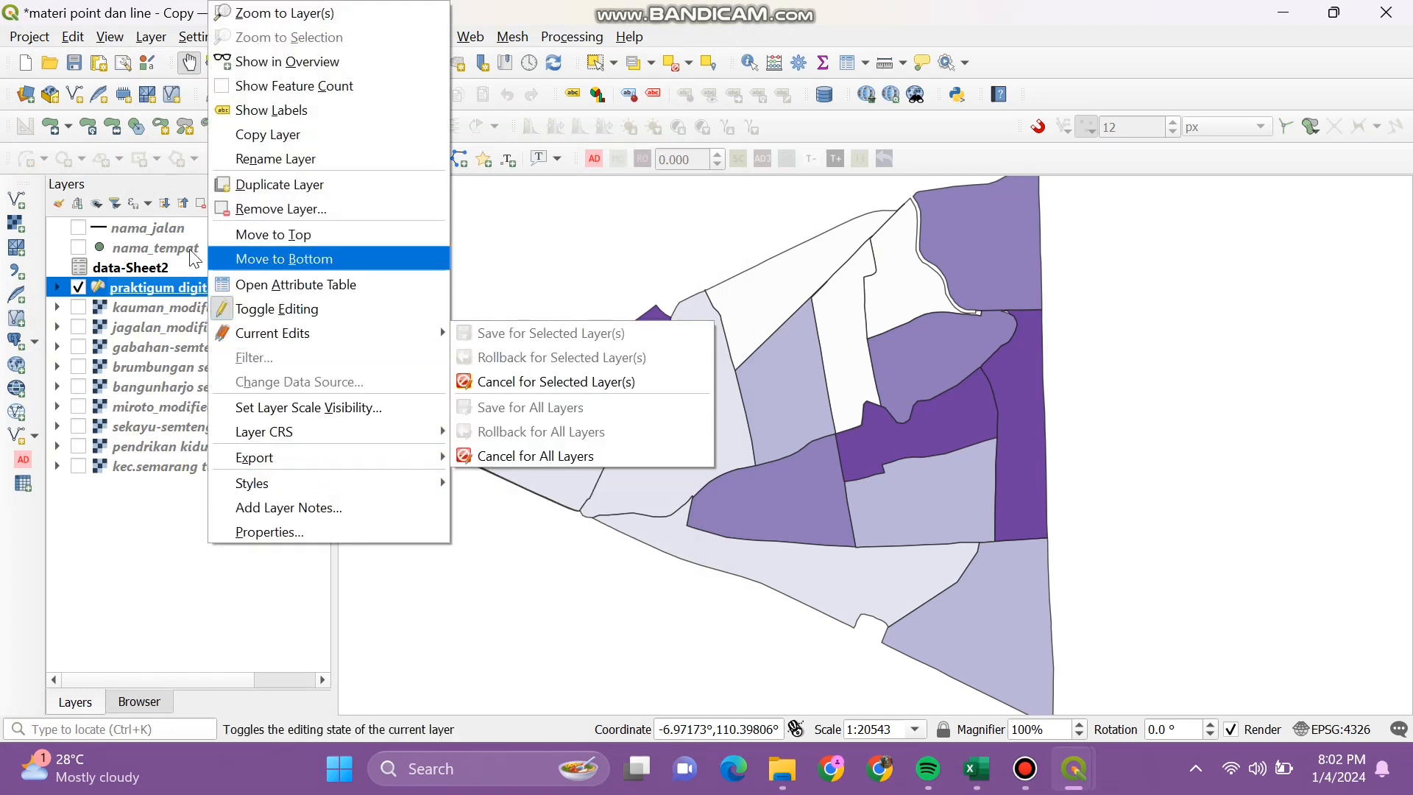
pyautogui.click(284, 532)
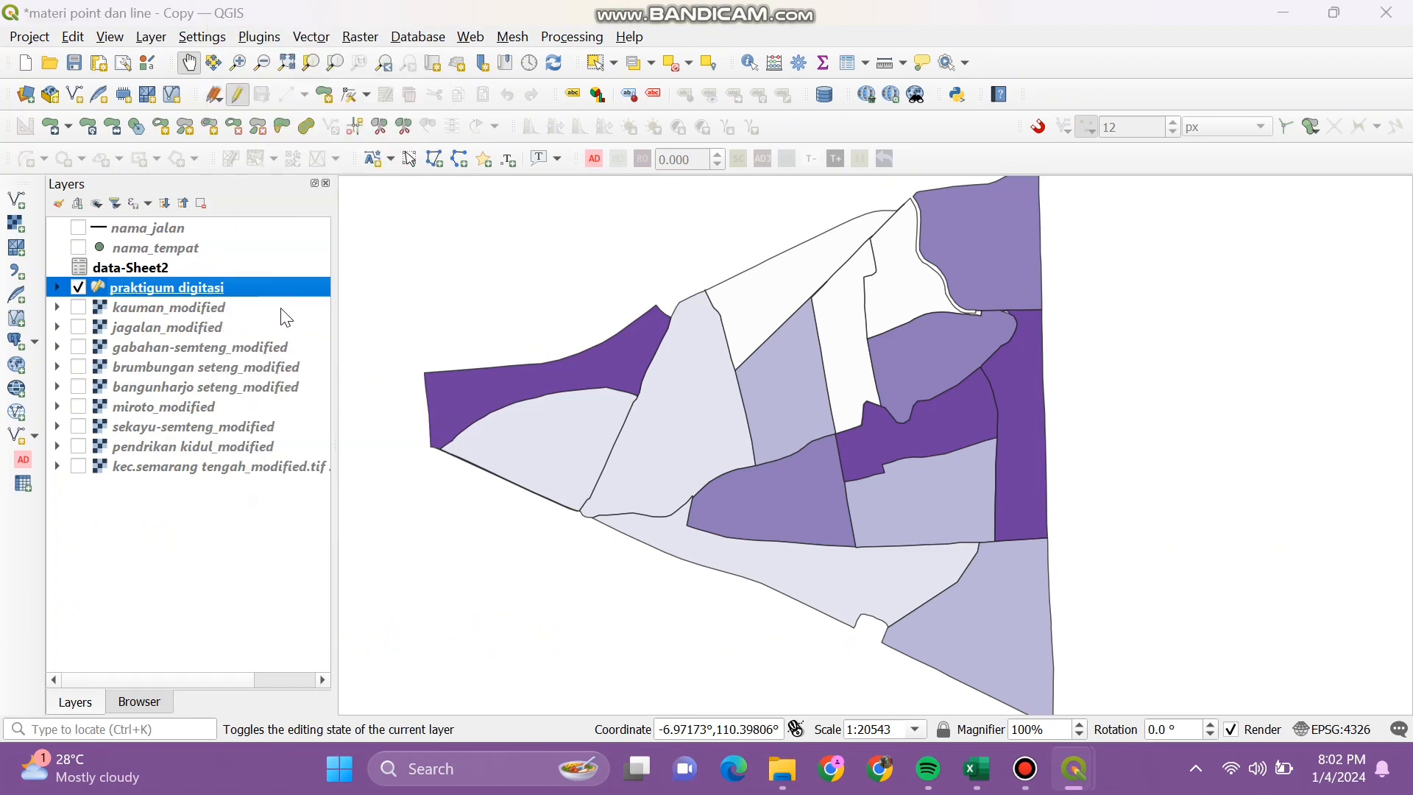
pyautogui.click(57, 192)
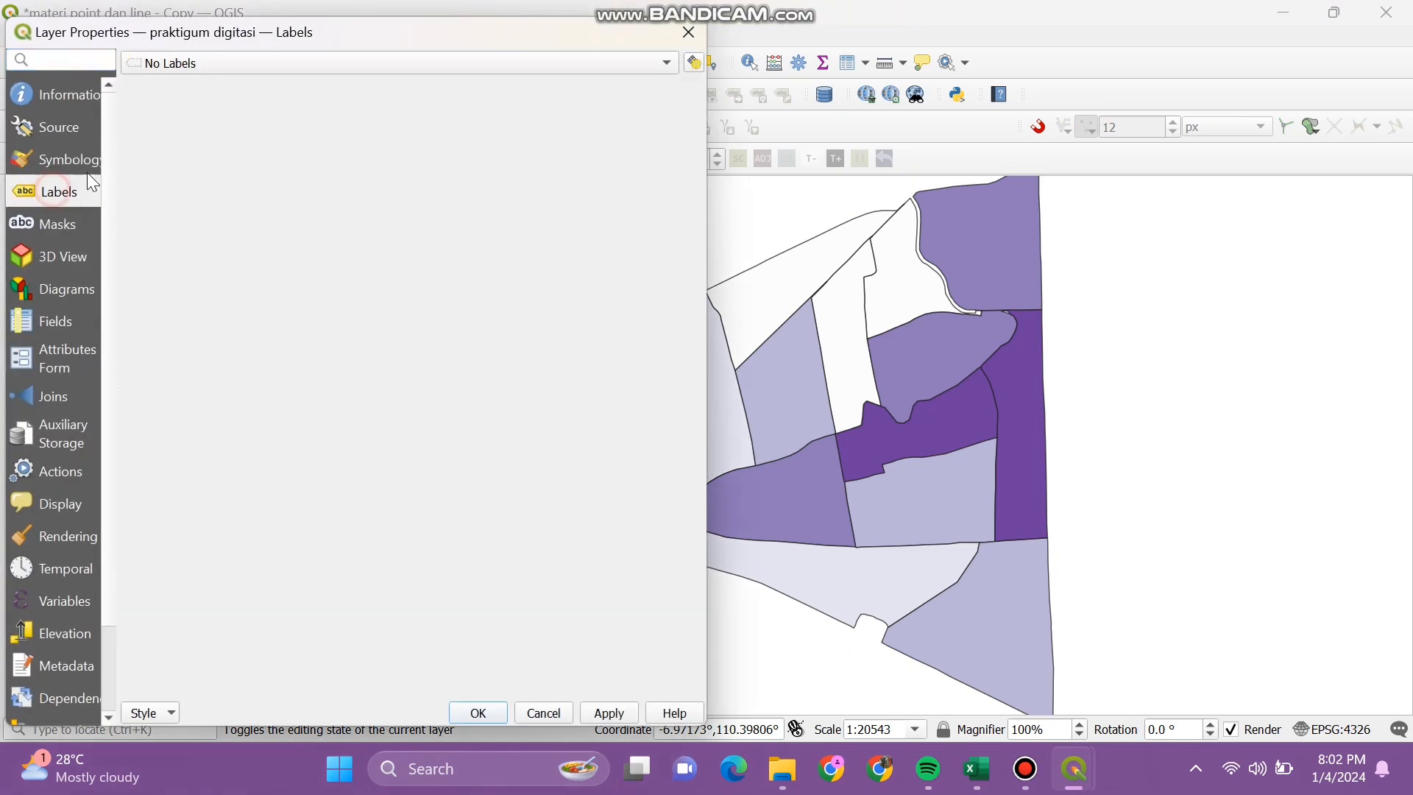
pyautogui.click(208, 63)
pyautogui.click(211, 84)
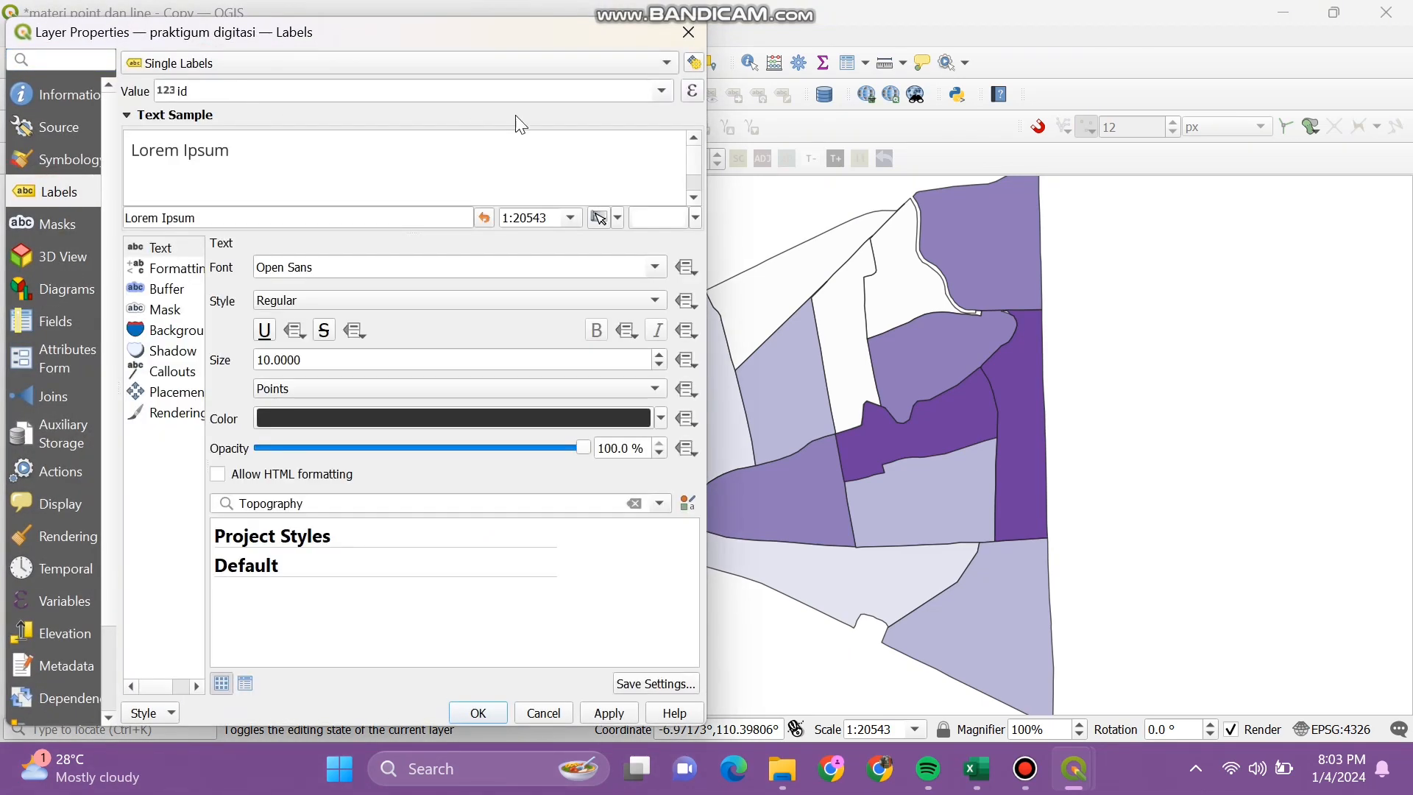
pyautogui.click(661, 90)
pyautogui.click(637, 143)
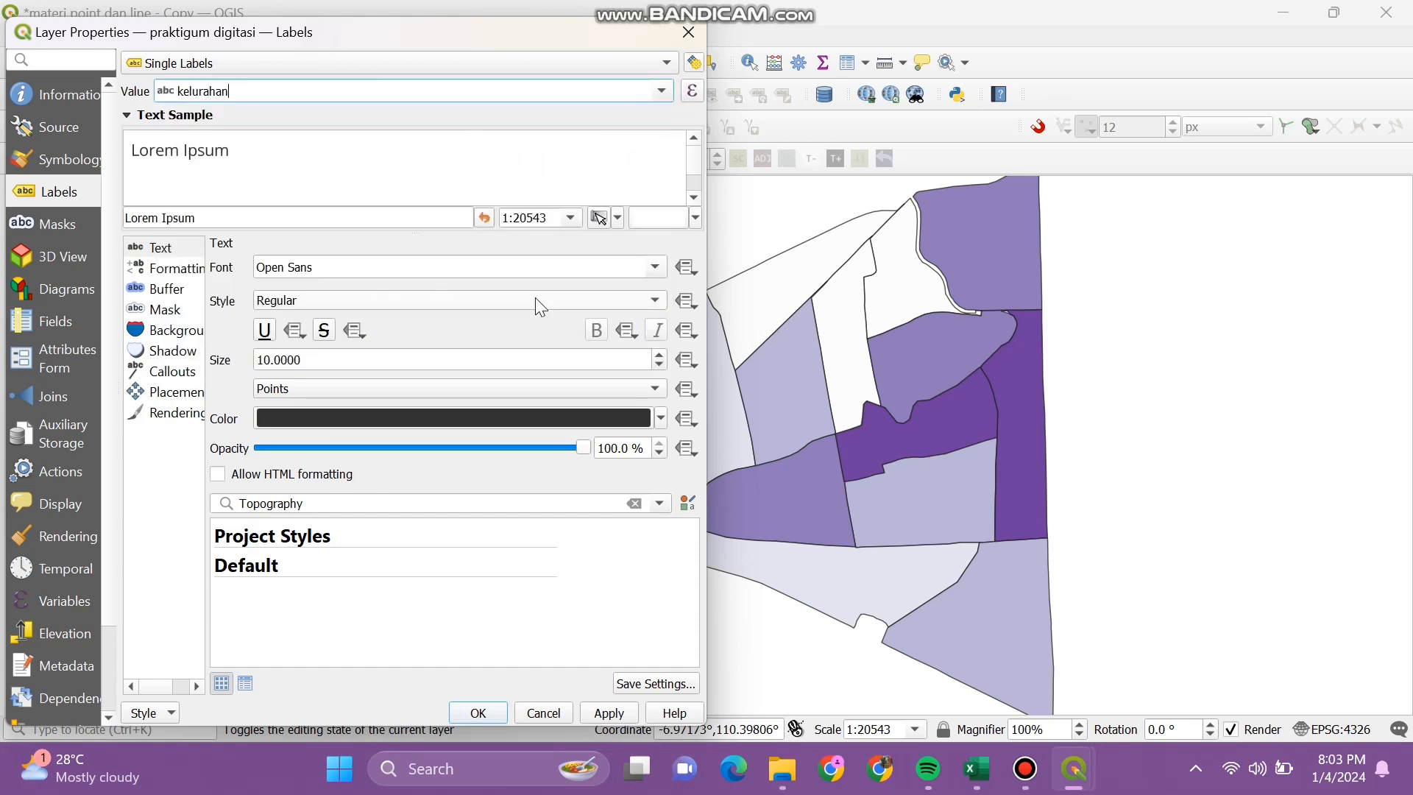
# Step: Set the label font to Open Sans Condensed SemiBold and the label colour to black
pyautogui.click(655, 267)
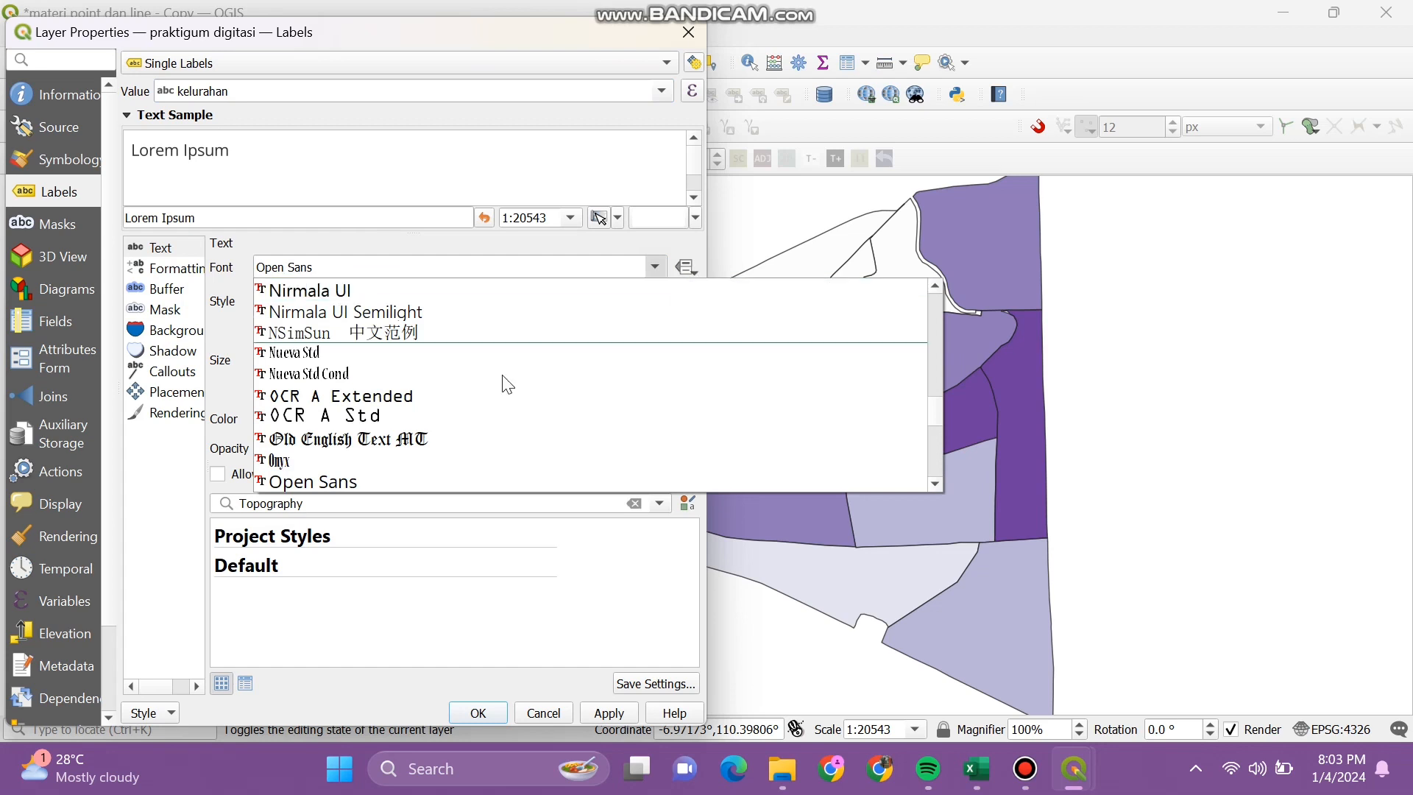
pyautogui.scroll(-3, 500, 379)
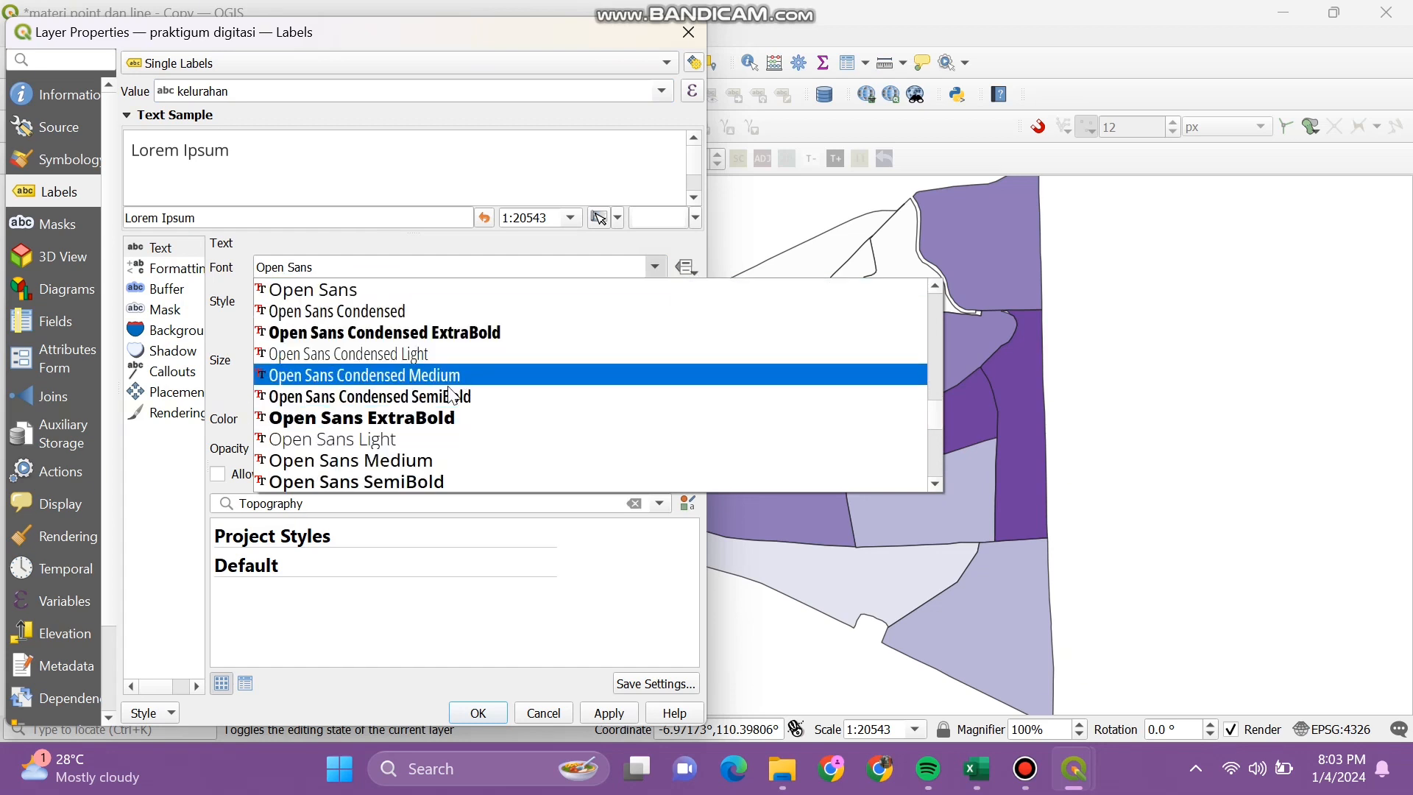
pyautogui.click(441, 396)
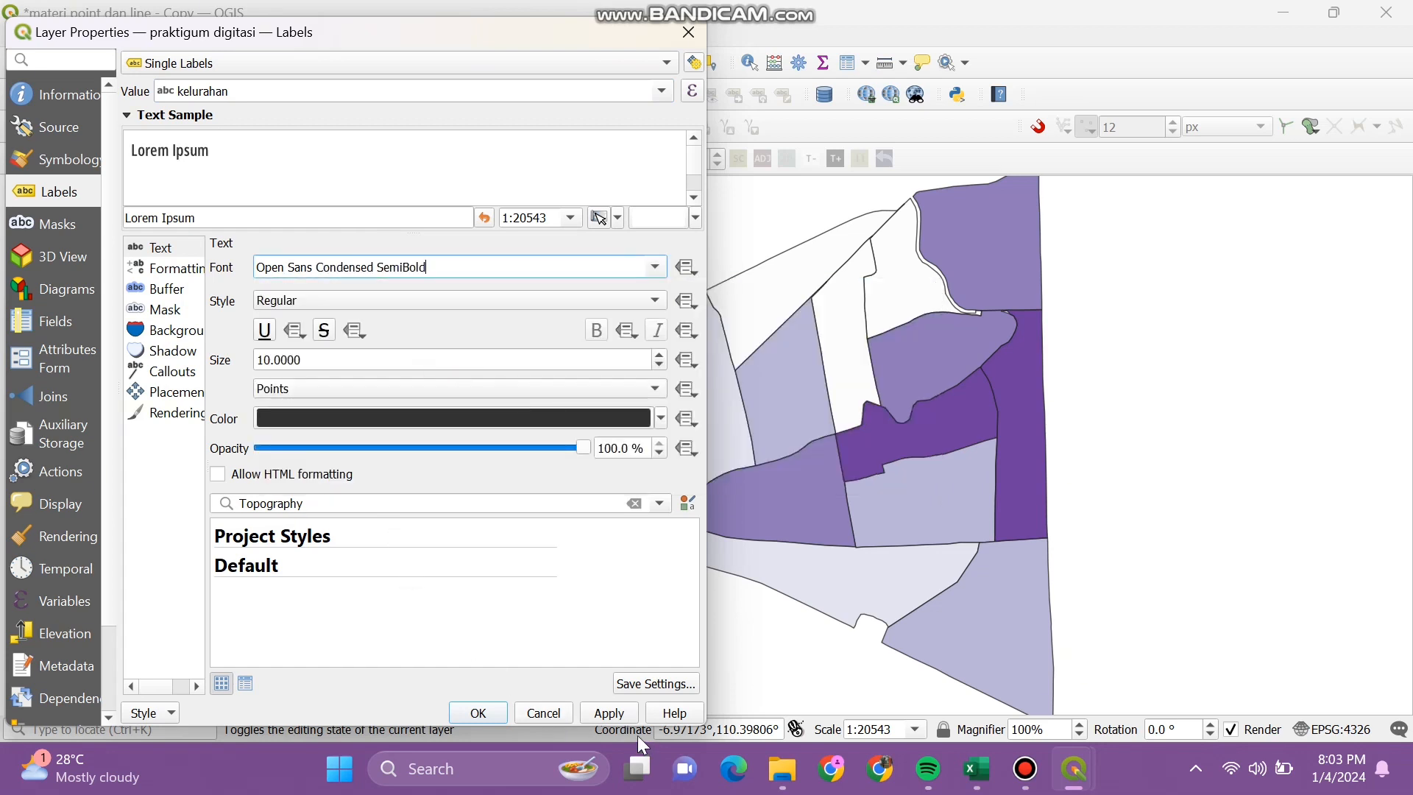
pyautogui.click(616, 712)
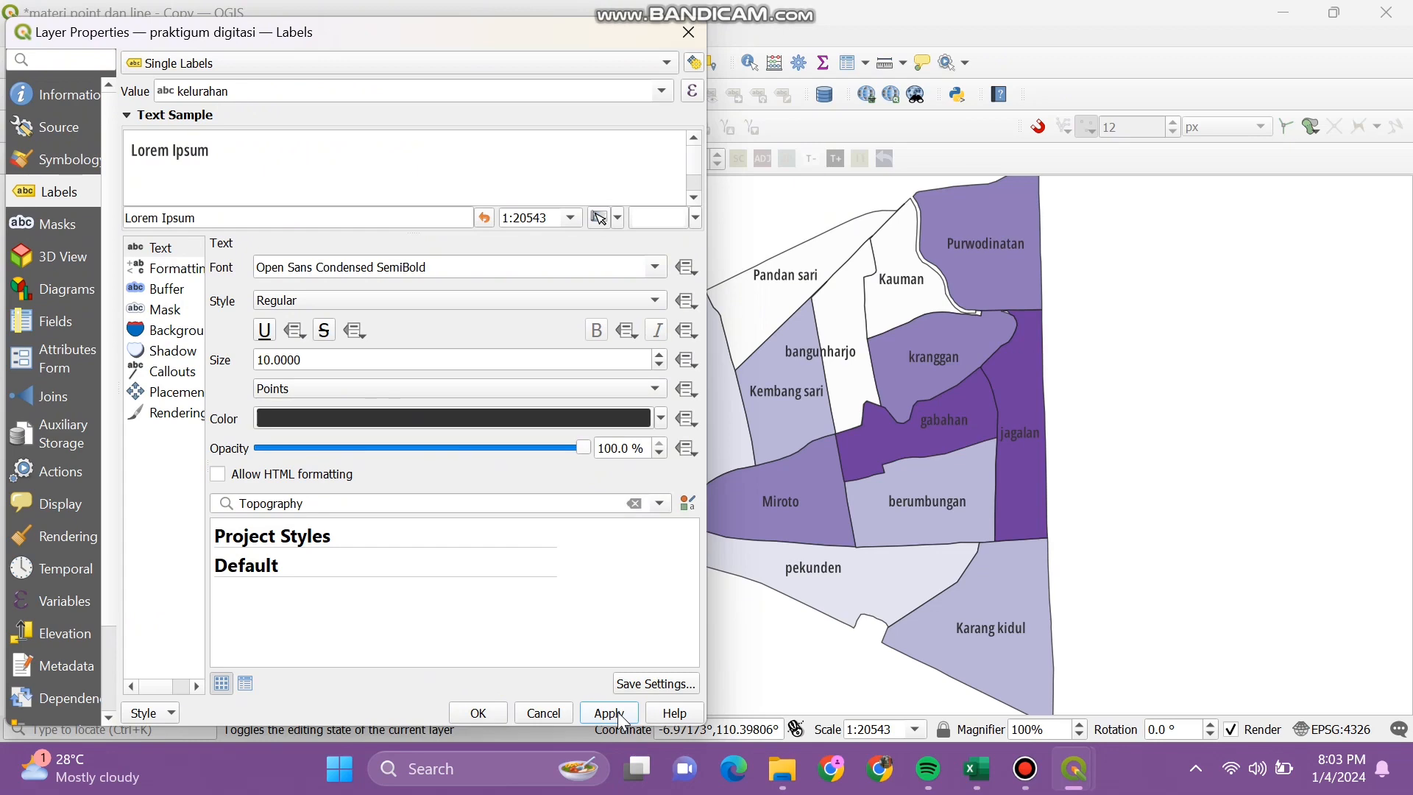
pyautogui.click(660, 418)
pyautogui.click(263, 332)
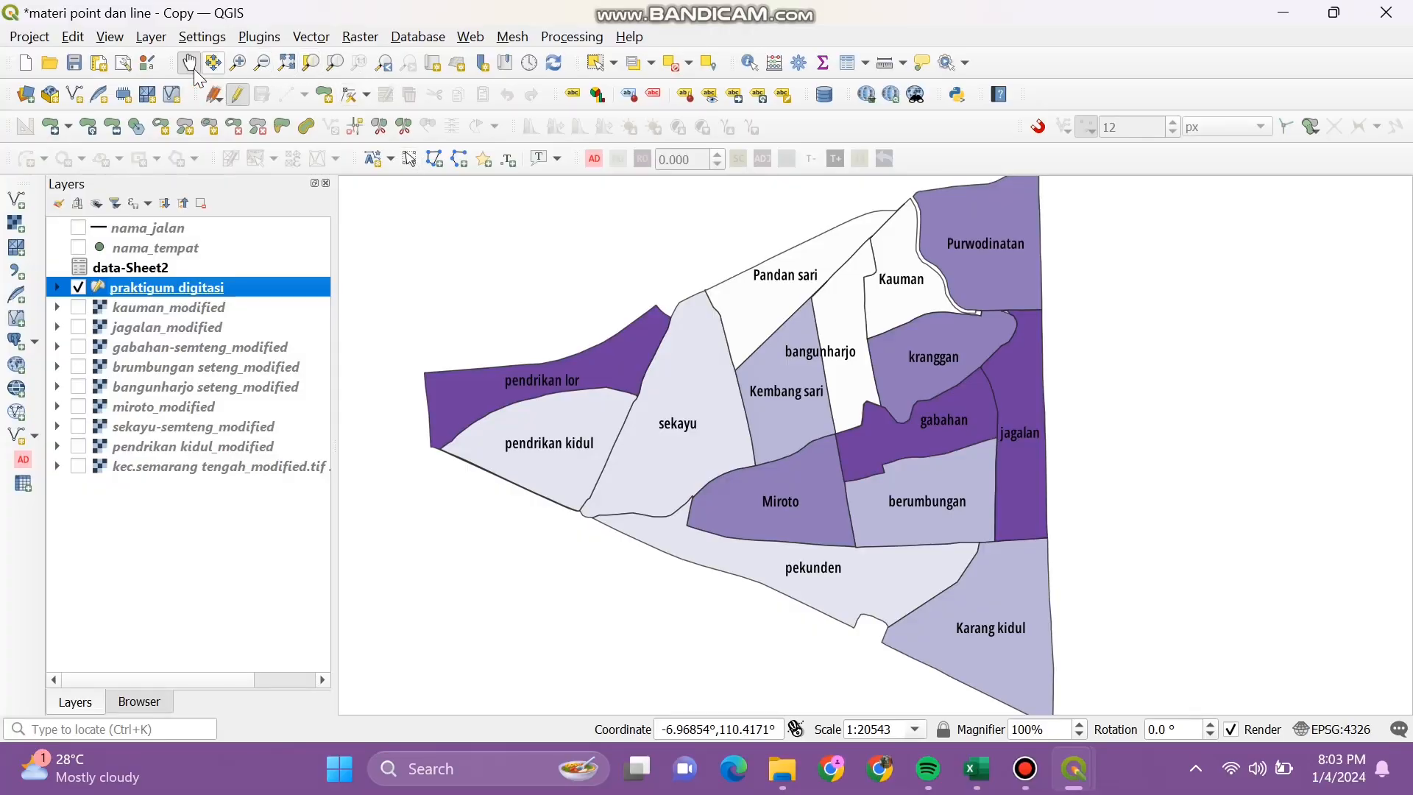
# Step: Create a print layout titled Semarang Tengah, nudge the main map view, then return to the layout
pyautogui.click(104, 68)
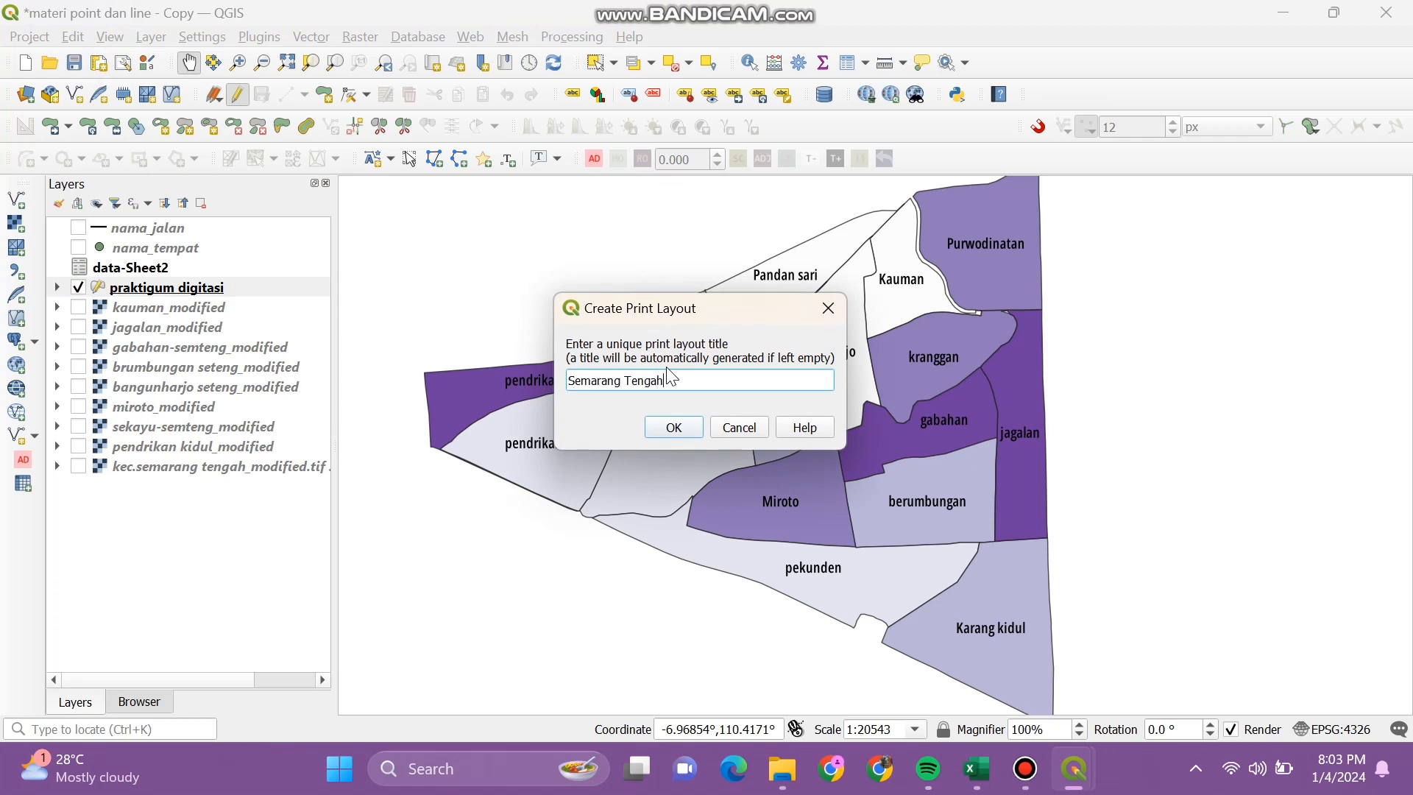
pyautogui.click(674, 426)
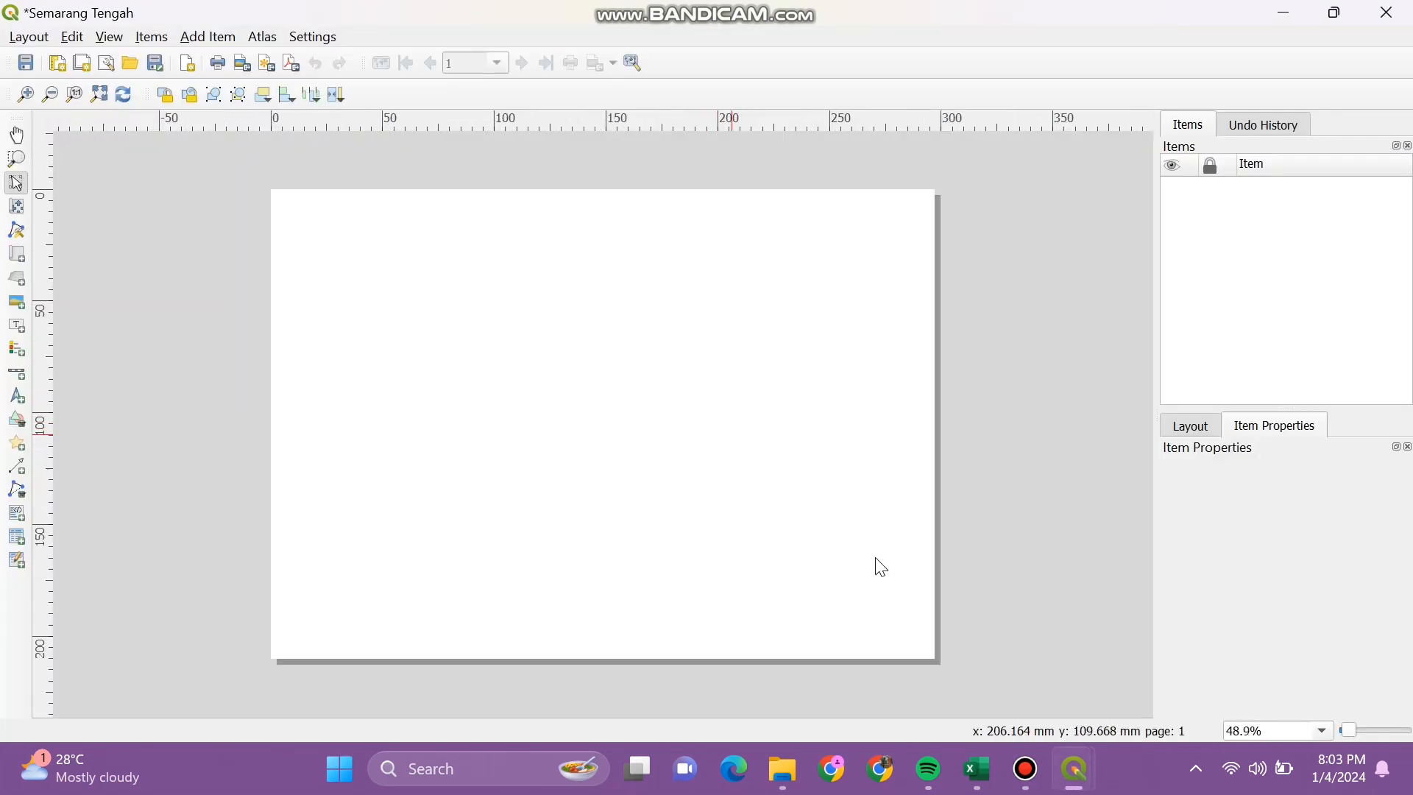
pyautogui.moveTo(1075, 769)
pyautogui.click(338, 662)
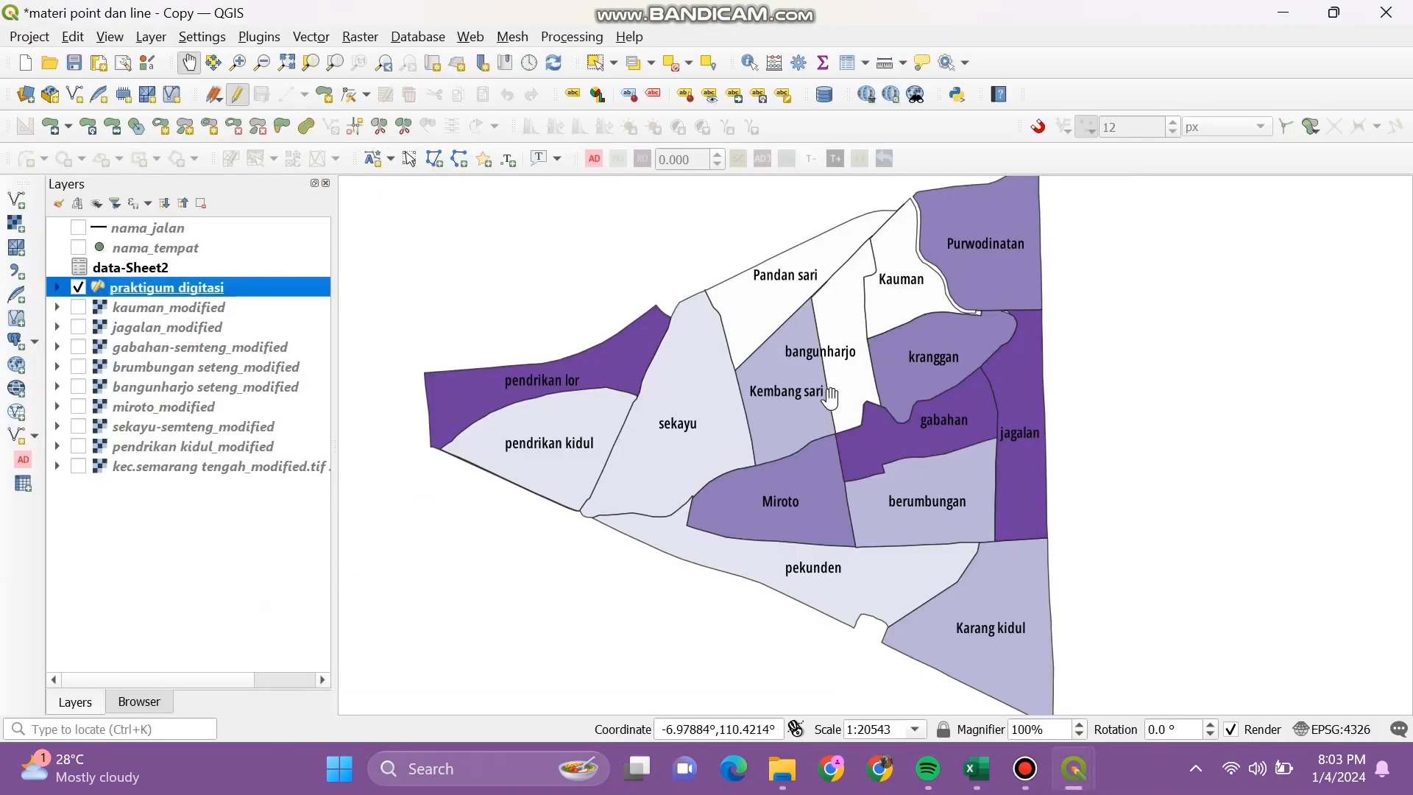
pyautogui.scroll(-1, 833, 395)
pyautogui.scroll(1, 833, 395)
pyautogui.moveTo(833, 395); pyautogui.dragTo(828, 399)
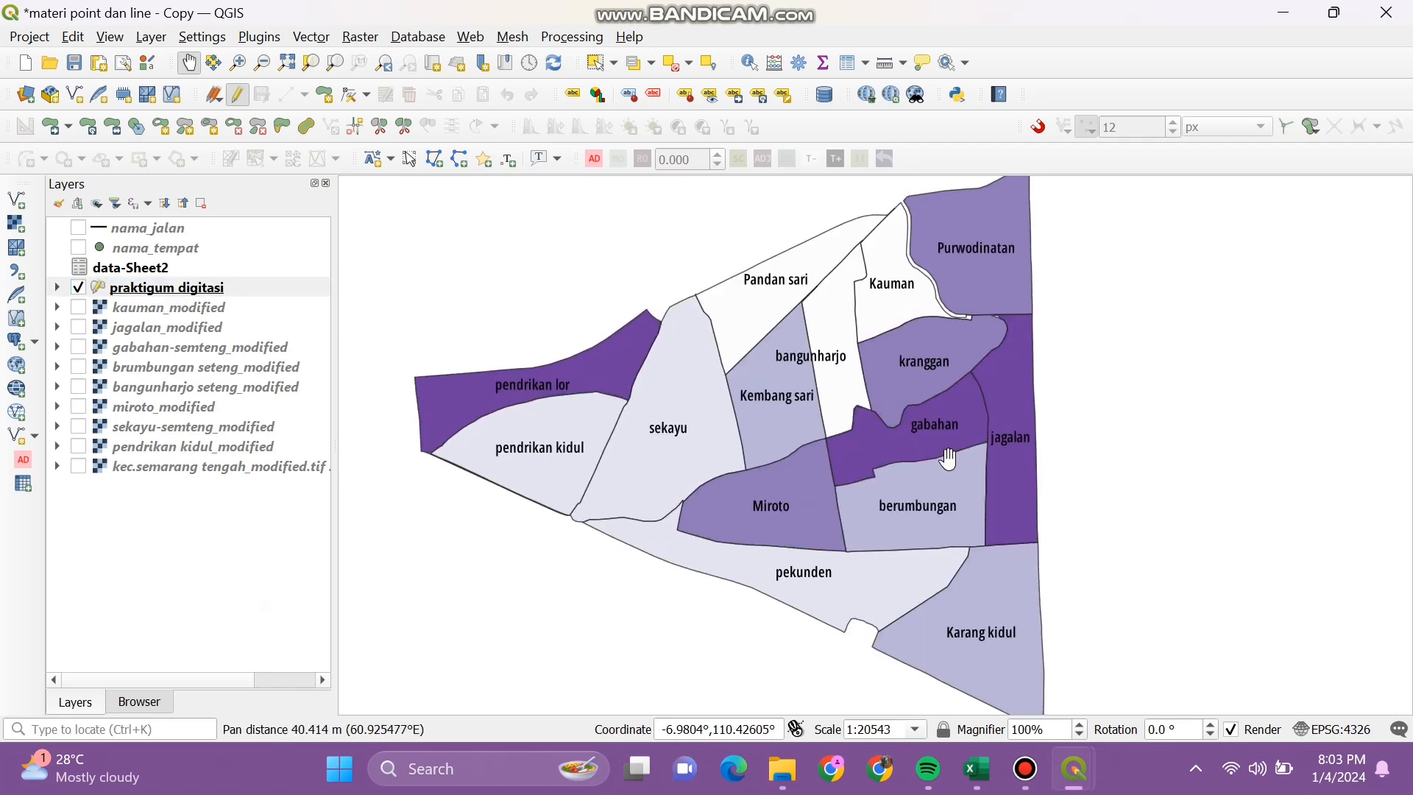
pyautogui.moveTo(1098, 784)
pyautogui.click(1288, 647)
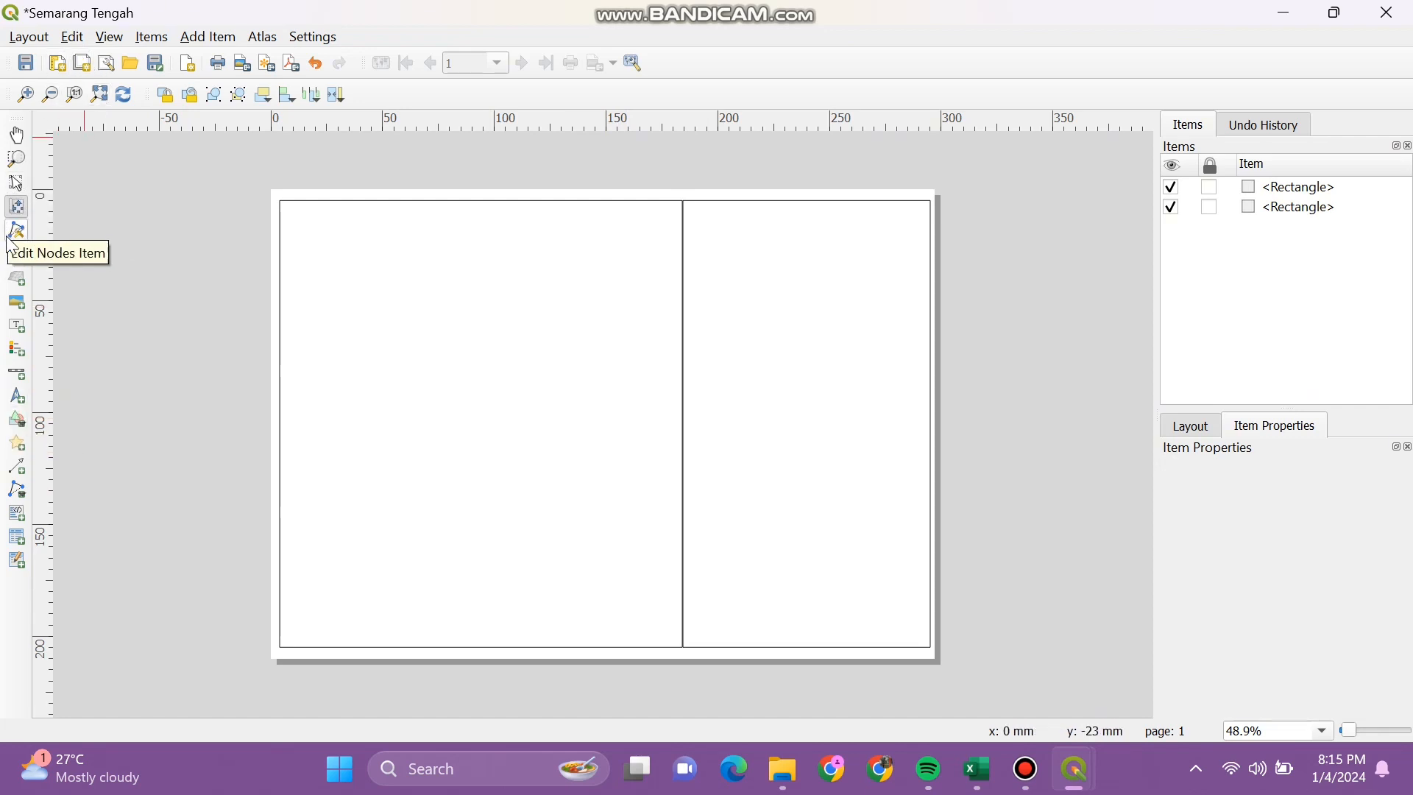
# Step: Draw Map 1 over the left rectangle and shift its content toward the frame centre
pyautogui.click(20, 258)
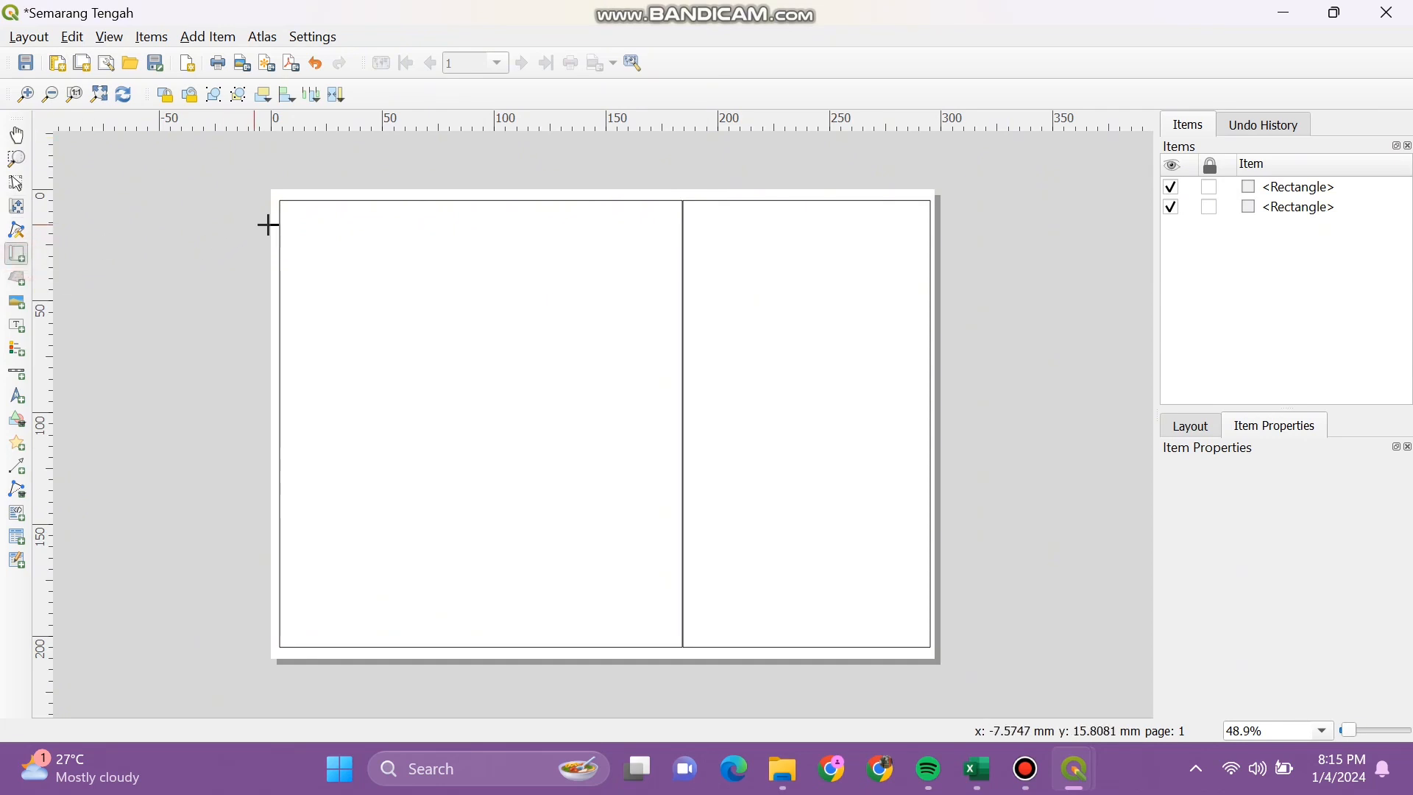
pyautogui.moveTo(277, 210); pyautogui.dragTo(678, 640)
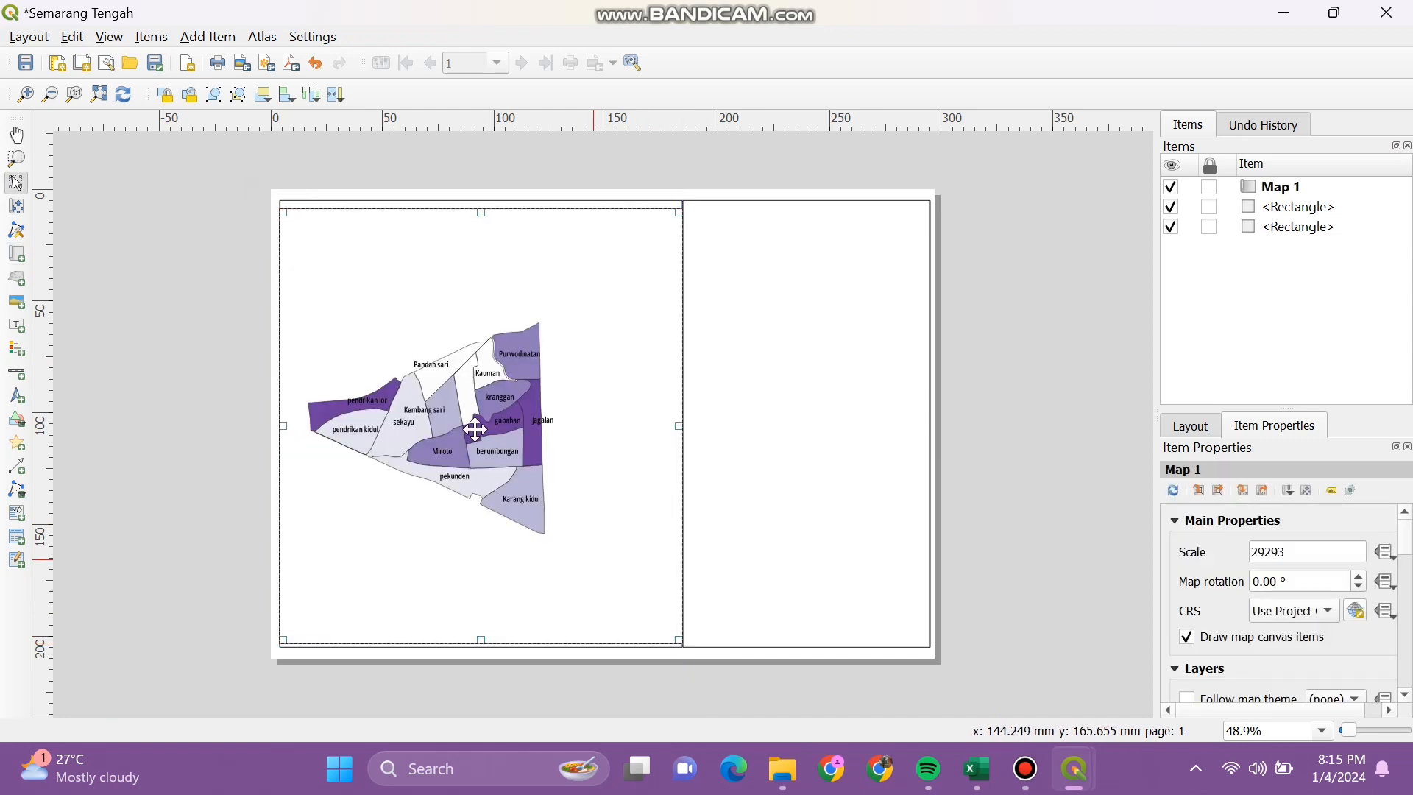
pyautogui.click(18, 254)
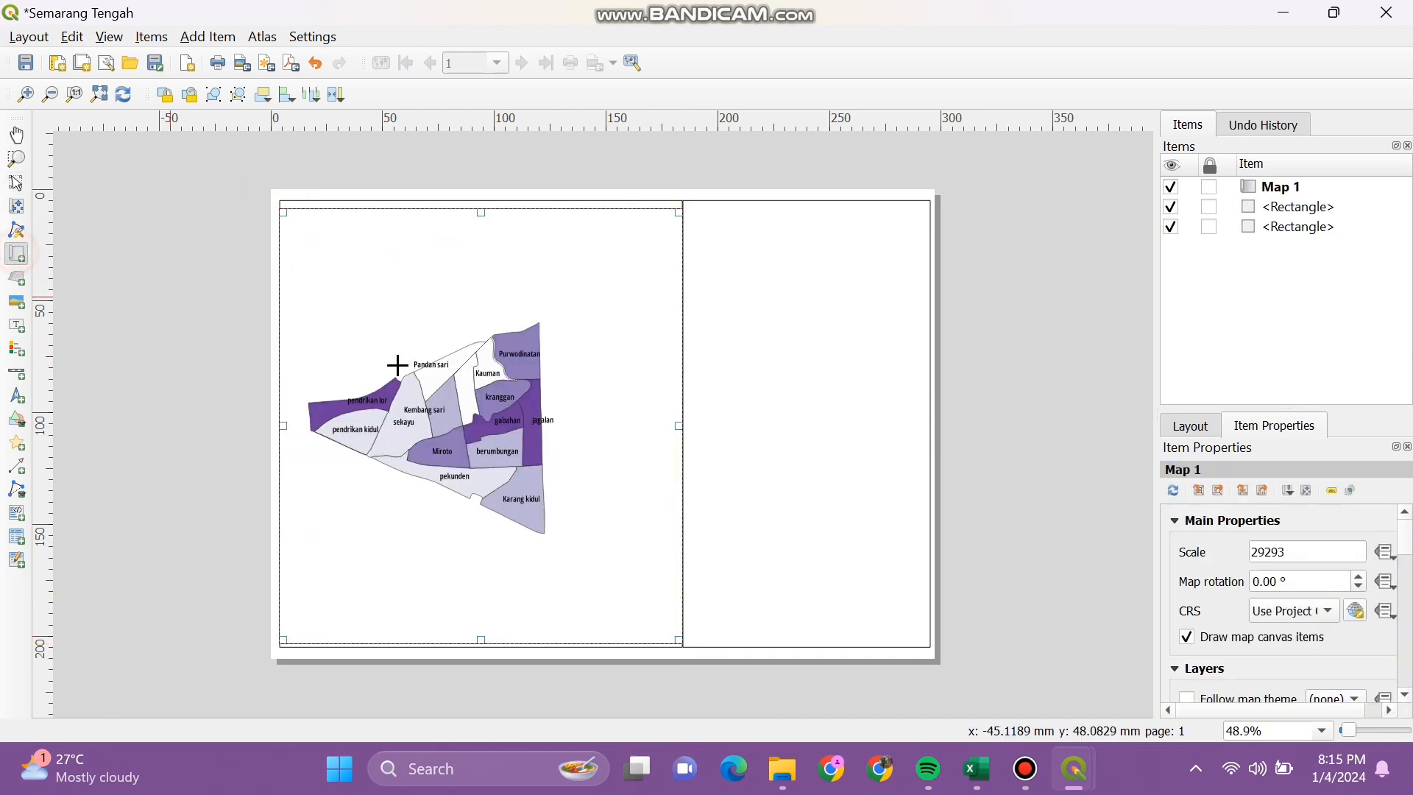
pyautogui.click(17, 206)
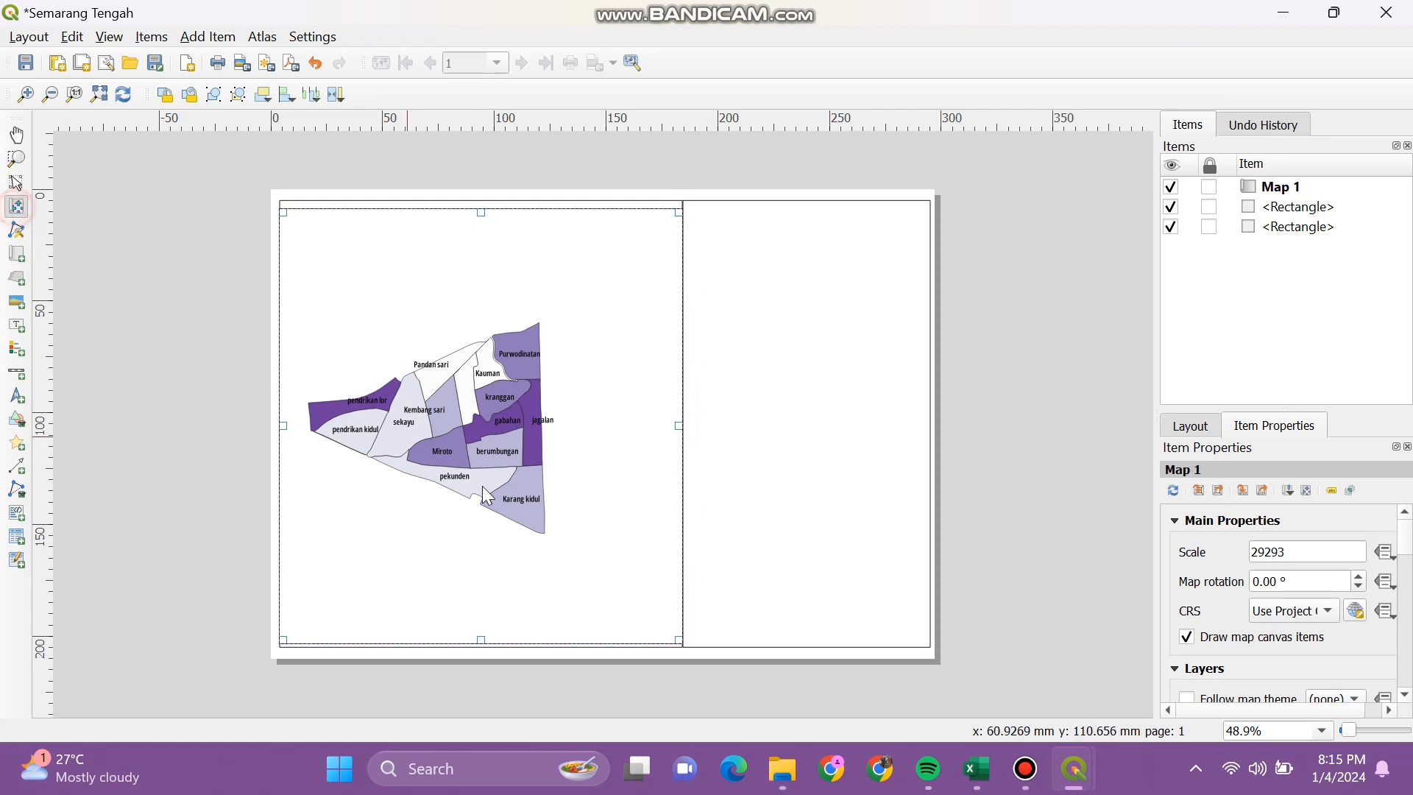
pyautogui.moveTo(468, 466); pyautogui.dragTo(518, 477)
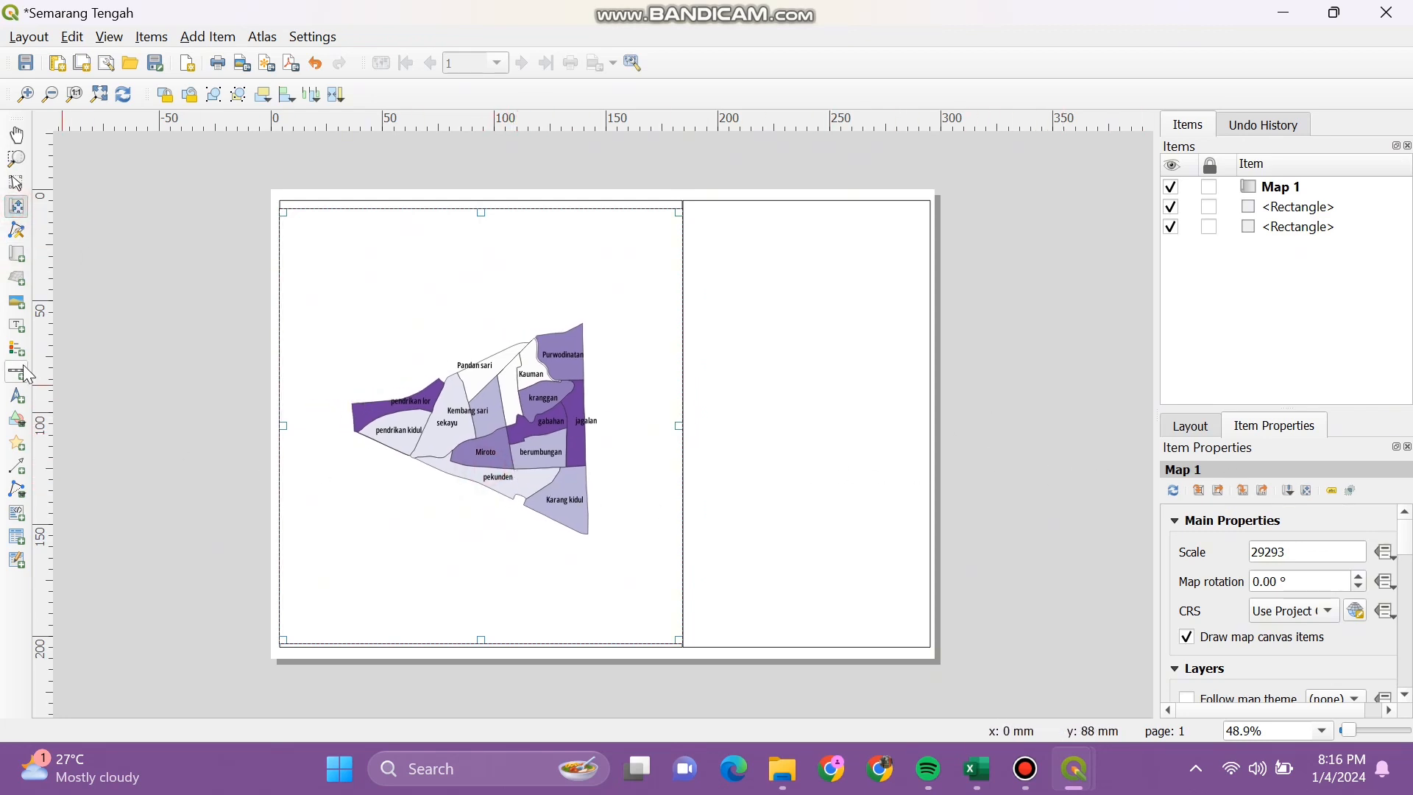
pyautogui.click(1198, 435)
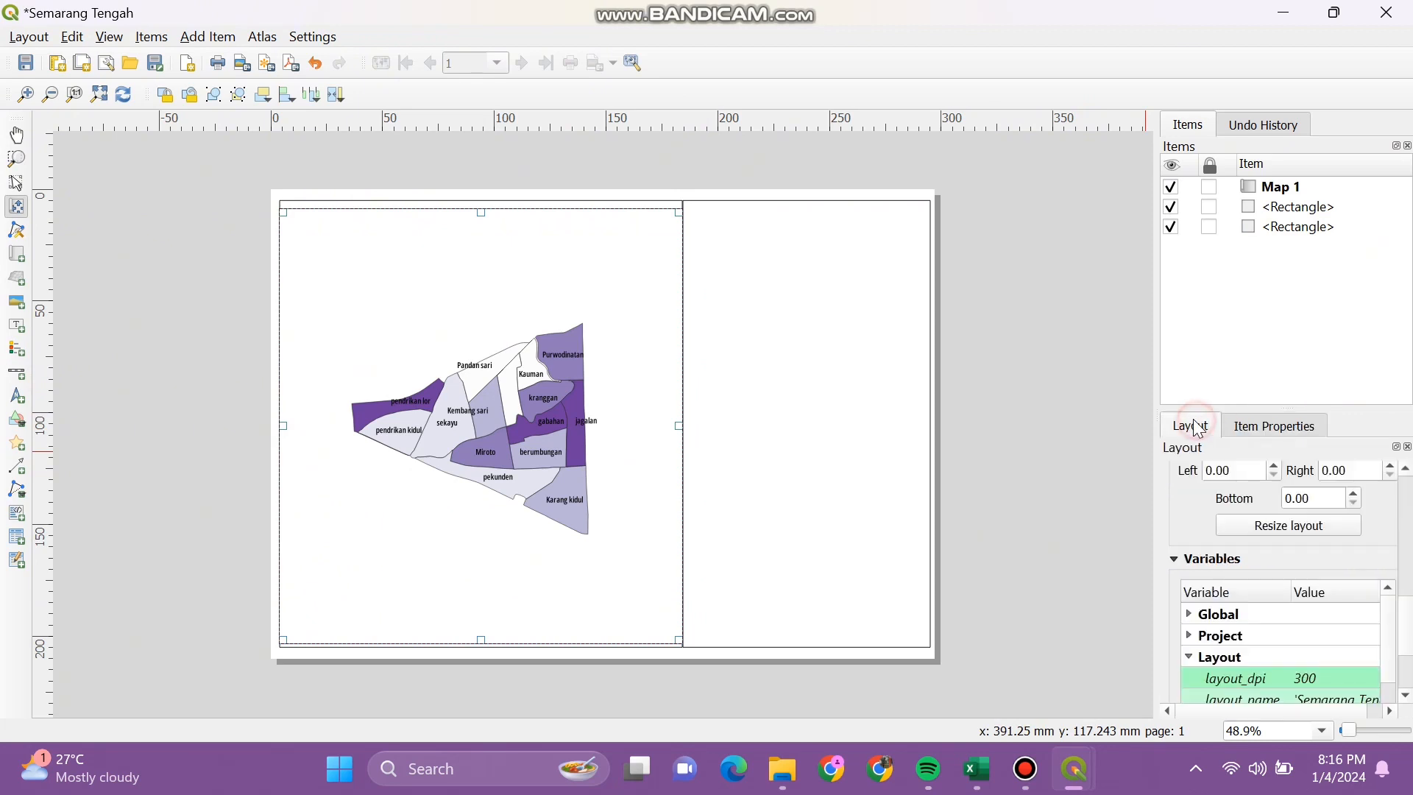
# Step: Add Grid 1 to Map 1 in Item Properties and open its Modify Grid settings
pyautogui.moveTo(1400, 618); pyautogui.dragTo(1407, 542)
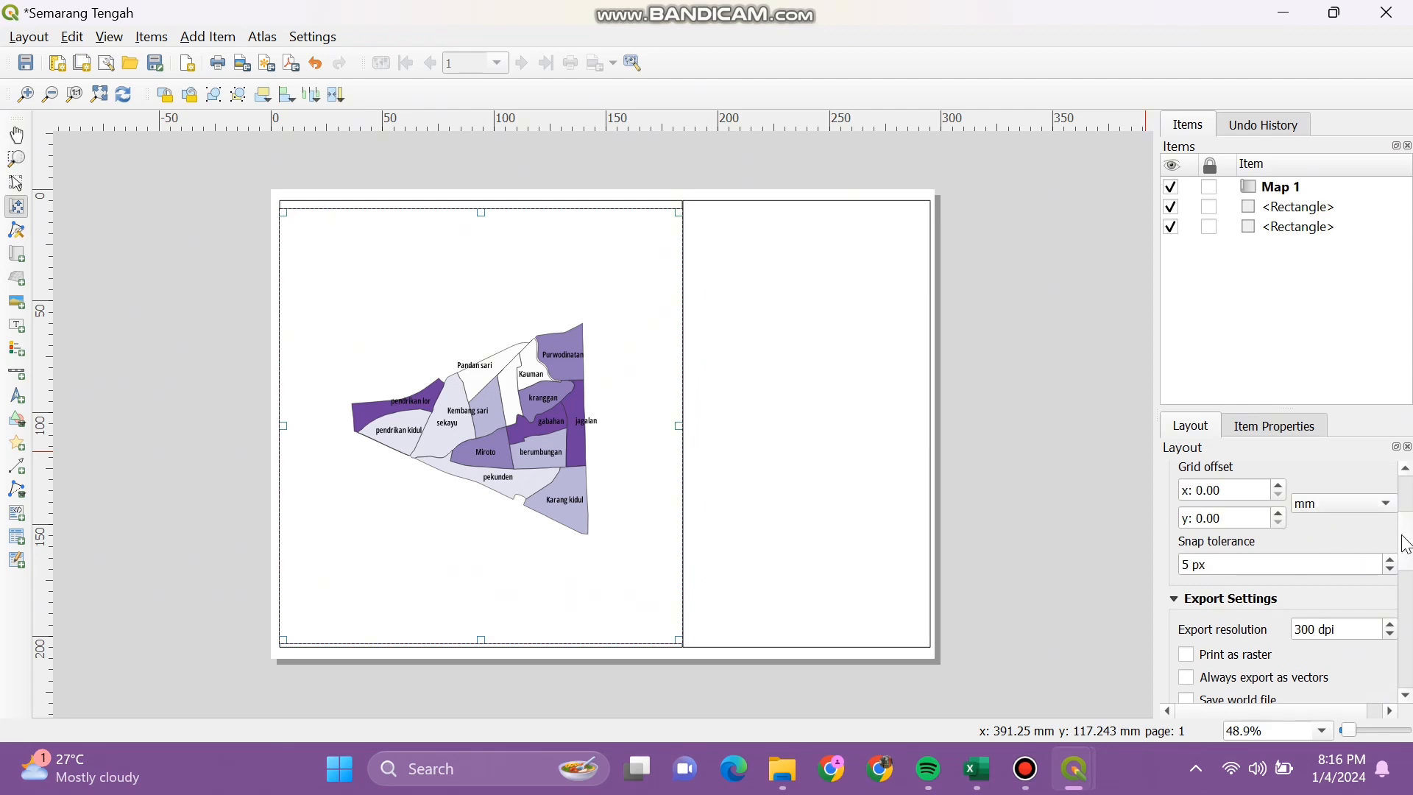
pyautogui.moveTo(1407, 542); pyautogui.dragTo(1409, 608)
pyautogui.click(1317, 428)
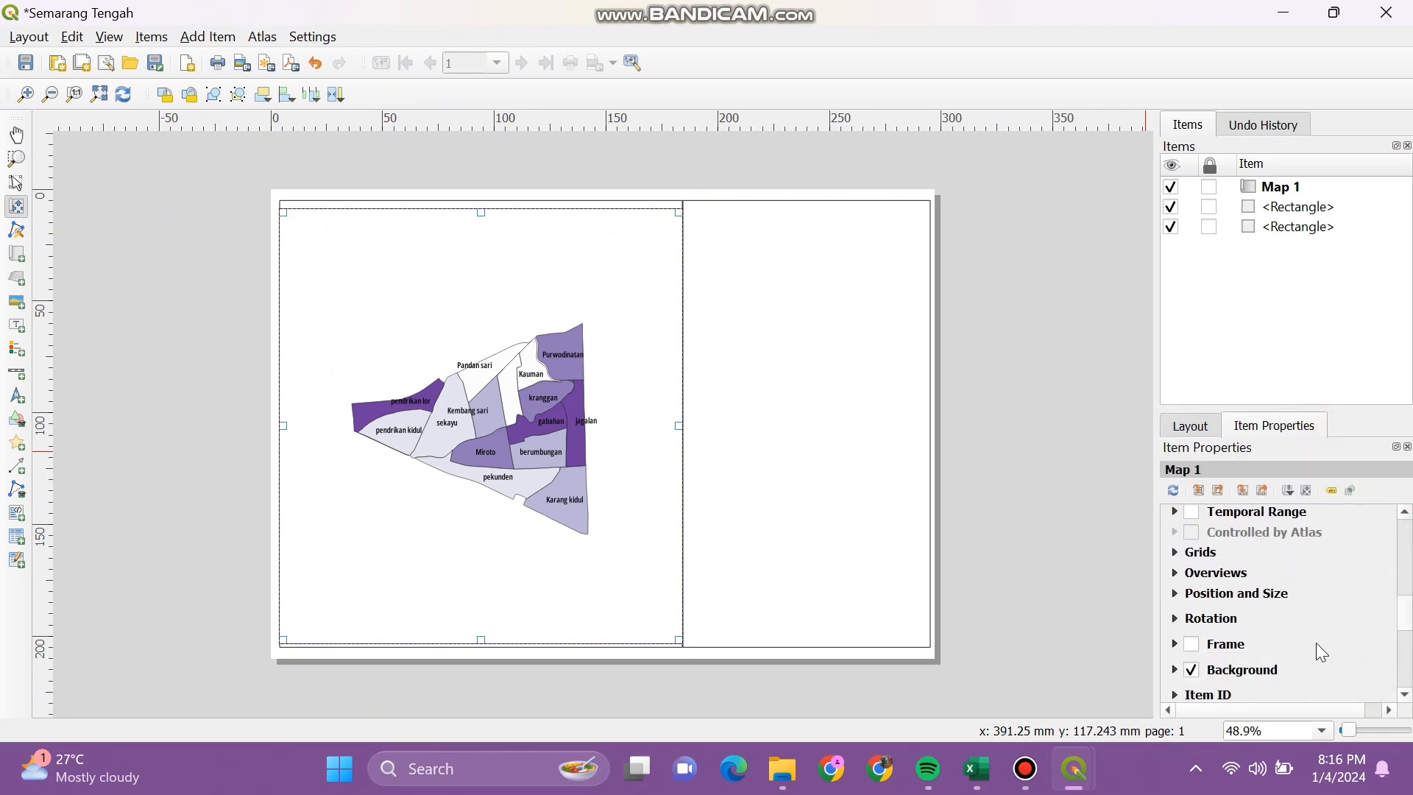
pyautogui.scroll(-2, 1405, 639)
pyautogui.scroll(-2, 1410, 640)
pyautogui.scroll(3, 1410, 641)
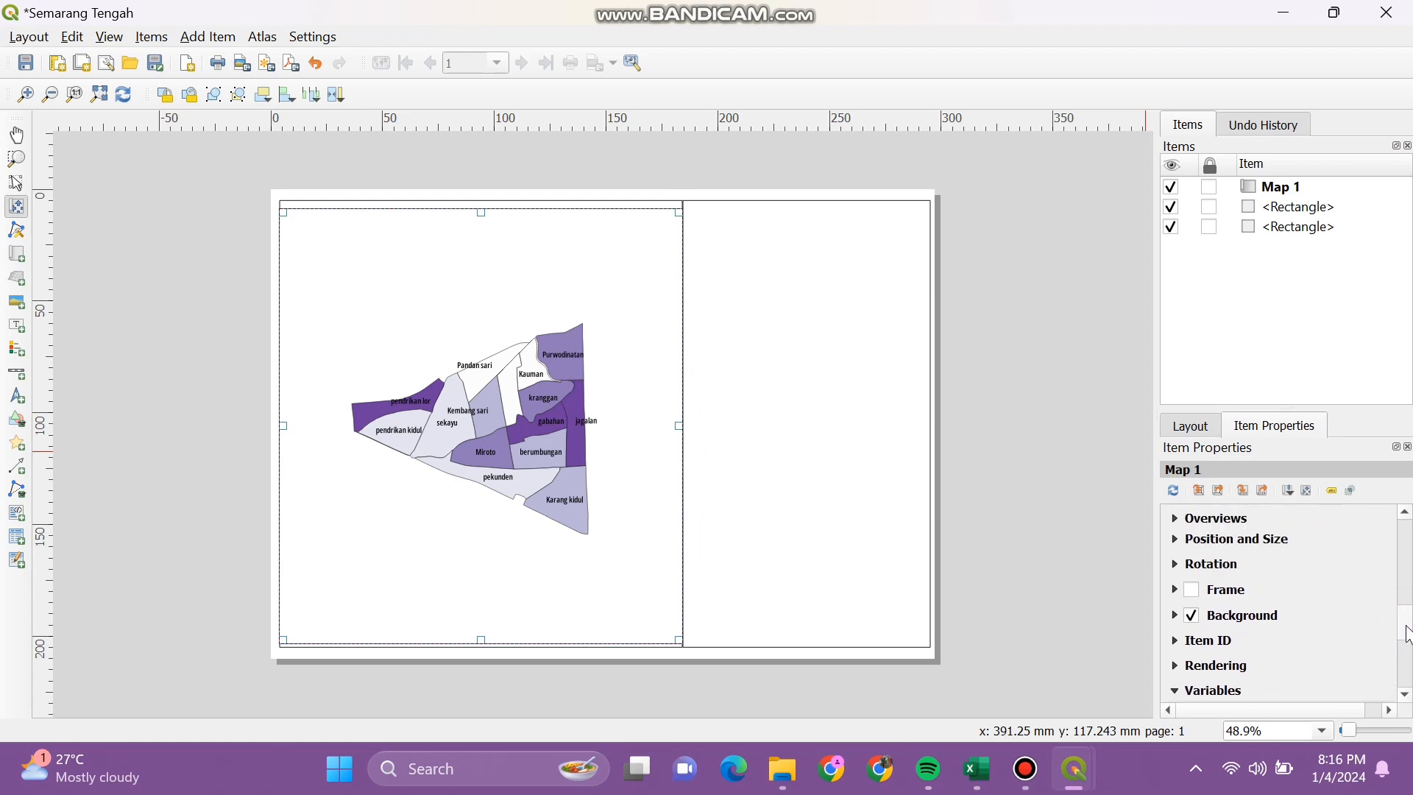
pyautogui.click(1205, 560)
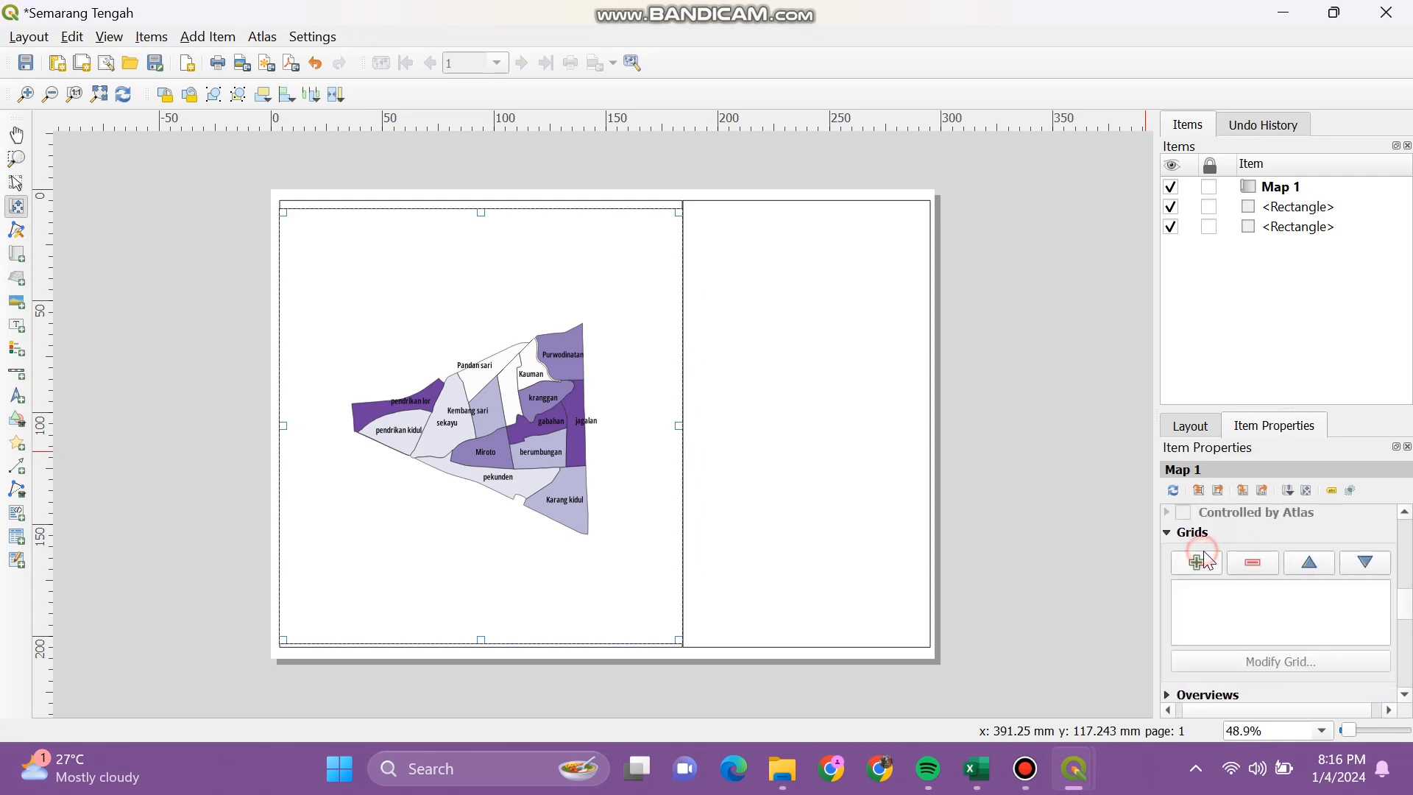
pyautogui.click(1213, 565)
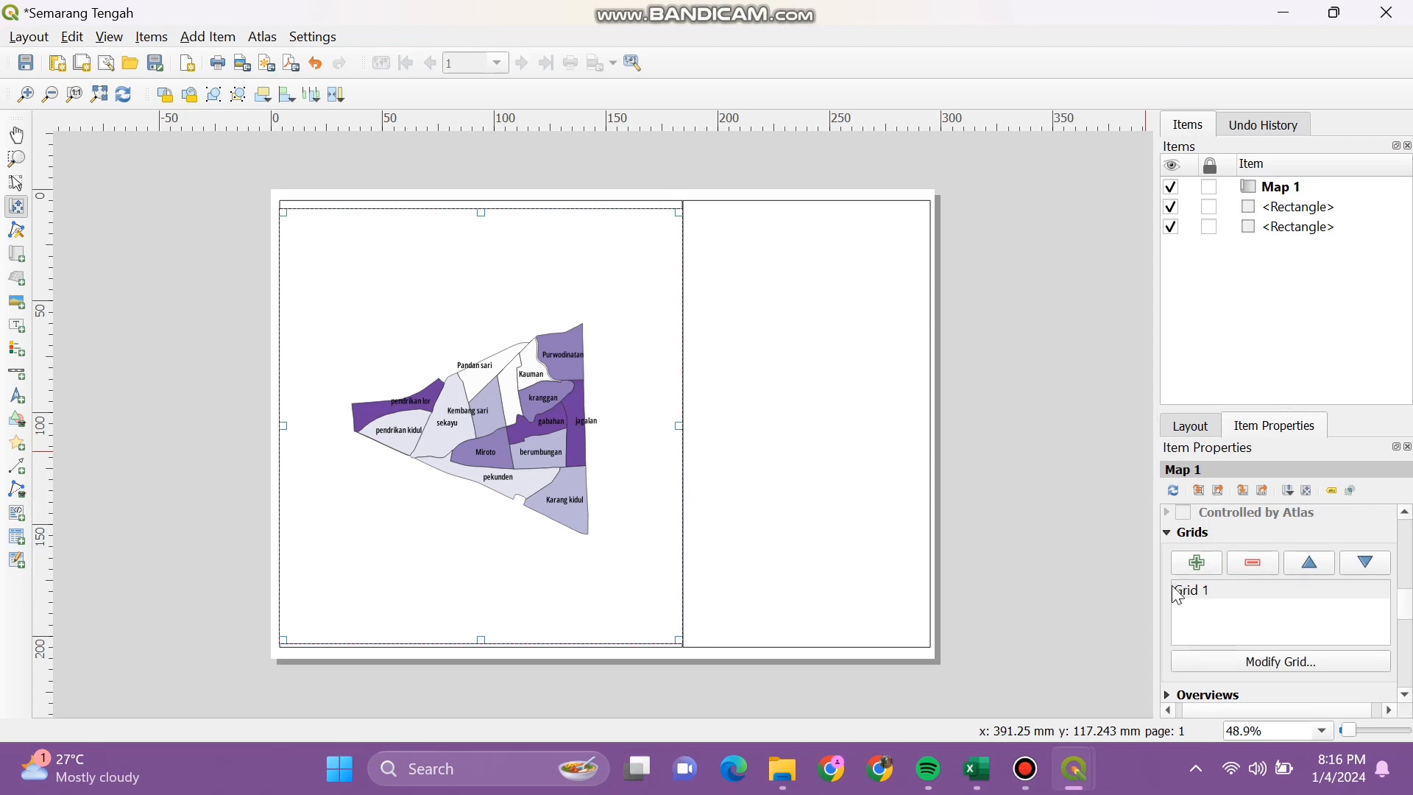
pyautogui.click(1212, 589)
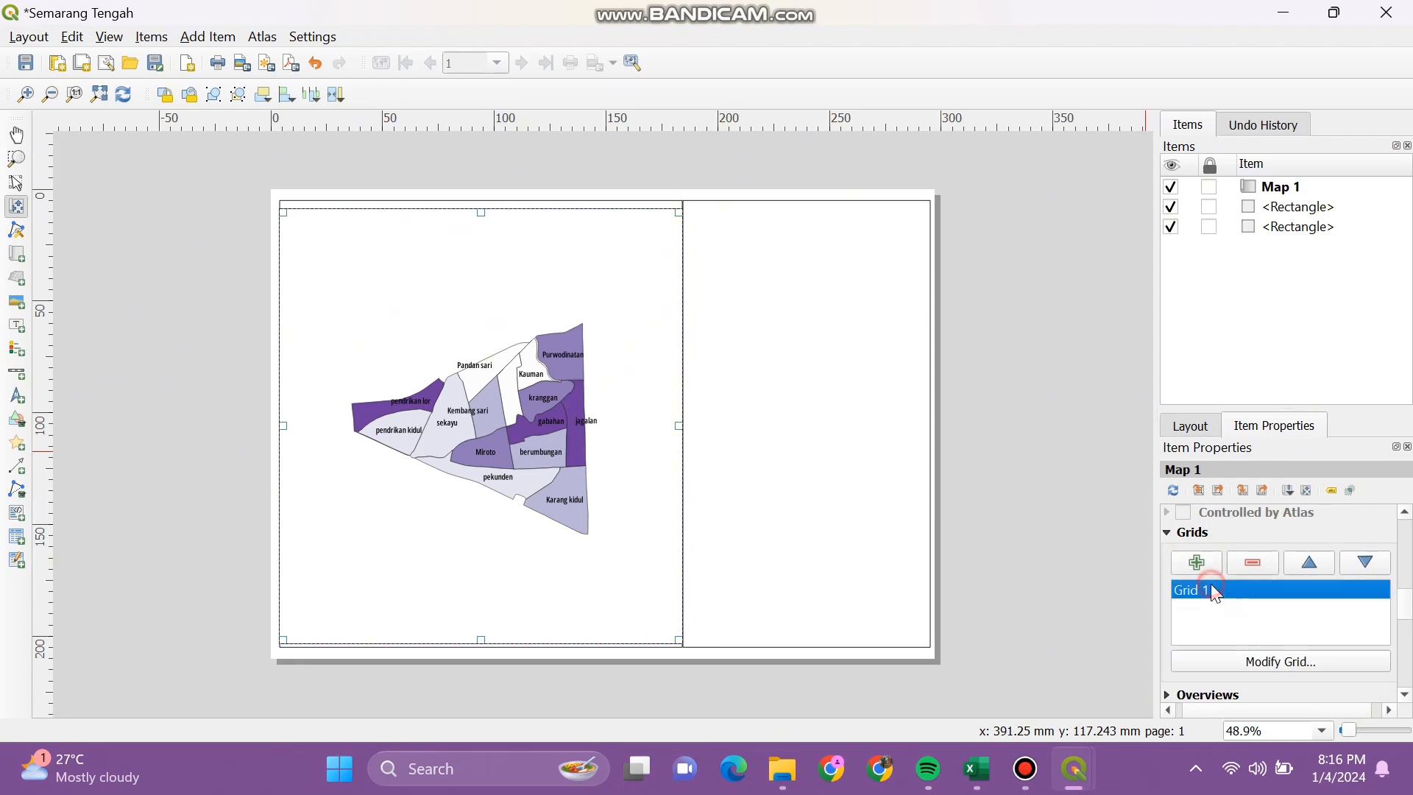
pyautogui.click(1264, 659)
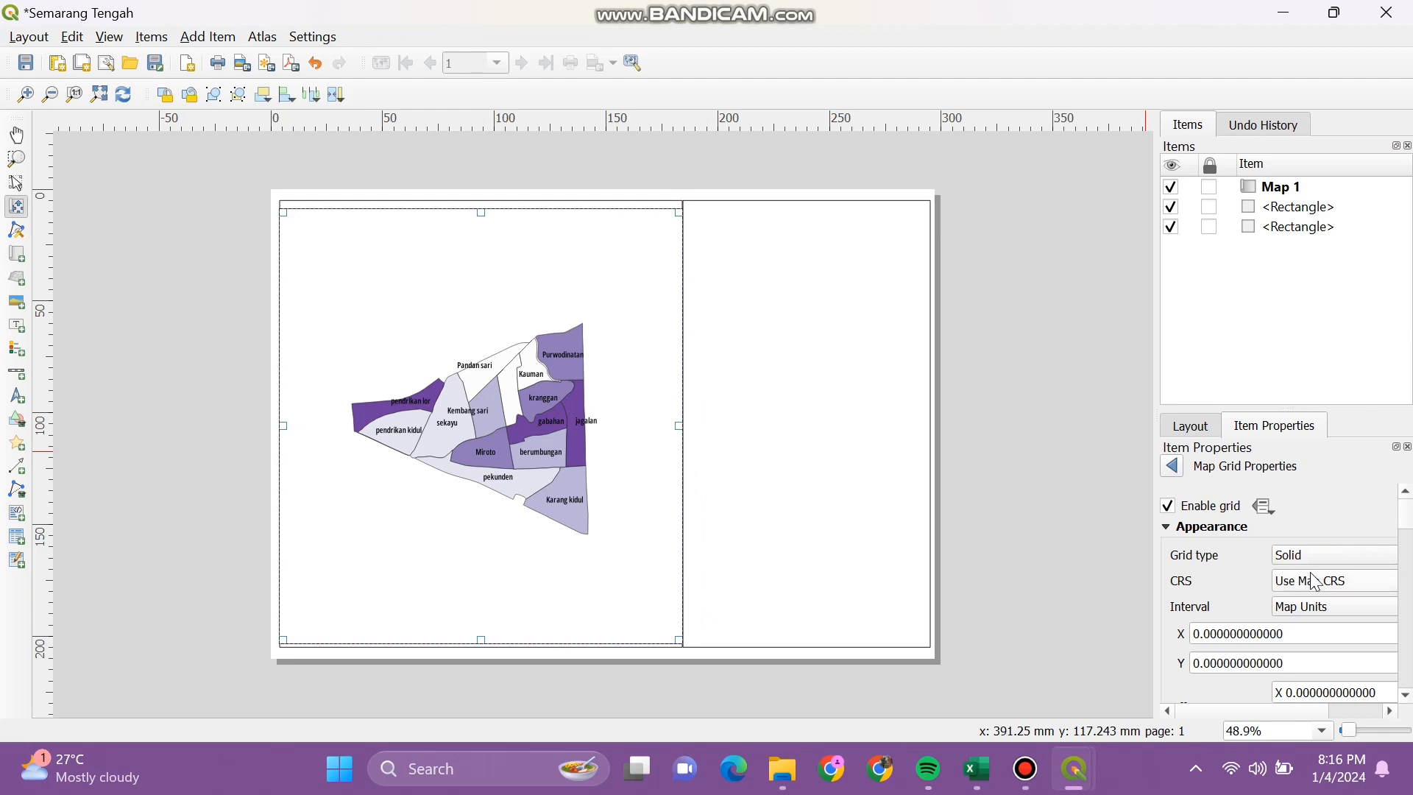
pyautogui.click(1197, 634)
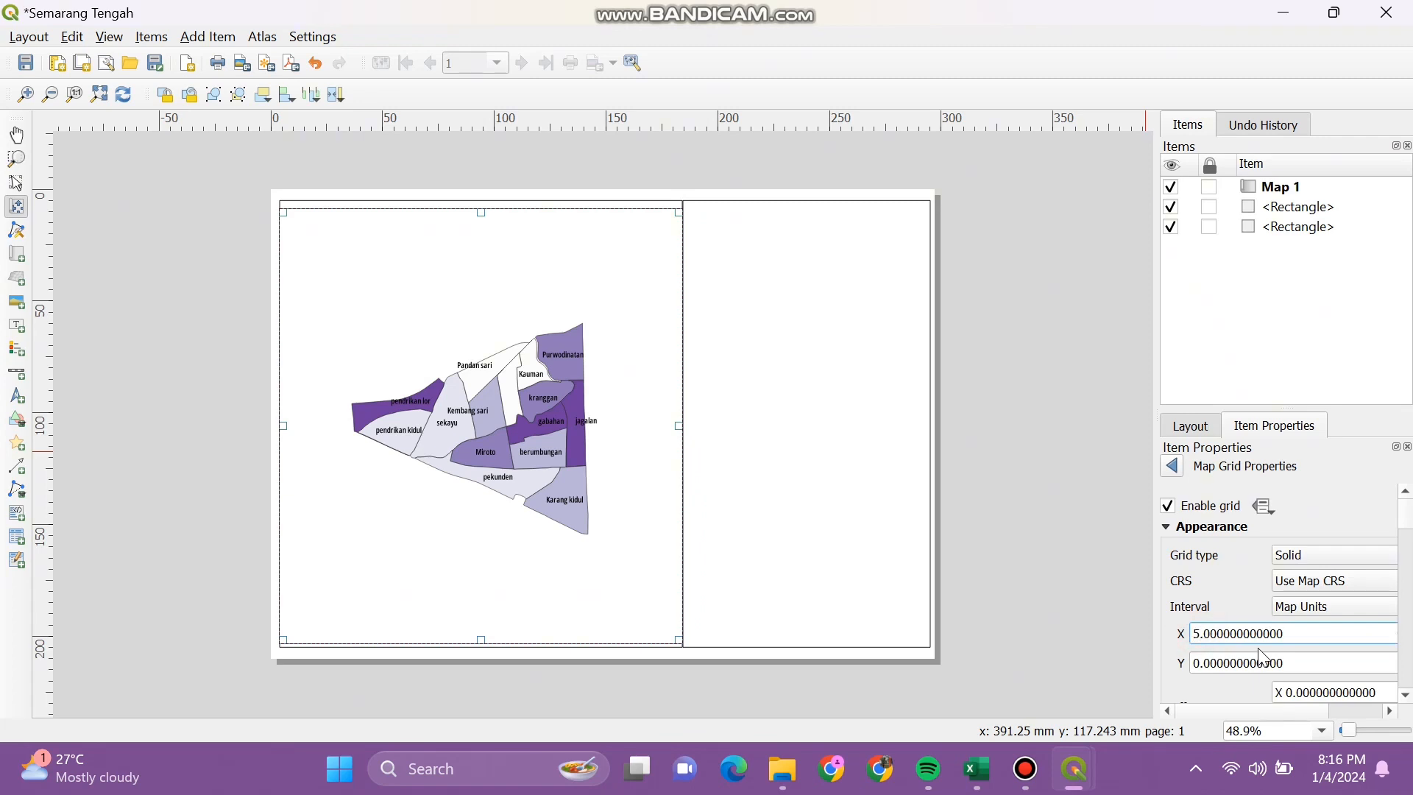
pyautogui.click(1201, 664)
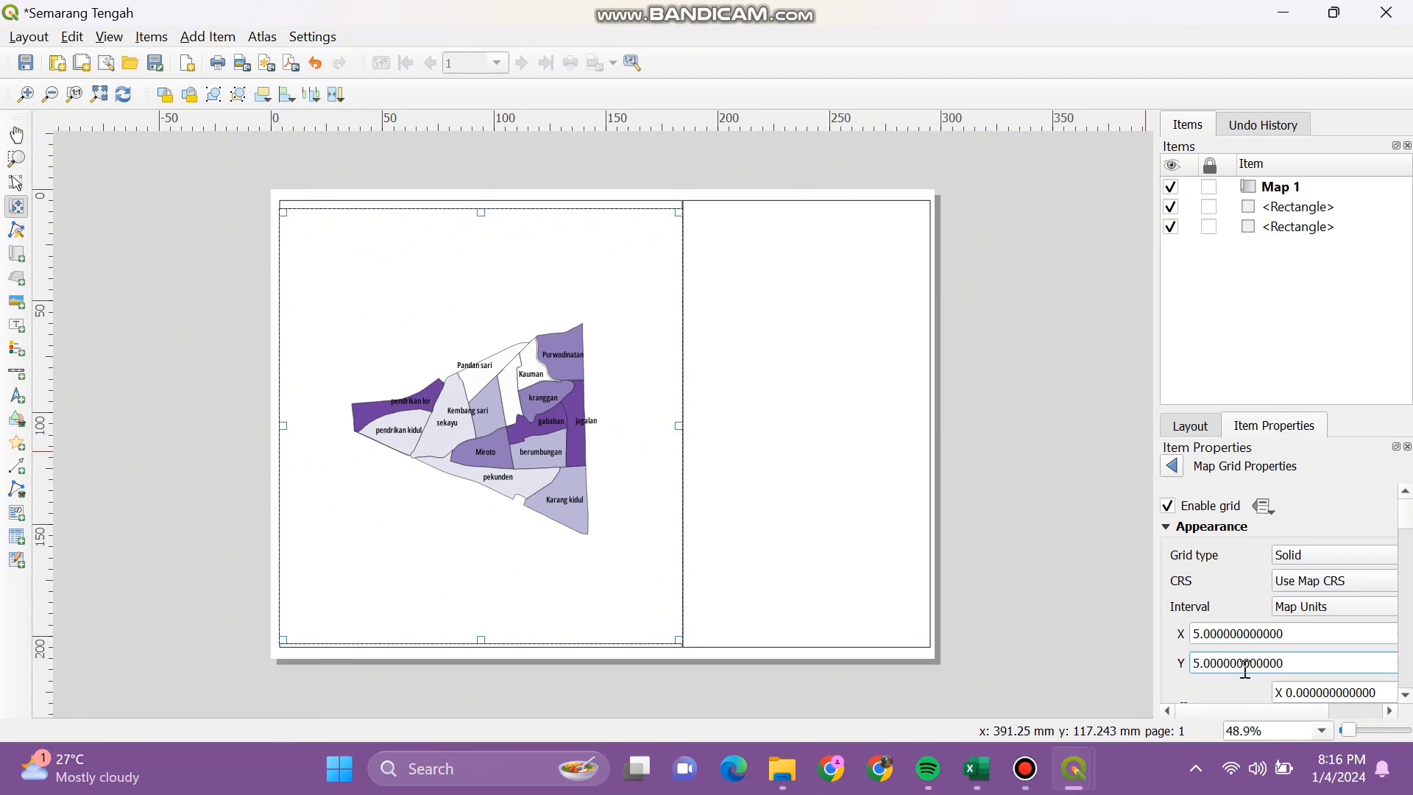
pyautogui.scroll(-2, 1361, 631)
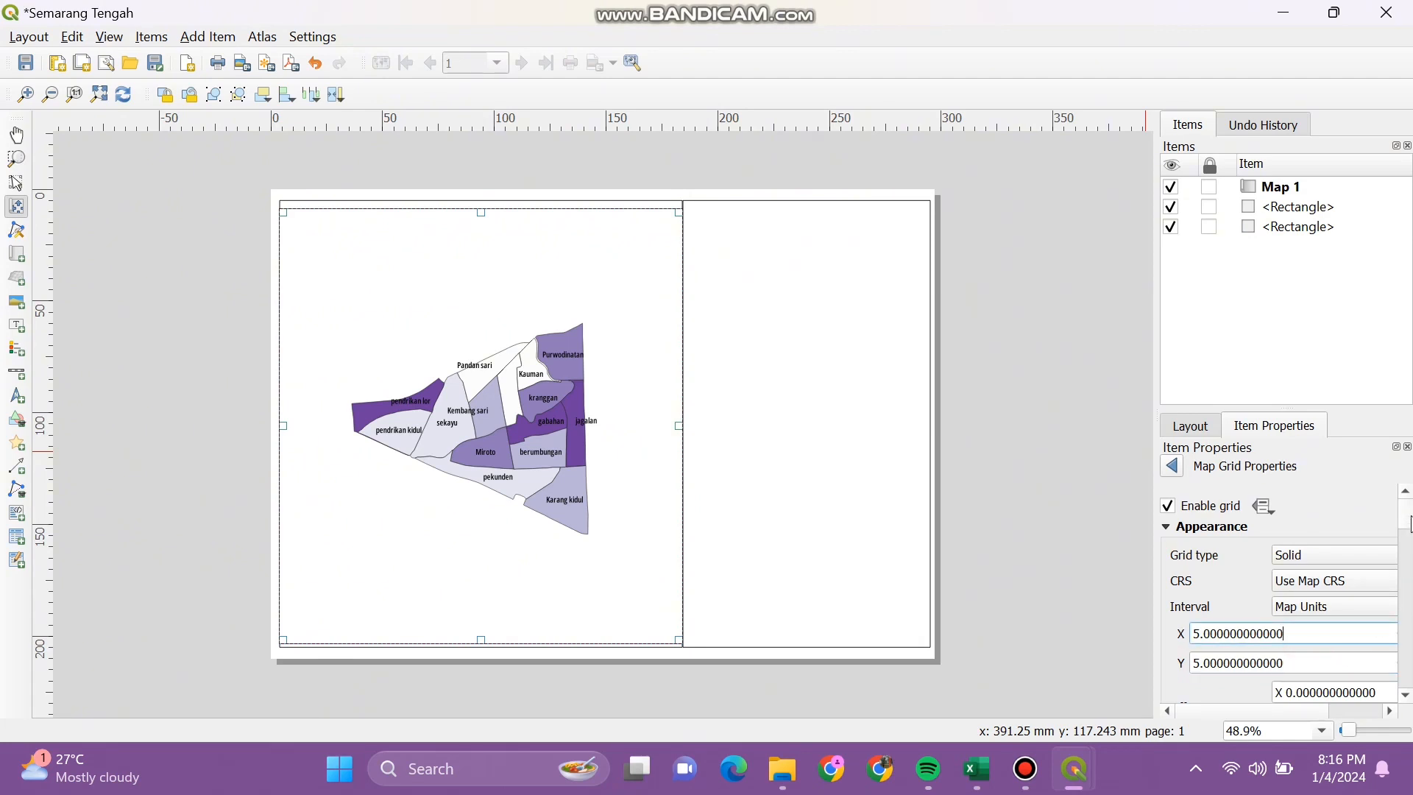
pyautogui.moveTo(1406, 515); pyautogui.dragTo(1393, 564)
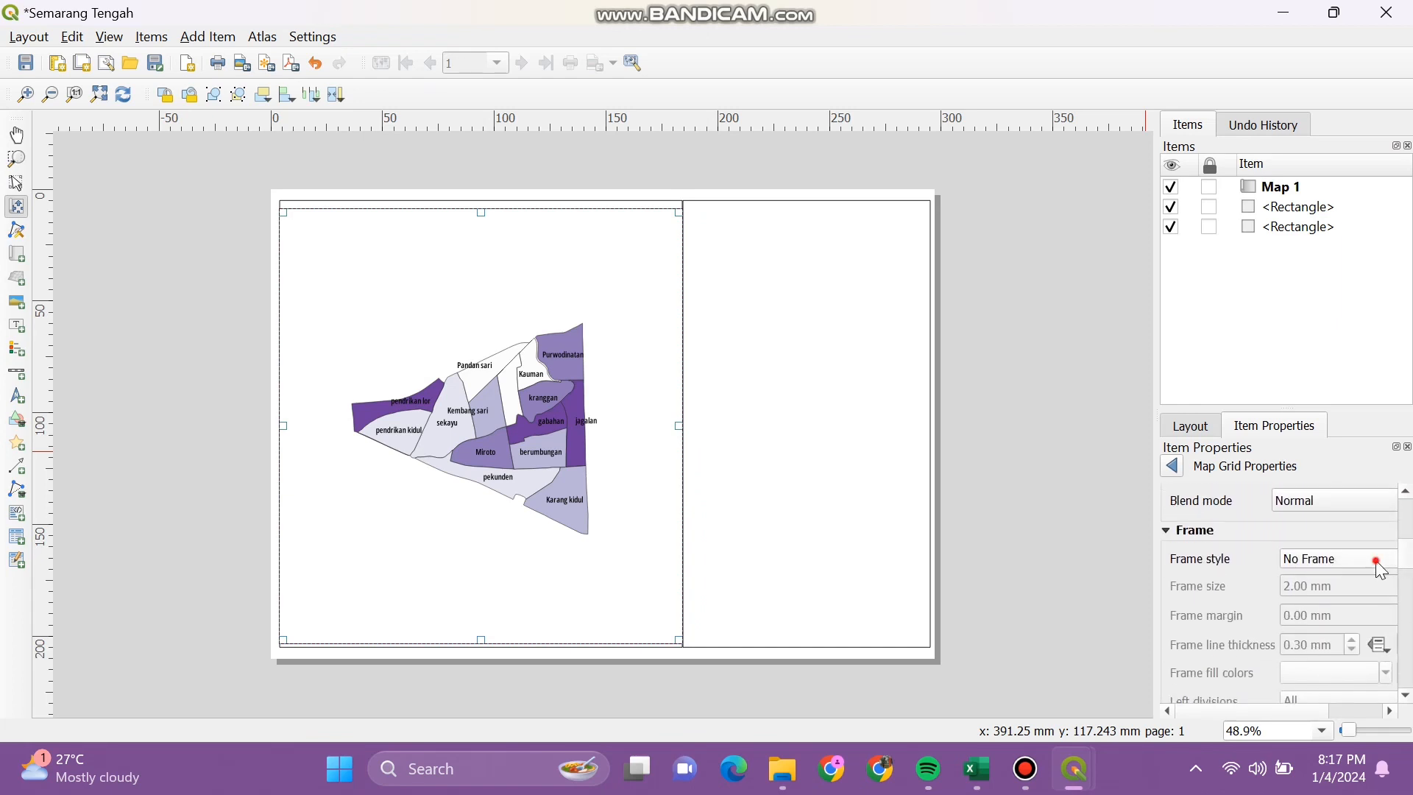
# Step: Change Grid 1's frame style from No Frame to Zebra
pyautogui.click(1376, 561)
pyautogui.click(1346, 577)
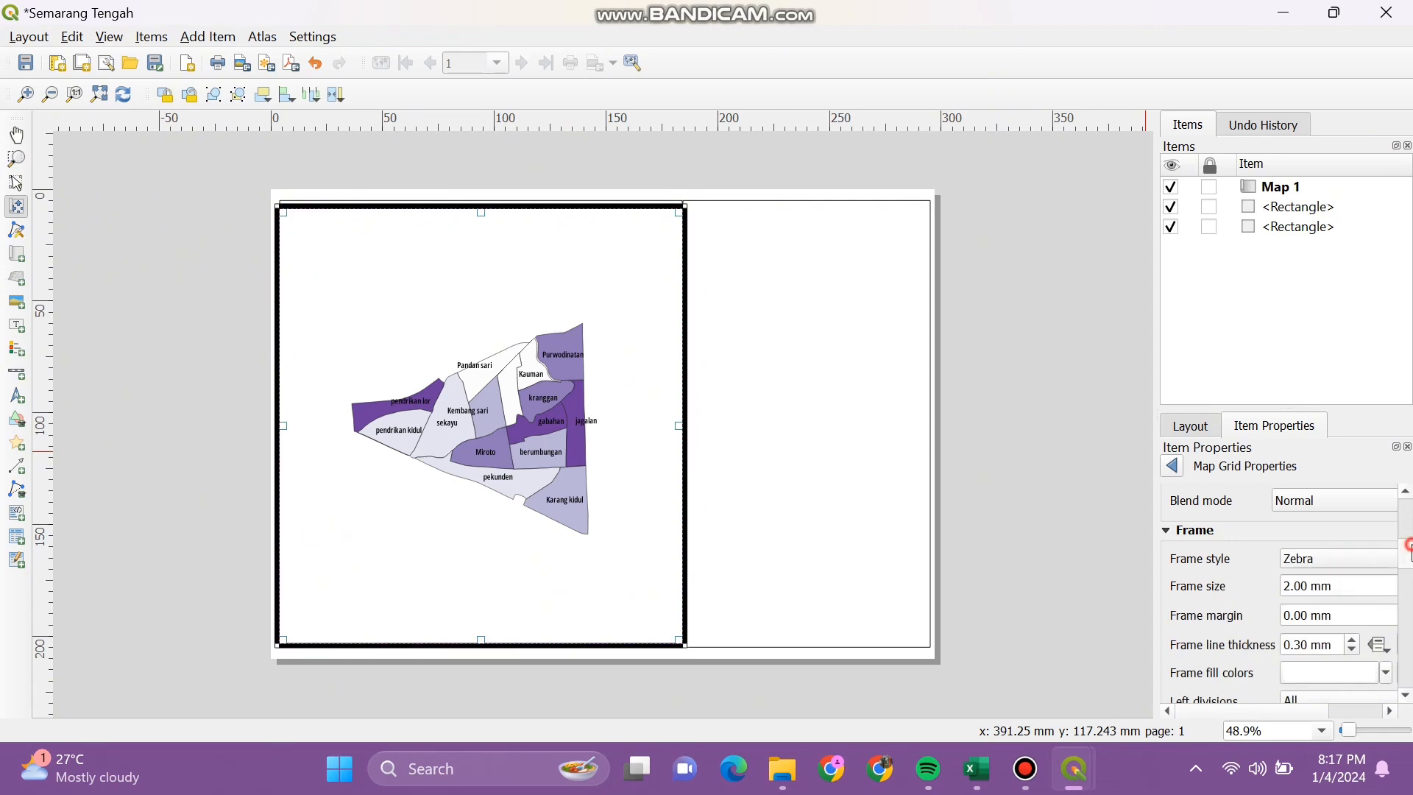
pyautogui.moveTo(1409, 547); pyautogui.dragTo(1409, 562)
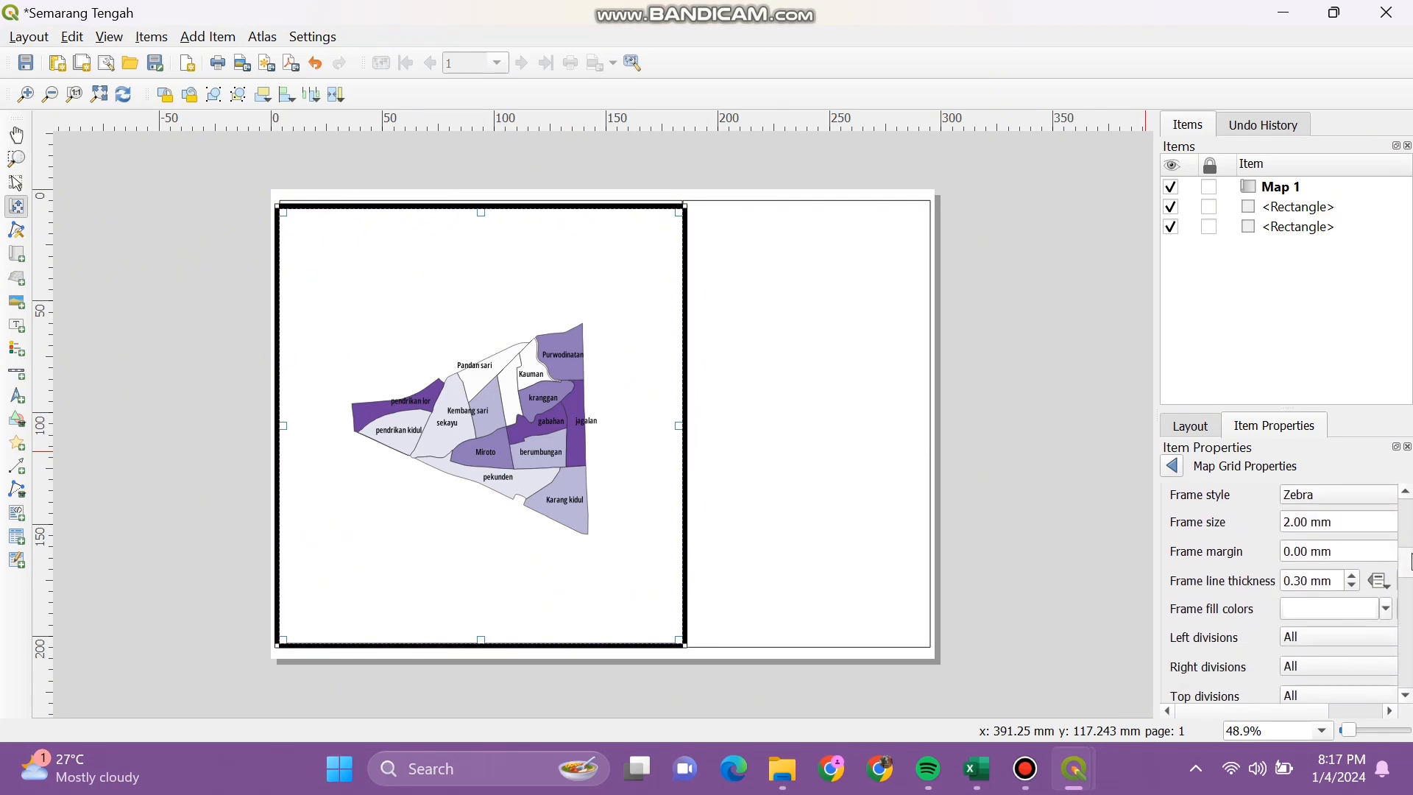
pyautogui.moveTo(1411, 561); pyautogui.dragTo(1402, 618)
# Step: Enable Draw Coordinates for Grid 1, with all left-side labels placed inside the frame
pyautogui.click(1185, 527)
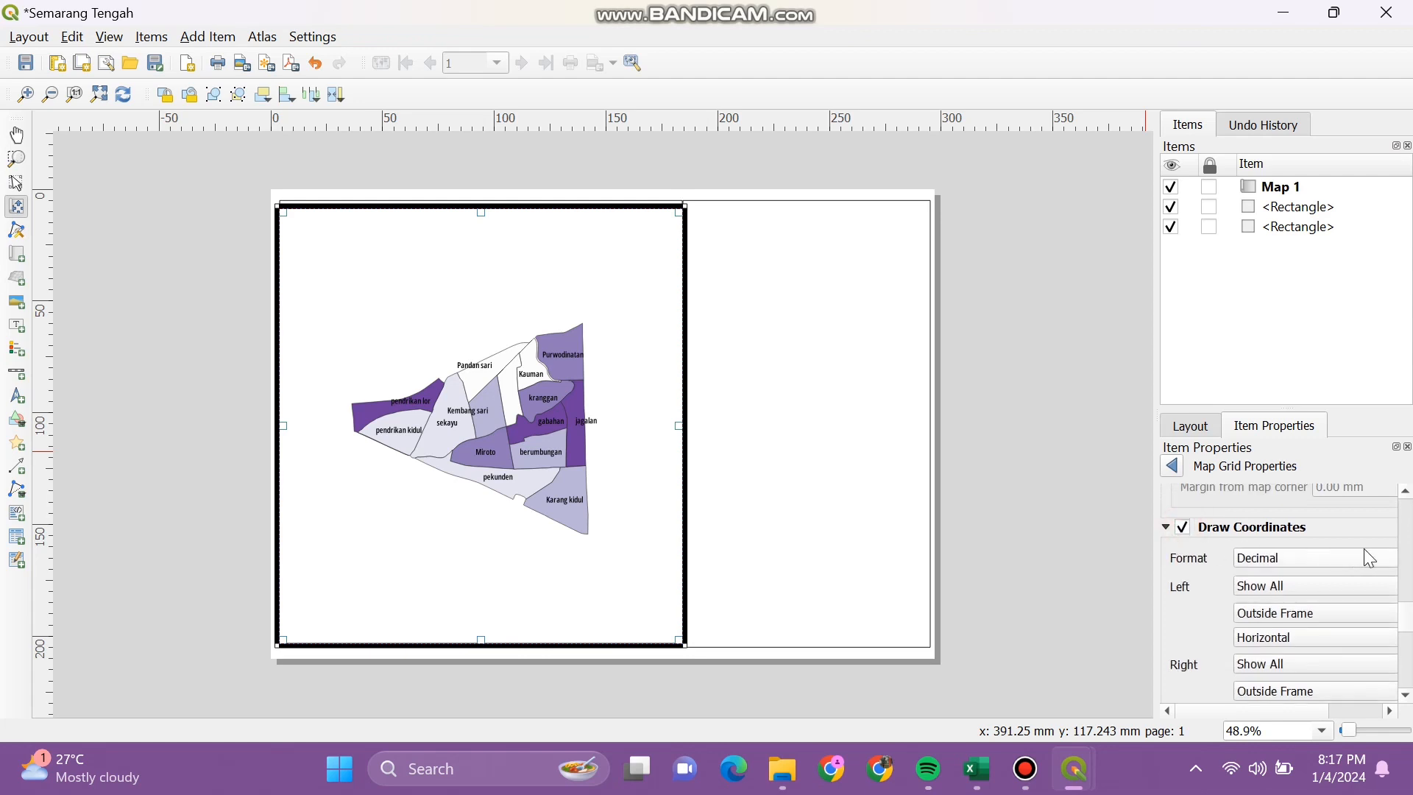
pyautogui.moveTo(1404, 619); pyautogui.dragTo(1382, 670)
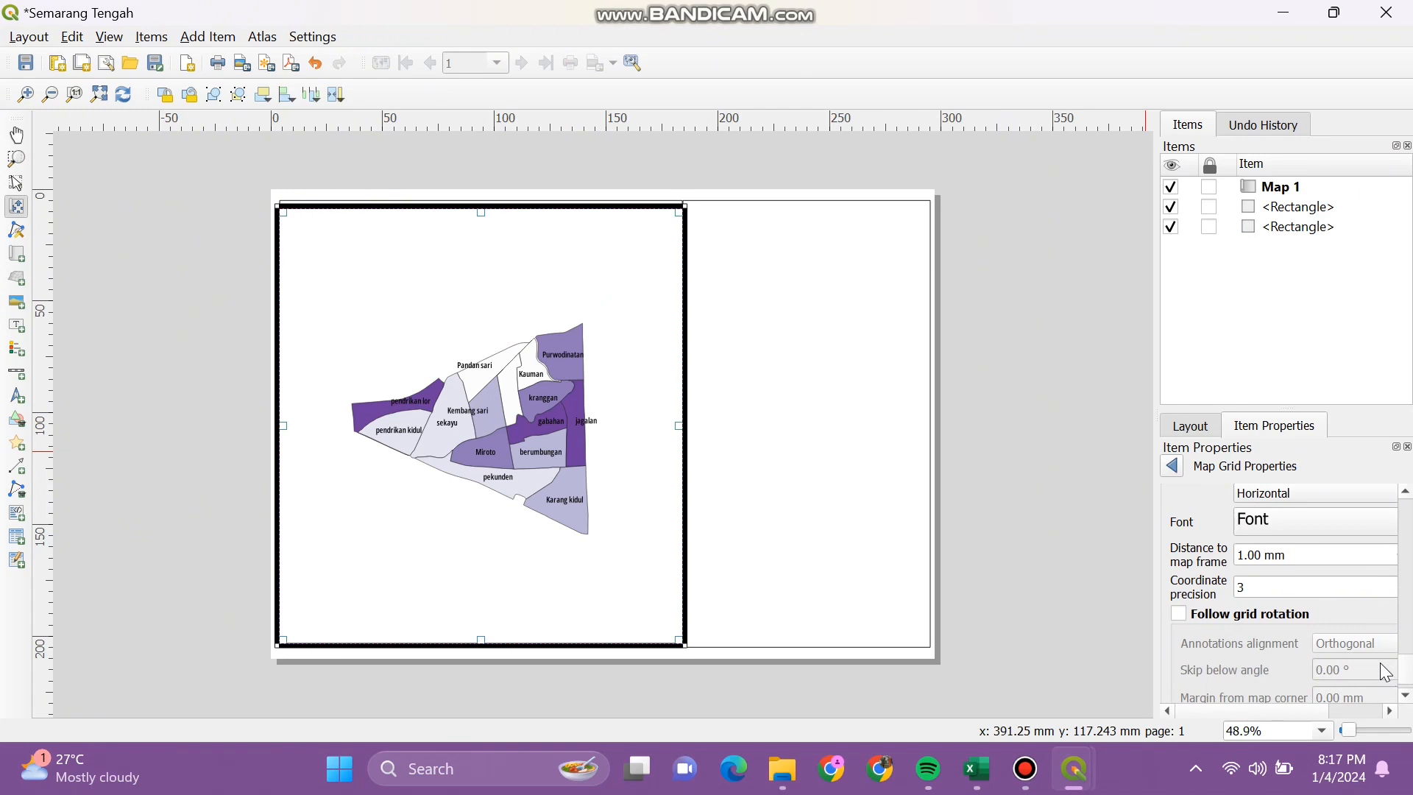
pyautogui.moveTo(1407, 671); pyautogui.dragTo(1411, 614)
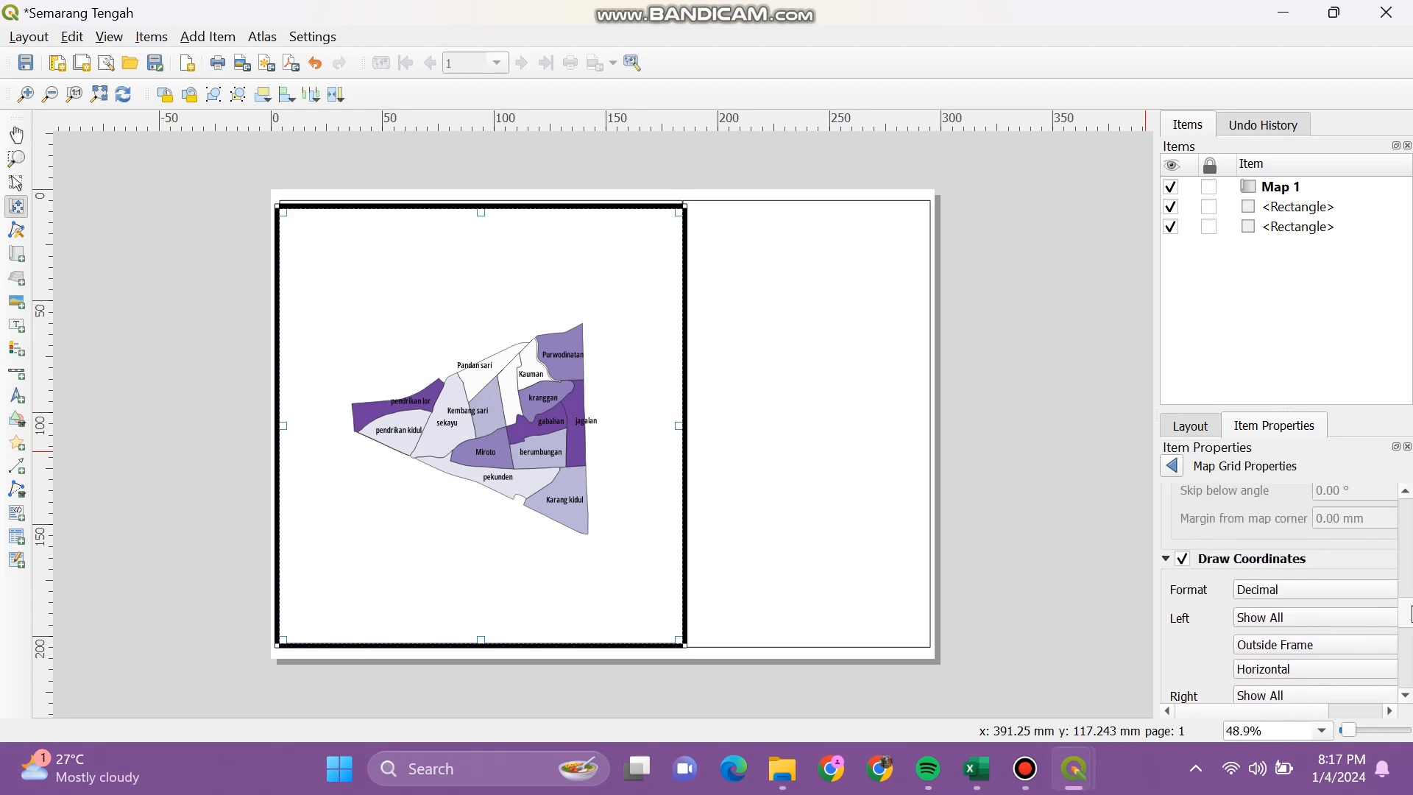
pyautogui.click(1310, 621)
pyautogui.click(1317, 622)
pyautogui.click(1317, 644)
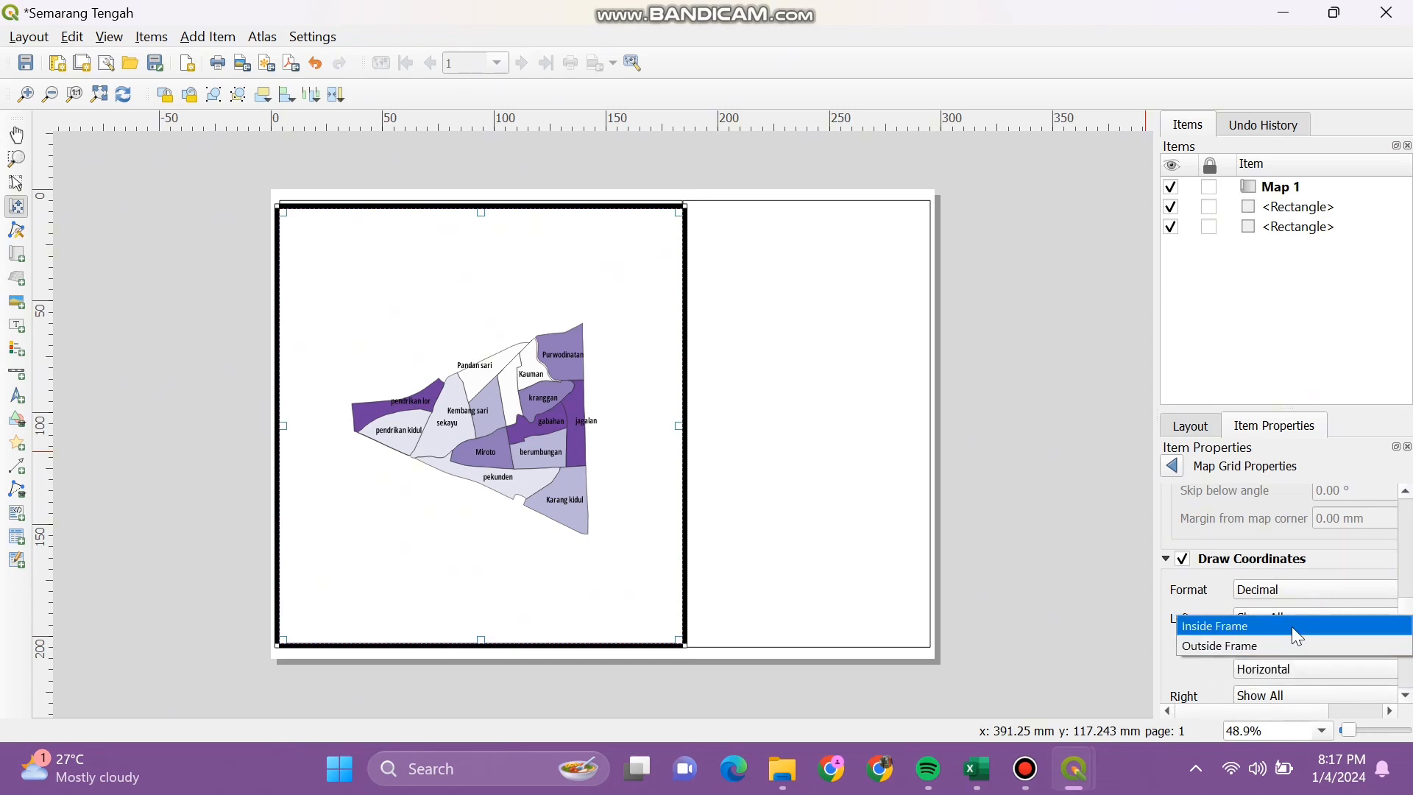
pyautogui.click(1291, 623)
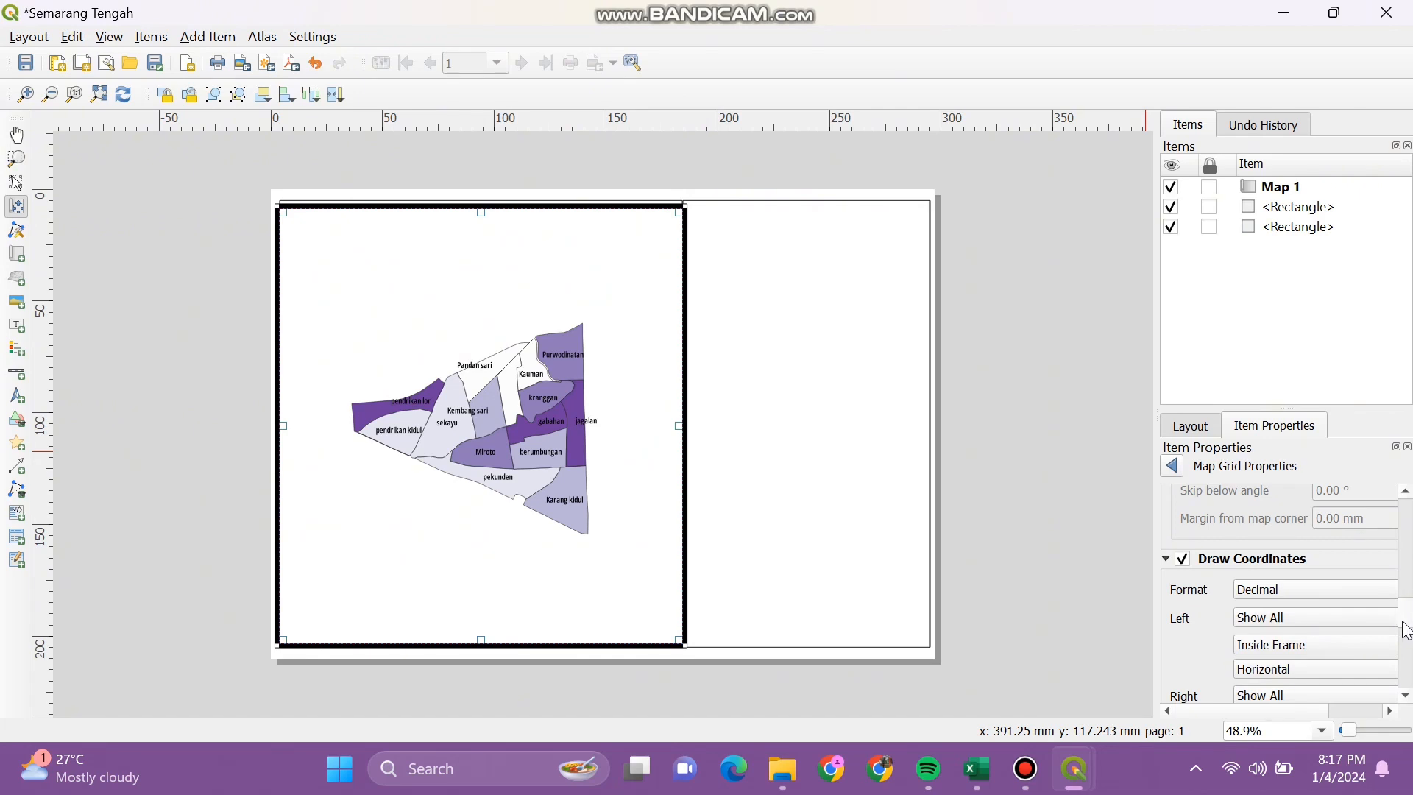
# Step: Place the right, top and bottom coordinate labels inside the frame as well
pyautogui.scroll(-3, 1407, 633)
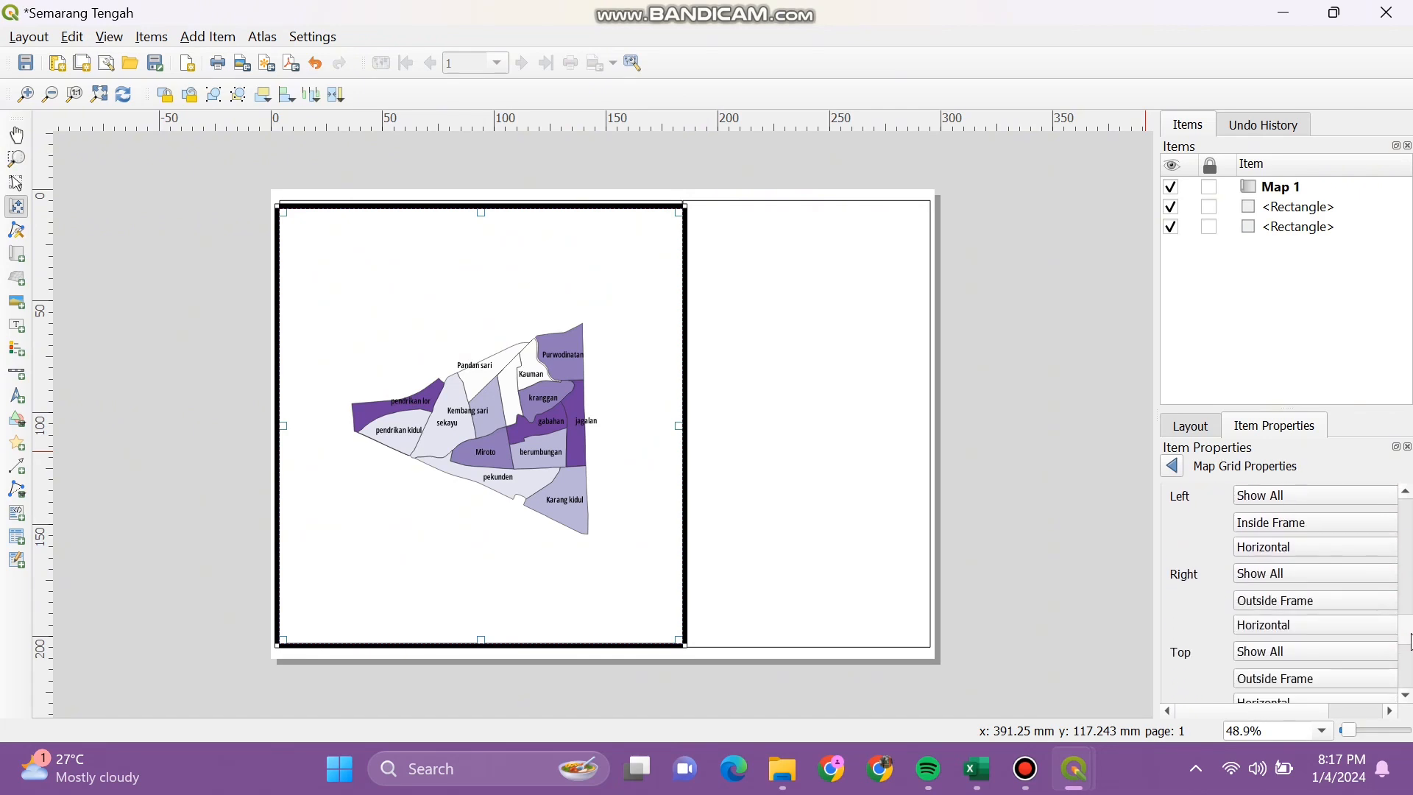
pyautogui.scroll(-1, 1410, 641)
pyautogui.click(1367, 591)
pyautogui.click(1342, 573)
pyautogui.click(1344, 669)
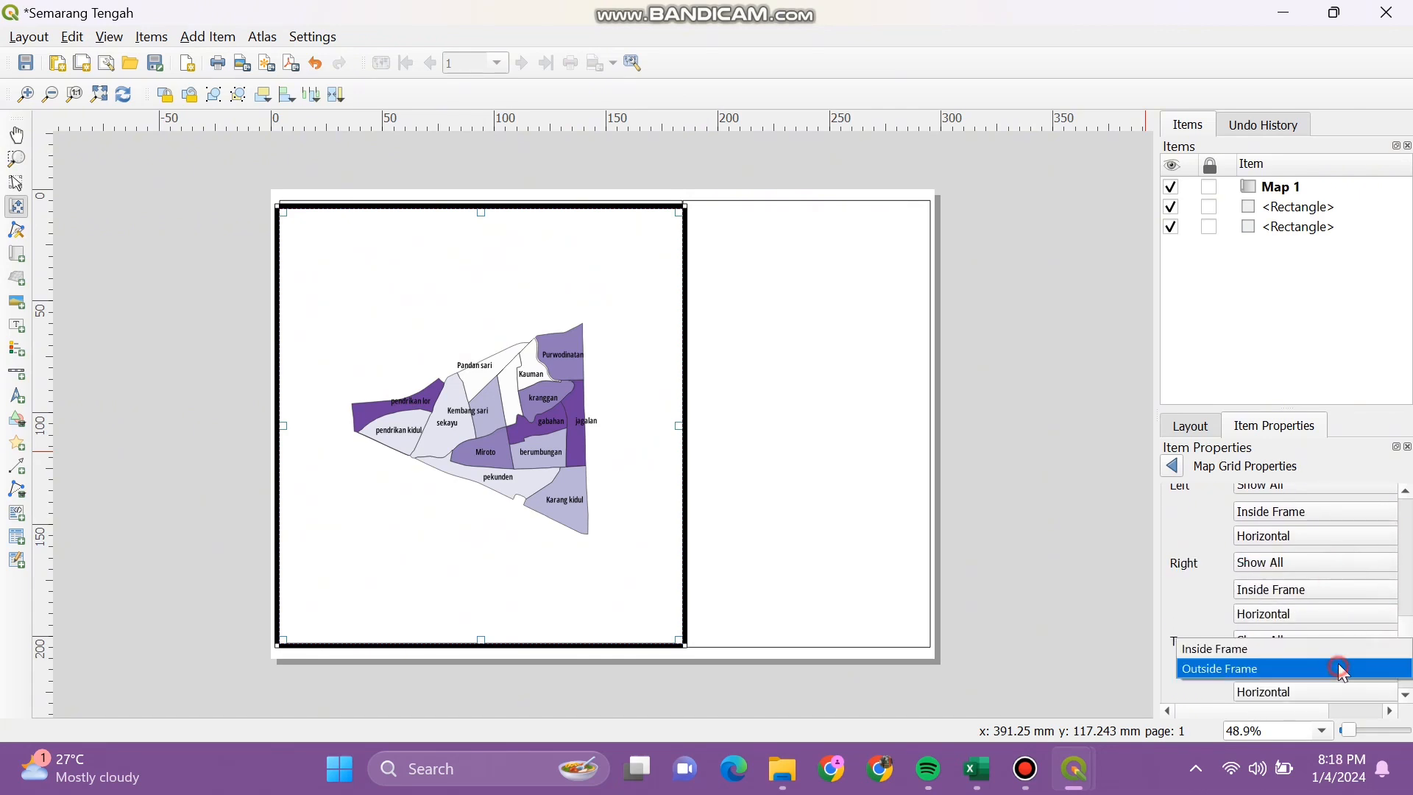
pyautogui.click(1335, 647)
pyautogui.scroll(-2, 1376, 647)
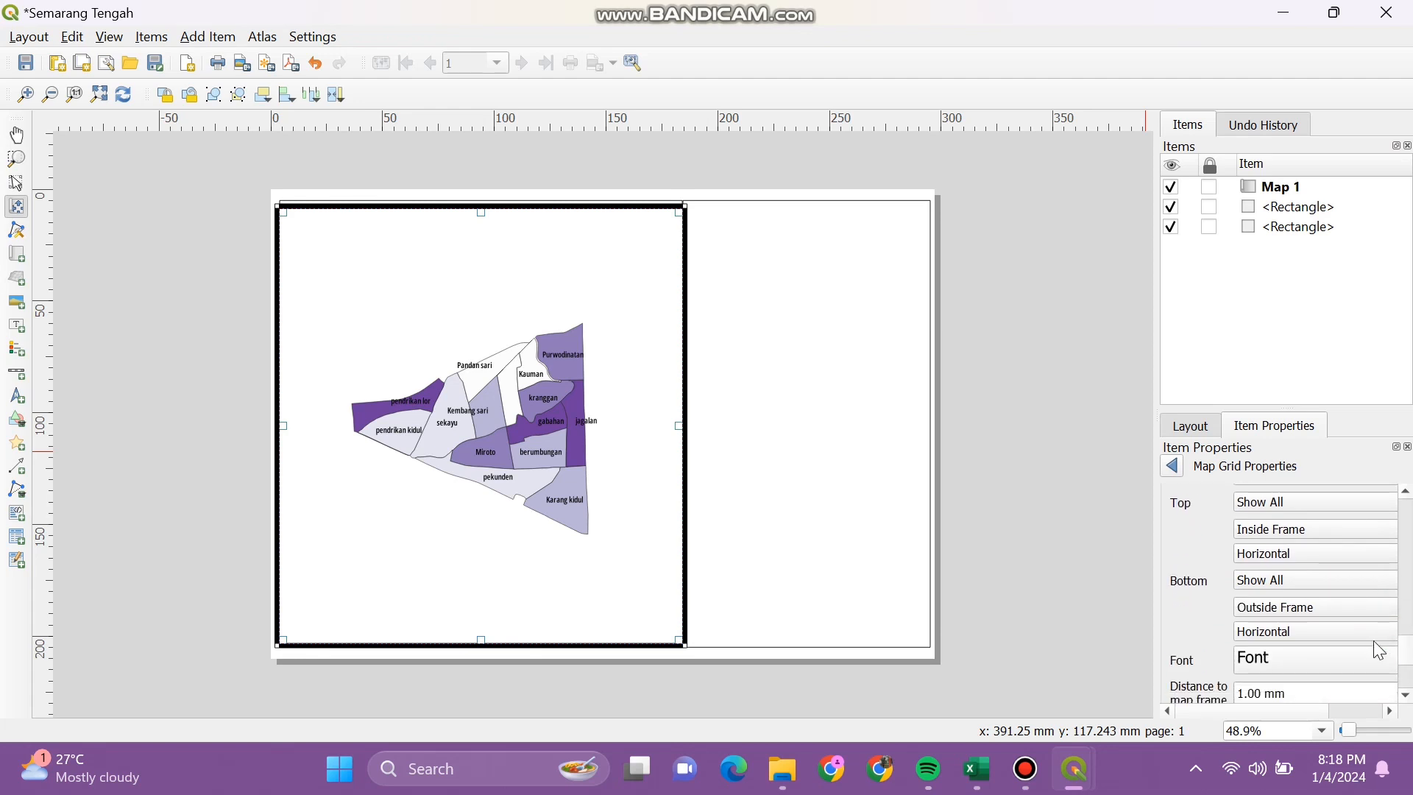
pyautogui.click(1349, 608)
pyautogui.click(1322, 586)
pyautogui.moveTo(1410, 657)
pyautogui.mouseDown()
pyautogui.moveTo(1410, 681)
pyautogui.moveTo(1411, 668)
pyautogui.mouseUp()
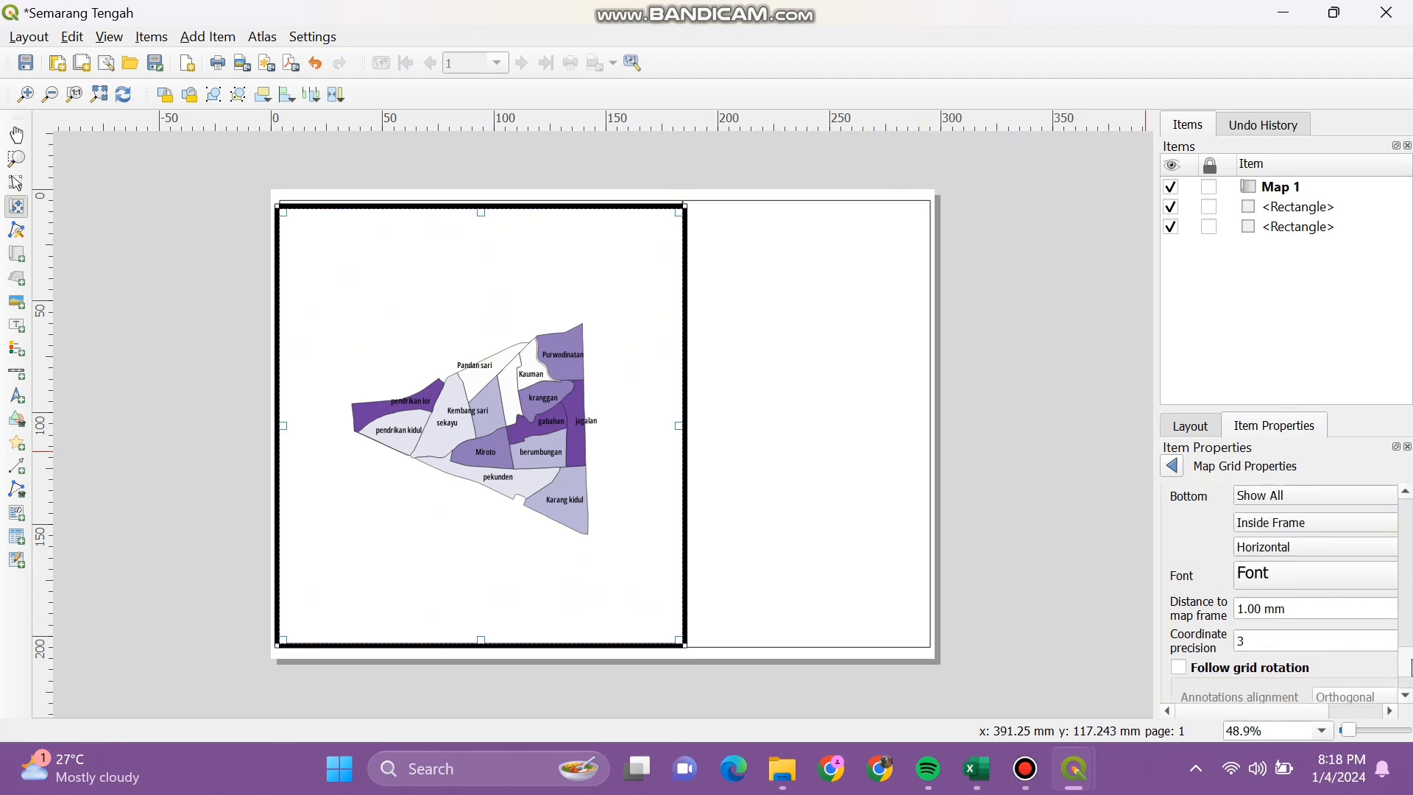
pyautogui.moveTo(1411, 666); pyautogui.dragTo(1410, 677)
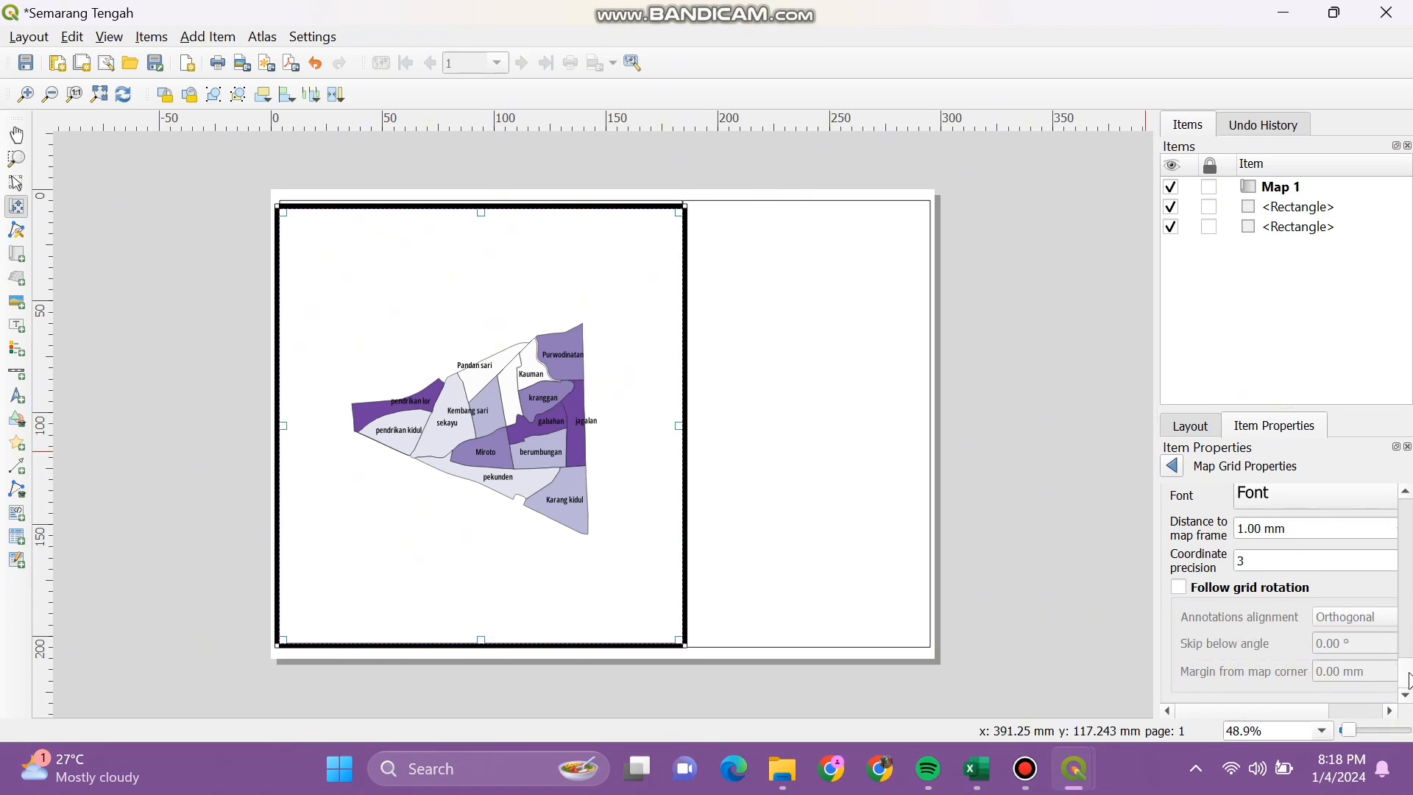
pyautogui.scroll(-2, 1410, 604)
pyautogui.moveTo(1410, 595); pyautogui.dragTo(1410, 523)
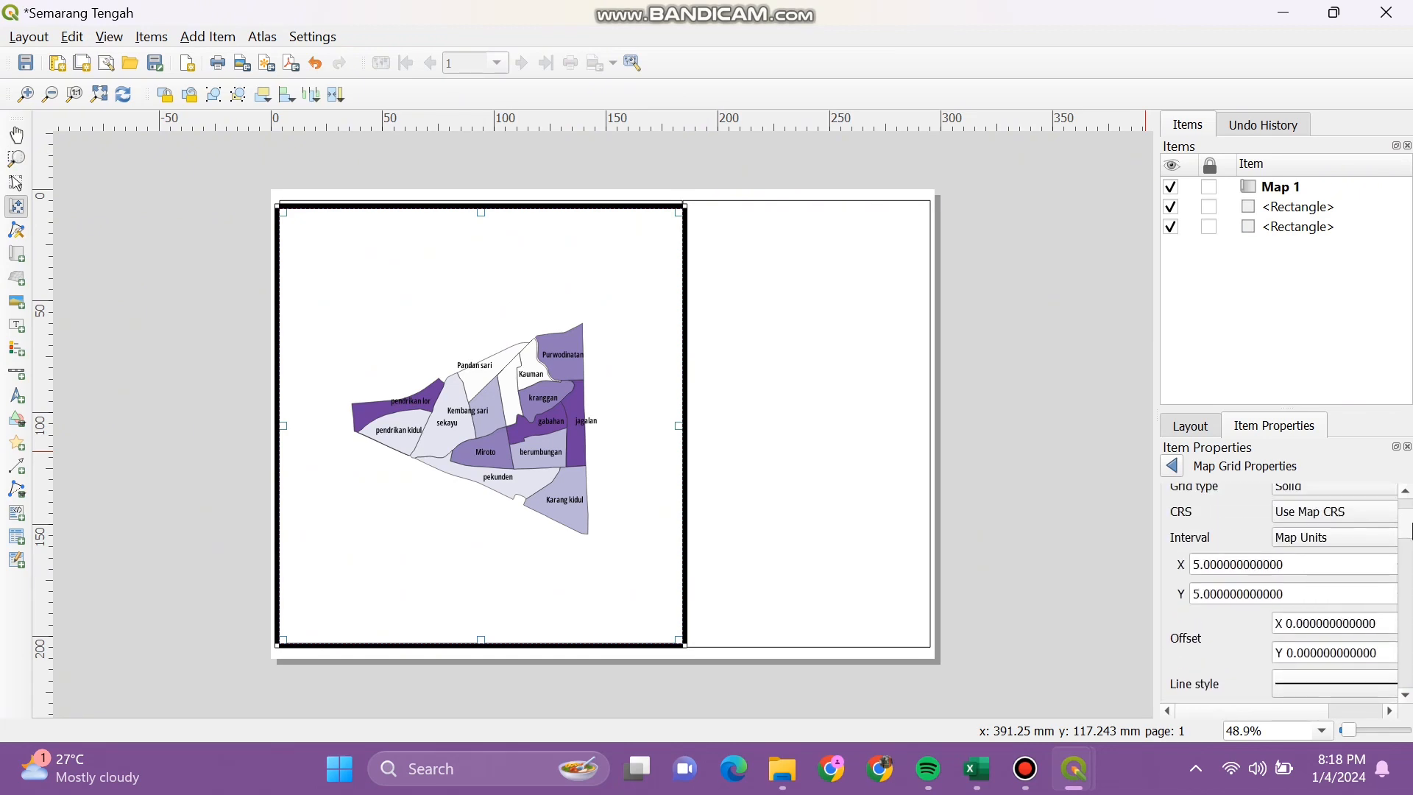
# Step: Select Grid 1's X and Y interval values and thicken the grid line style
pyautogui.click(1197, 564)
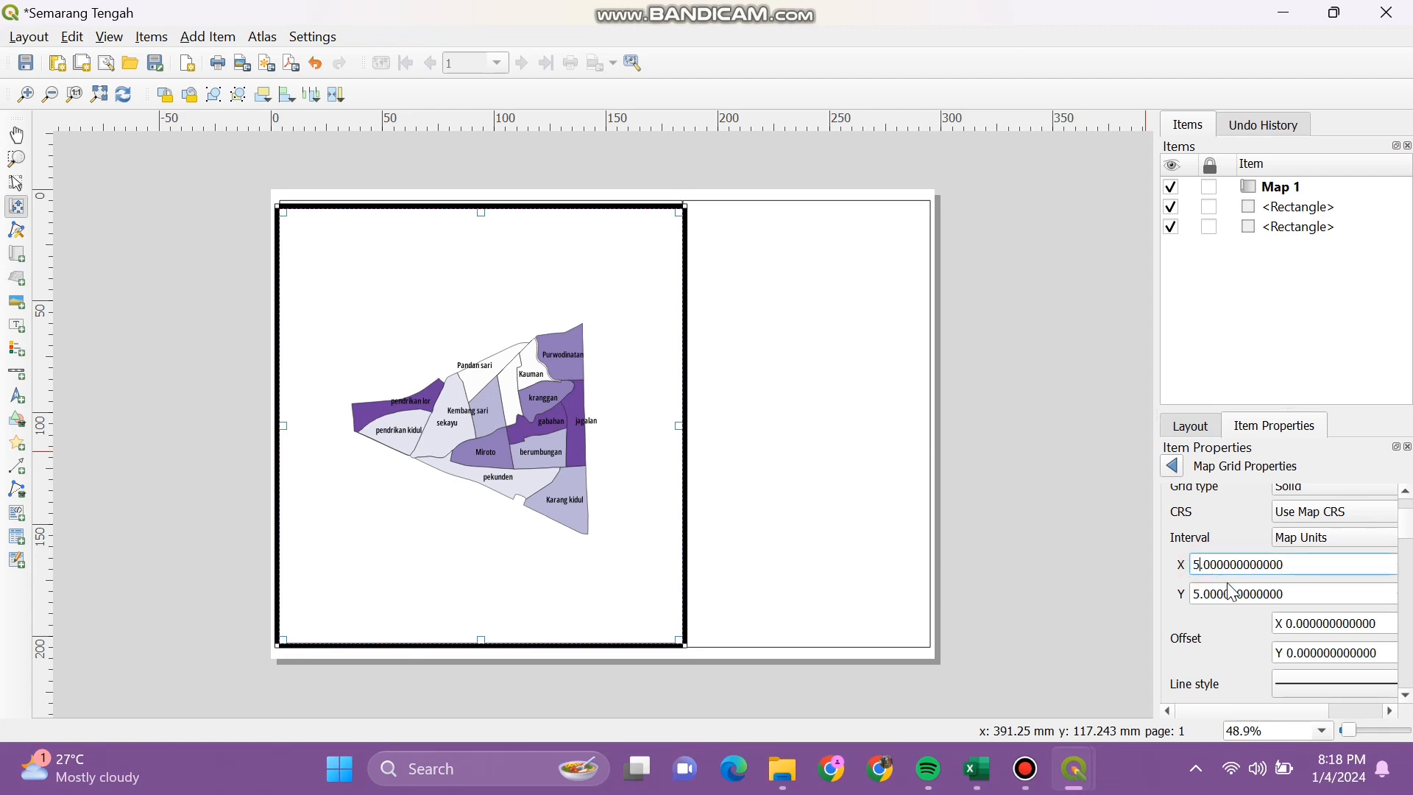
pyautogui.hotkey('ctrl', 'a')
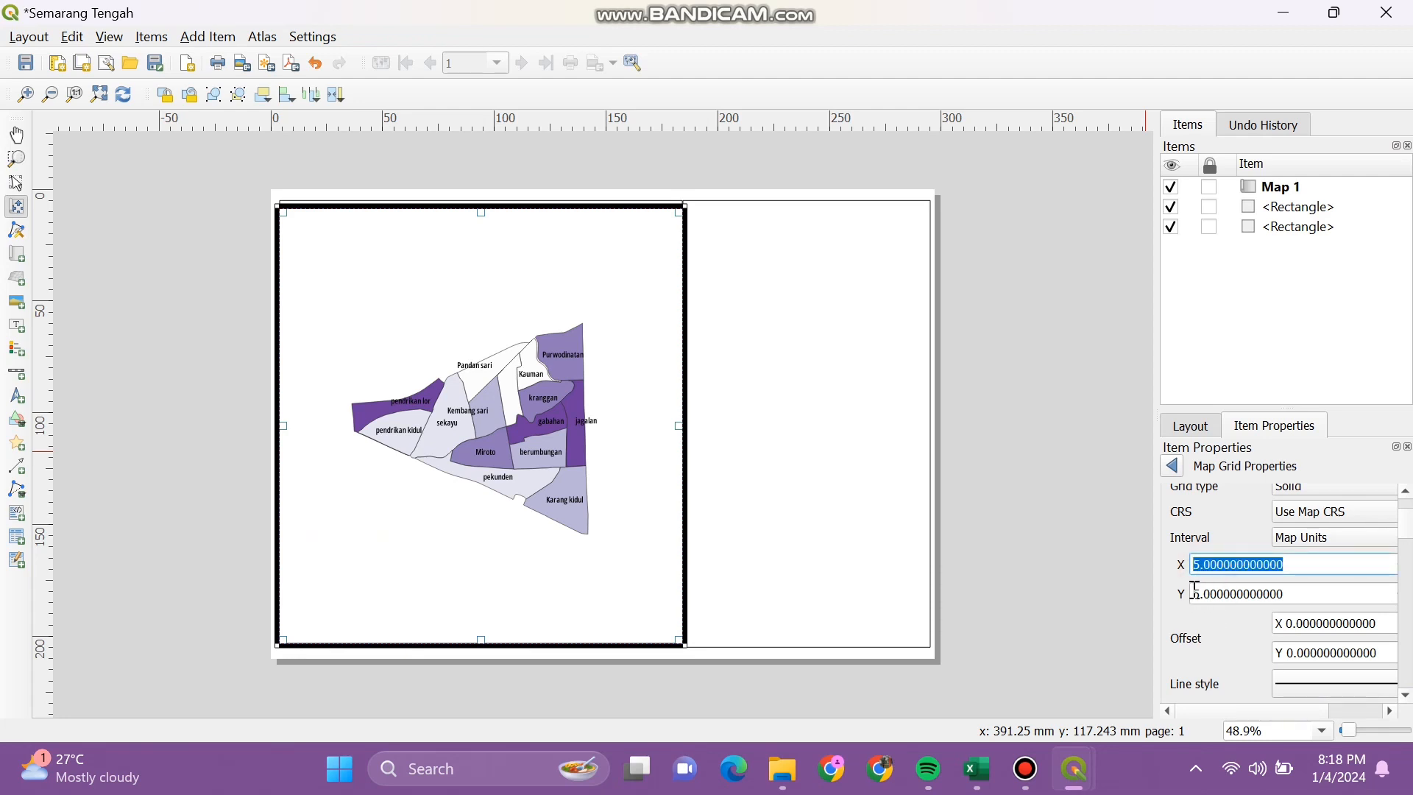
pyautogui.click(1197, 594)
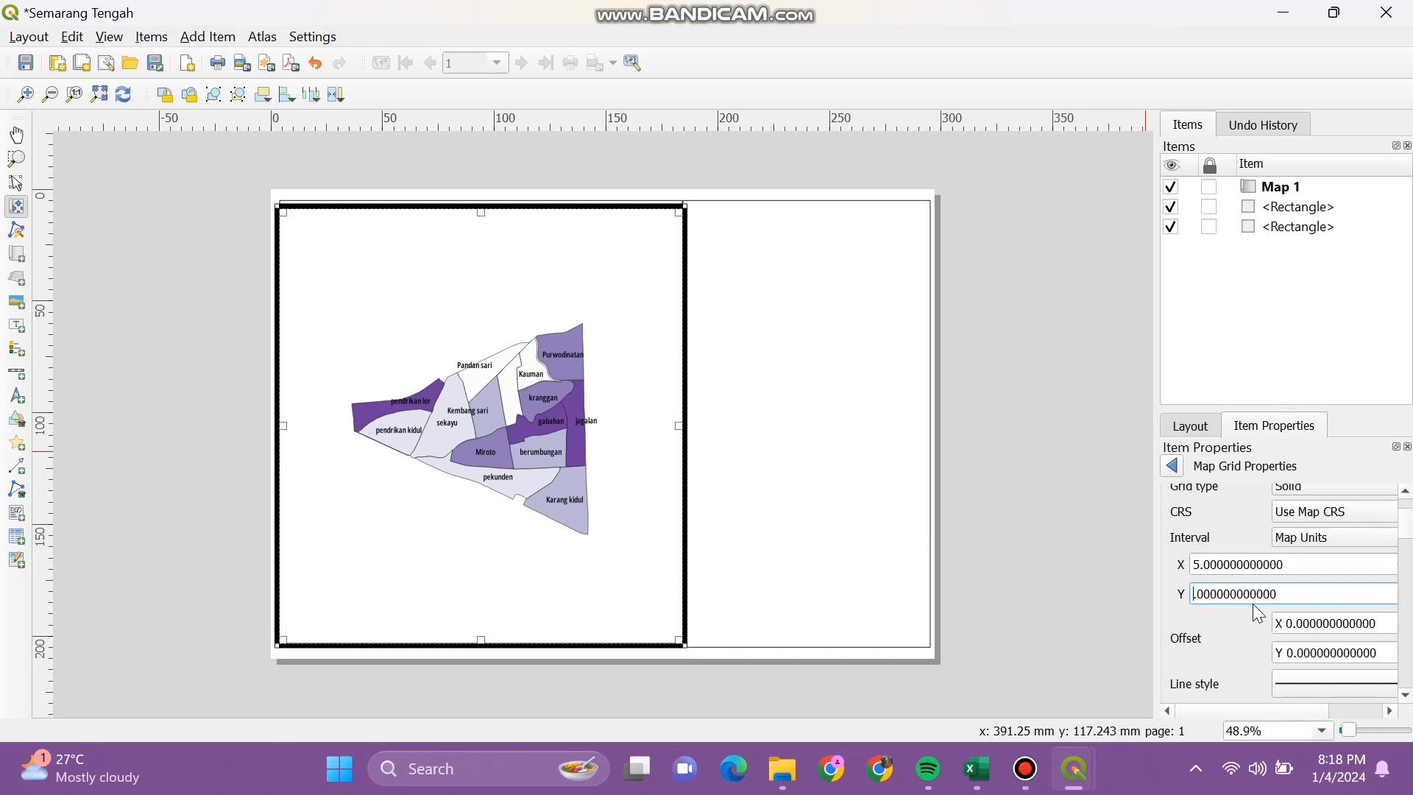
pyautogui.hotkey('ctrl', 'a')
pyautogui.moveTo(1264, 713); pyautogui.dragTo(1323, 711)
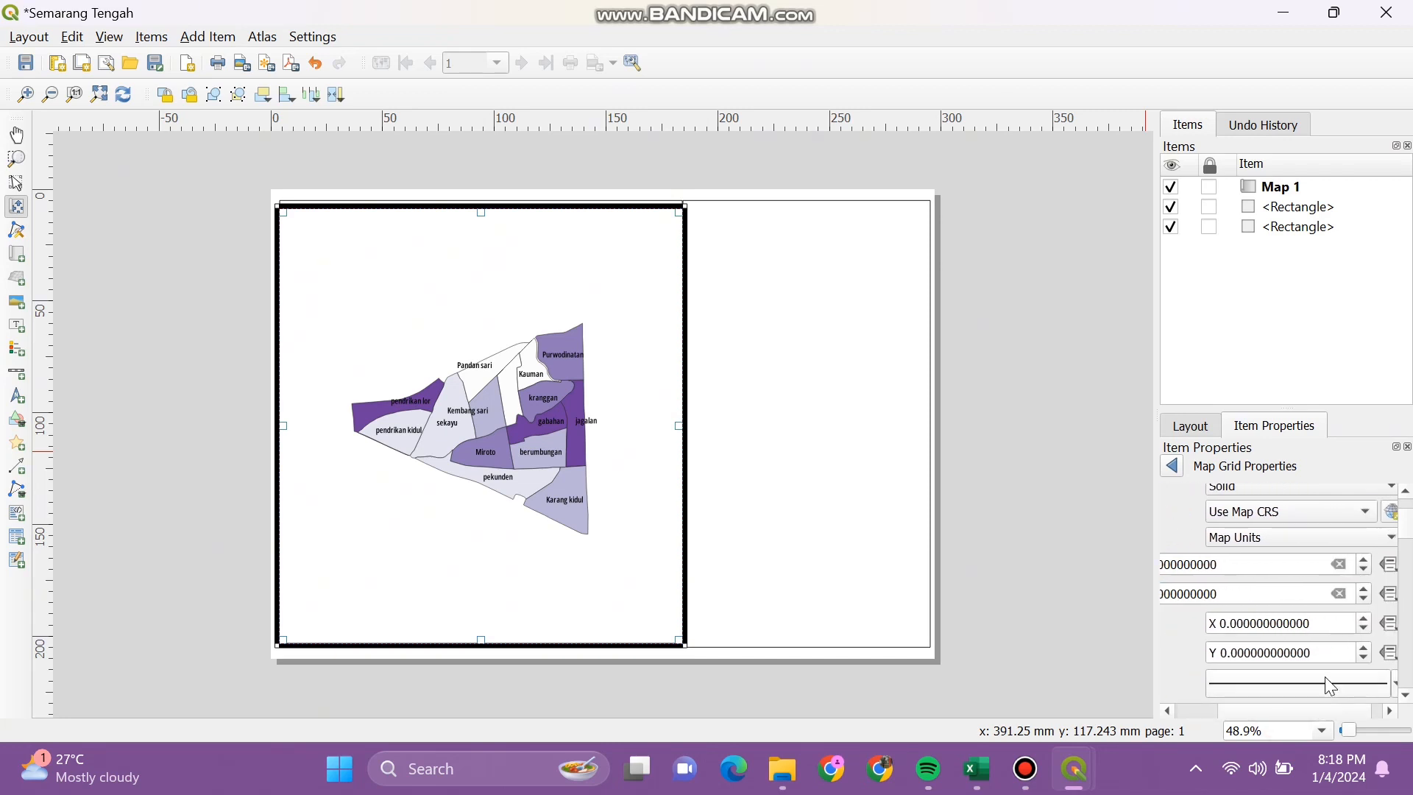
pyautogui.scroll(4, 1327, 684)
pyautogui.scroll(-1, 1337, 658)
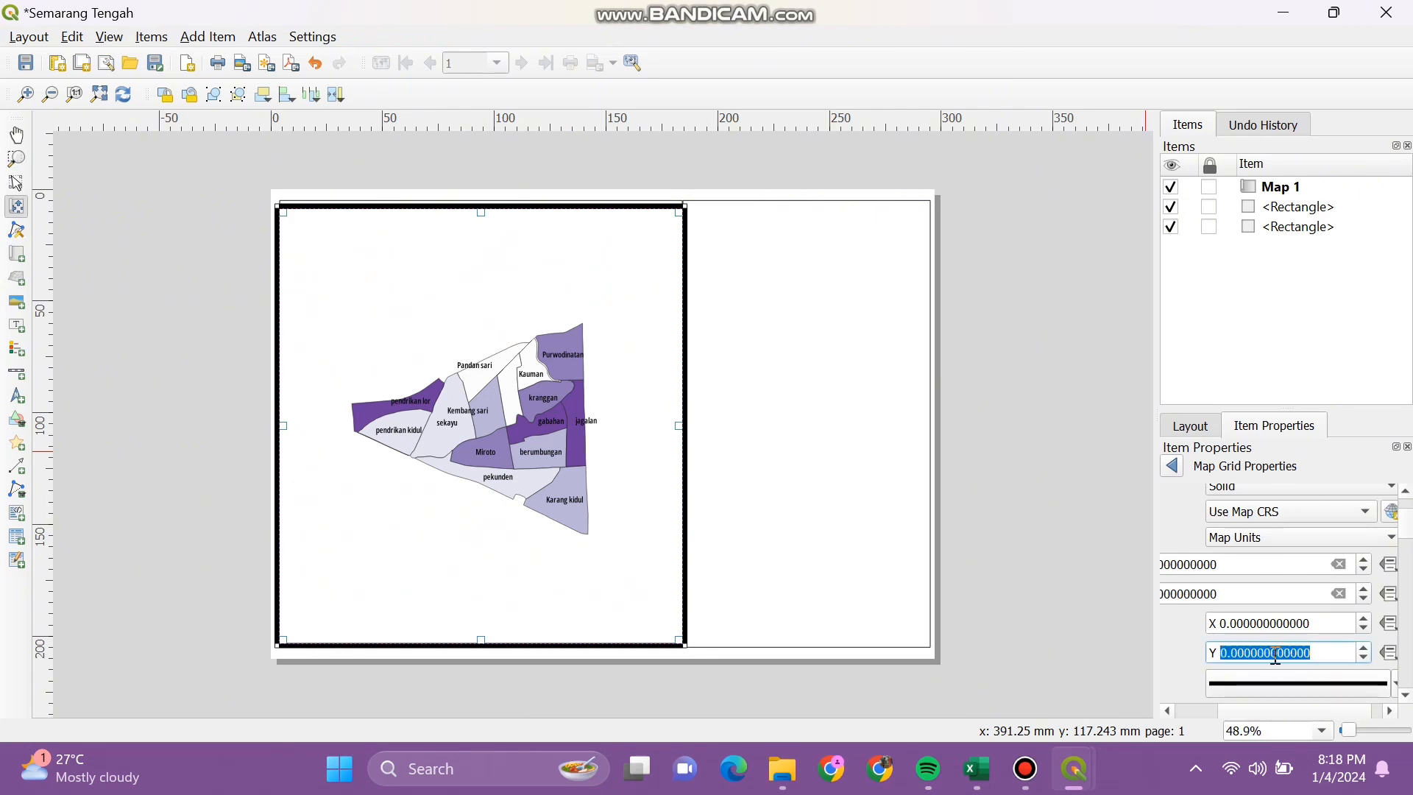
# Step: Open the grid line's symbol settings and edit its Simple Line layer
pyautogui.click(1313, 684)
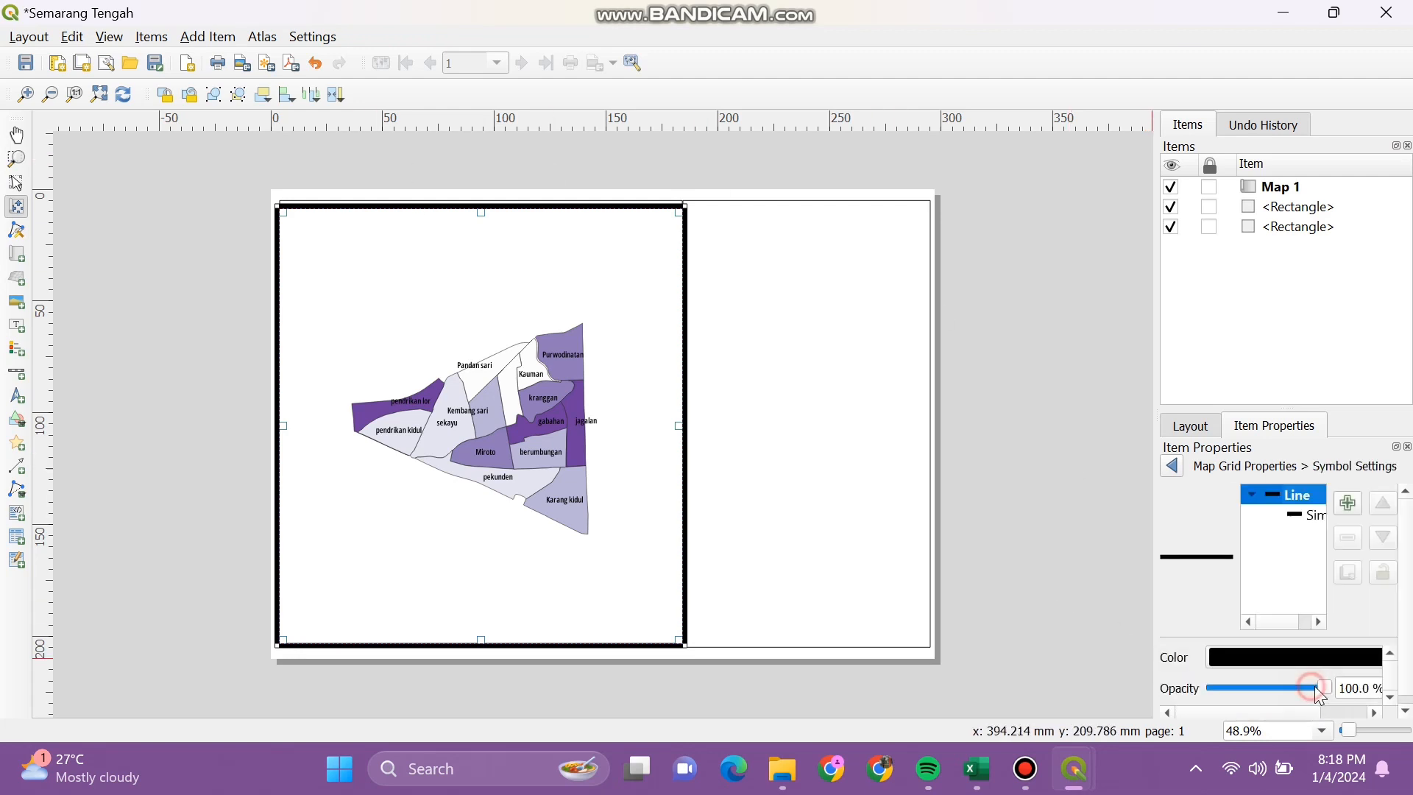
pyautogui.click(1288, 518)
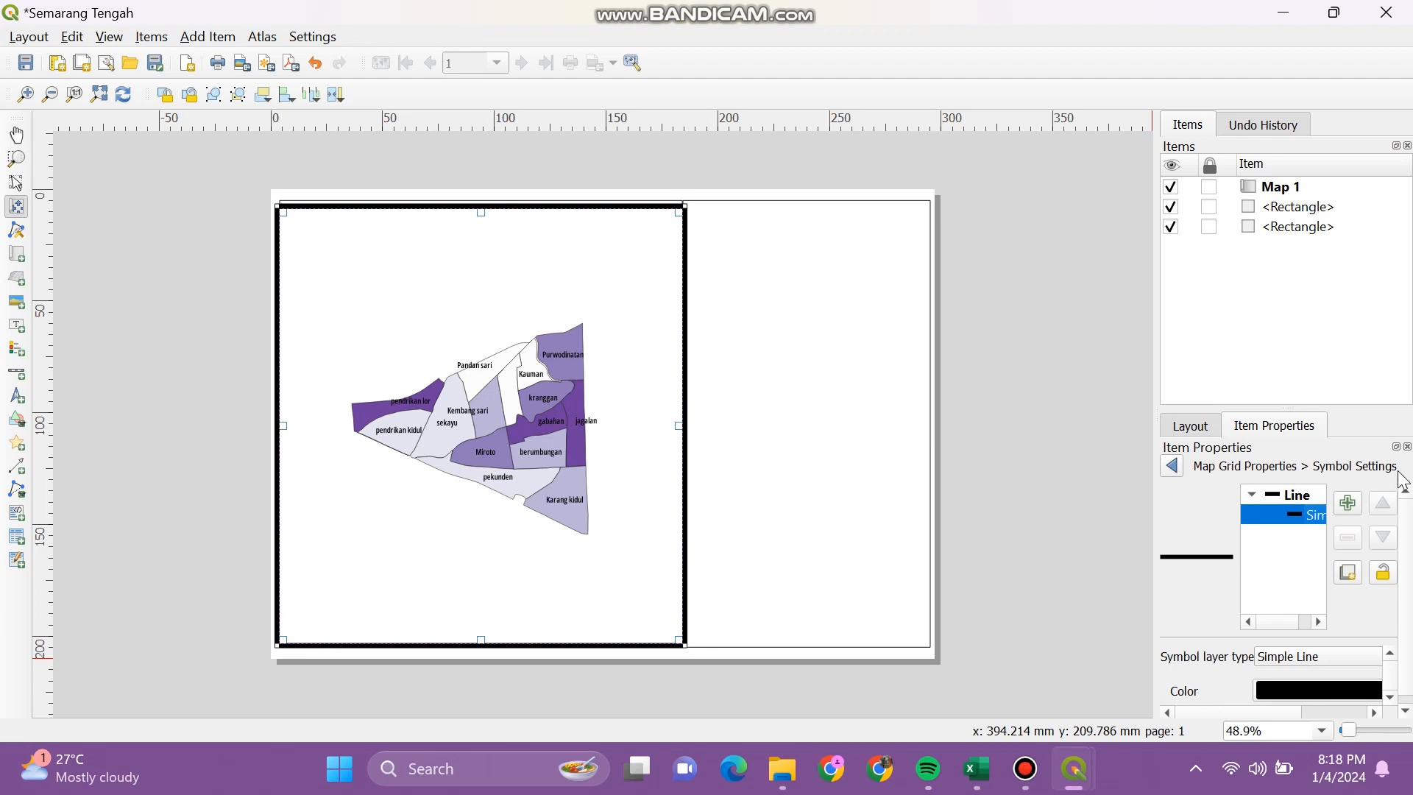
pyautogui.moveTo(1294, 707); pyautogui.dragTo(1306, 713)
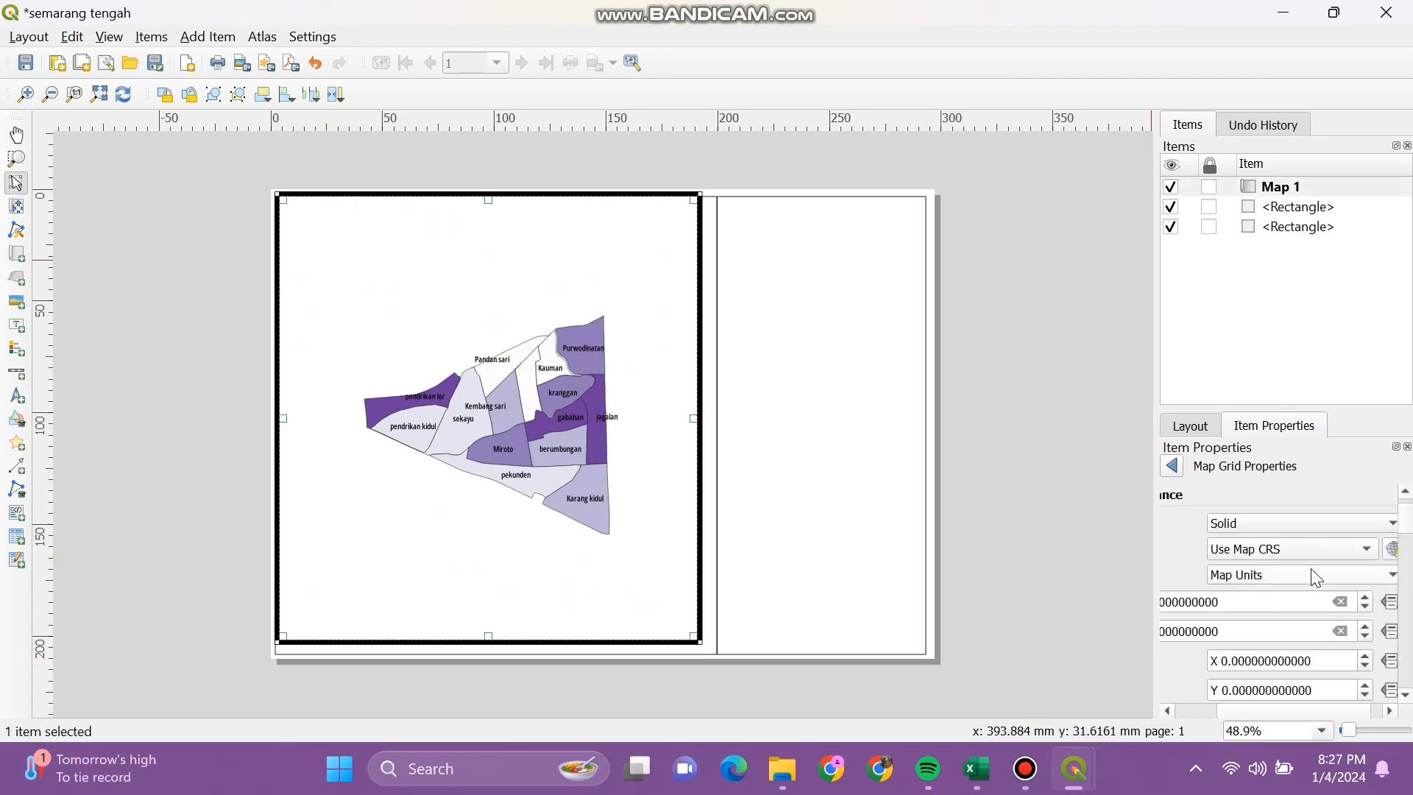
# Step: Measure the grid interval in centimeters and edit the Y interval, giving grid lines every 5 units
pyautogui.click(1307, 574)
pyautogui.click(1302, 634)
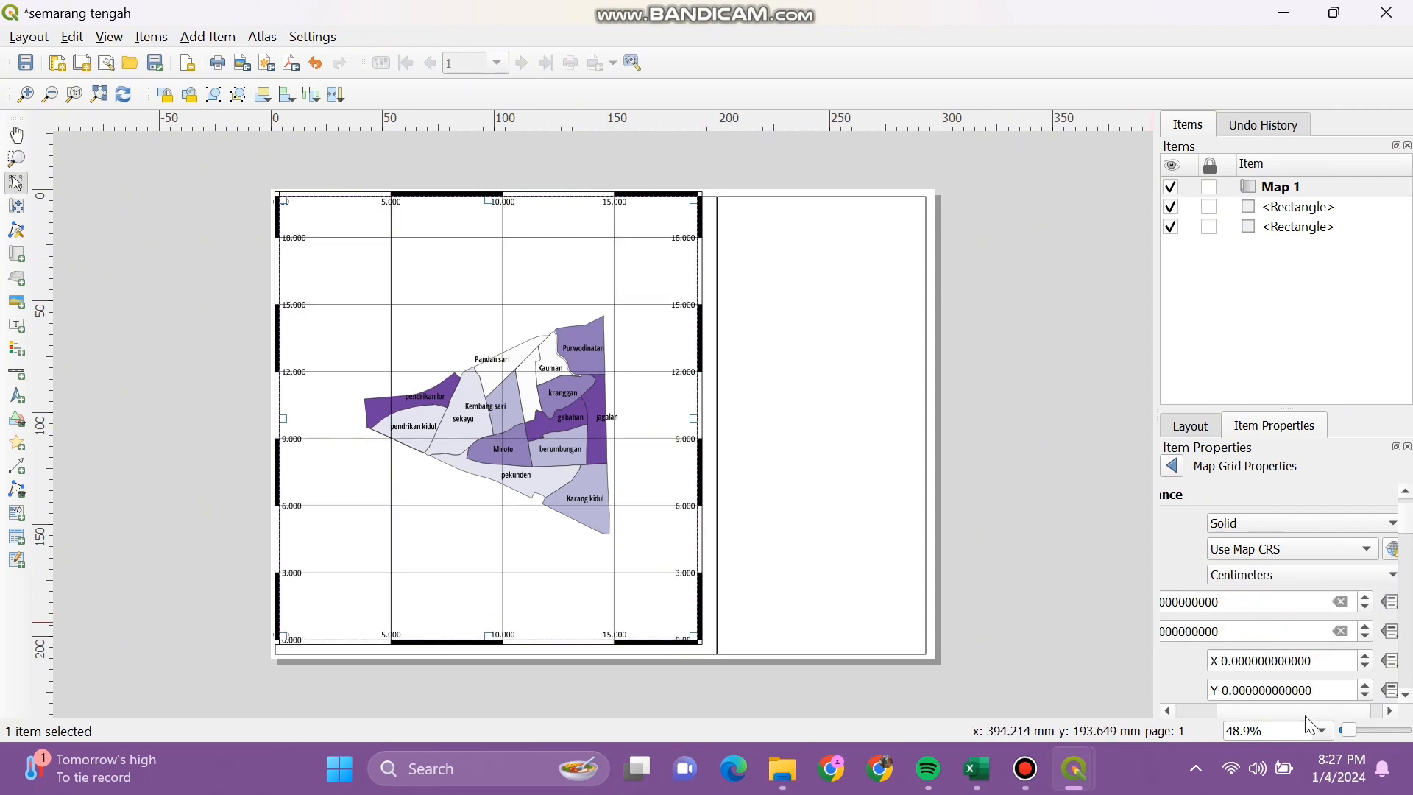
pyautogui.moveTo(1305, 711); pyautogui.dragTo(1261, 712)
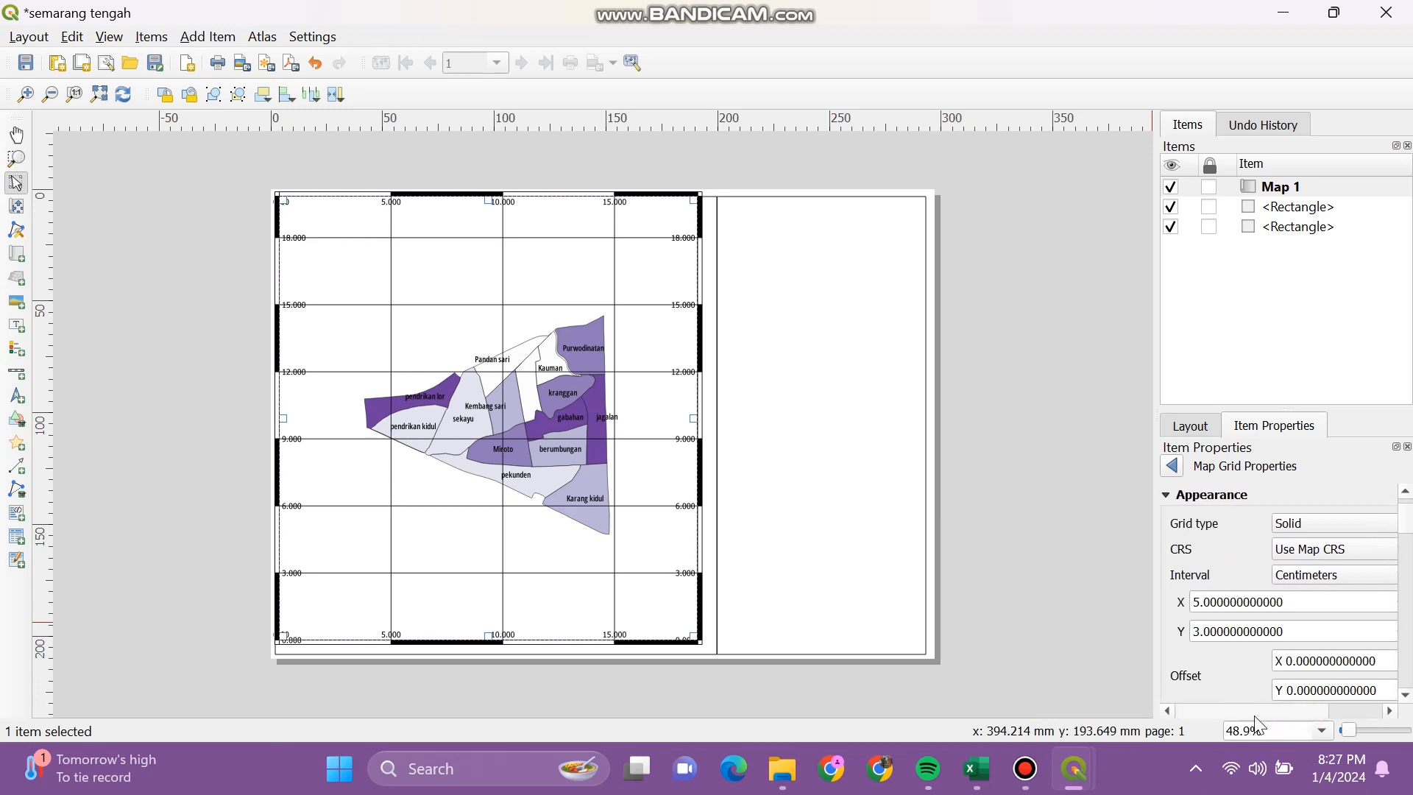
pyautogui.click(1193, 630)
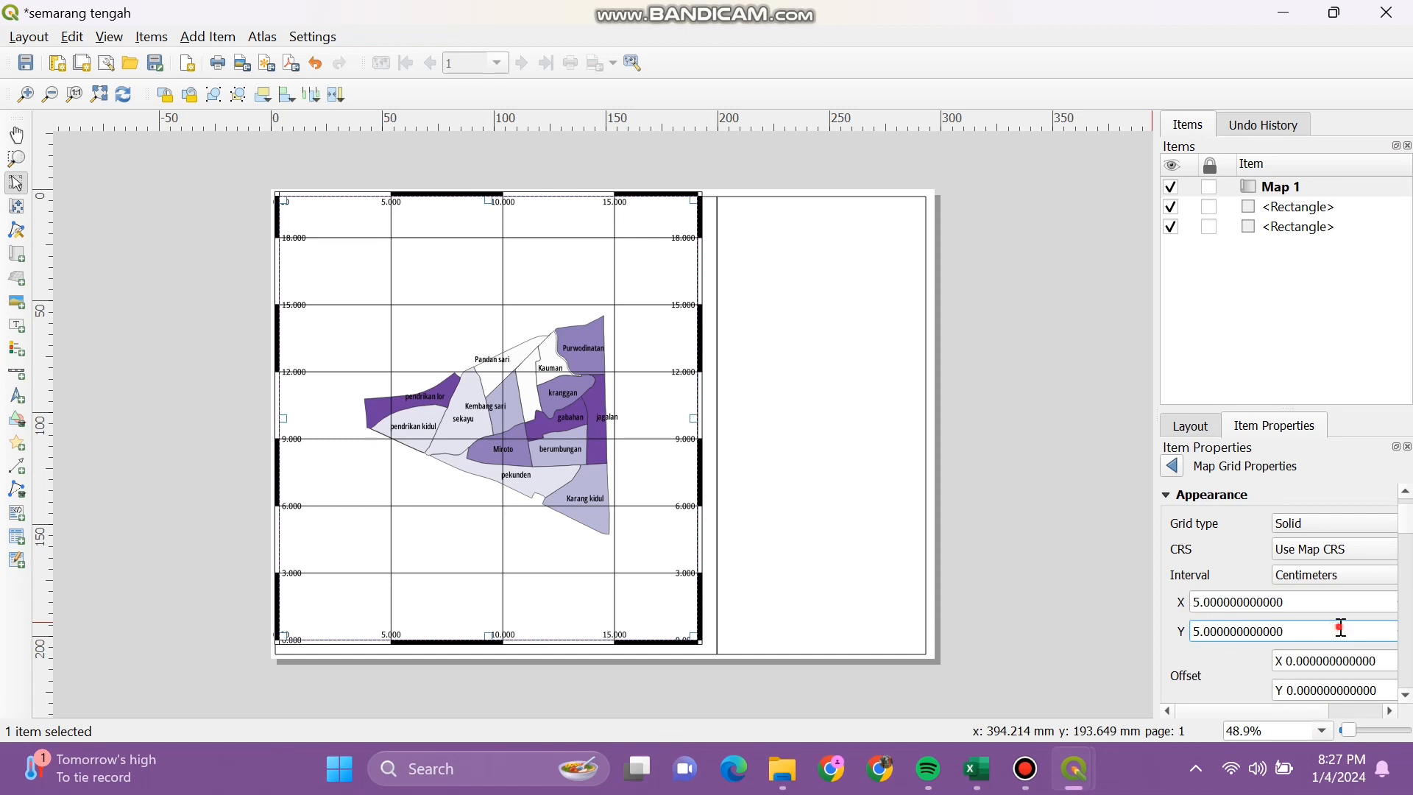
pyautogui.moveTo(1405, 508); pyautogui.dragTo(1412, 631)
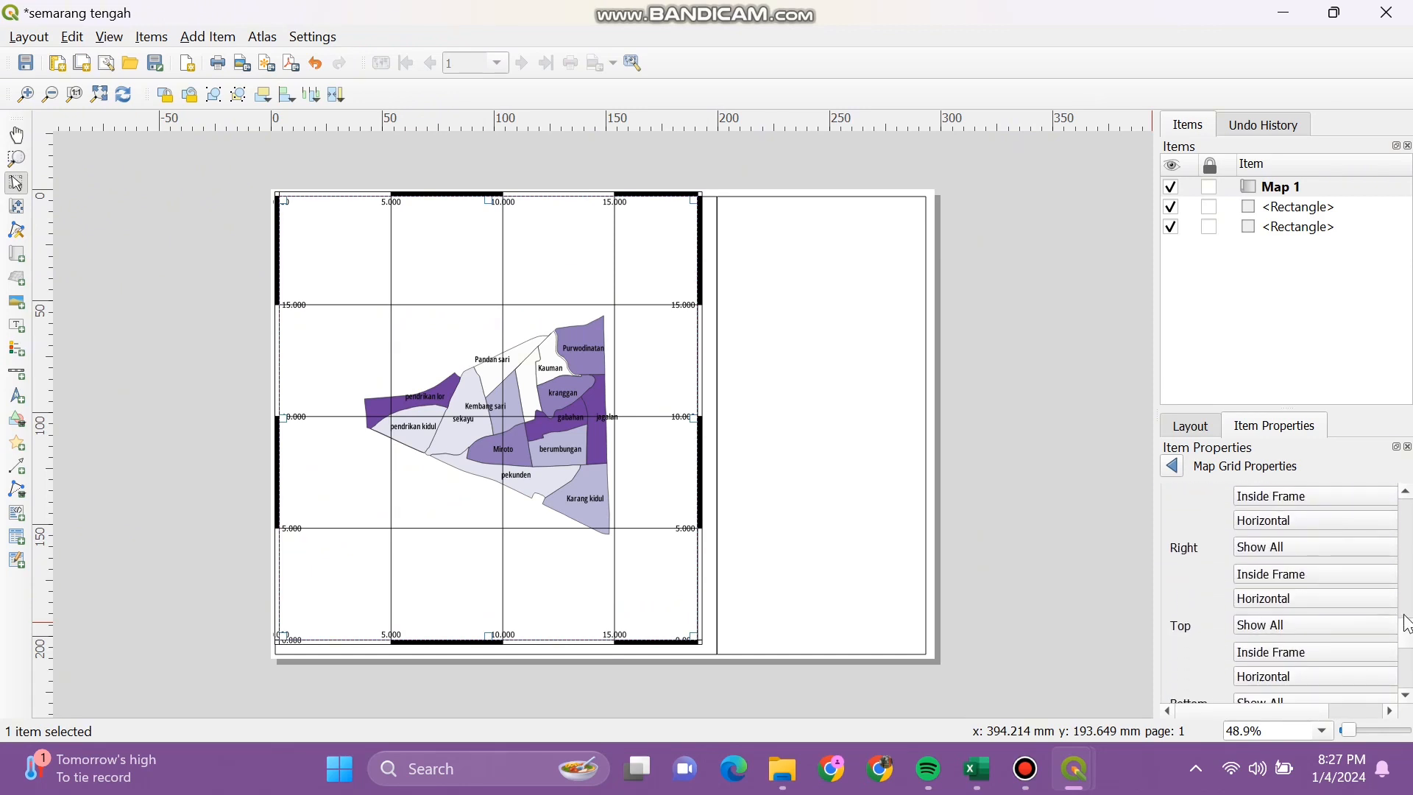
pyautogui.scroll(-5, 1368, 651)
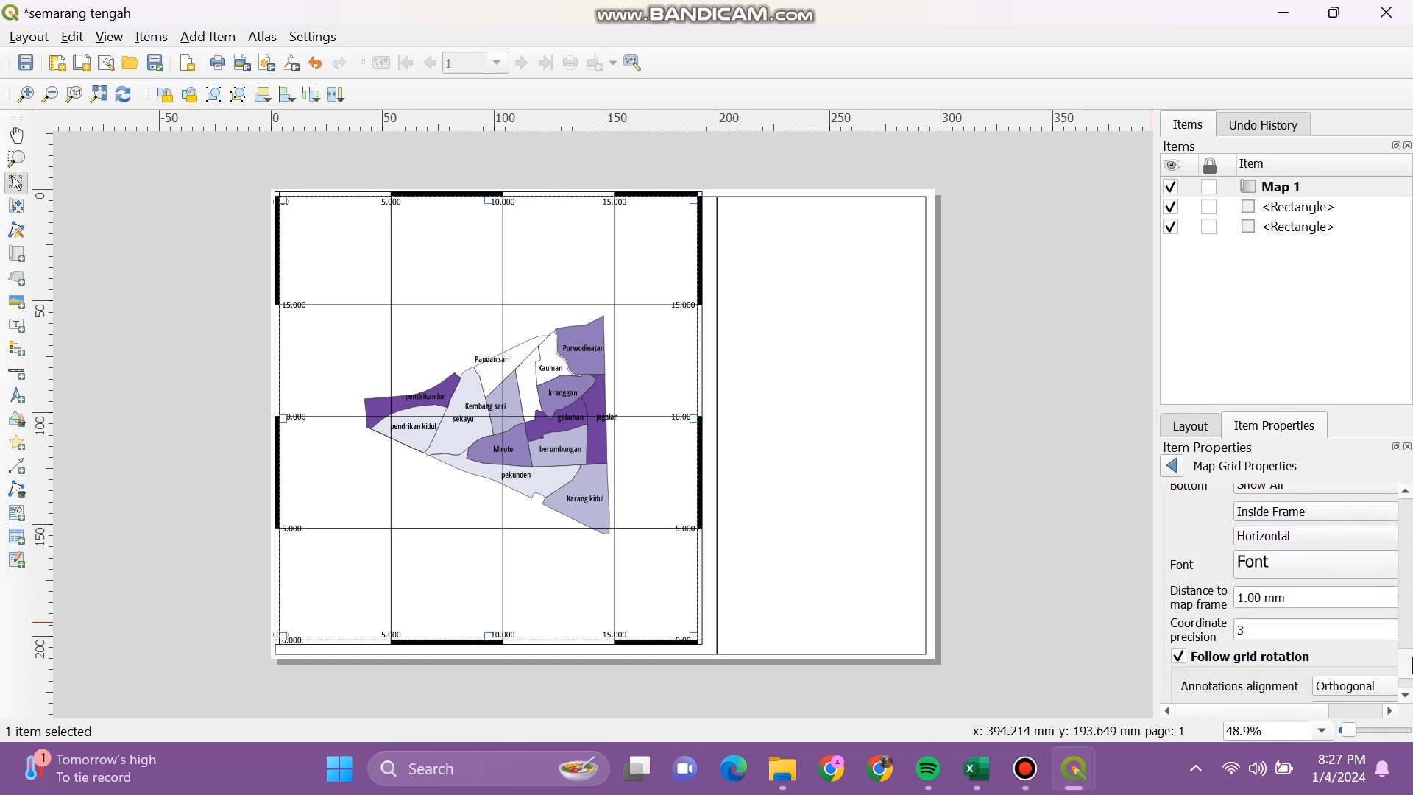
pyautogui.scroll(-2, 1403, 652)
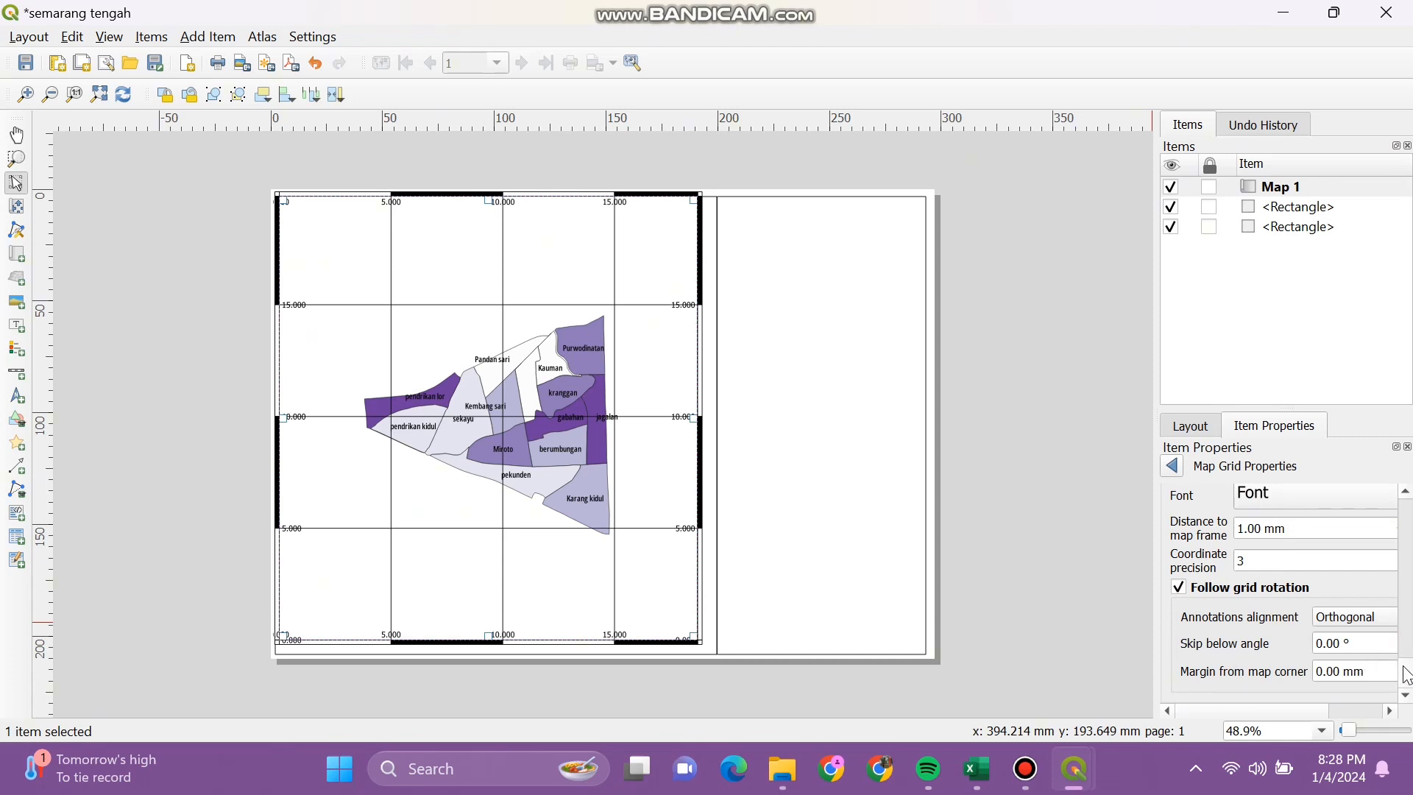
# Step: Select Map 1 and nudge its frame back into alignment with the border
pyautogui.click(699, 639)
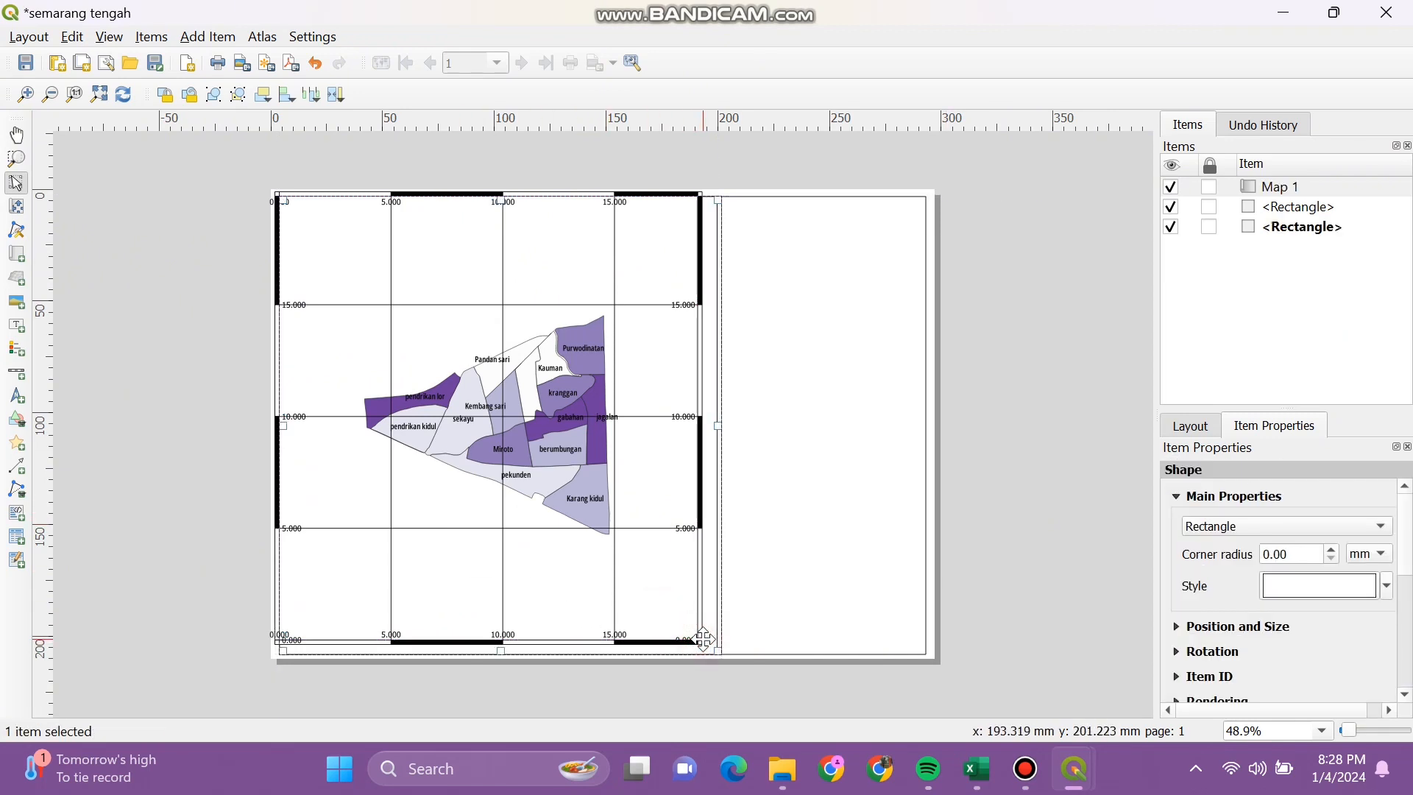
pyautogui.click(800, 546)
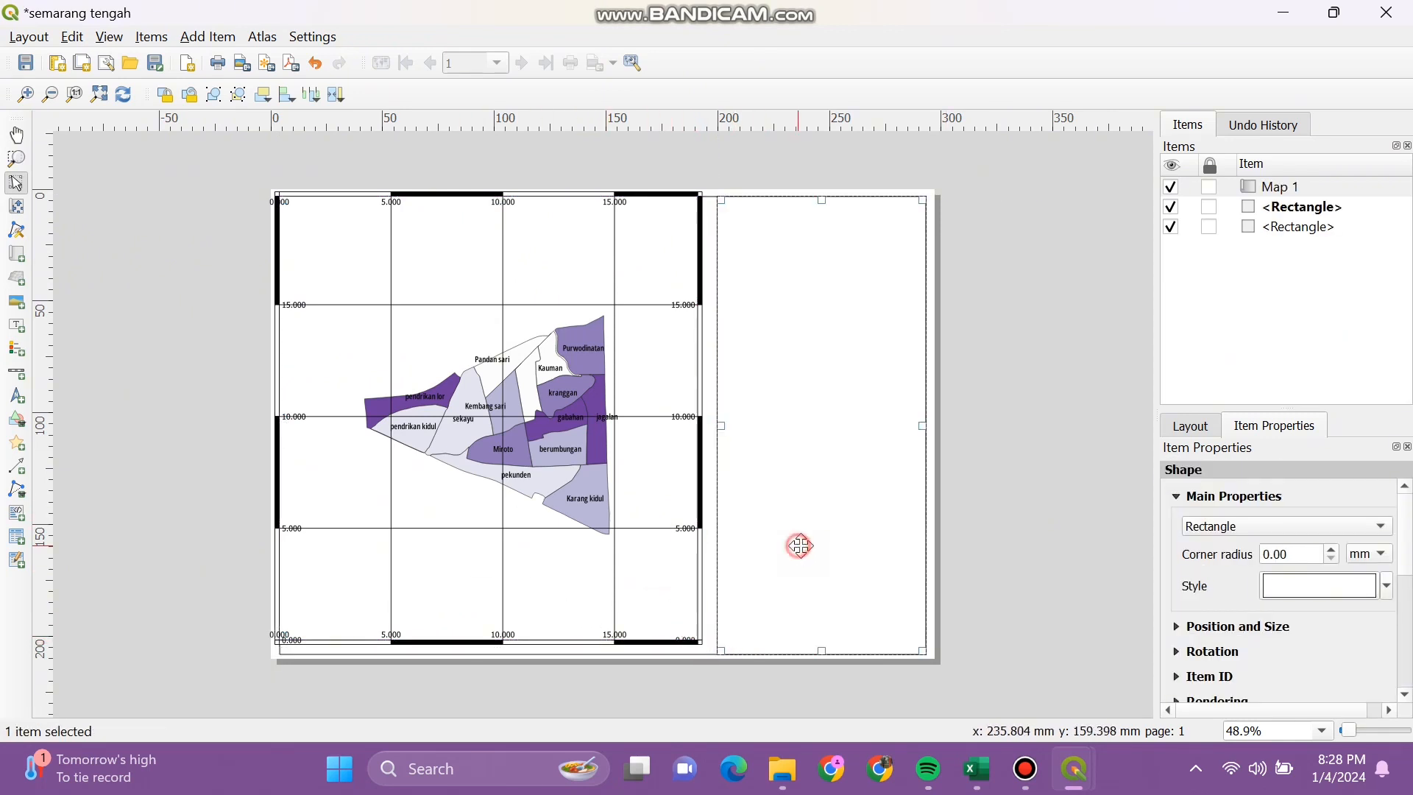
pyautogui.click(1002, 541)
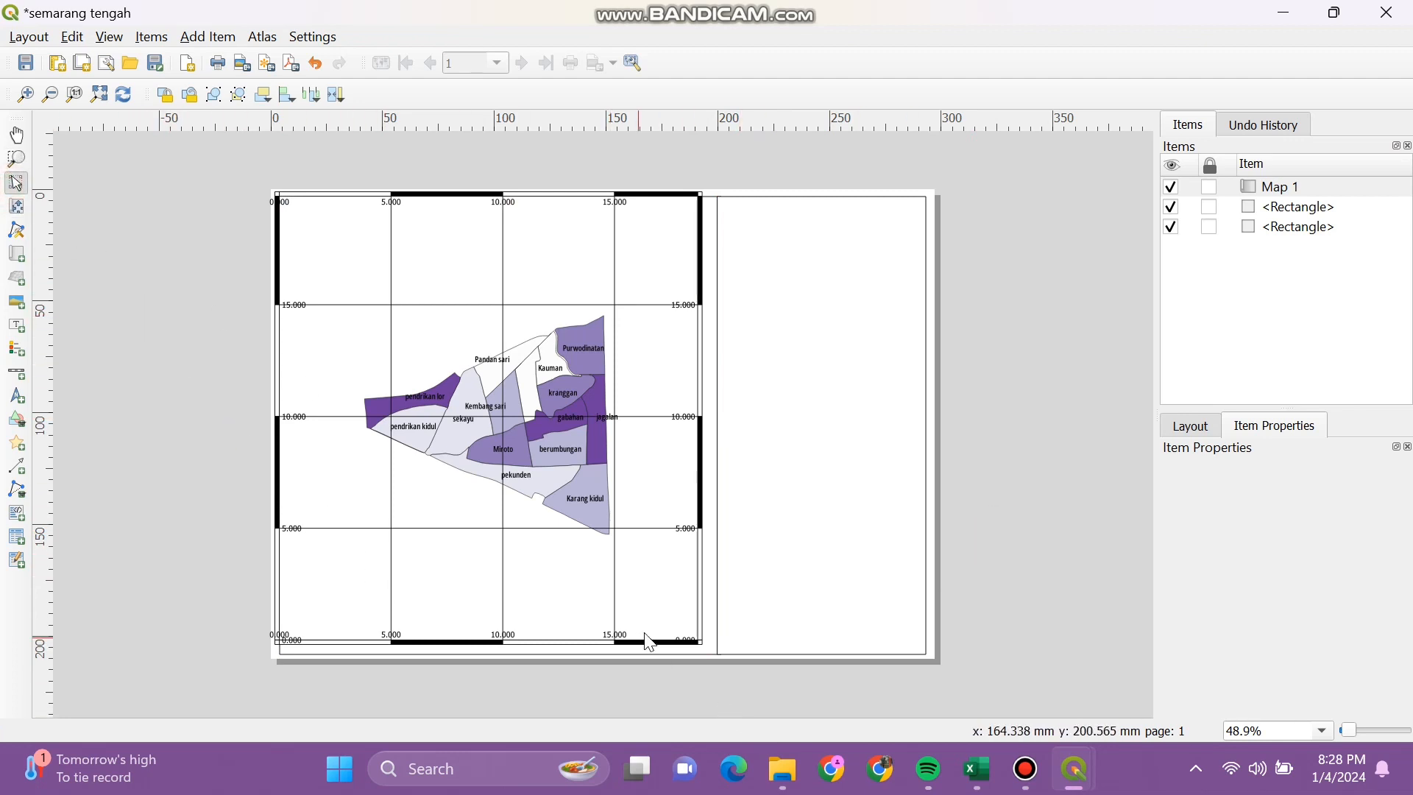
pyautogui.click(703, 640)
pyautogui.moveTo(613, 500)
pyautogui.mouseDown()
pyautogui.moveTo(625, 508)
pyautogui.moveTo(597, 516)
pyautogui.mouseUp()
pyautogui.click(606, 513)
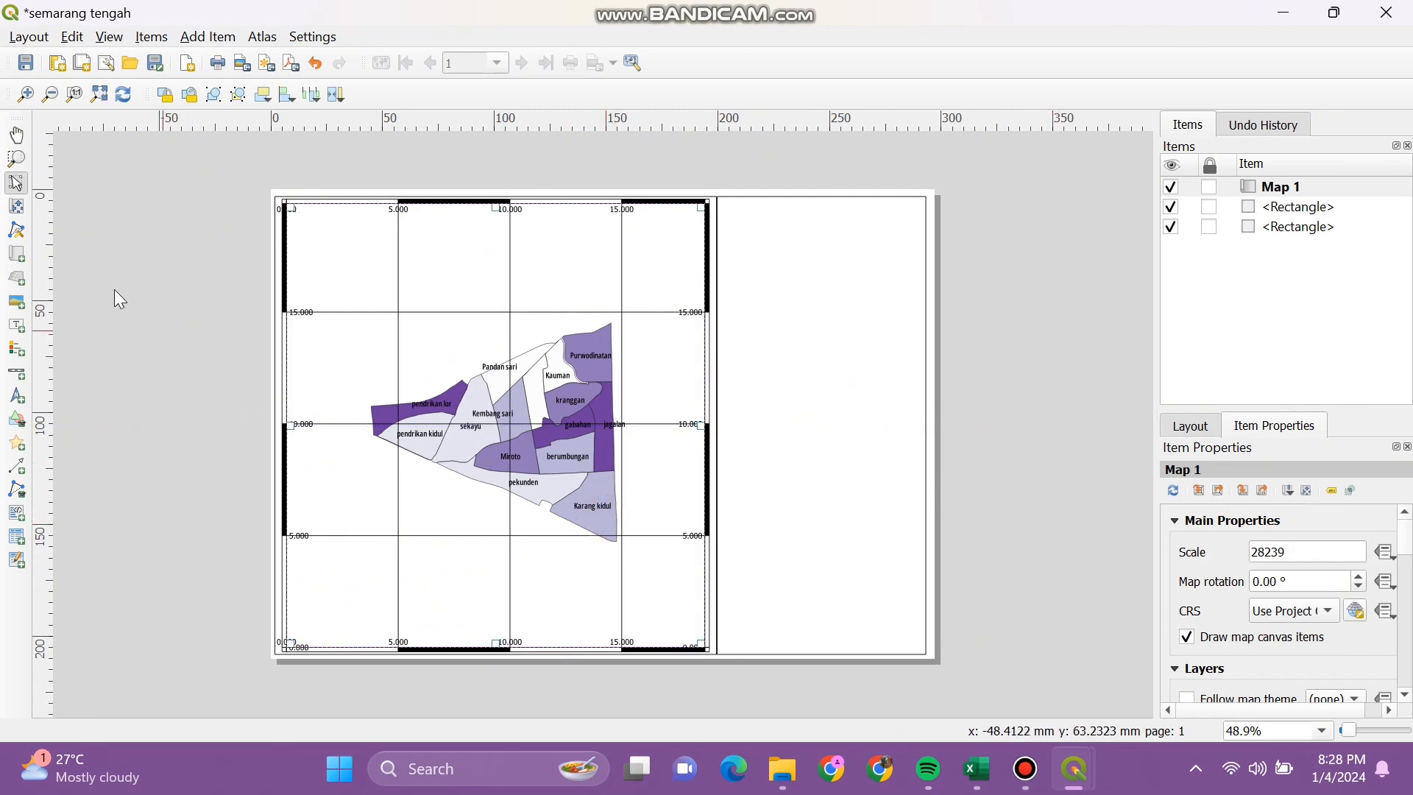
# Step: Pan the Semarang Tengah districts slightly left inside Map 1 with Move Item Content
pyautogui.click(16, 206)
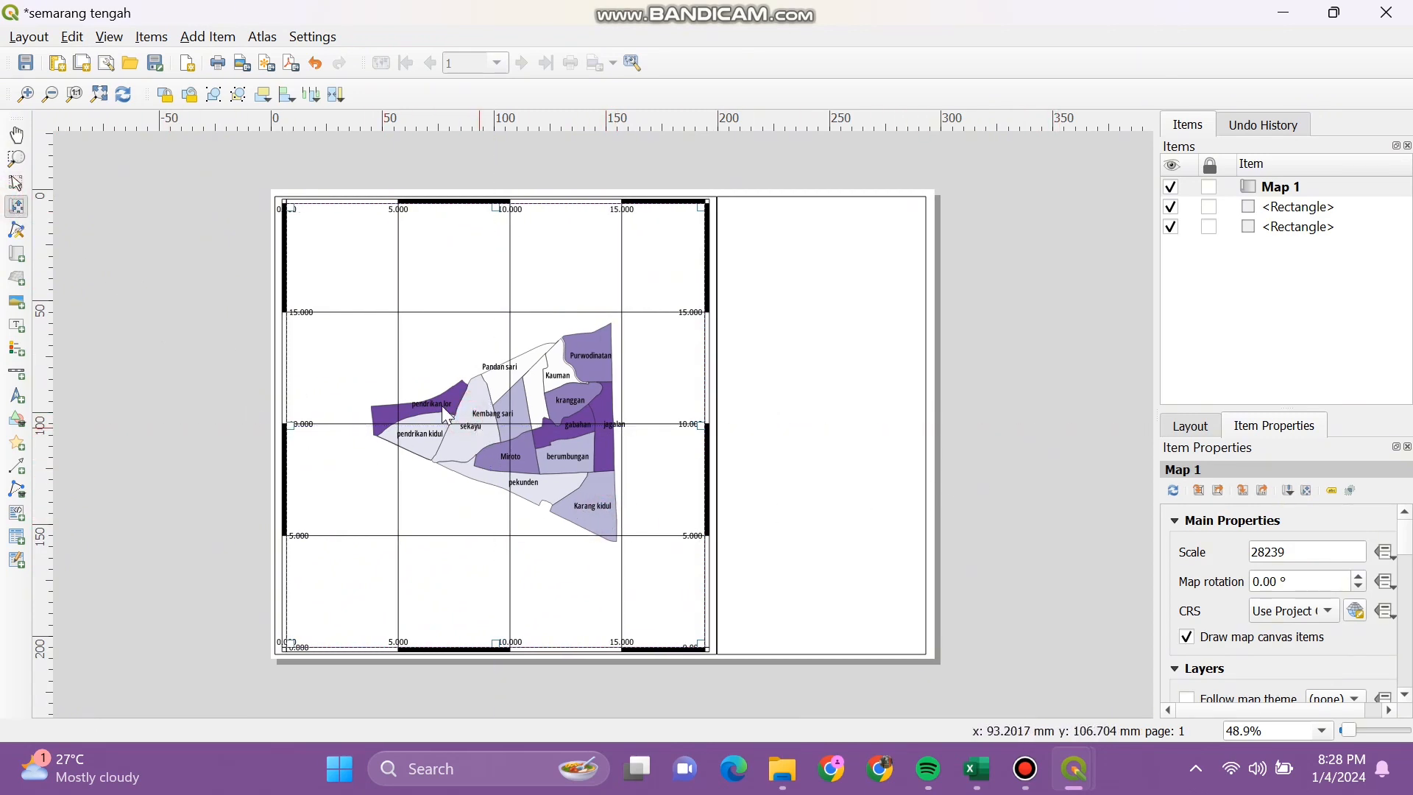
pyautogui.click(546, 448)
pyautogui.moveTo(543, 450)
pyautogui.mouseDown()
pyautogui.moveTo(524, 456)
pyautogui.moveTo(532, 443)
pyautogui.mouseUp()
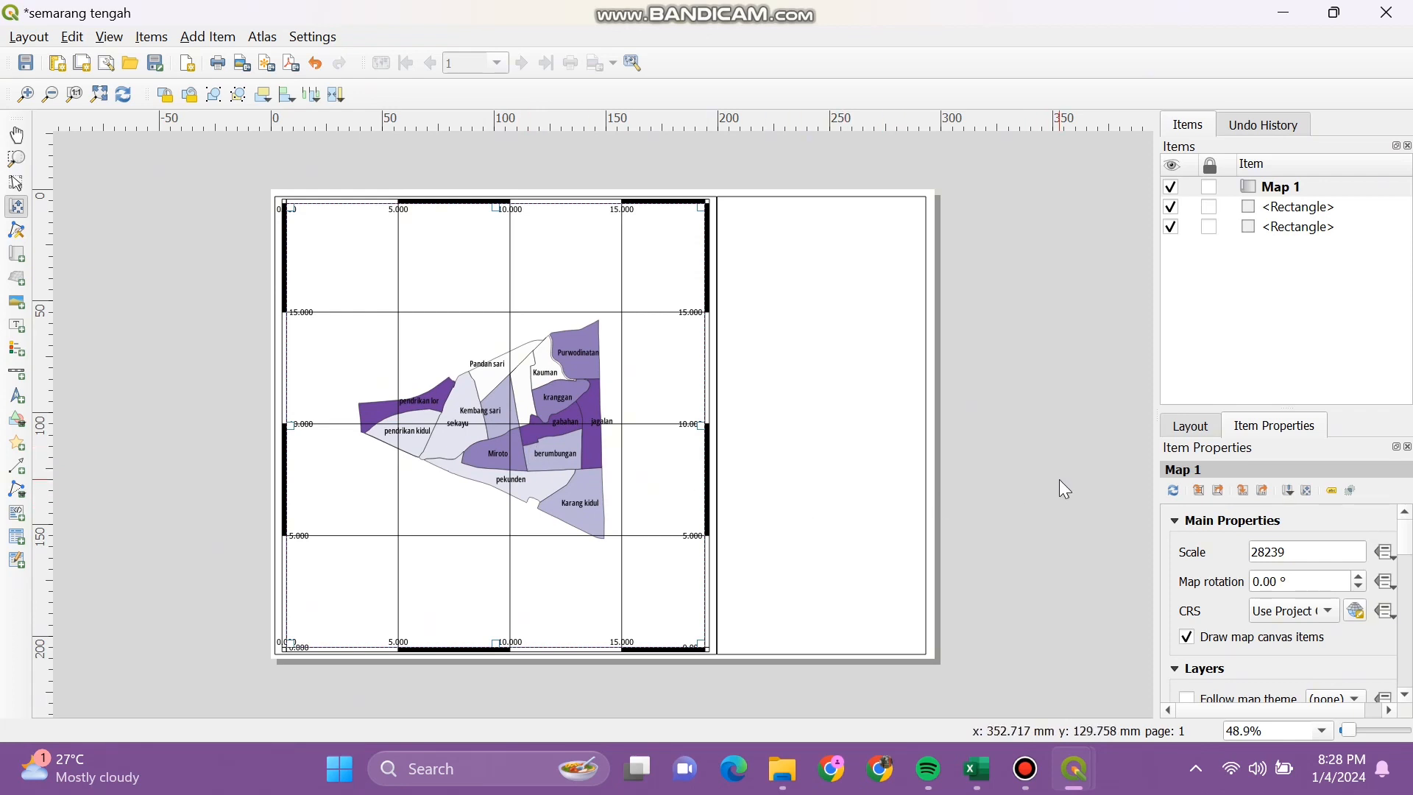
# Step: Draw a label box atop the side panel and type a first draft of the title
pyautogui.click(16, 325)
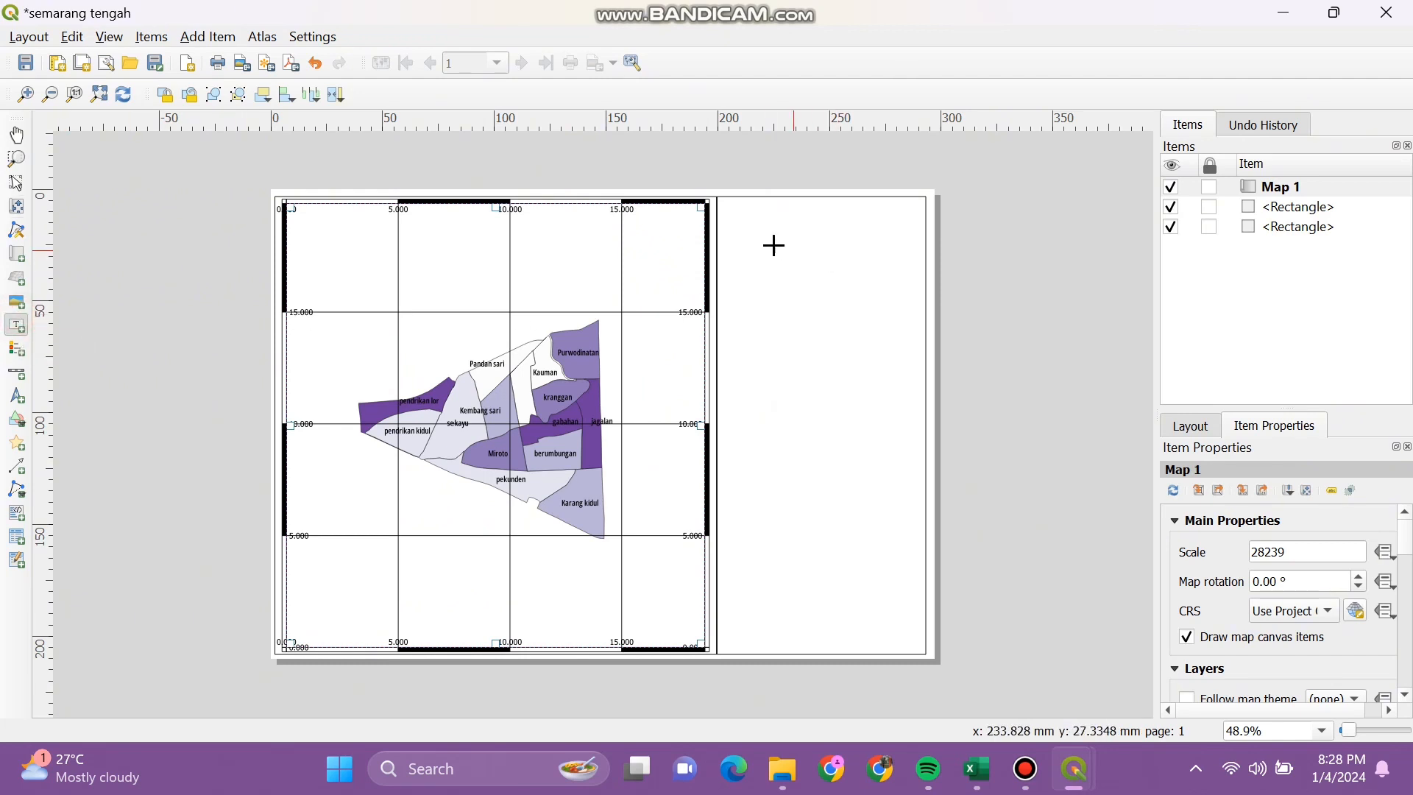
pyautogui.moveTo(719, 214); pyautogui.dragTo(925, 313)
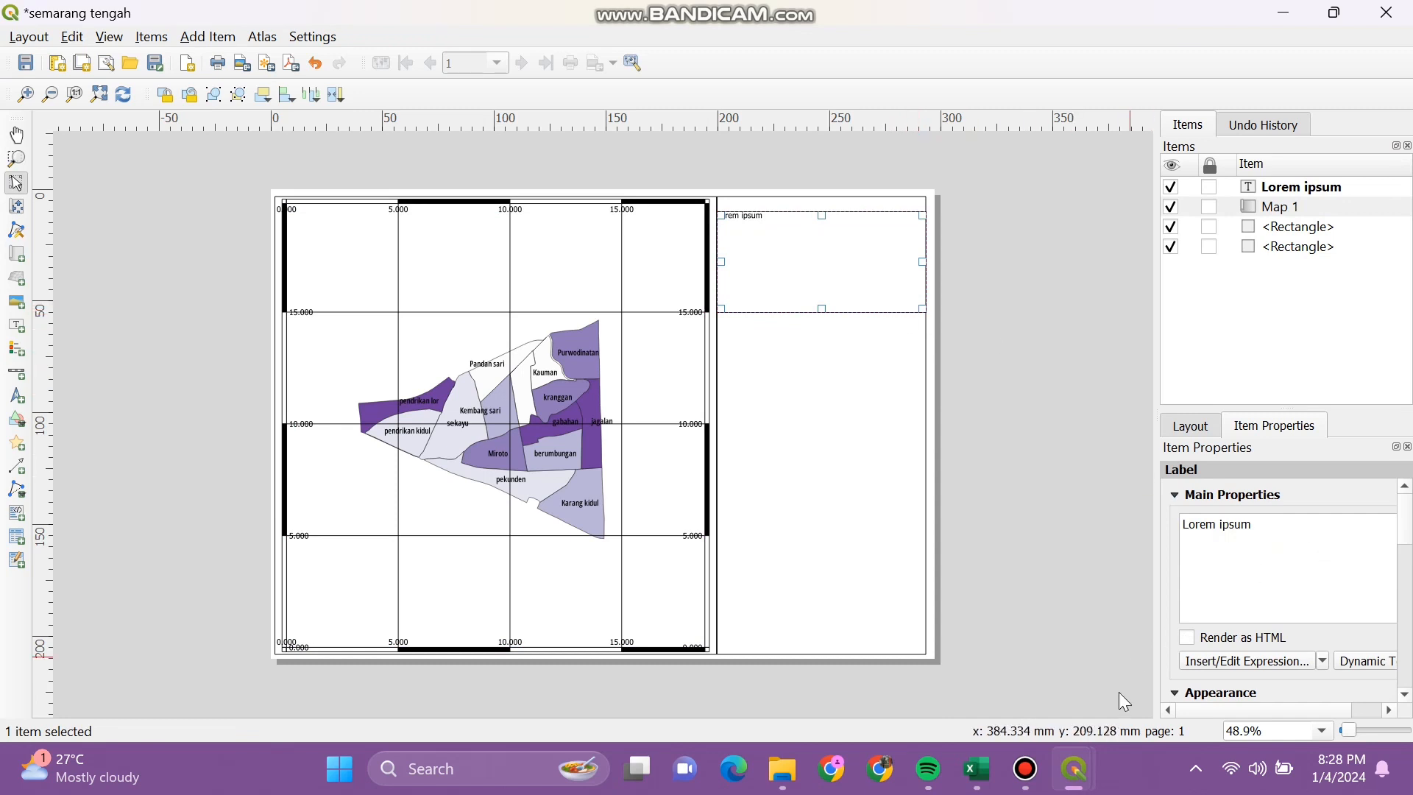
pyautogui.click(1296, 520)
pyautogui.press('BackSpace')
pyautogui.press('BackSpace')
pyautogui.press('BackSpace')
pyautogui.press('BackSpace')
pyautogui.press('BackSpace')
pyautogui.press('BackSpace')
pyautogui.press('BackSpace')
pyautogui.press('BackSpace')
pyautogui.press('BackSpace')
pyautogui.press('BackSpace')
pyautogui.press('BackSpace')
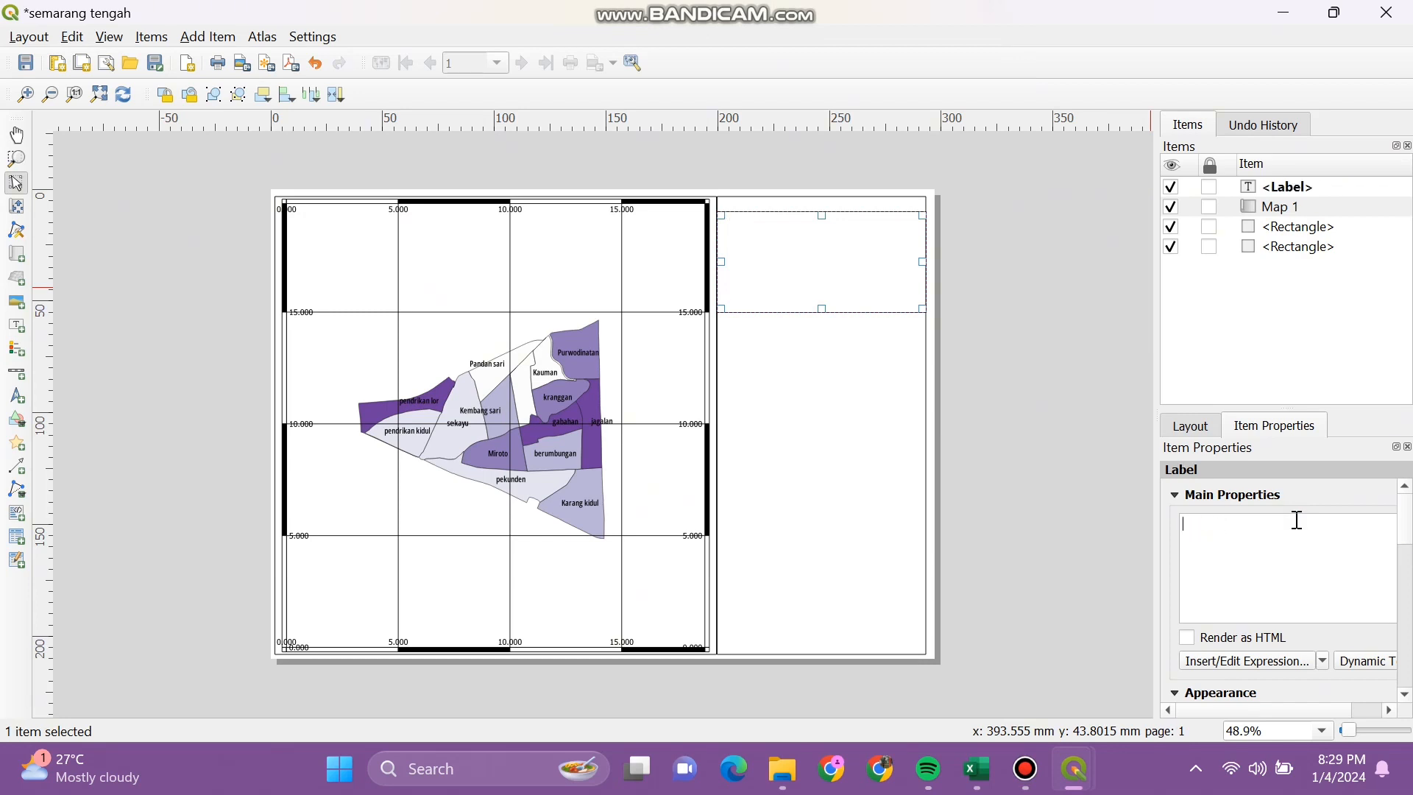
pyautogui.write('Peta Semar')
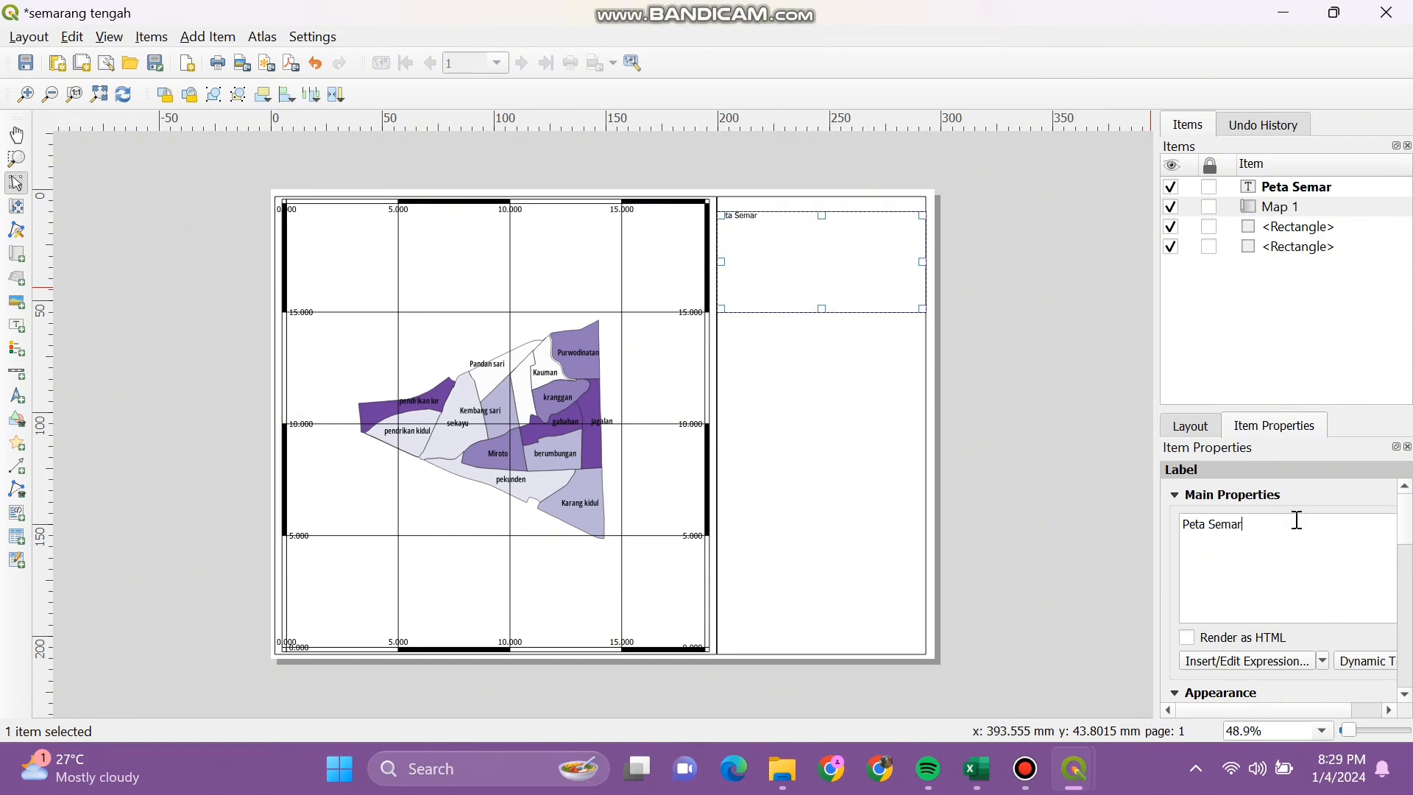
pyautogui.write('ang Tengah B')
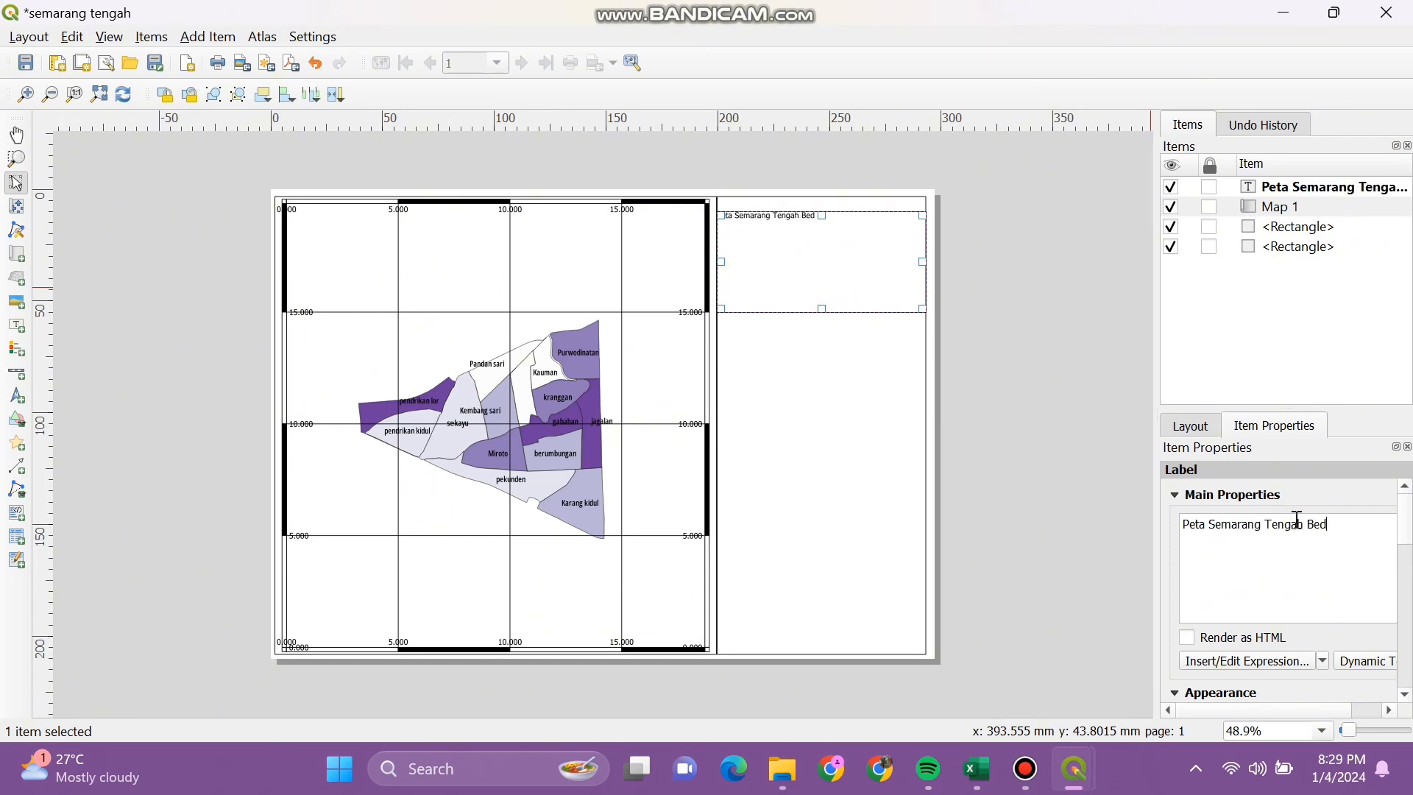
pyautogui.write('erdasarkan t')
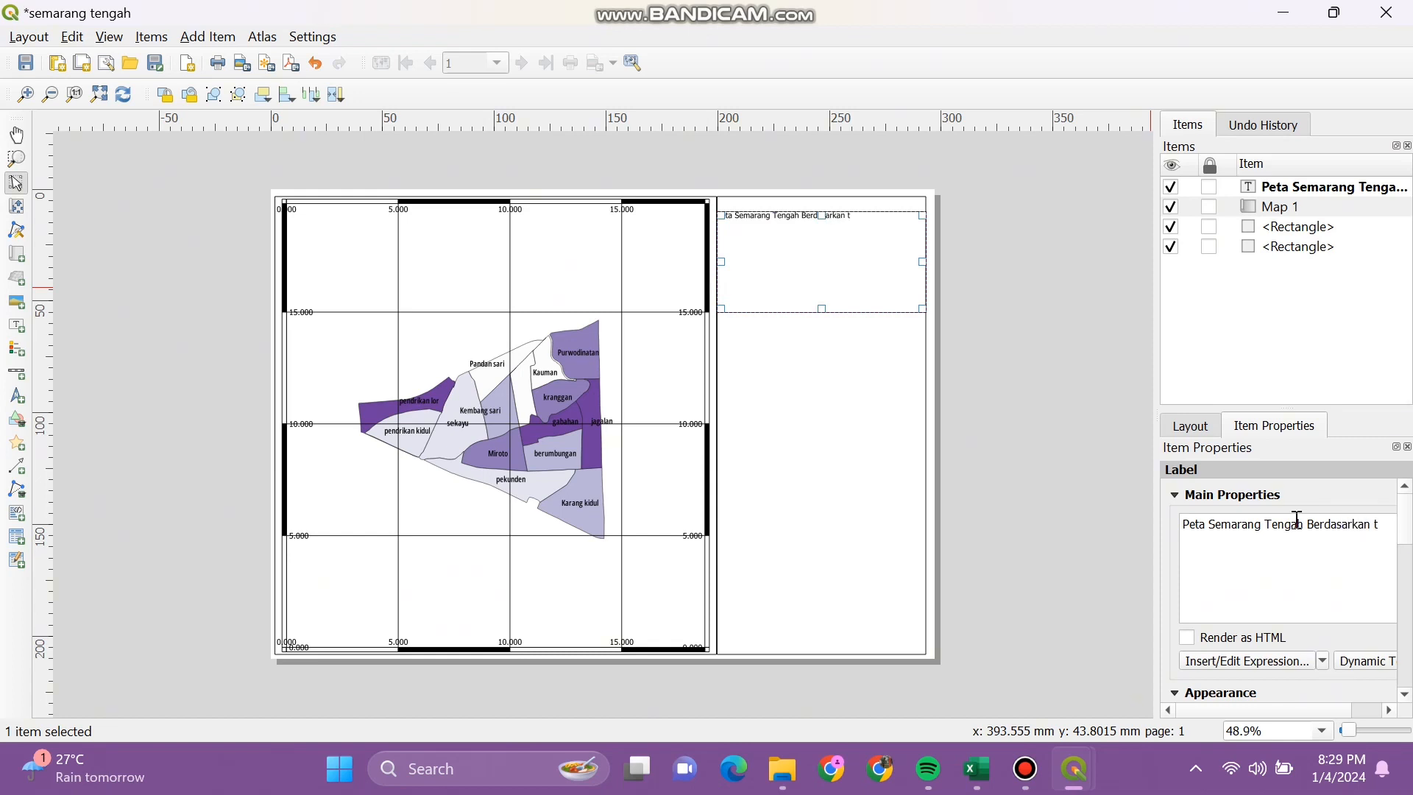
pyautogui.write('2019')
pyautogui.moveTo(1276, 714)
pyautogui.mouseDown()
pyautogui.moveTo(1308, 716)
pyautogui.moveTo(1276, 718)
pyautogui.mouseUp()
pyautogui.moveTo(1273, 716); pyautogui.dragTo(1311, 696)
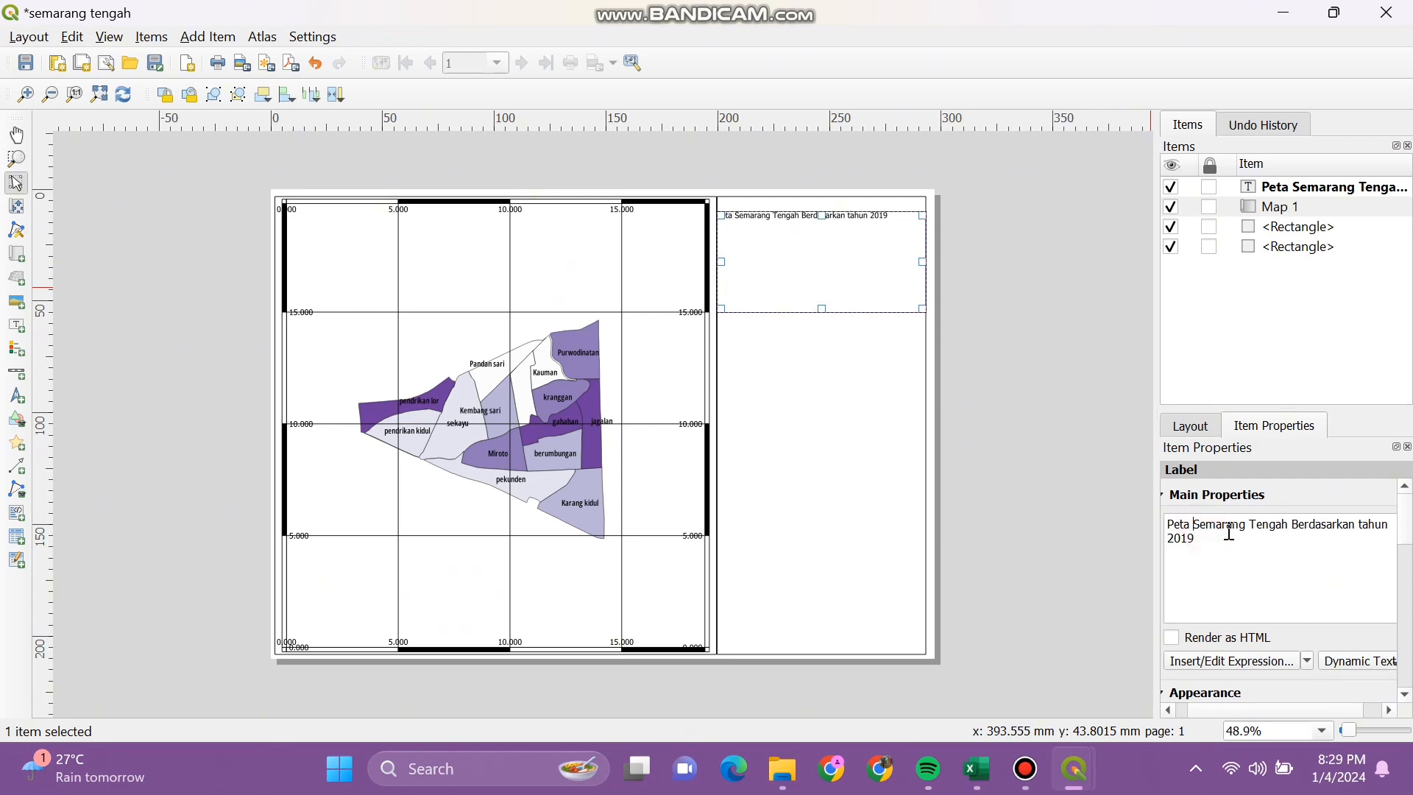
pyautogui.write('jumlah ')
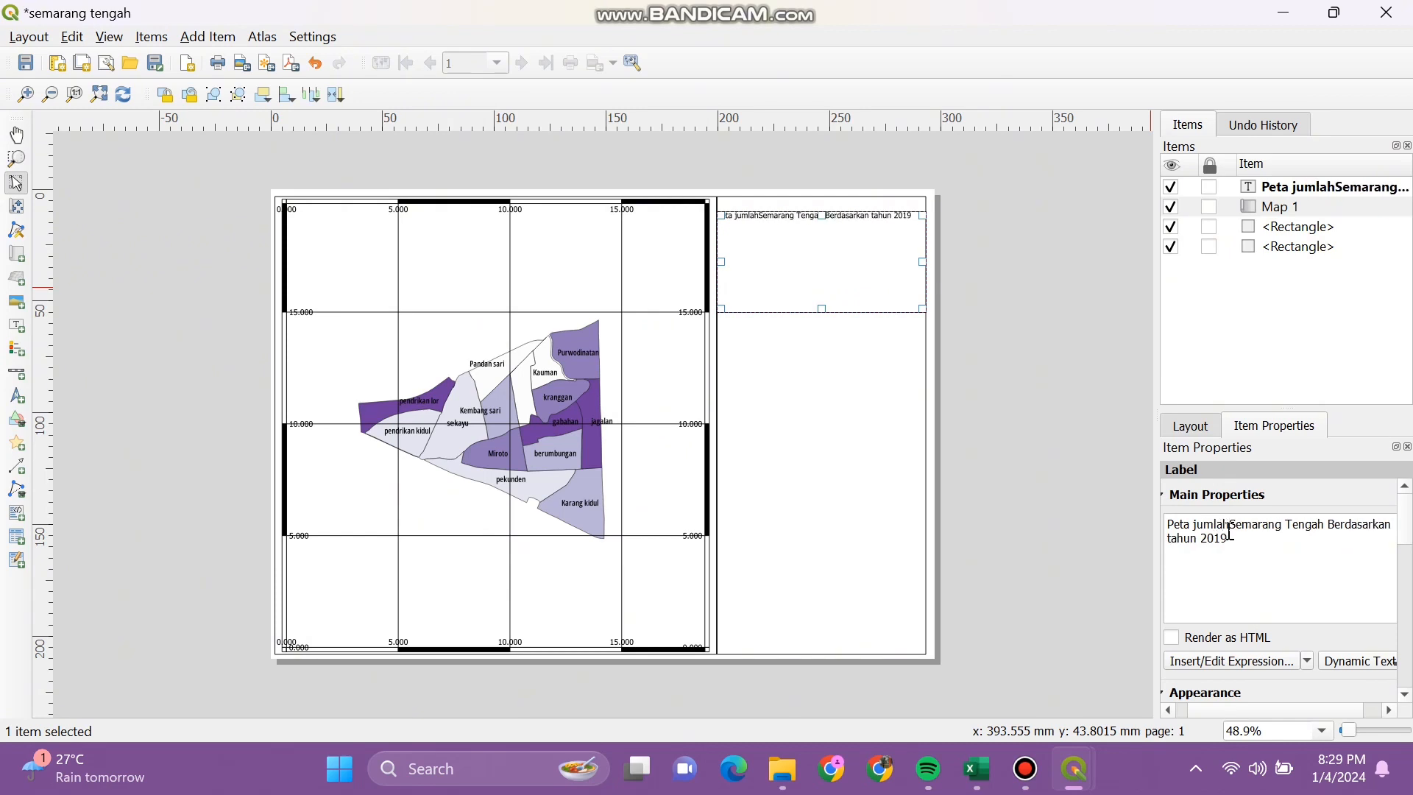
pyautogui.write('penduduk')
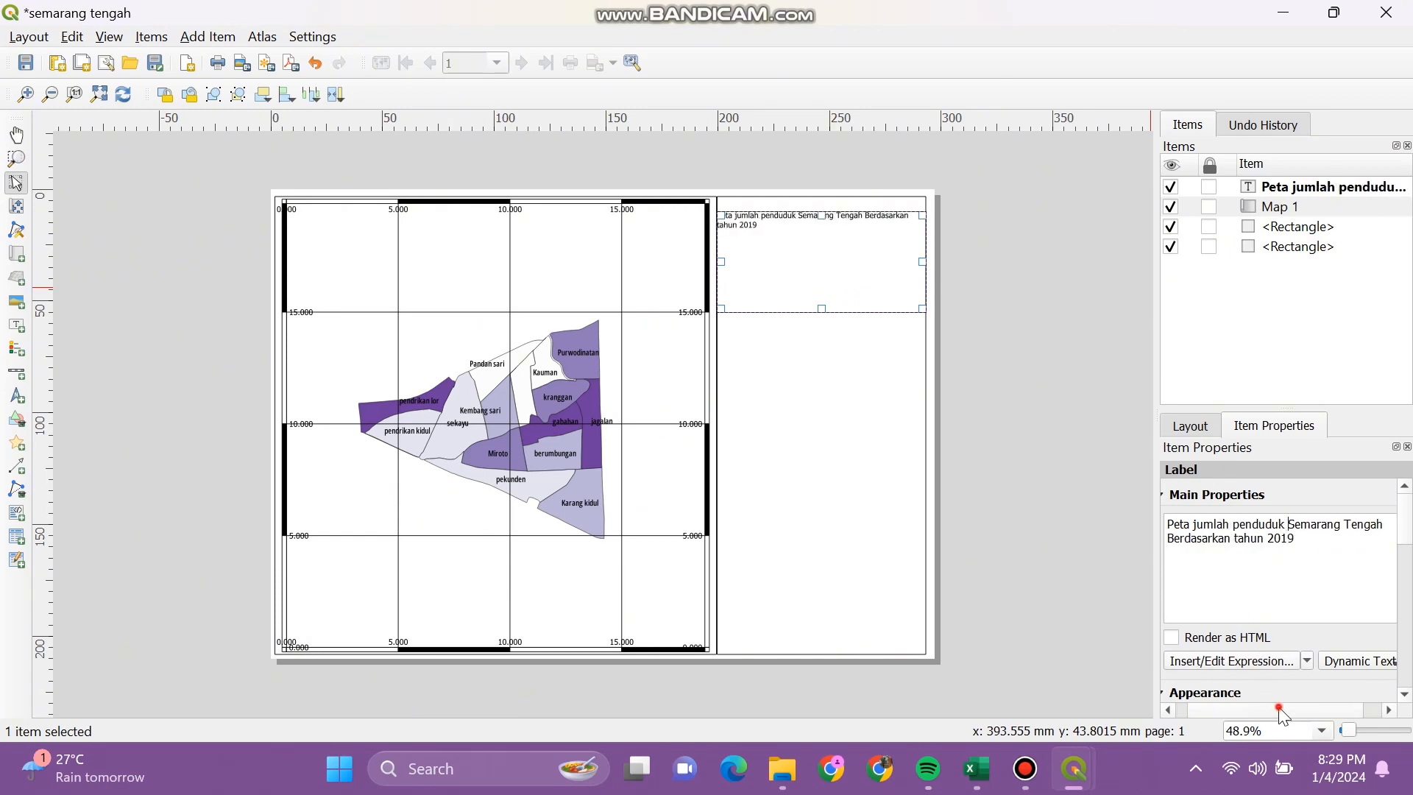
pyautogui.moveTo(1276, 710); pyautogui.dragTo(1259, 710)
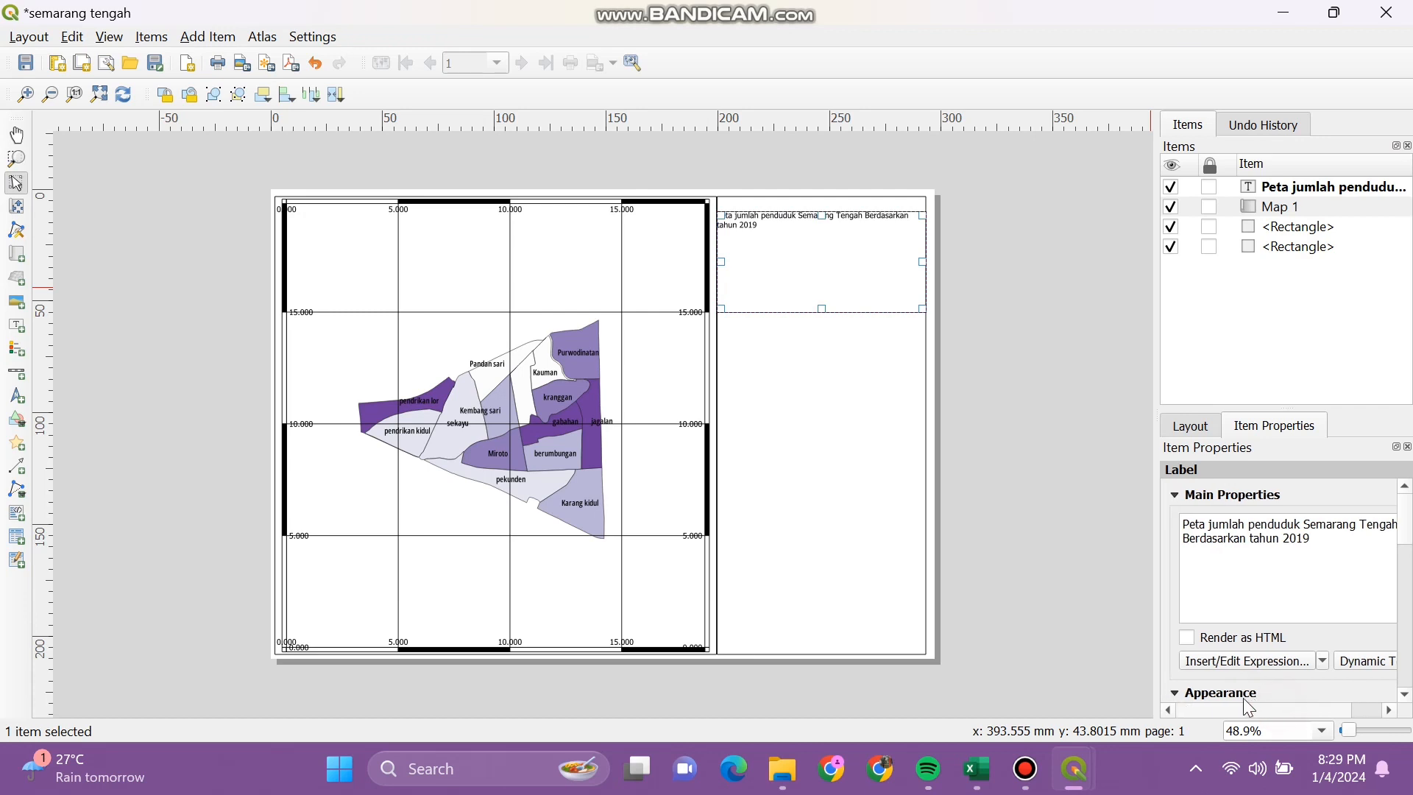
# Step: Rewrite the label text to 'Peta Persebaran Penduduk Semarang Tengah Tahun 2019'
pyautogui.click(1215, 522)
pyautogui.press('BackSpace')
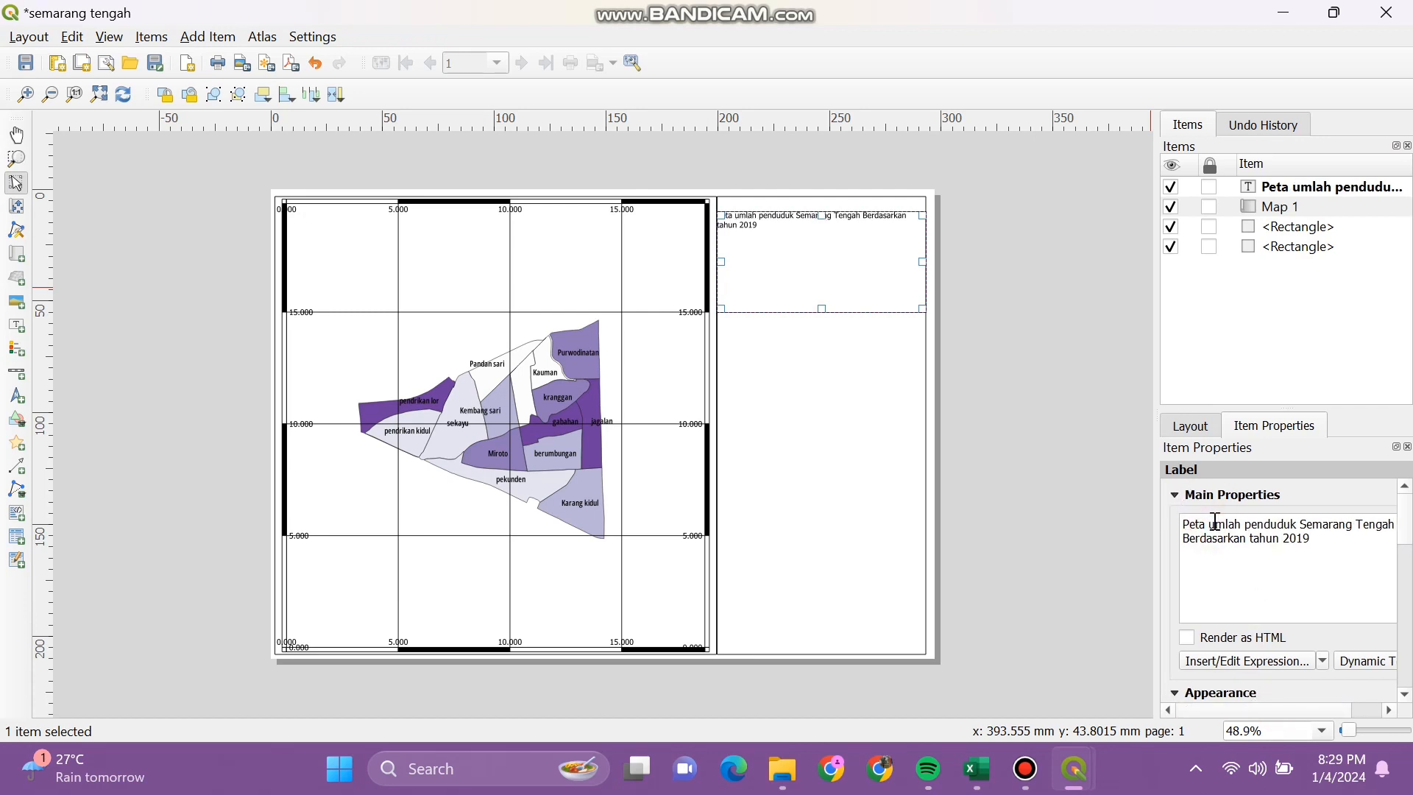
pyautogui.write('J')
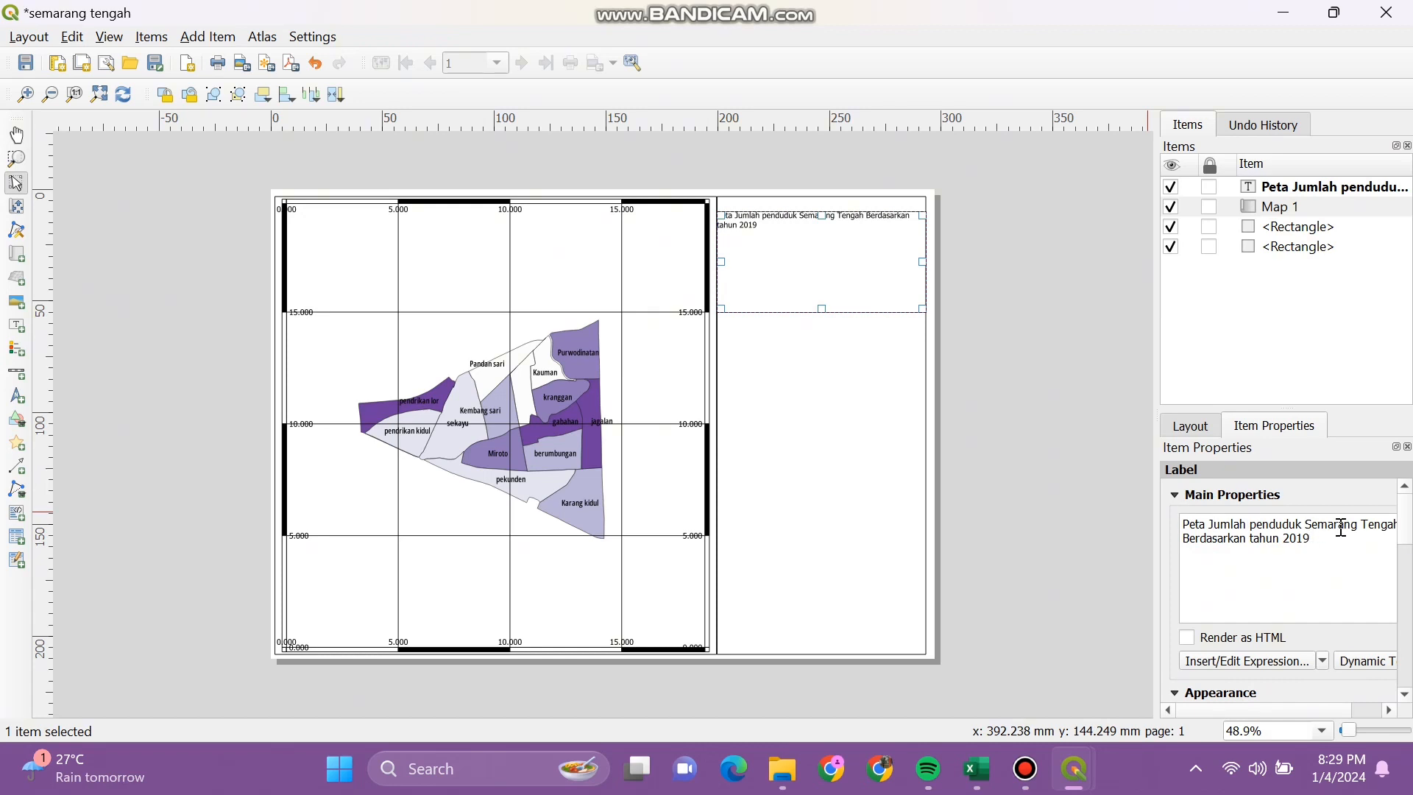
pyautogui.moveTo(1209, 525); pyautogui.dragTo(1325, 540)
pyautogui.press('BackSpace')
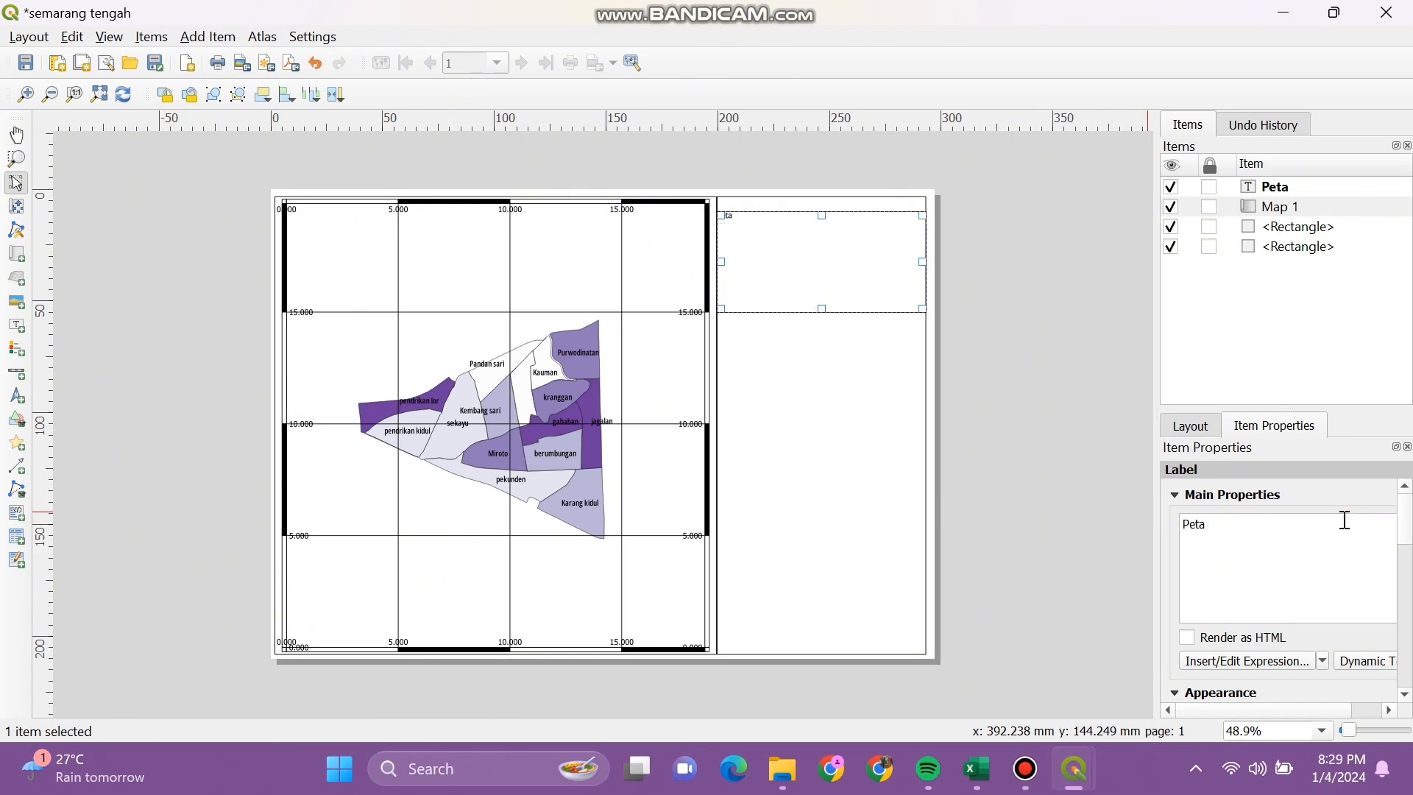
pyautogui.press('BackSpace')
pyautogui.press('BackSpace')
pyautogui.write('Persebaran')
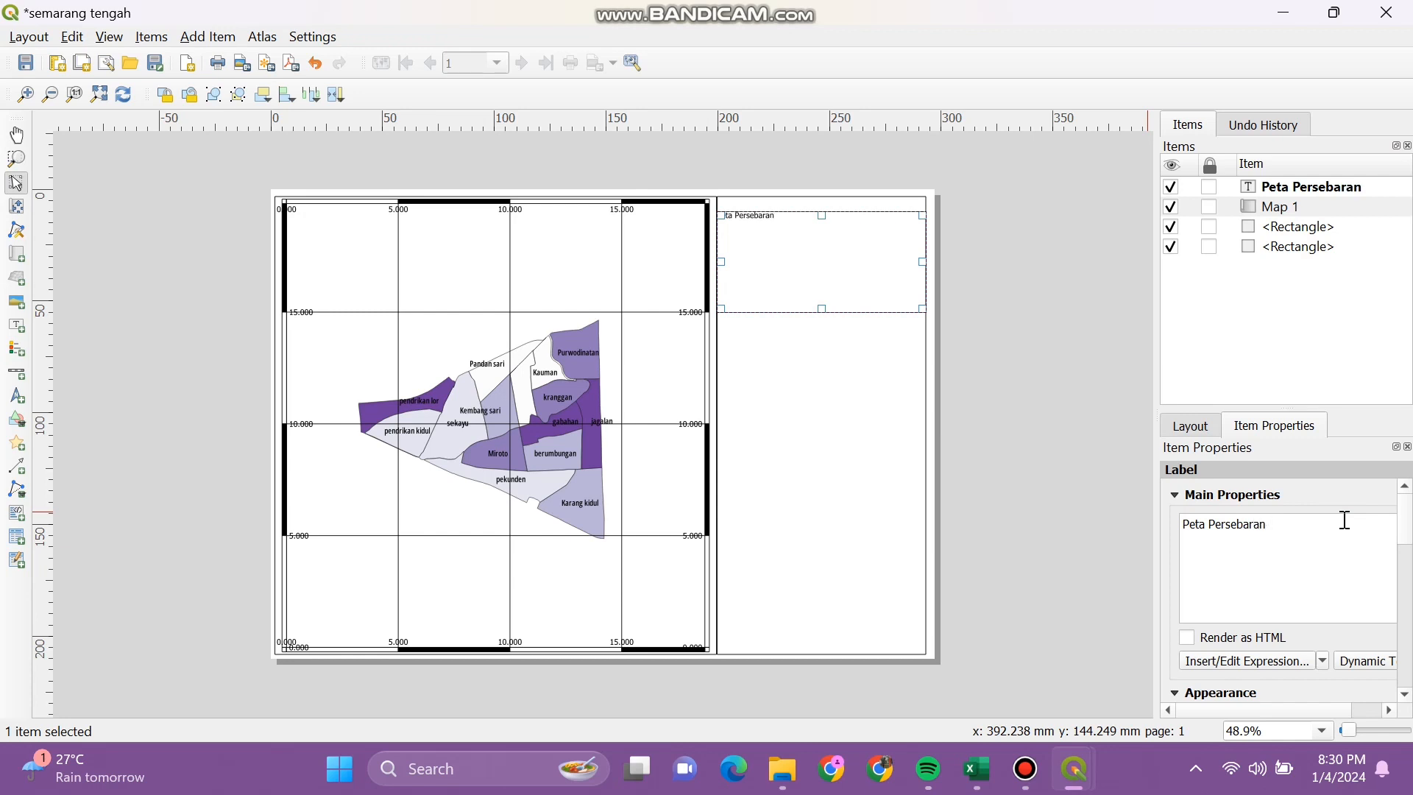
pyautogui.write(' Penduduk')
pyautogui.write('Semarang ')
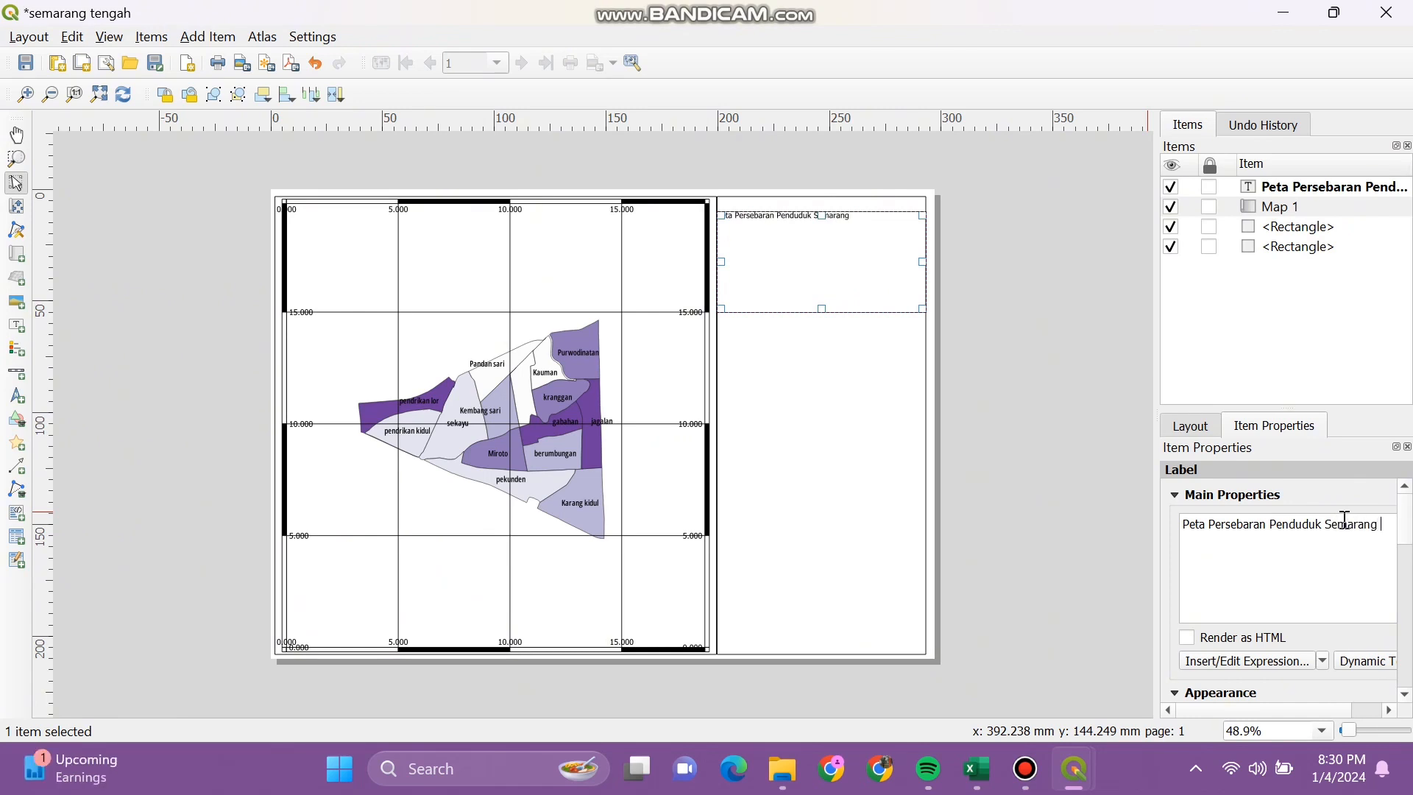
pyautogui.write('Tengah Tahun 2019')
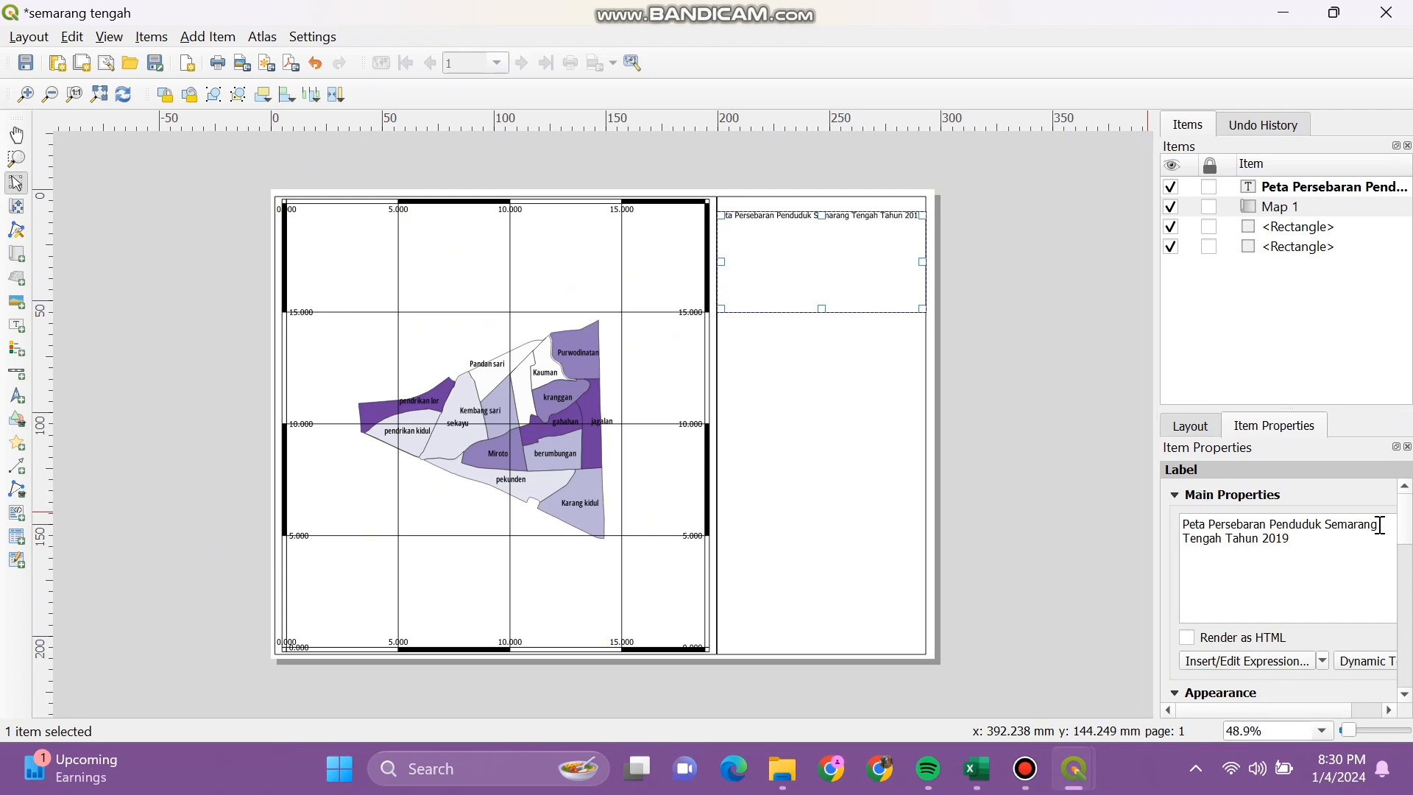
pyautogui.moveTo(1406, 530); pyautogui.dragTo(1410, 567)
pyautogui.scroll(-1, 1373, 559)
pyautogui.click(1373, 557)
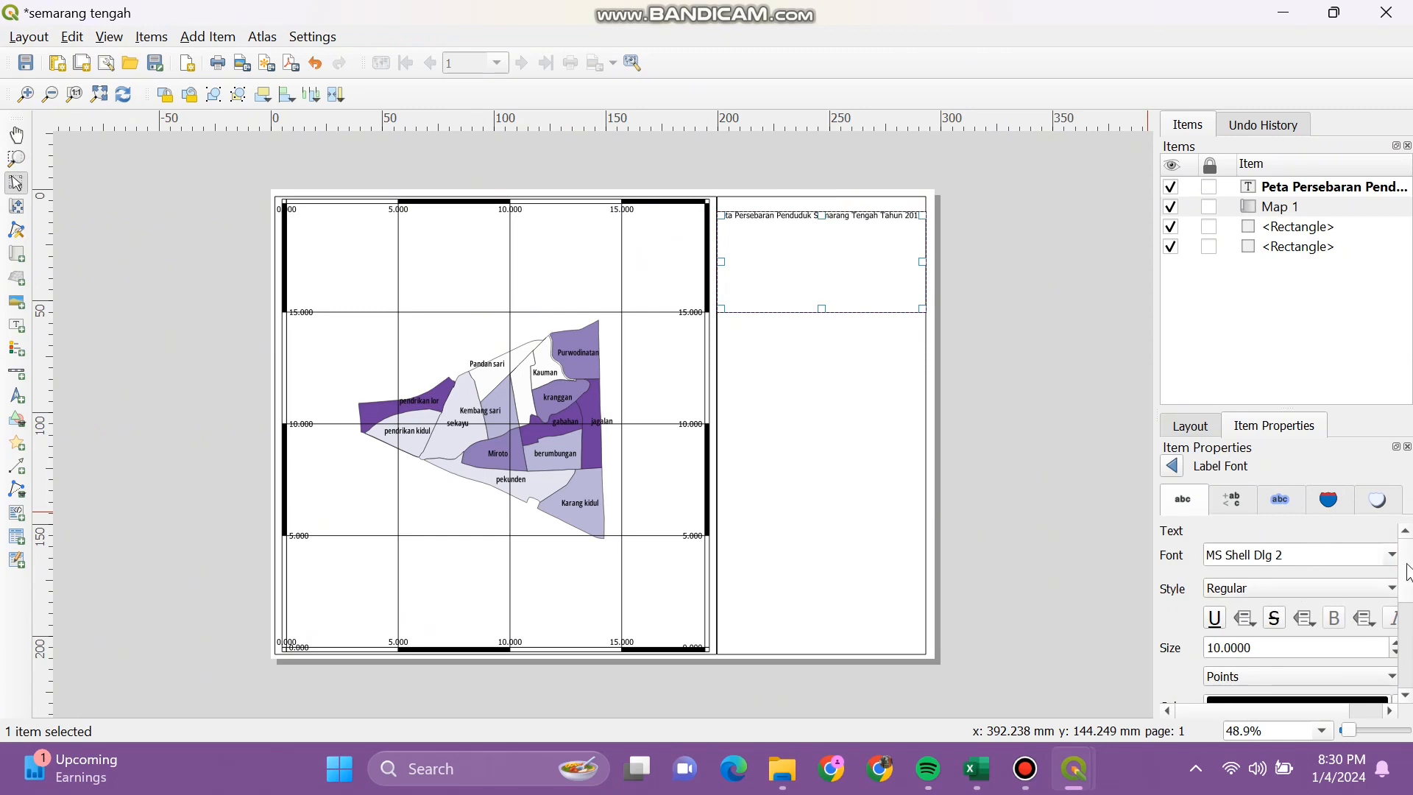
# Step: Browse and edit the title's font list without settling on a new font
pyautogui.click(1391, 555)
pyautogui.click(1327, 554)
pyautogui.press('BackSpace')
pyautogui.press('BackSpace')
pyautogui.press('BackSpace')
pyautogui.press('BackSpace')
pyautogui.press('BackSpace')
pyautogui.press('BackSpace')
pyautogui.press('BackSpace')
pyautogui.press('BackSpace')
pyautogui.press('BackSpace')
pyautogui.press('BackSpace')
pyautogui.write('huruf')
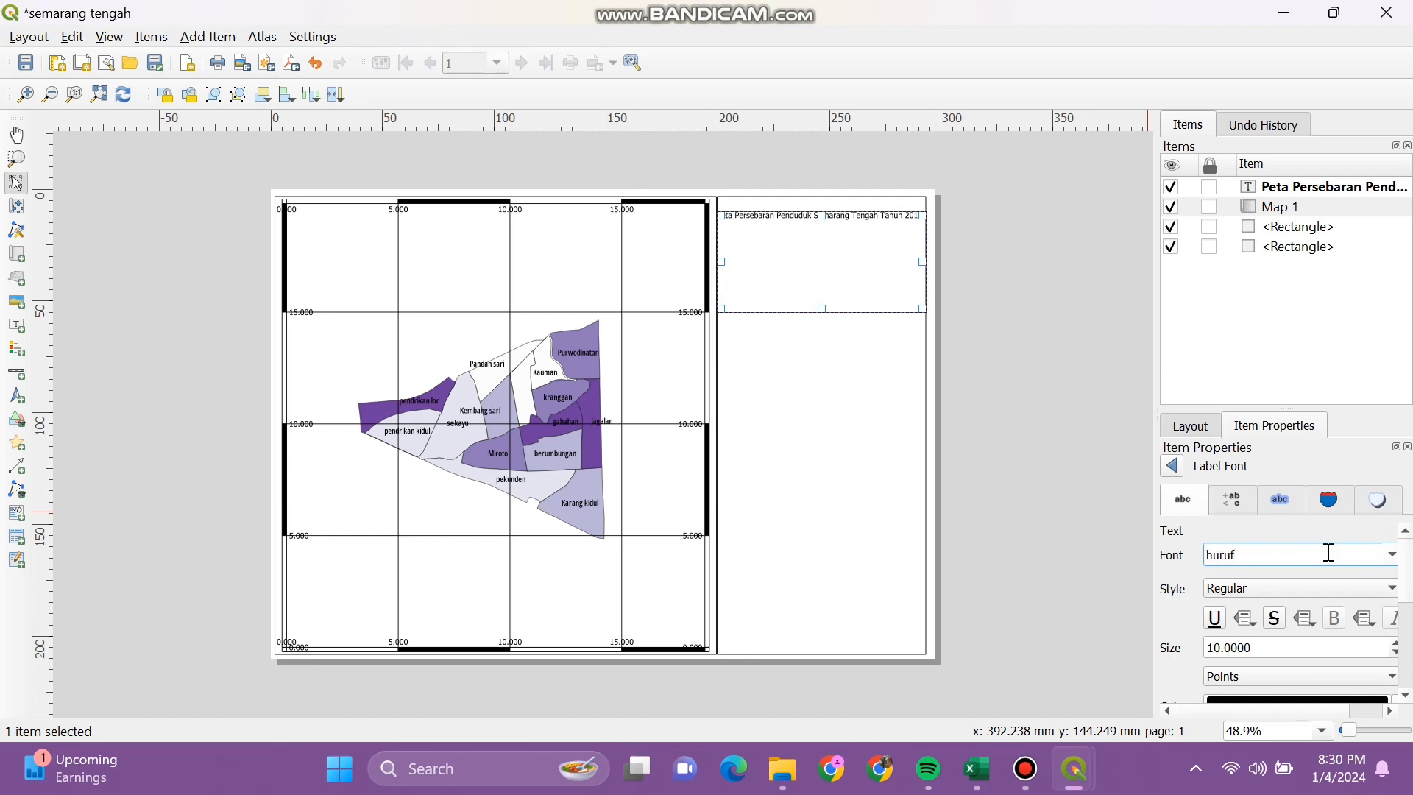
pyautogui.press('Return')
pyautogui.click(1391, 555)
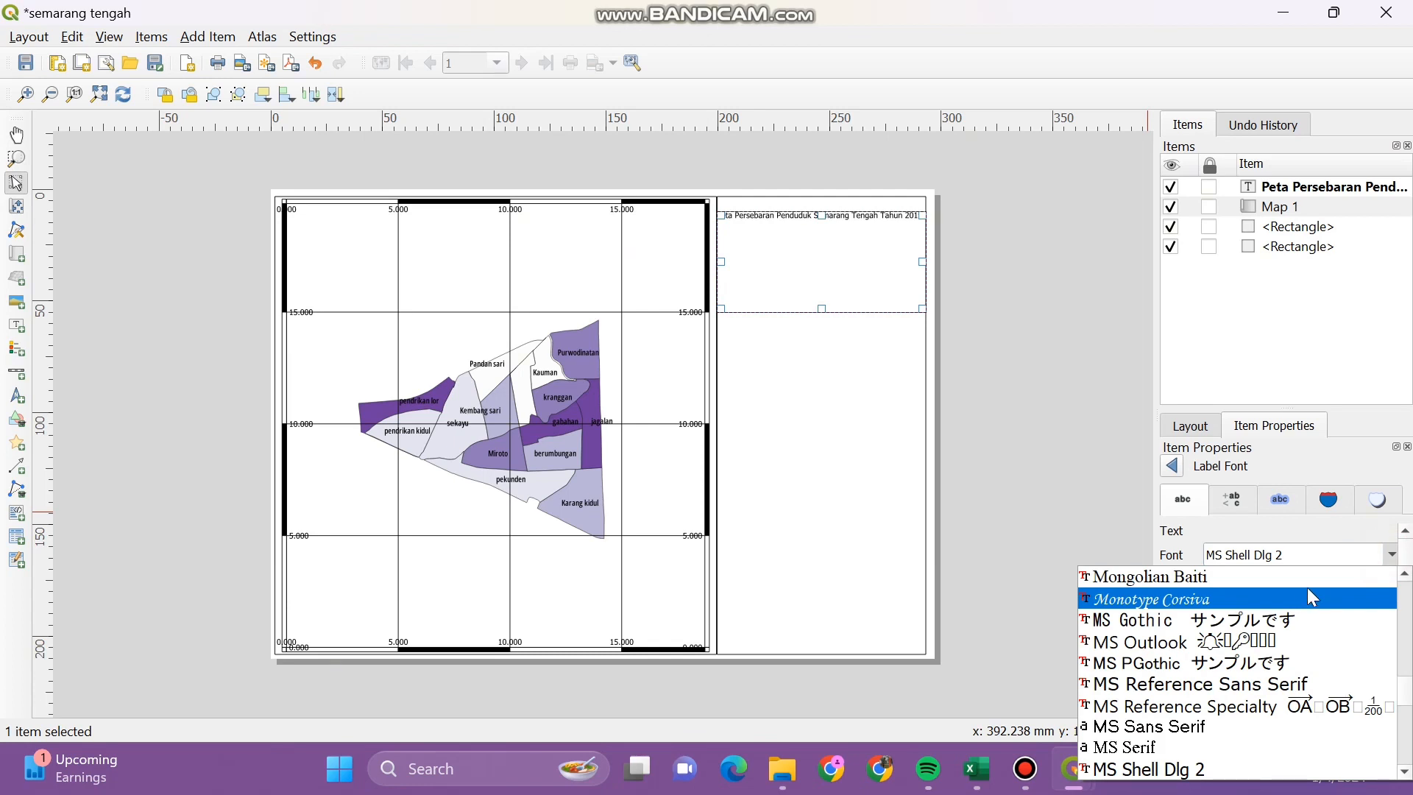
pyautogui.click(1393, 556)
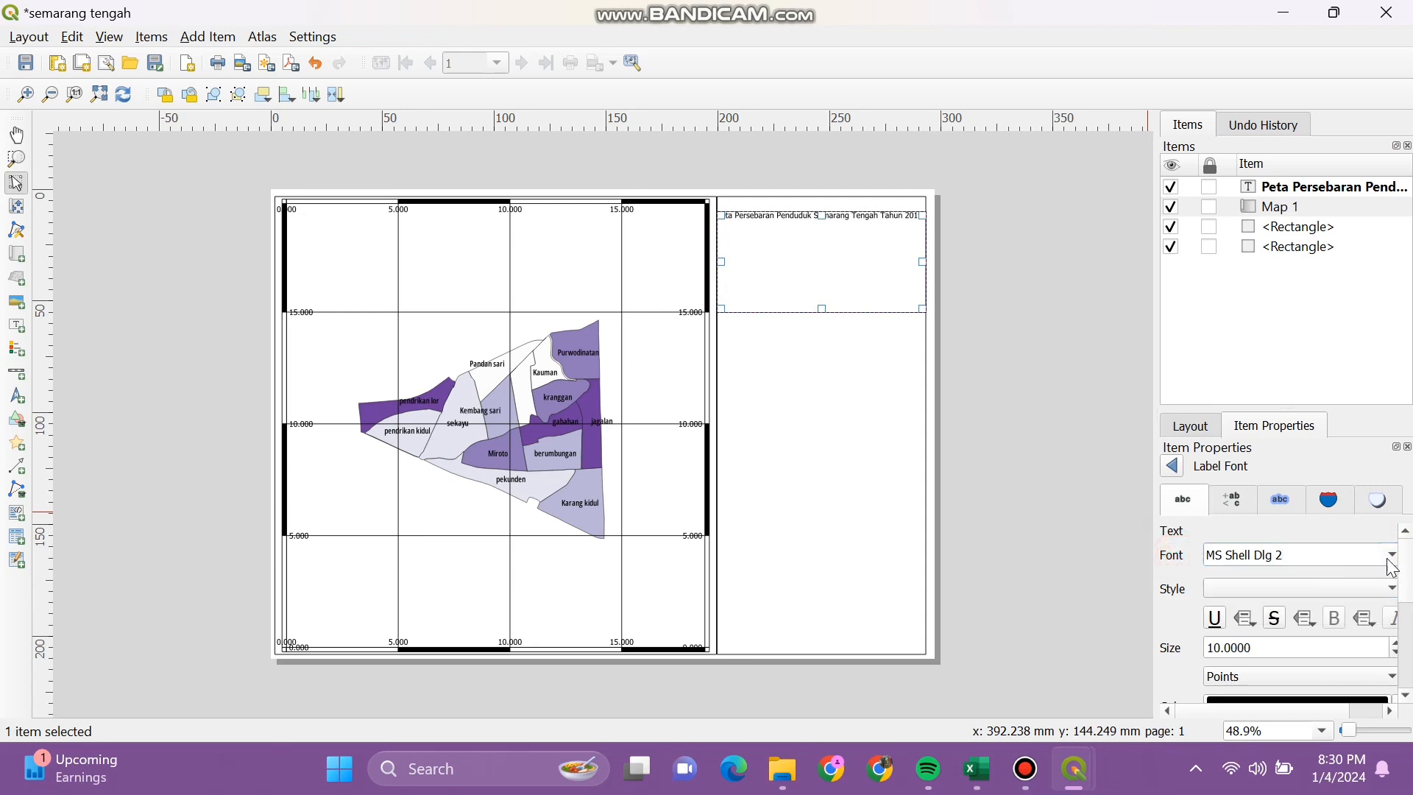
pyautogui.click(1380, 588)
pyautogui.scroll(-1, 1400, 579)
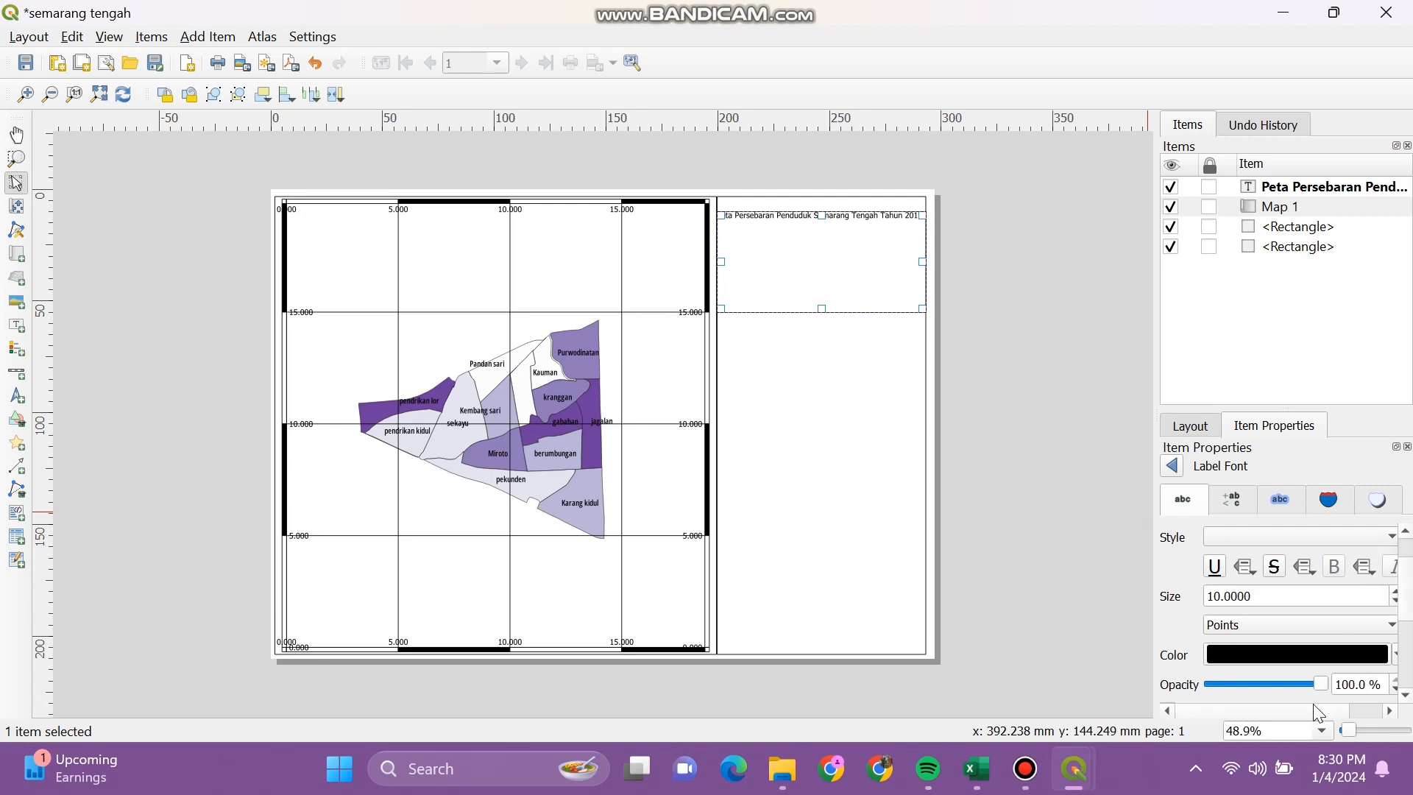
pyautogui.hscroll(1, 1314, 711)
pyautogui.scroll(1, 1382, 585)
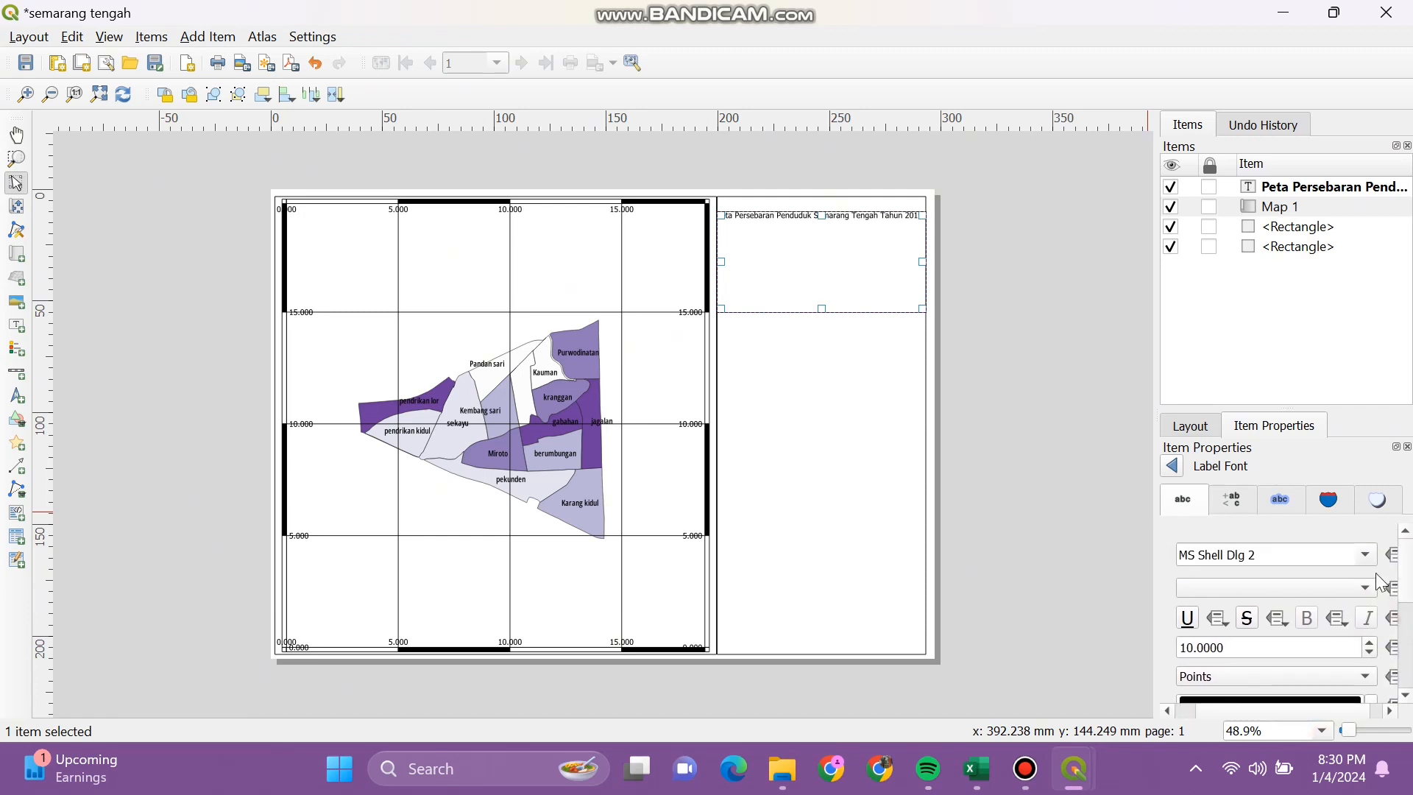
# Step: Set the title font to Mongolian Baiti at size 20 and pull the box's left edge inward
pyautogui.click(1373, 558)
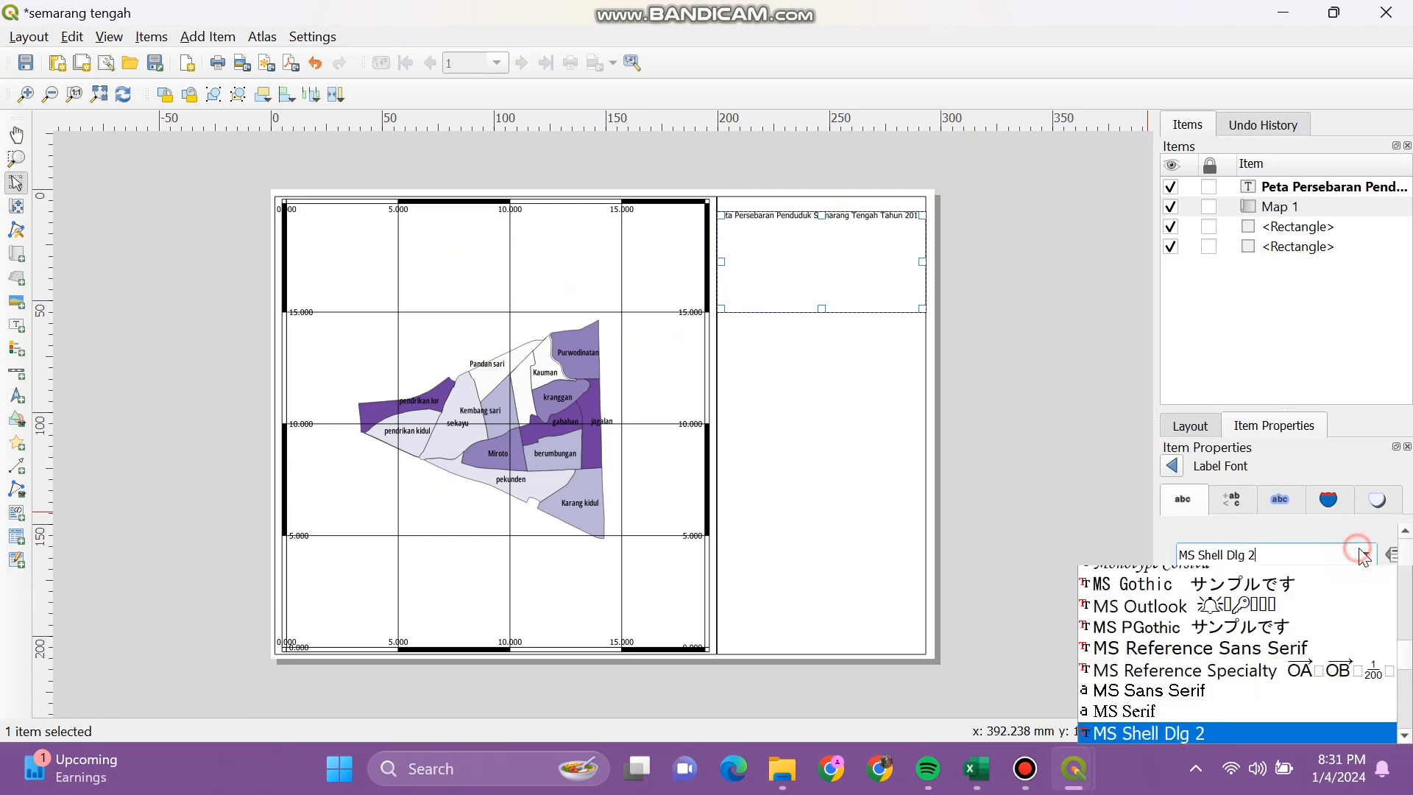
pyautogui.click(1336, 576)
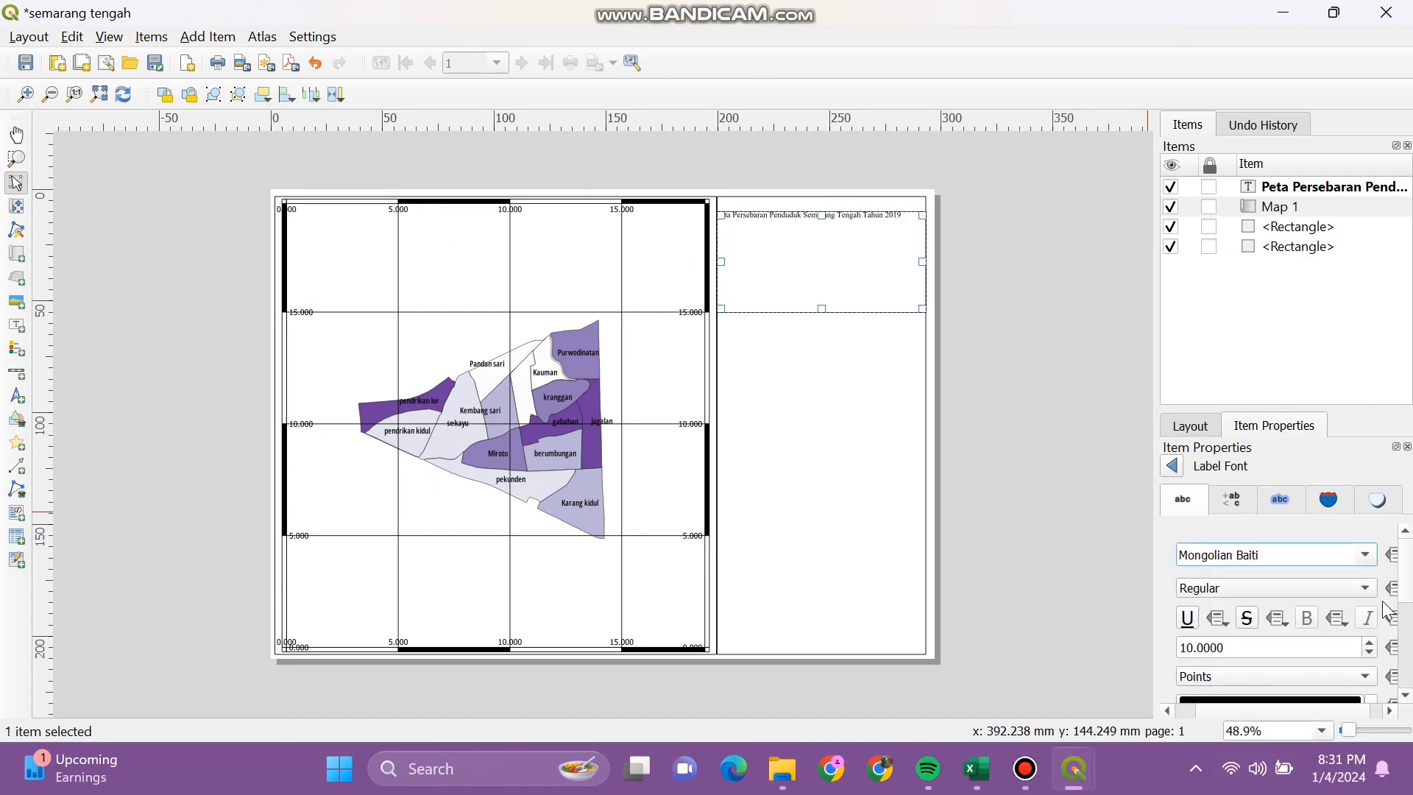
pyautogui.click(1334, 646)
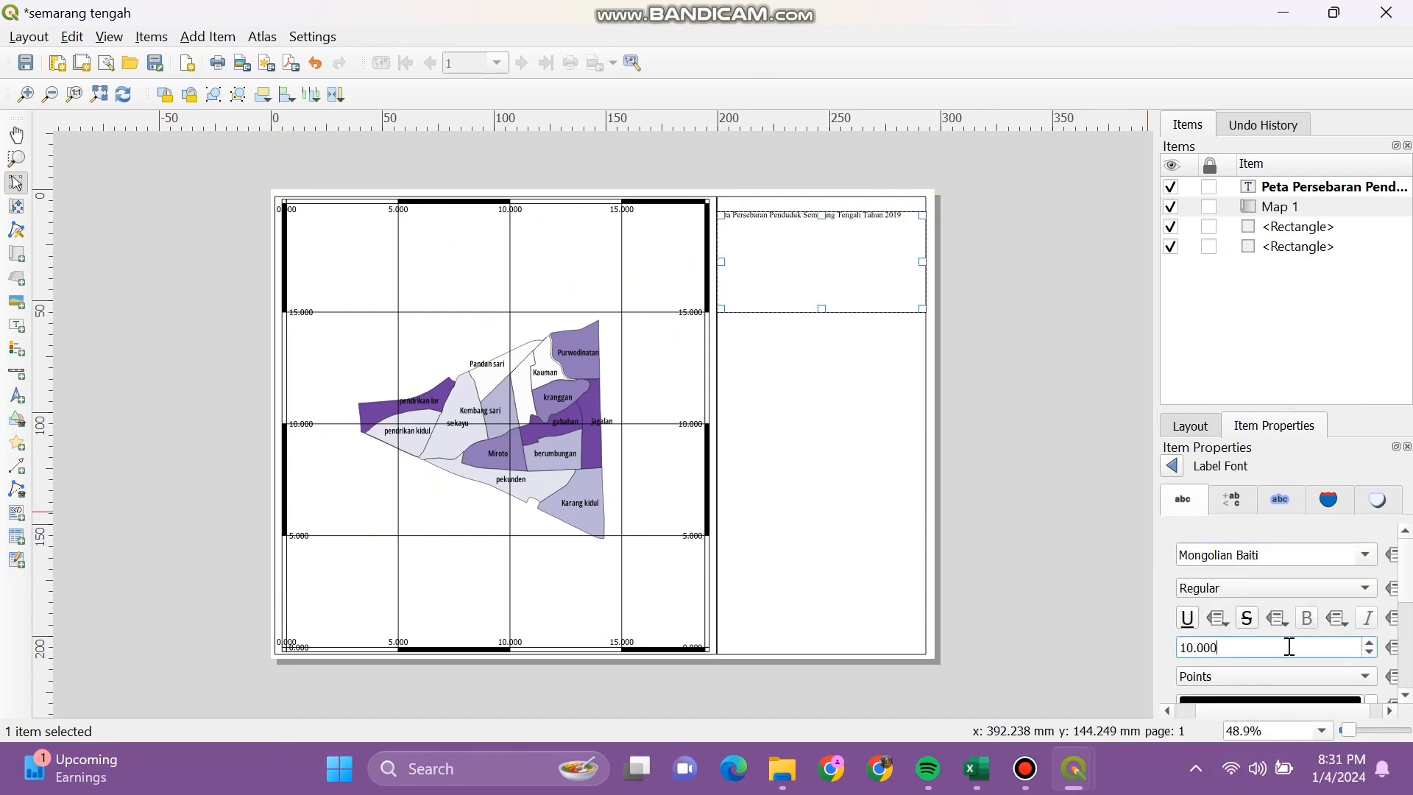
pyautogui.press('BackSpace')
pyautogui.press('BackSpace')
pyautogui.press('BackSpace')
pyautogui.press('BackSpace')
pyautogui.press('BackSpace')
pyautogui.press('BackSpace')
pyautogui.write('20')
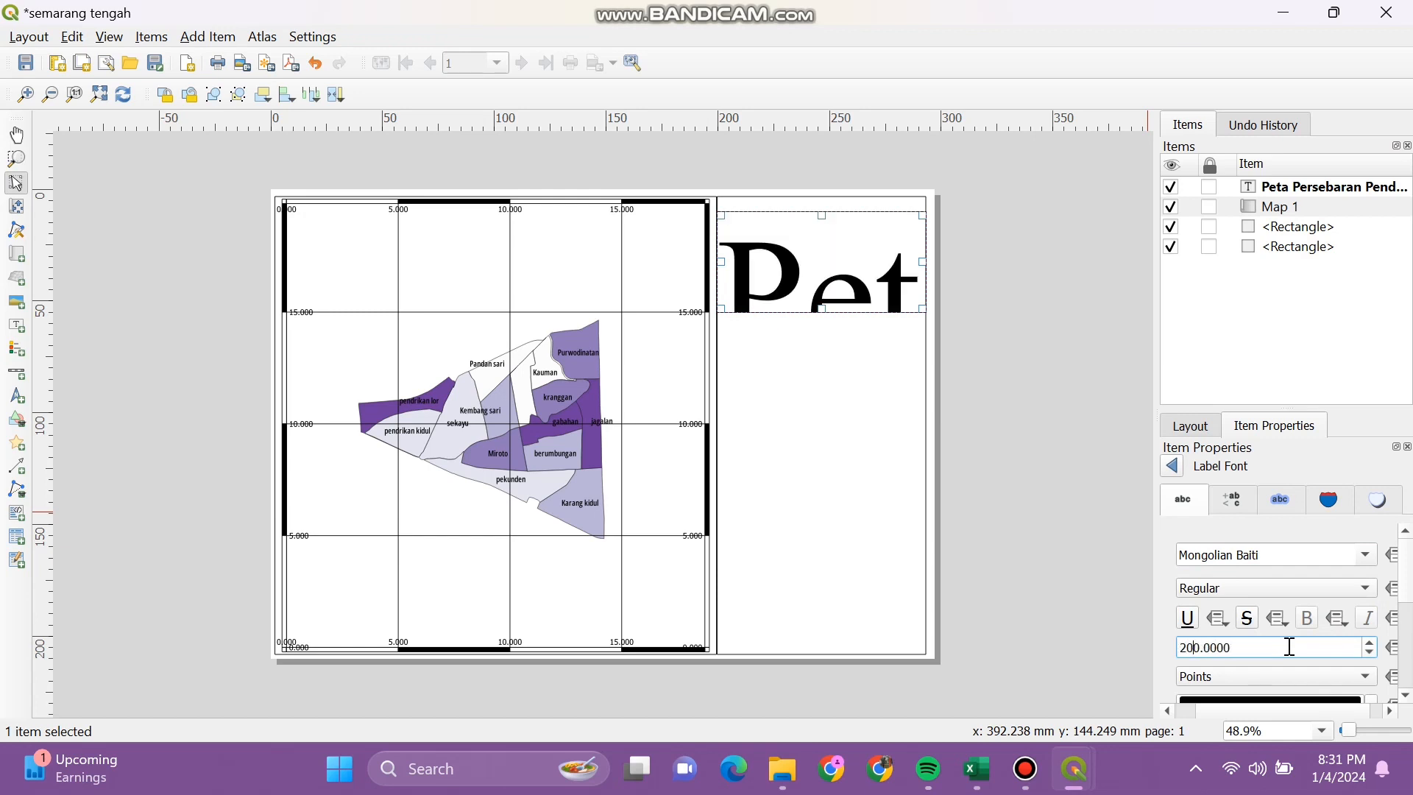
pyautogui.press('BackSpace')
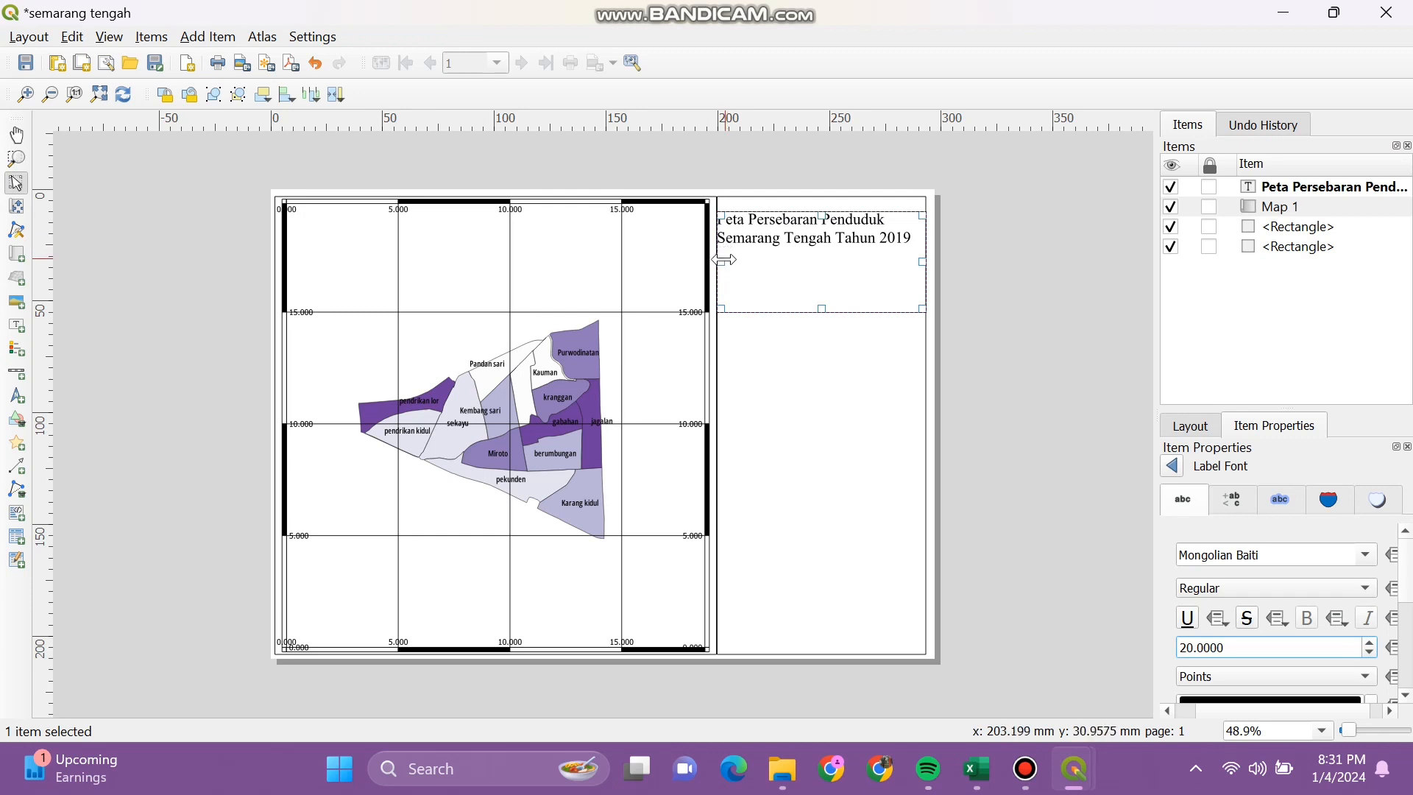
pyautogui.moveTo(722, 261); pyautogui.dragTo(728, 261)
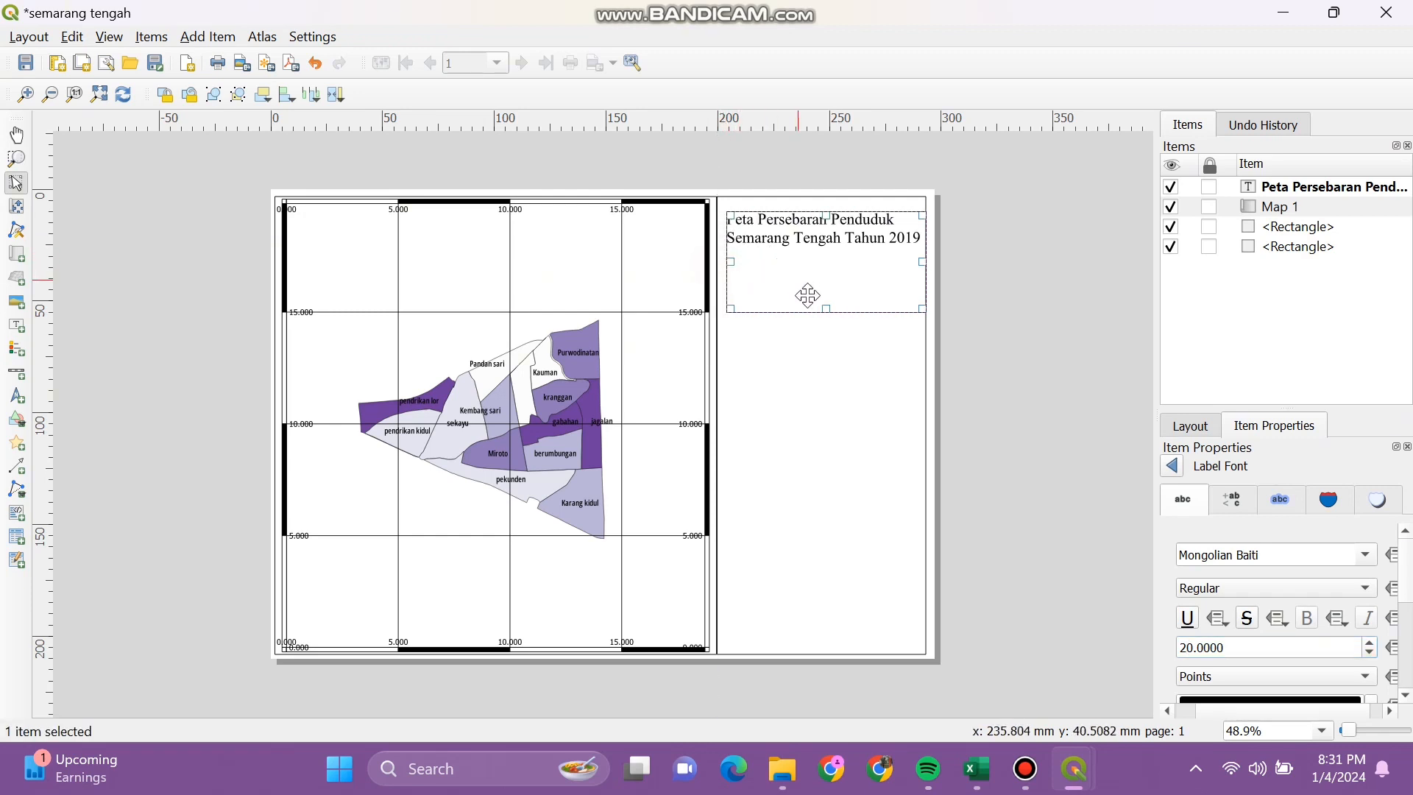
pyautogui.click(1366, 555)
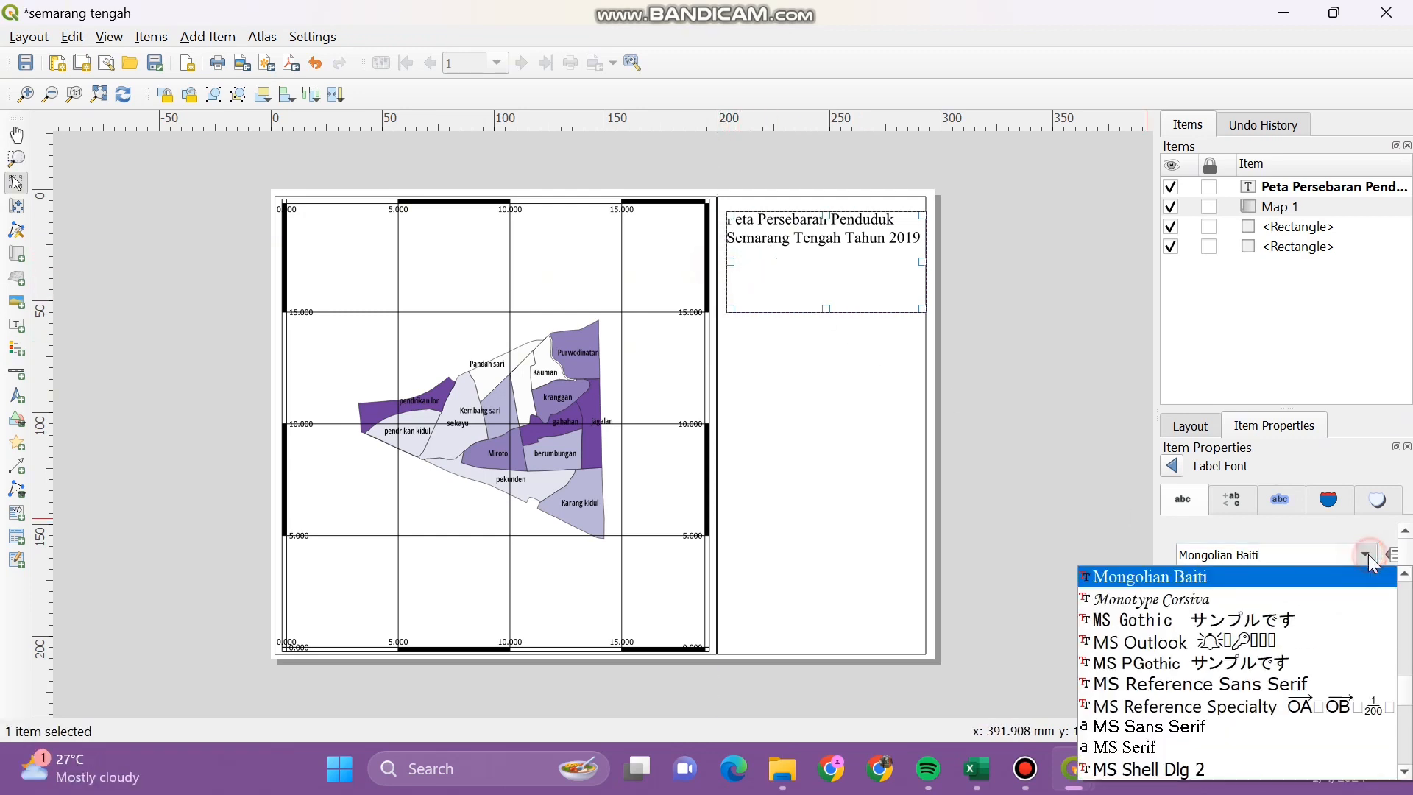
# Step: Switch the title font to Monotype Corsiva, then to Myriad Pro Light
pyautogui.click(1306, 600)
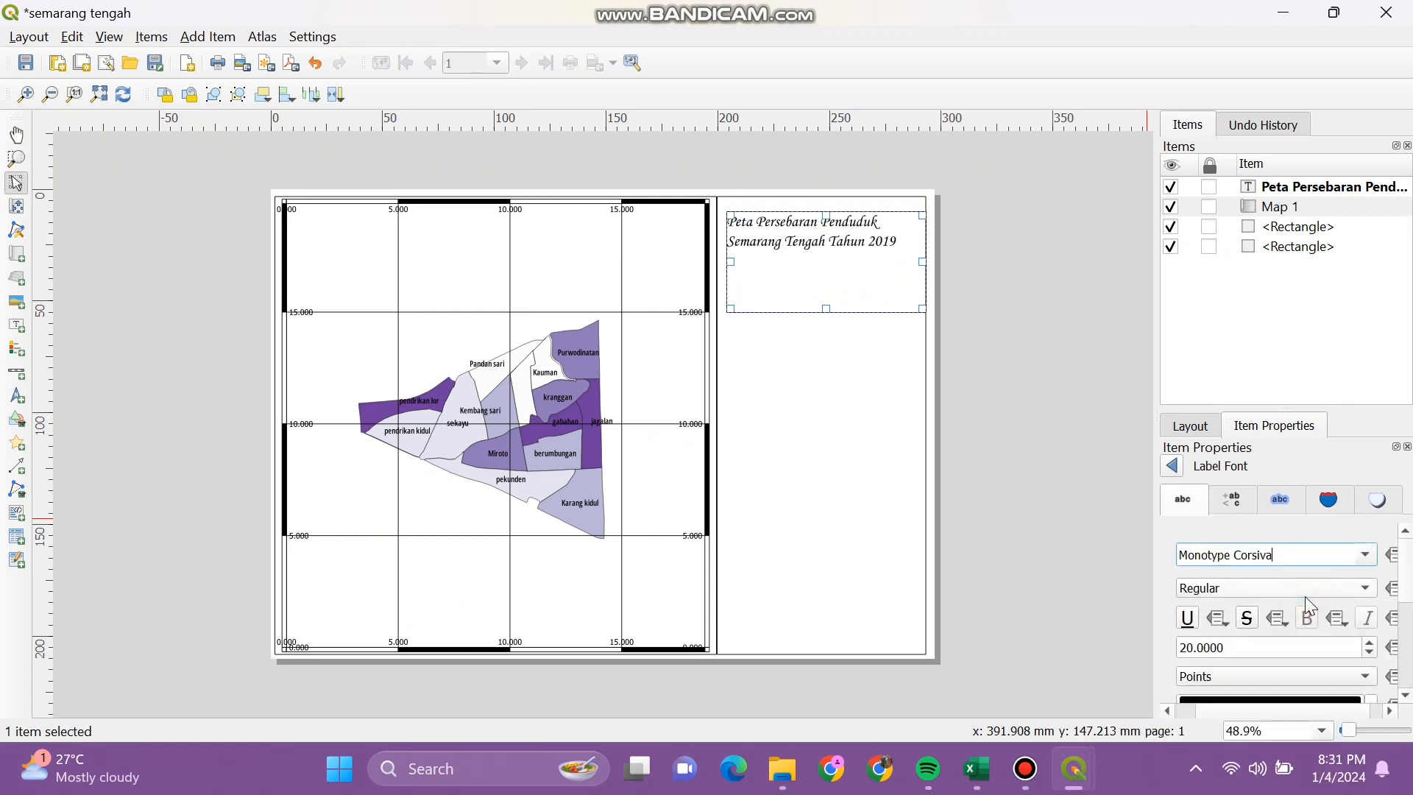
pyautogui.click(1366, 555)
pyautogui.scroll(-5, 1274, 681)
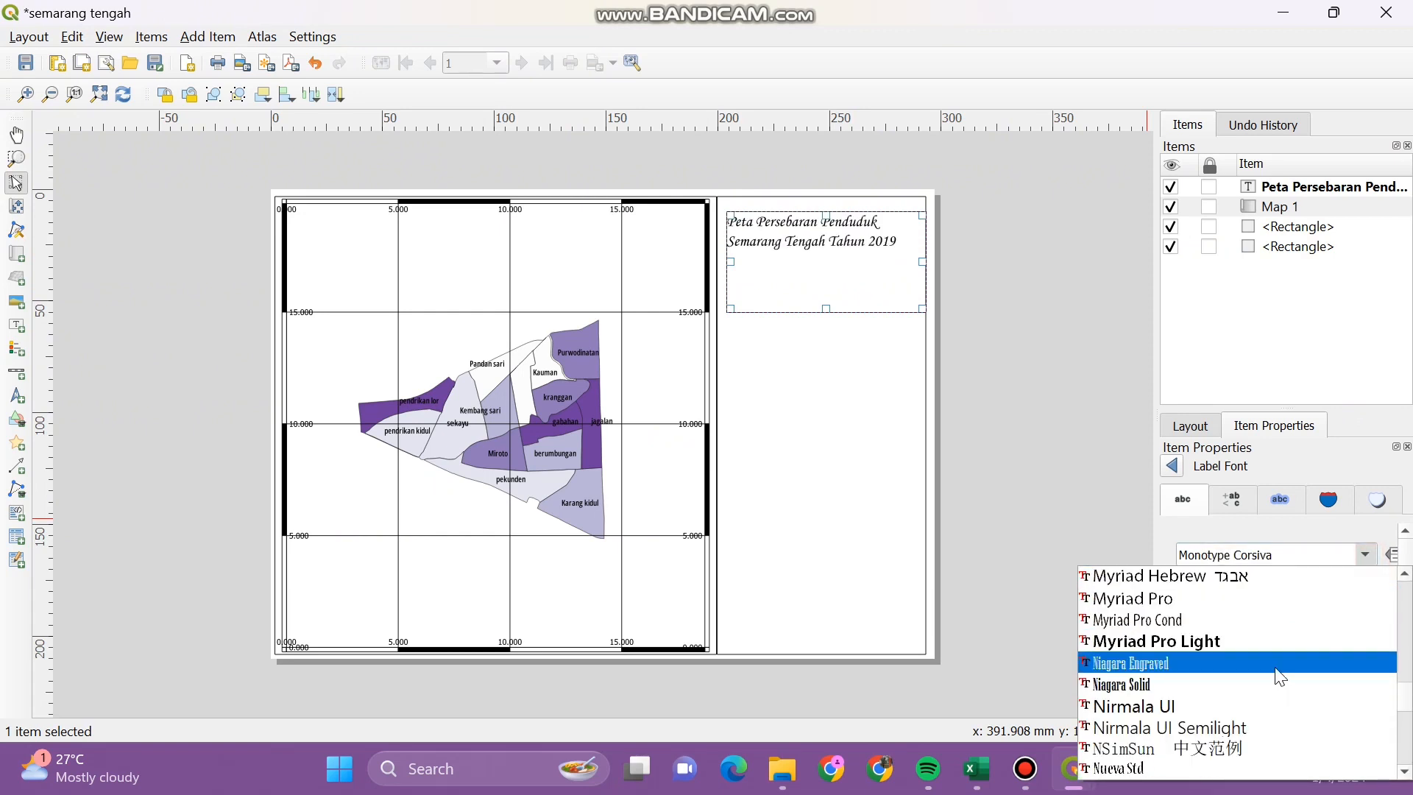
pyautogui.click(1280, 643)
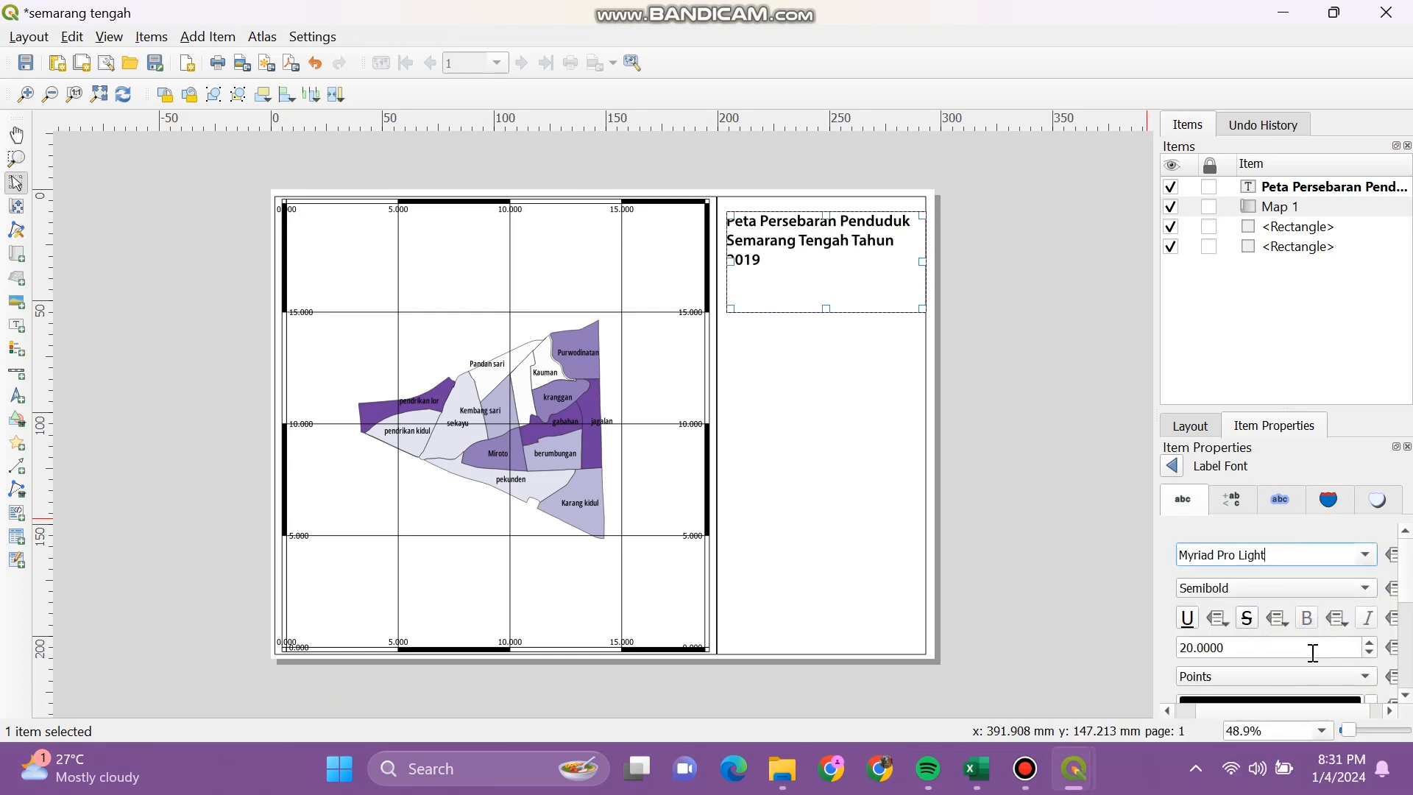
pyautogui.scroll(-2, 1409, 608)
pyautogui.scroll(-2, 1410, 608)
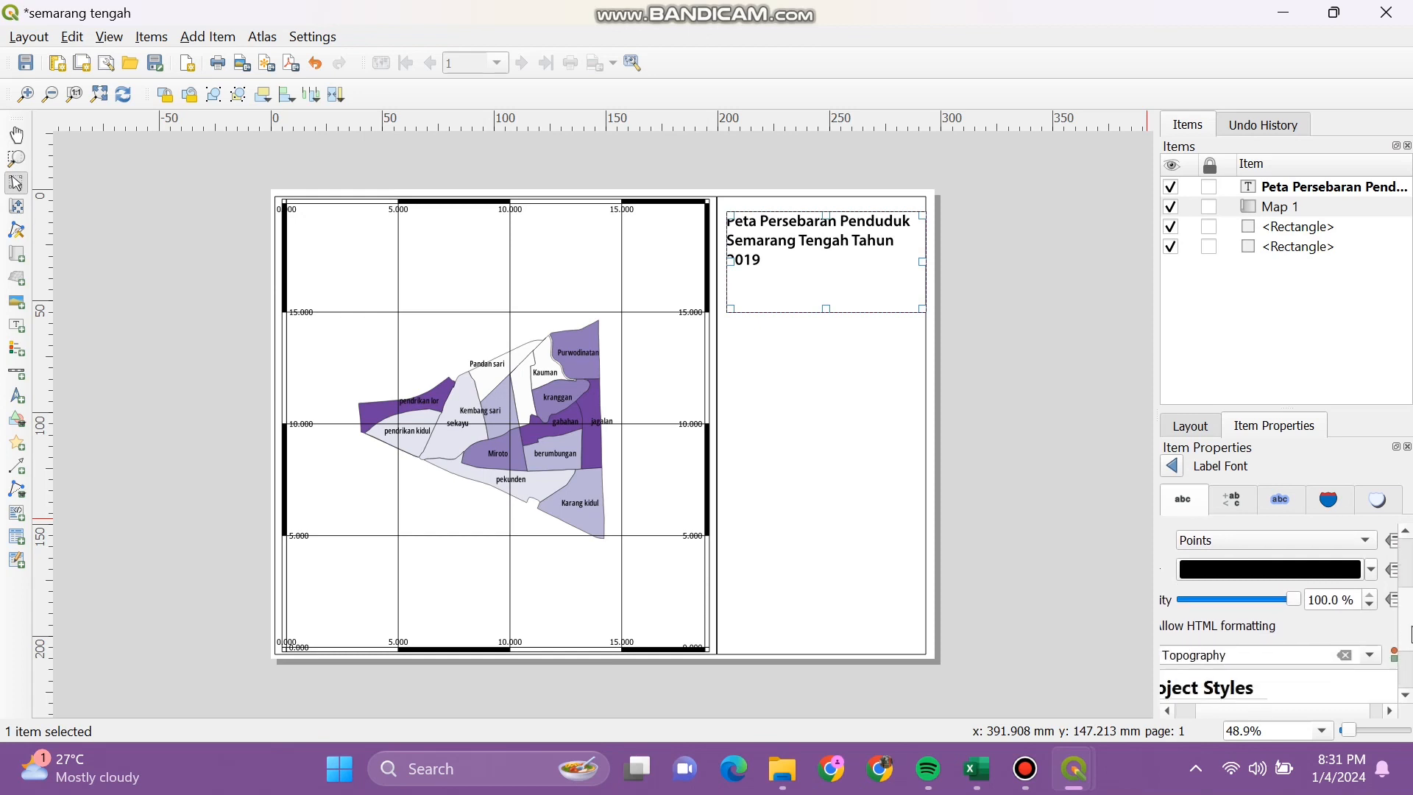
pyautogui.scroll(4, 1411, 624)
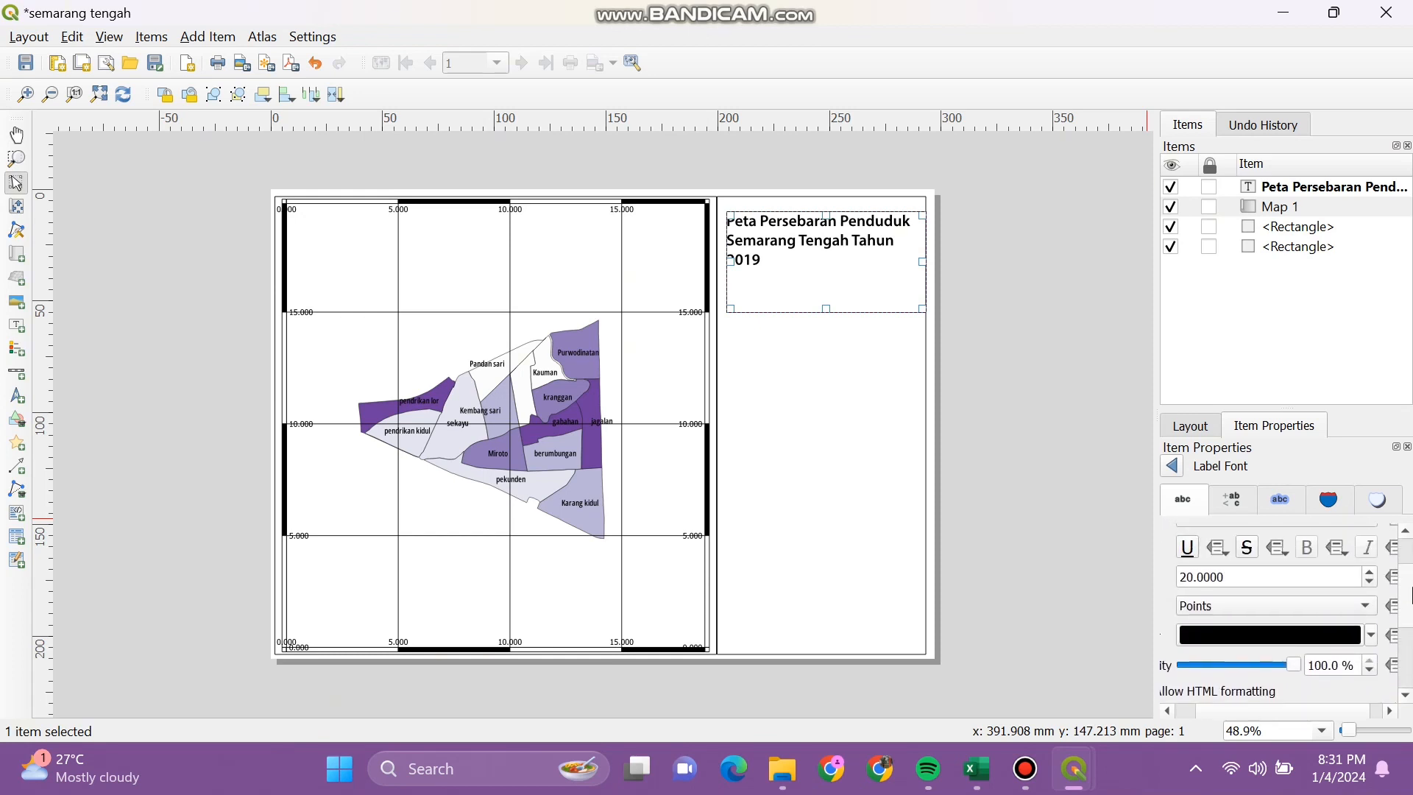
# Step: Review the title's Formatting, Buffer, Background and Shadow text options
pyautogui.click(1233, 504)
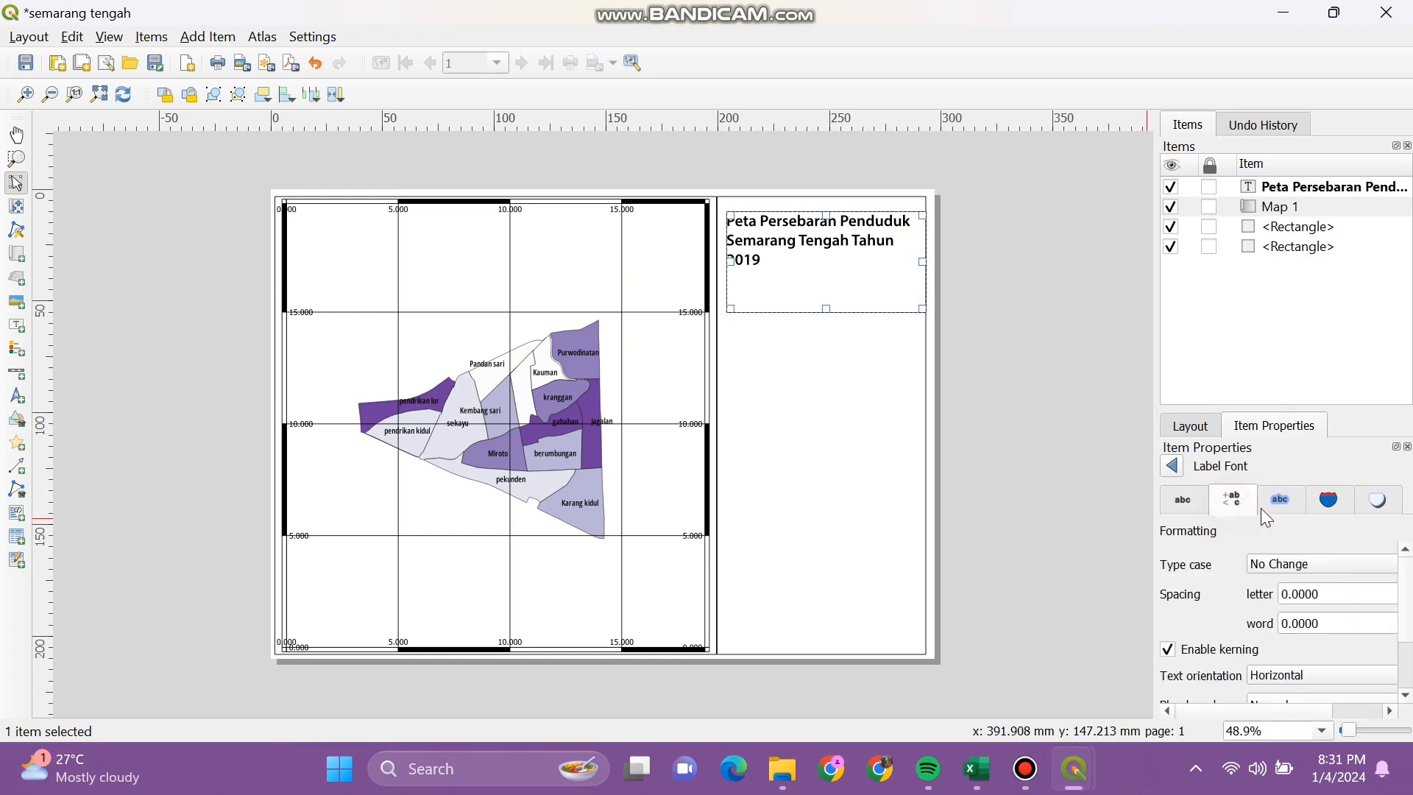
pyautogui.scroll(-3, 1409, 595)
pyautogui.click(1298, 498)
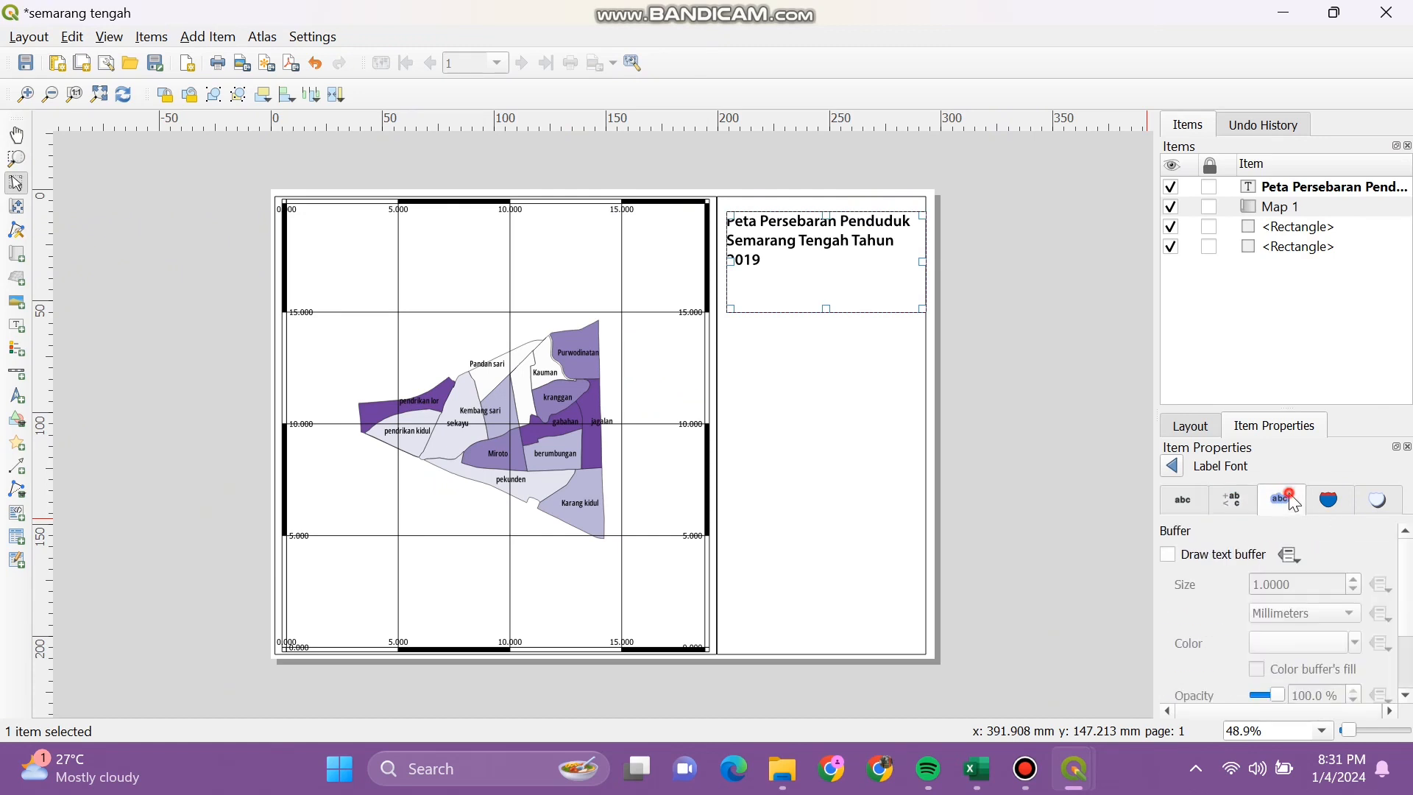
pyautogui.scroll(-3, 1407, 625)
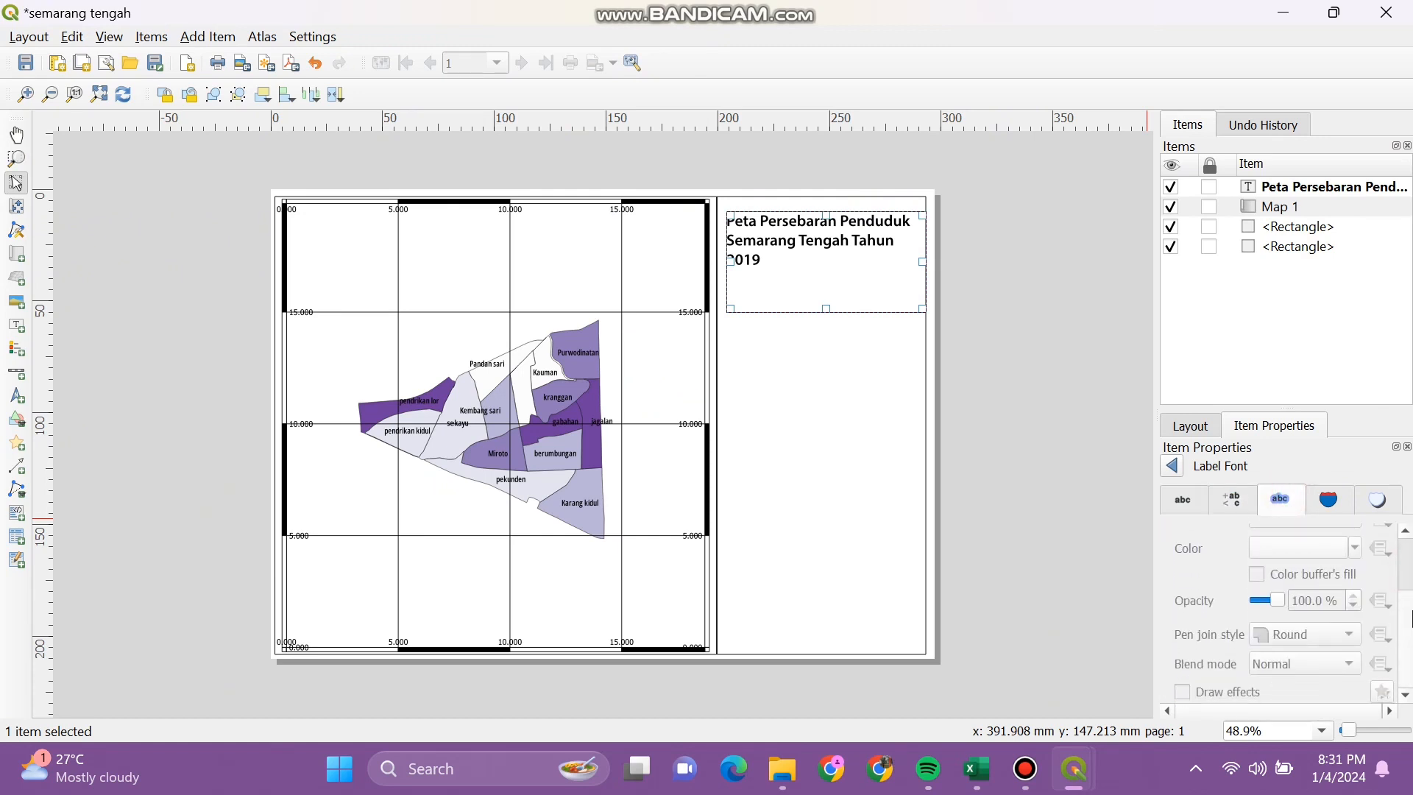
pyautogui.click(1346, 507)
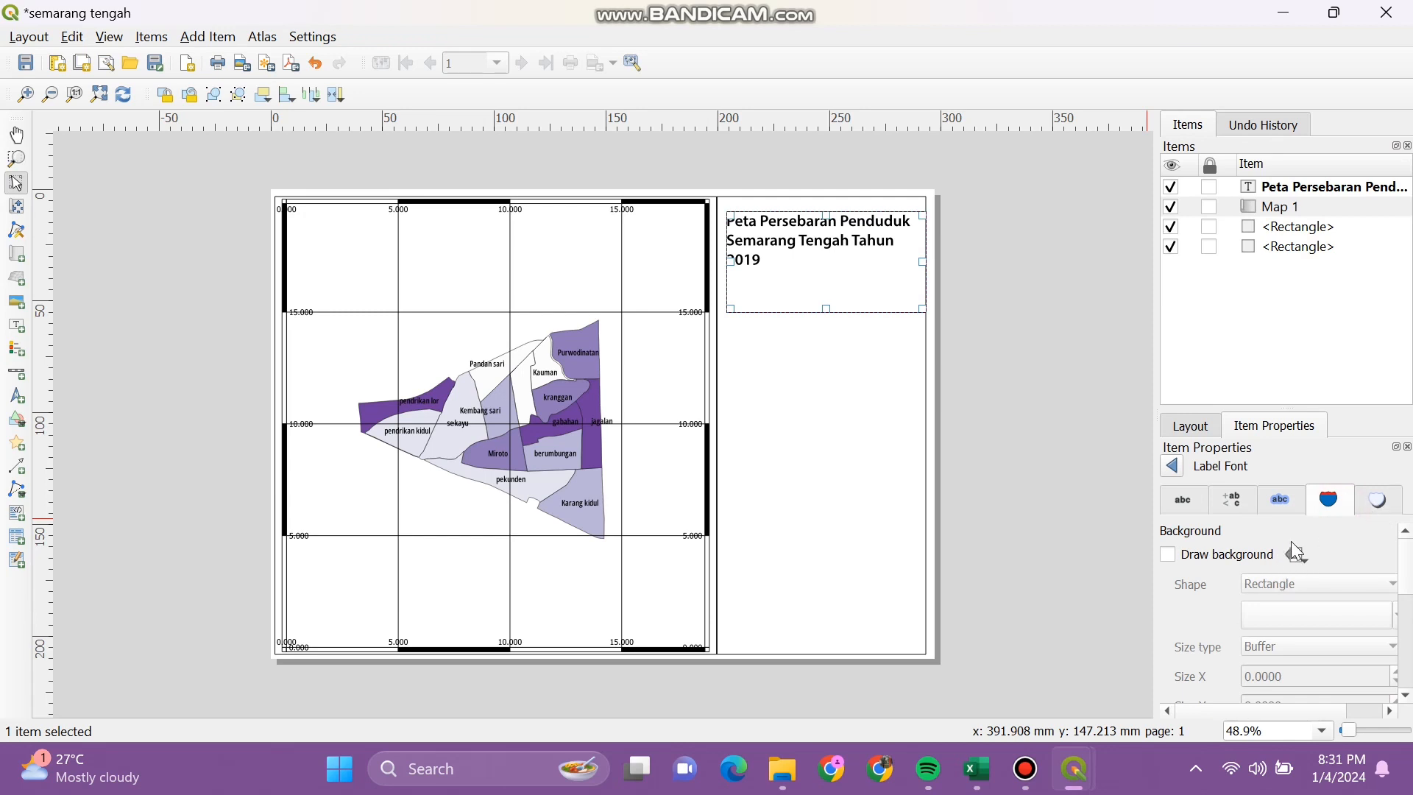
pyautogui.scroll(-3, 1407, 589)
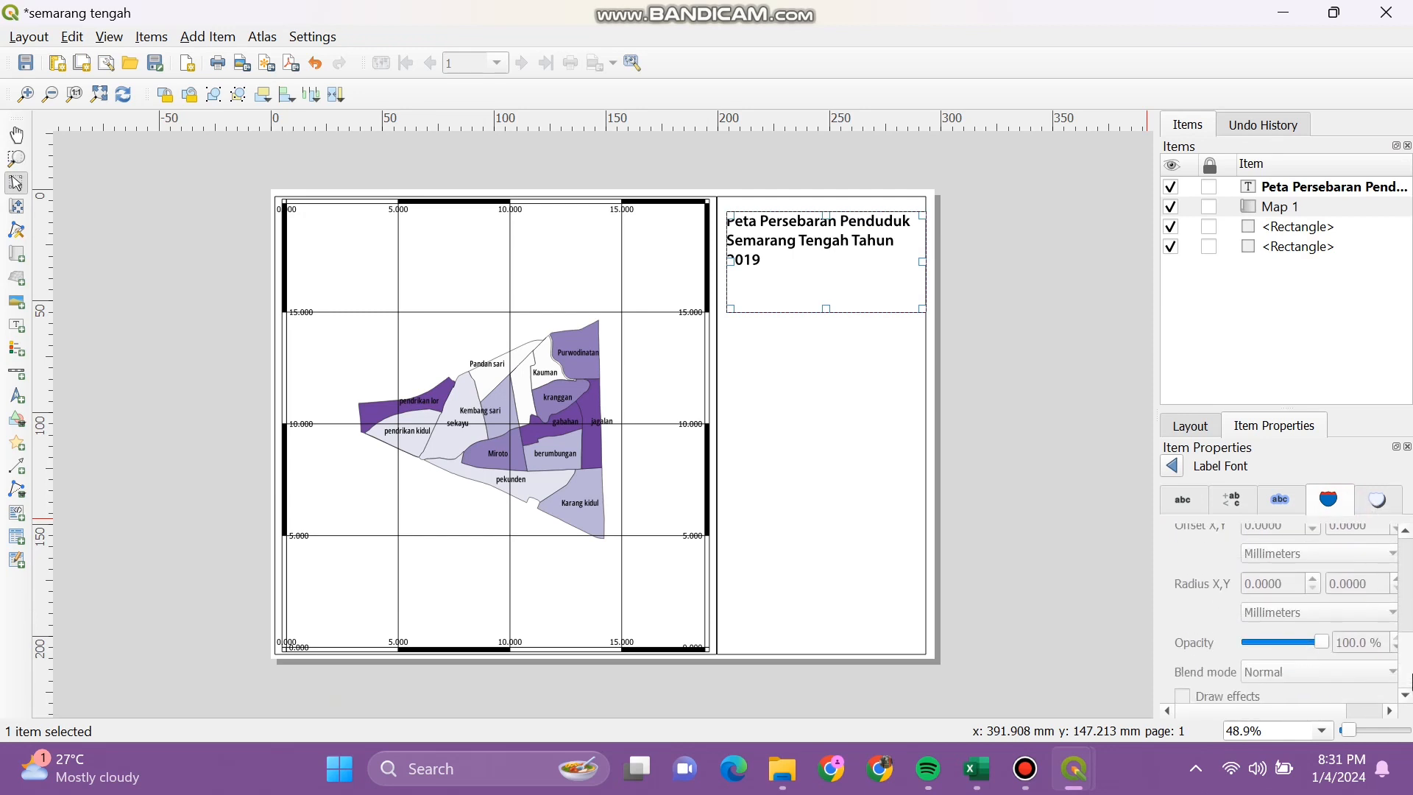
pyautogui.click(1375, 506)
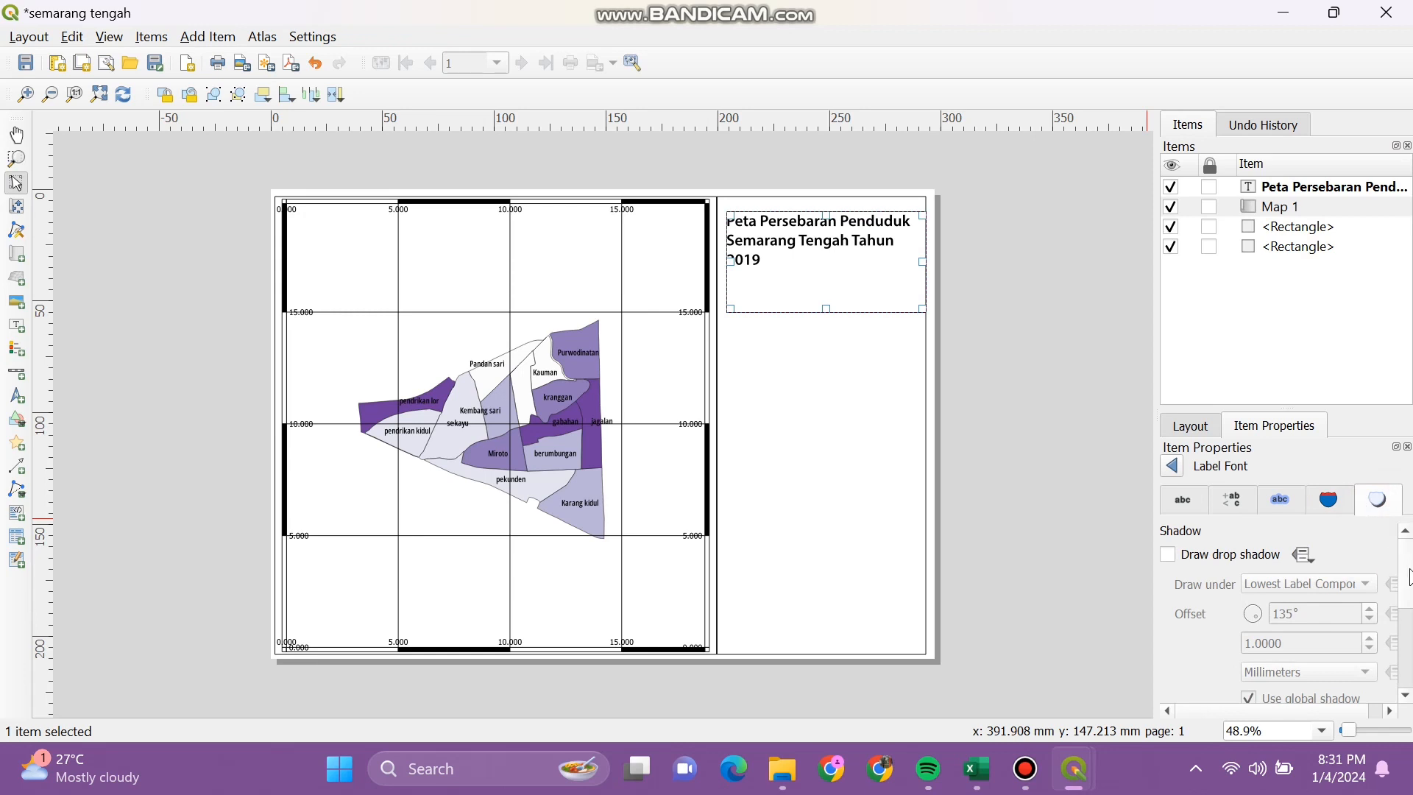
pyautogui.scroll(-4, 1409, 574)
pyautogui.click(1233, 499)
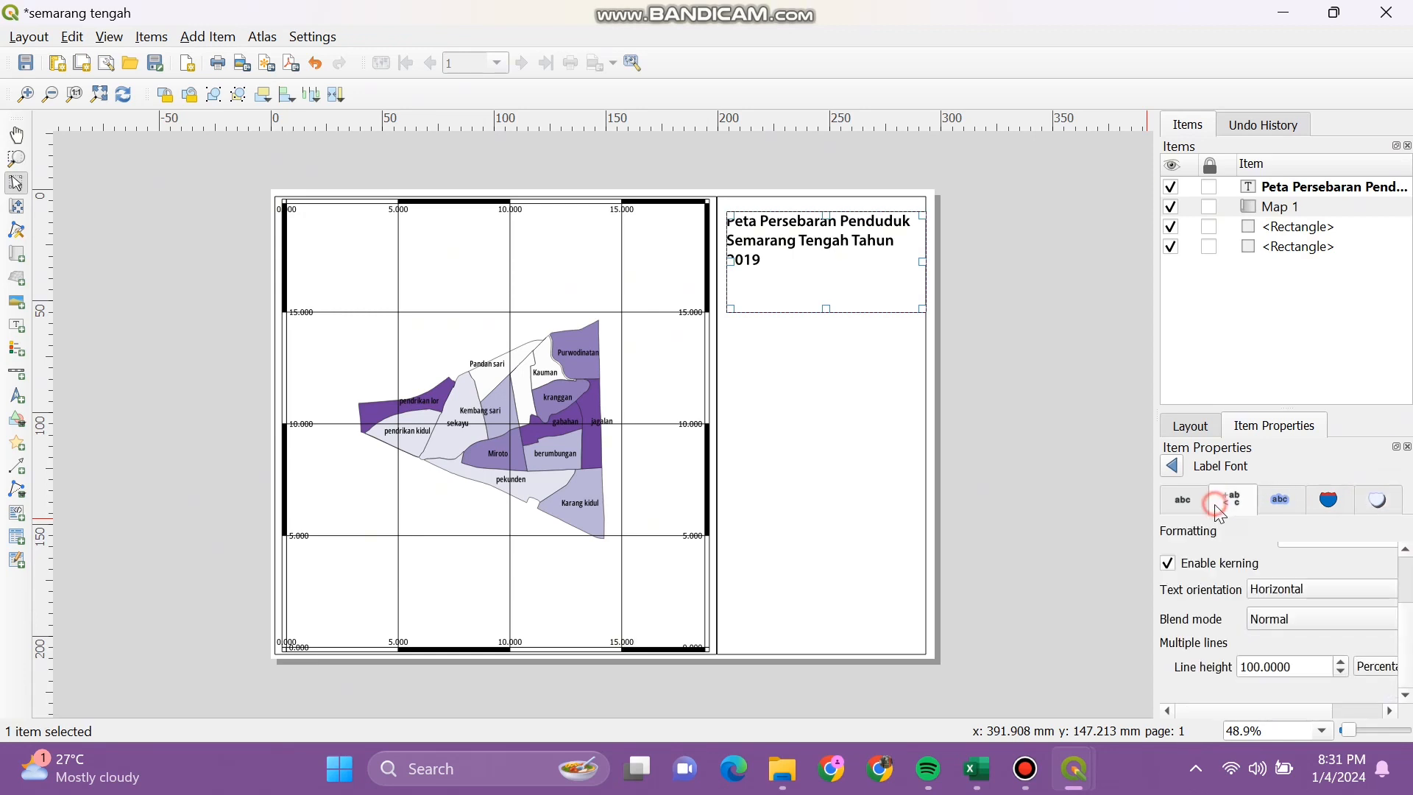
pyautogui.click(1182, 499)
pyautogui.moveTo(1405, 577)
pyautogui.mouseDown()
pyautogui.moveTo(1412, 676)
pyautogui.moveTo(1411, 567)
pyautogui.mouseUp()
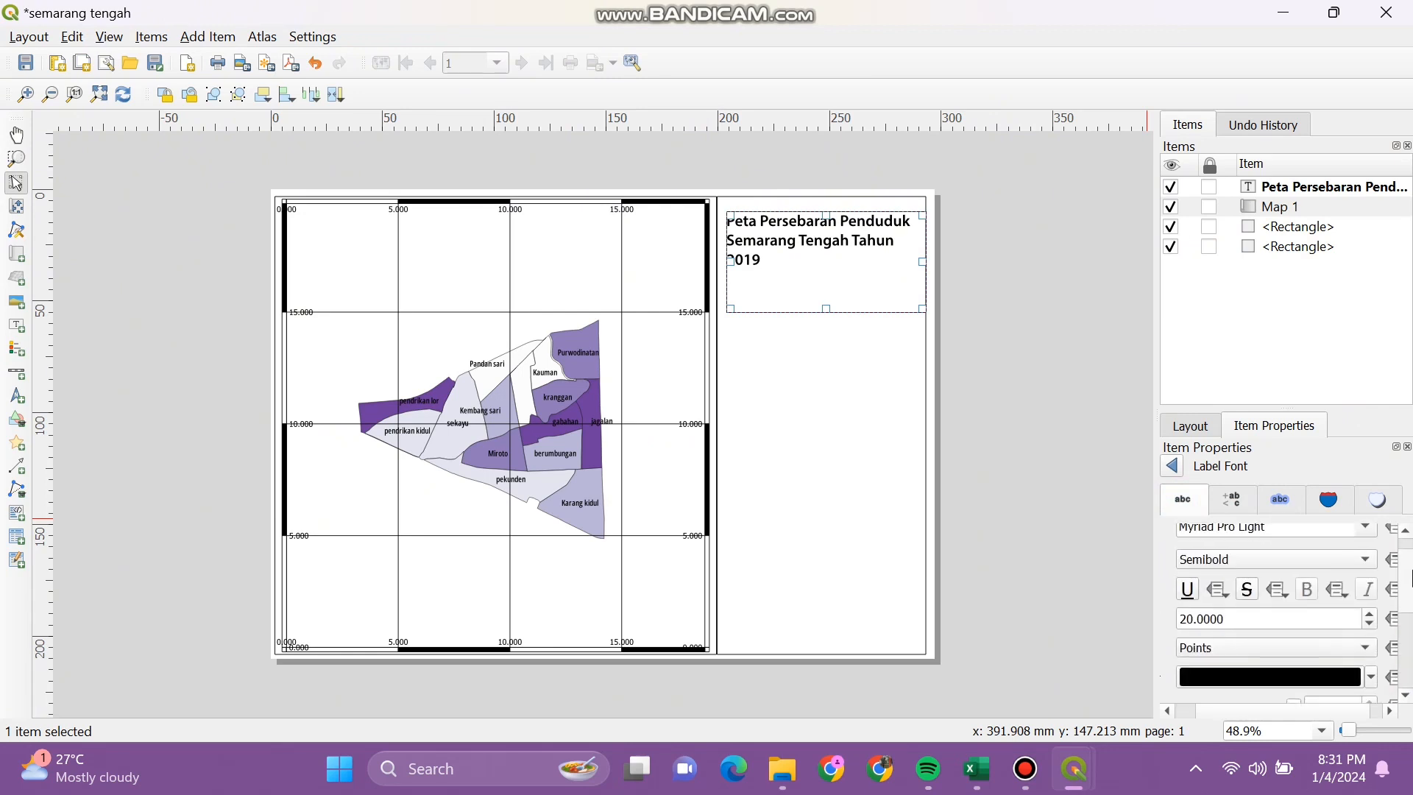
# Step: Center the title horizontally and vertically and set its font to Open Sans ExtraBold
pyautogui.click(1172, 468)
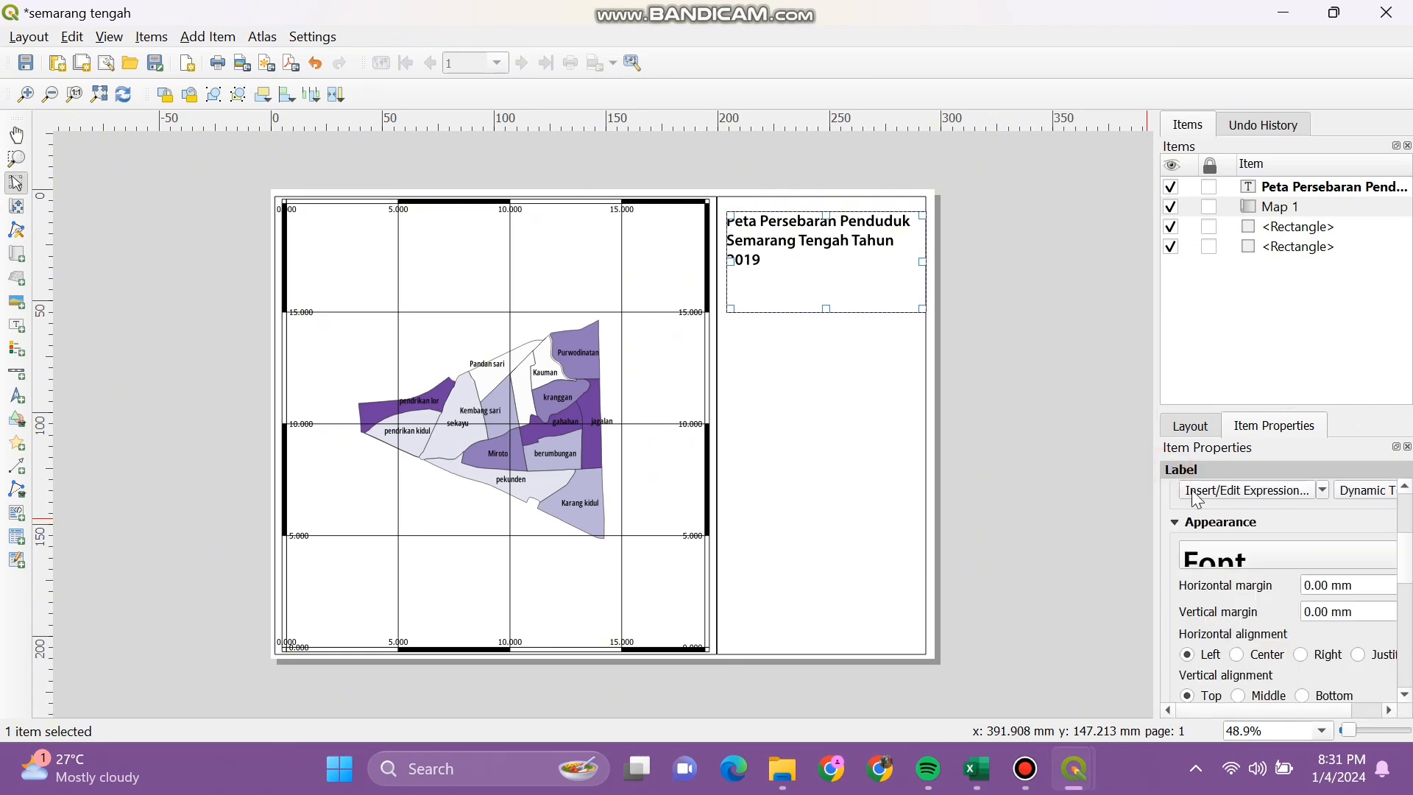
pyautogui.click(1237, 654)
pyautogui.click(1239, 696)
pyautogui.click(1250, 557)
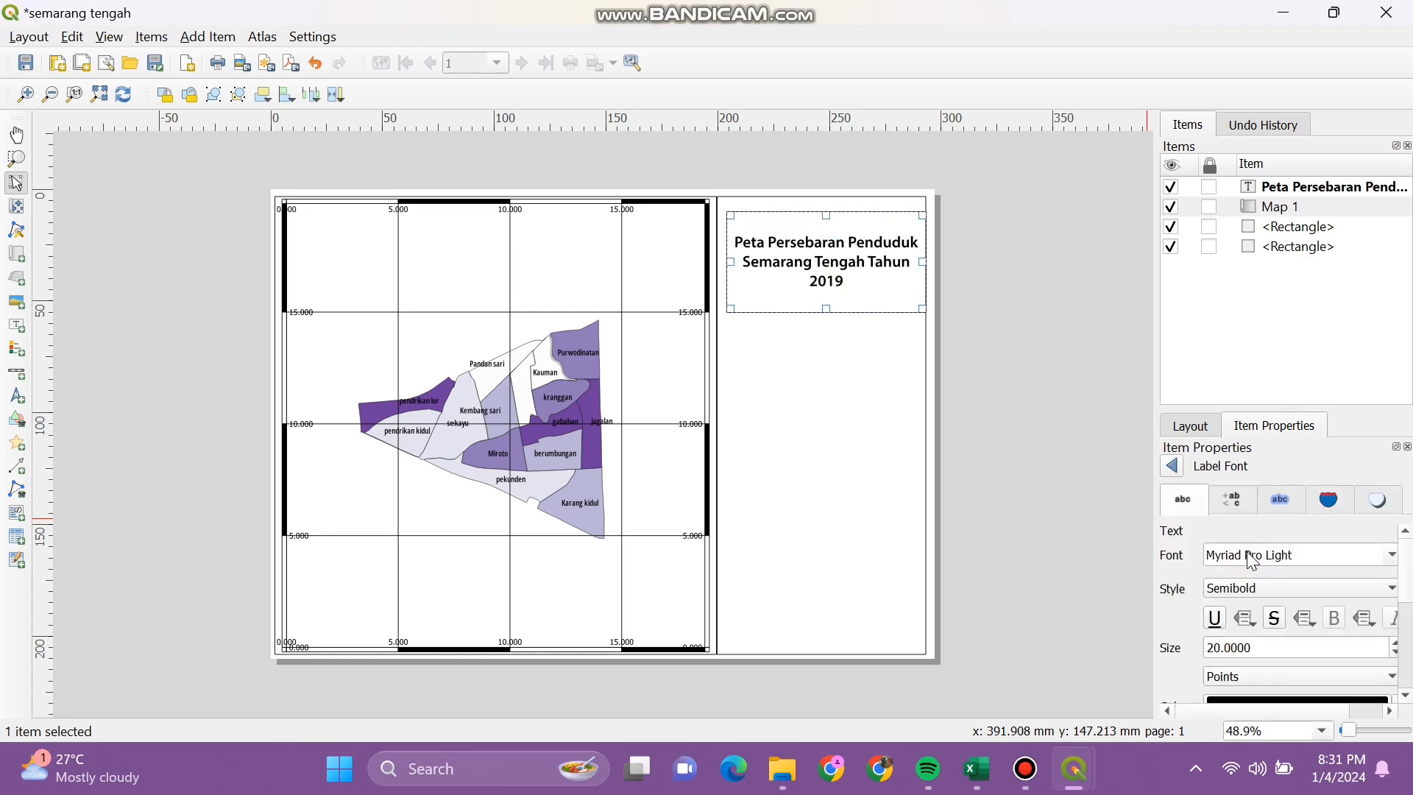
pyautogui.click(1393, 557)
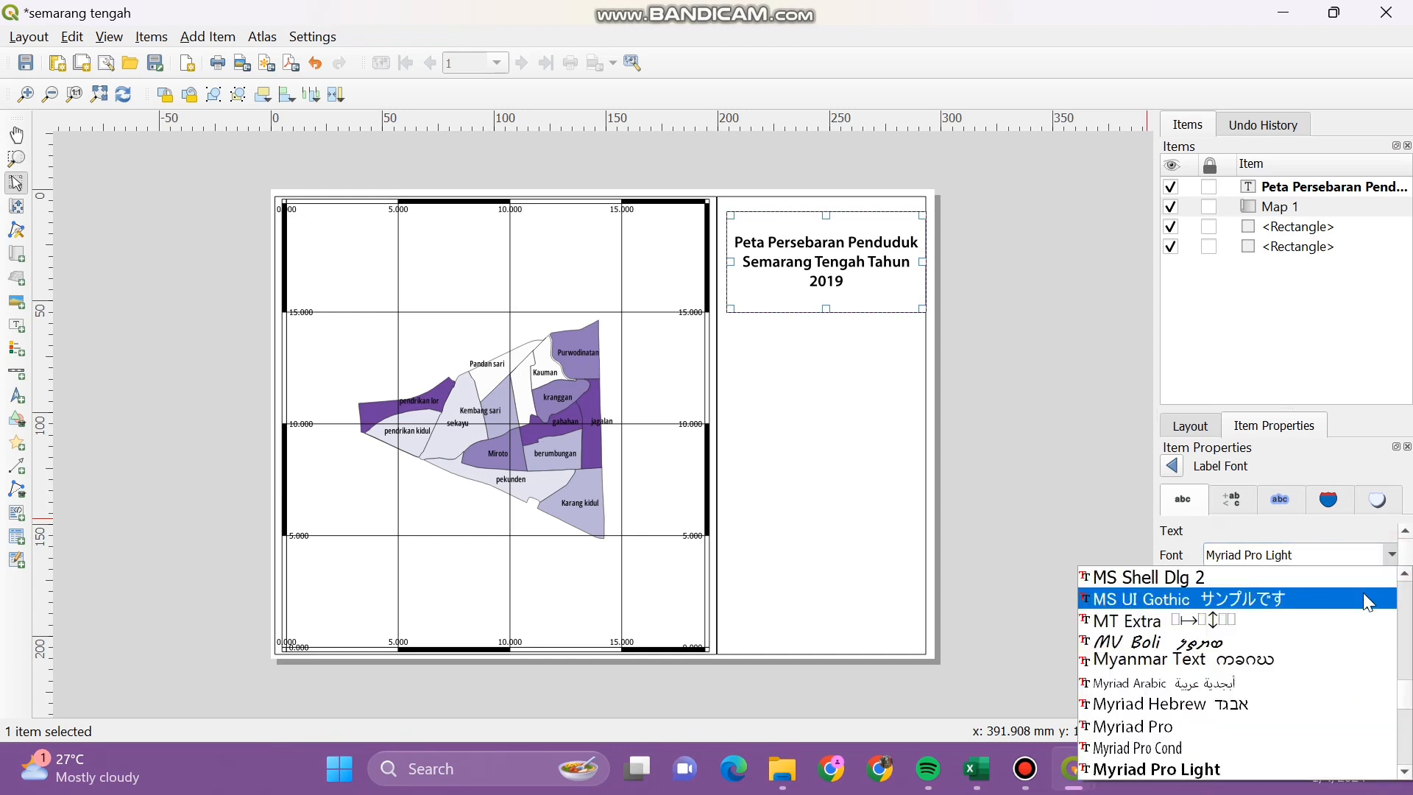
pyautogui.scroll(-4, 1280, 699)
pyautogui.scroll(-4, 1247, 721)
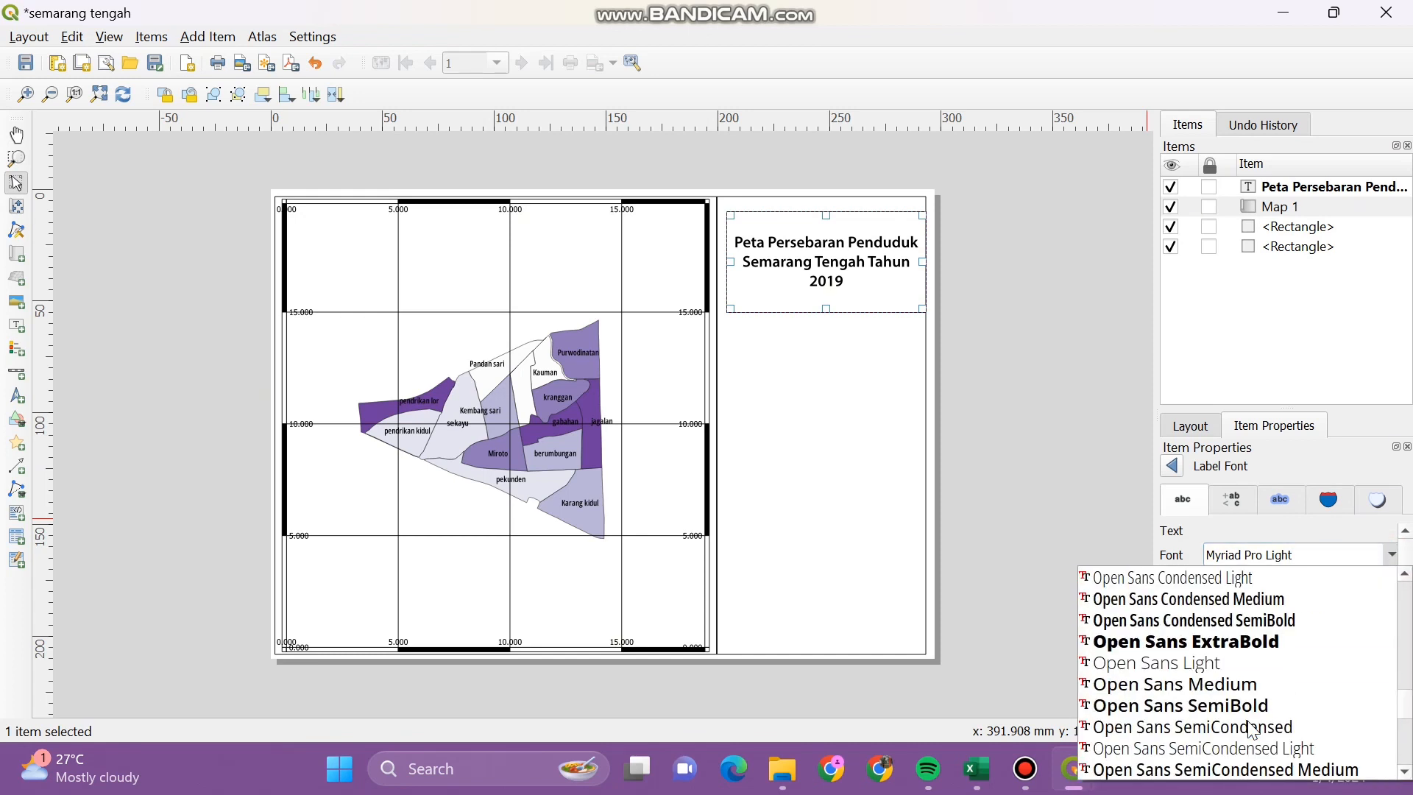
pyautogui.click(1297, 646)
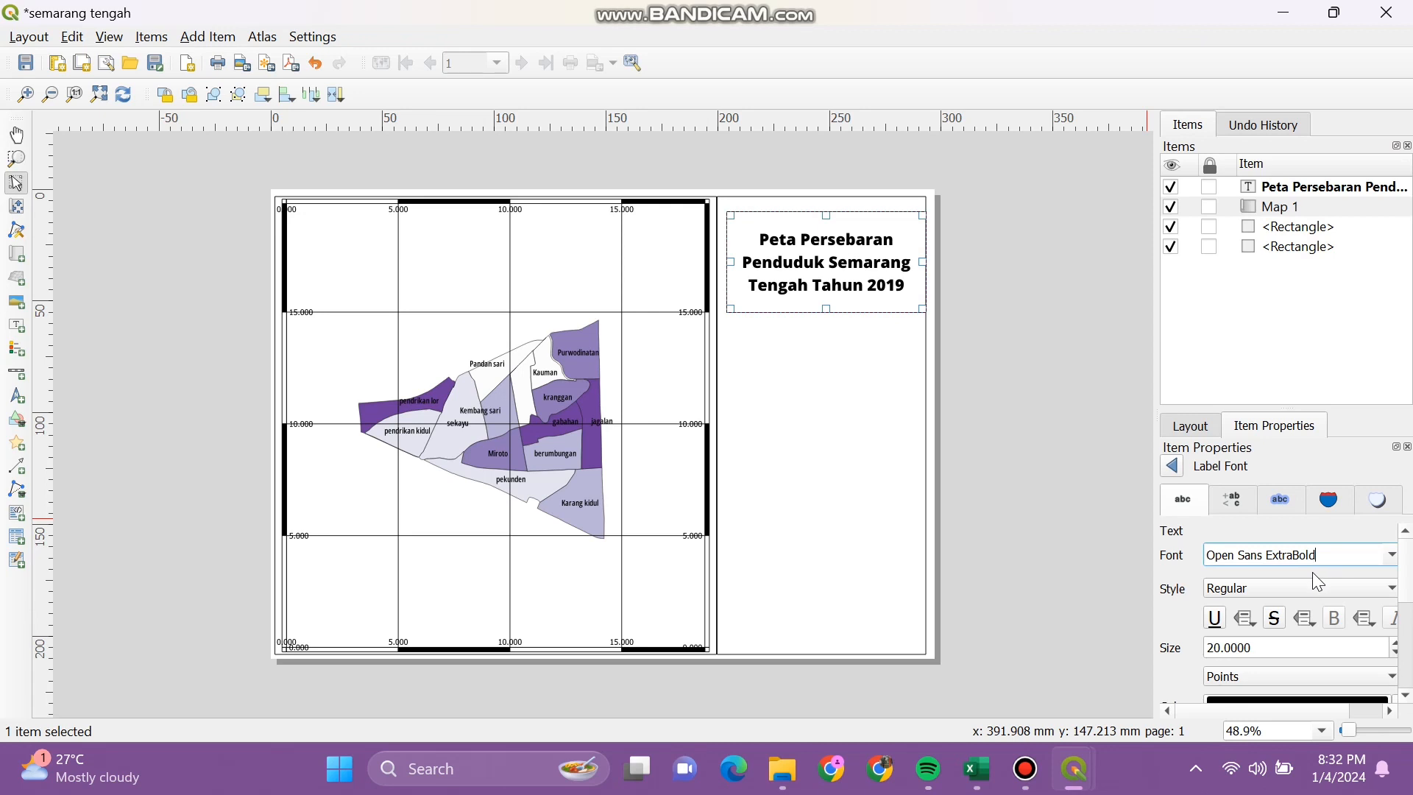
# Step: Nudge the title label slightly upward in the side panel
pyautogui.click(1102, 557)
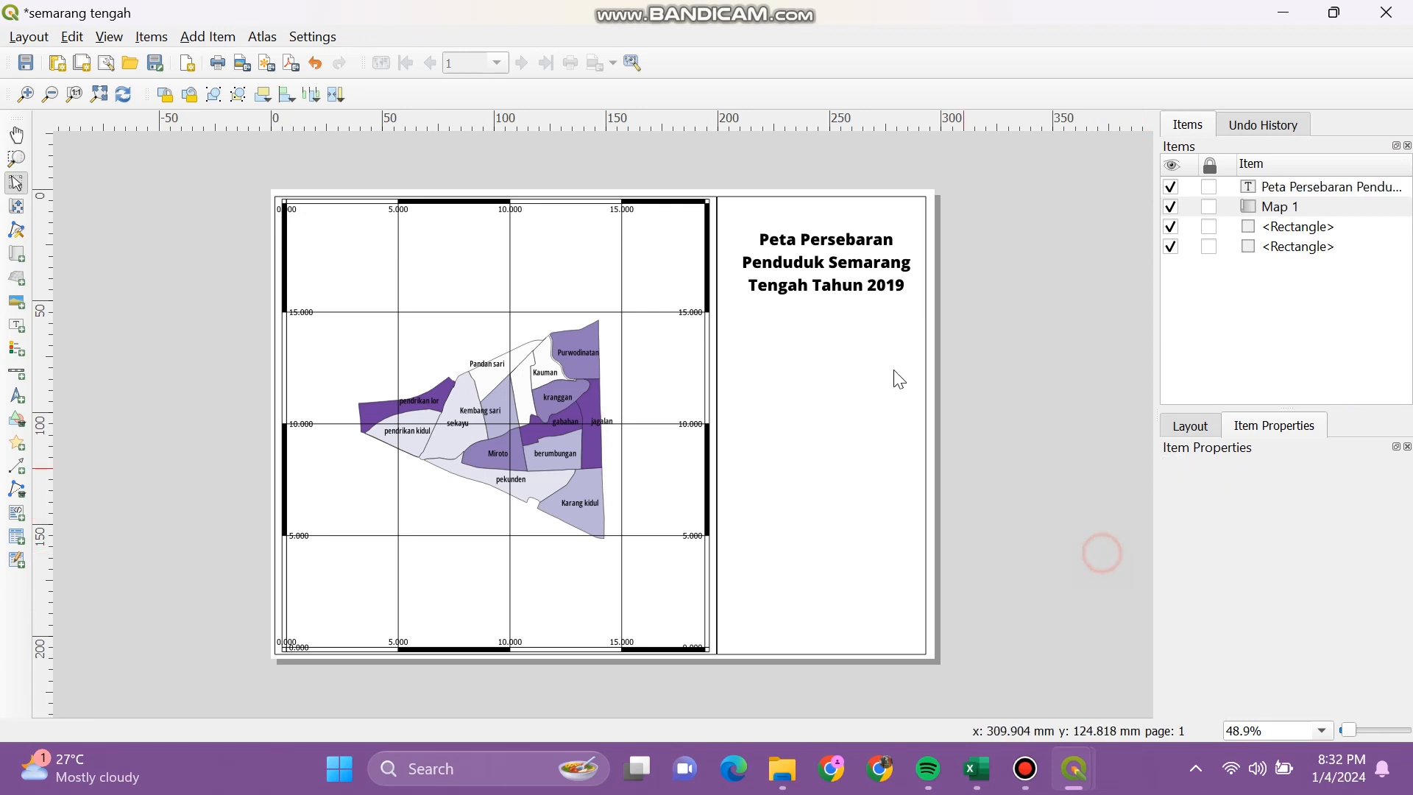
pyautogui.click(838, 286)
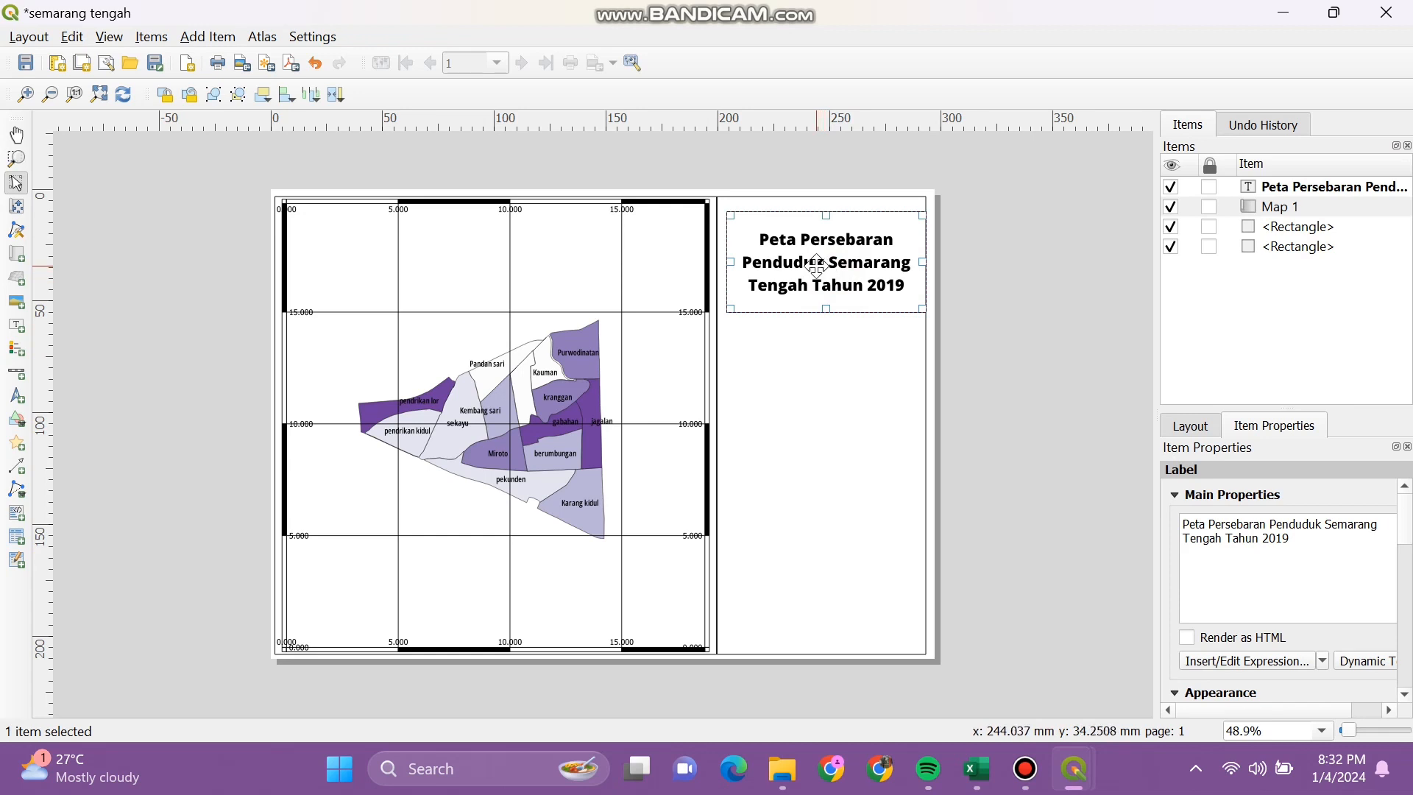
pyautogui.moveTo(806, 265)
pyautogui.mouseDown()
pyautogui.moveTo(789, 267)
pyautogui.moveTo(801, 255)
pyautogui.mouseUp()
pyautogui.click(994, 331)
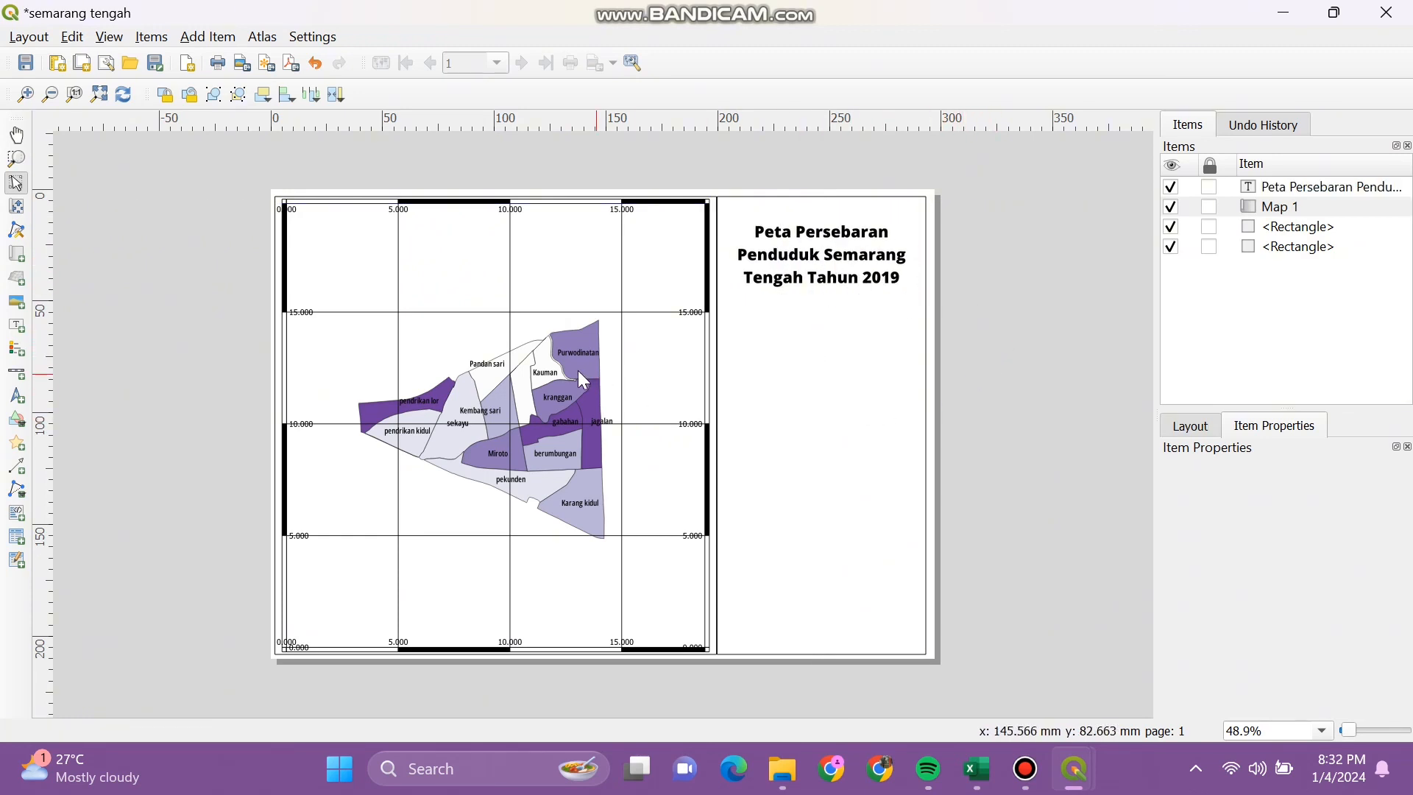
# Step: Place a numeric scale bar reading 1:28,239.332212 just below the map title
pyautogui.click(24, 383)
pyautogui.click(769, 298)
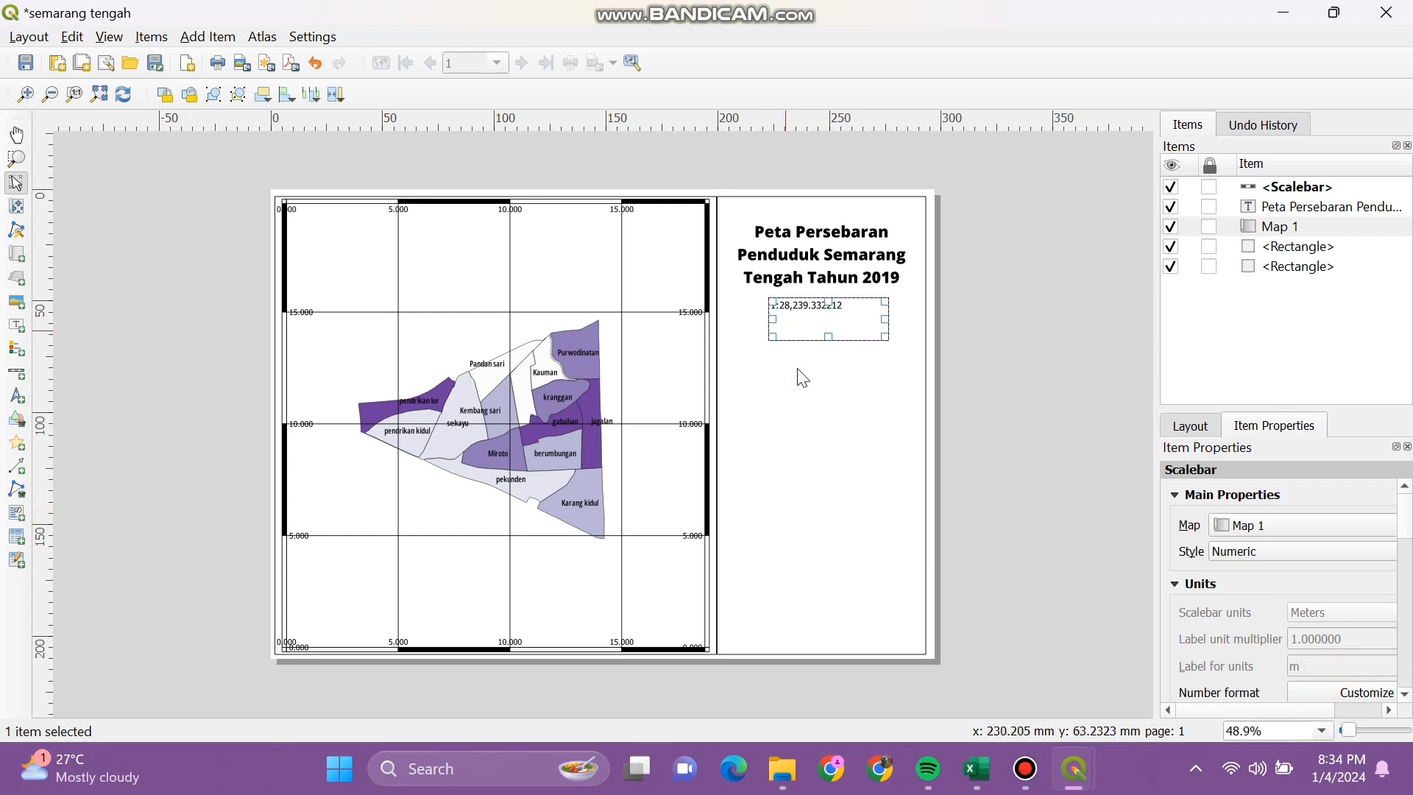
pyautogui.click(824, 399)
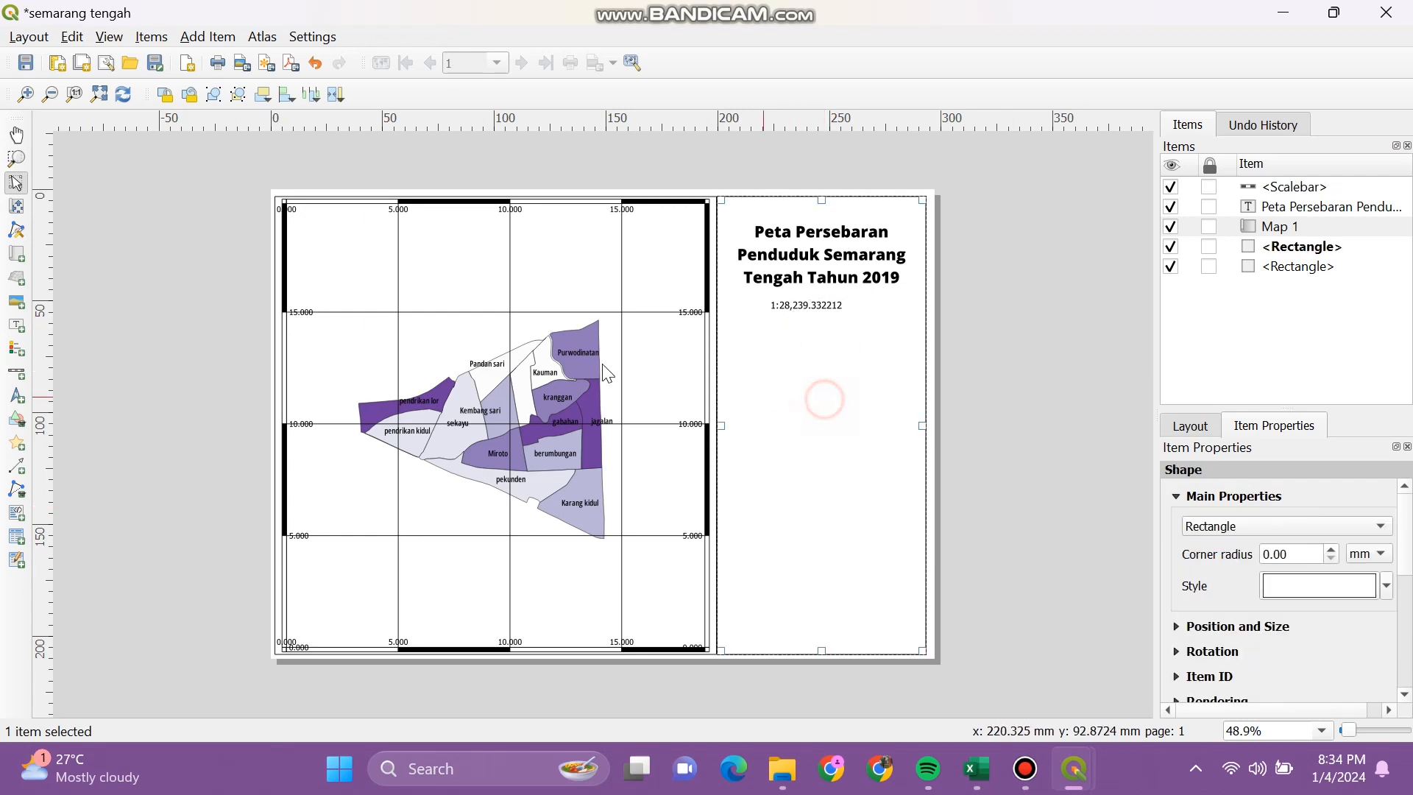
pyautogui.click(16, 324)
# Step: Draw a text label below the scale and replace its placeholder text with 'Skala'
pyautogui.moveTo(809, 358); pyautogui.dragTo(868, 391)
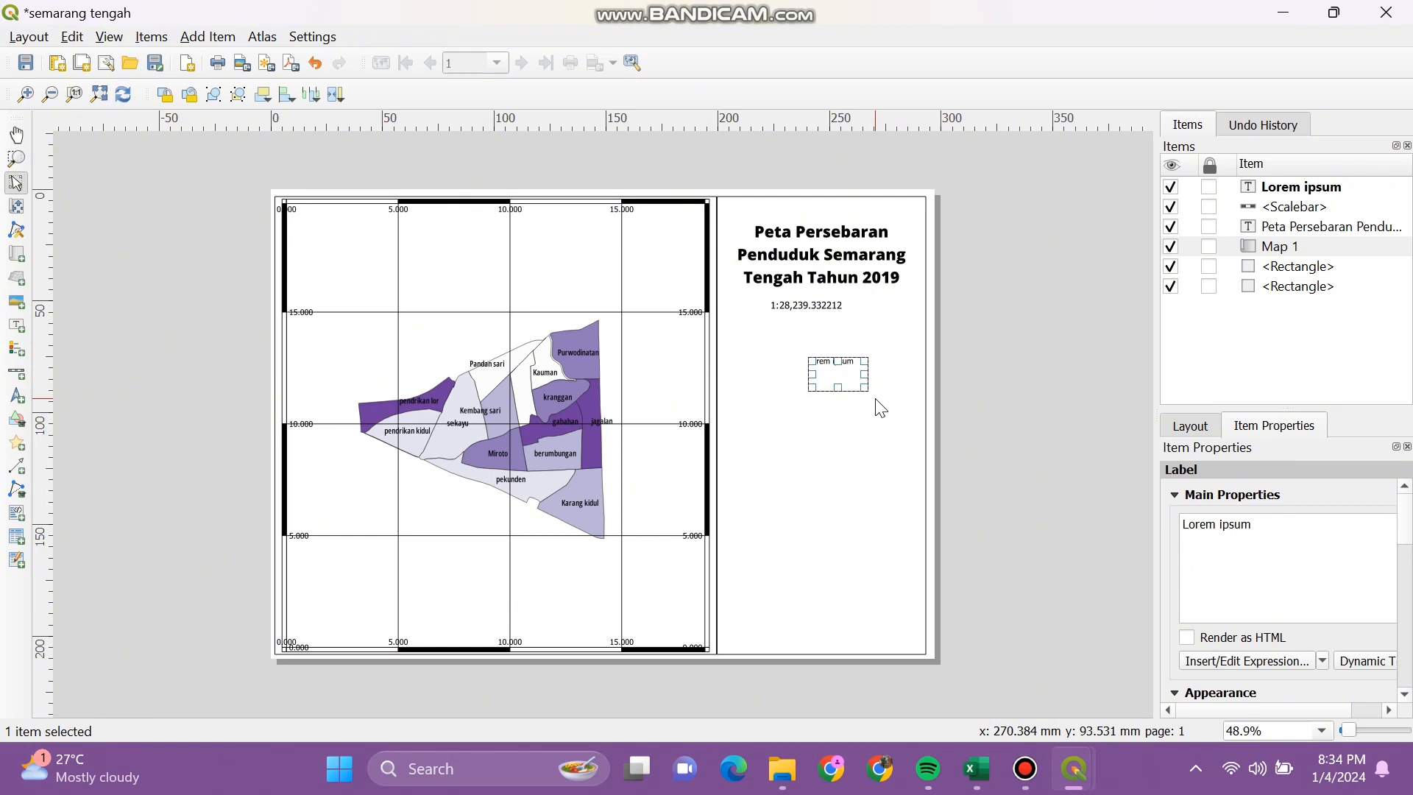
pyautogui.moveTo(1260, 527); pyautogui.dragTo(1175, 527)
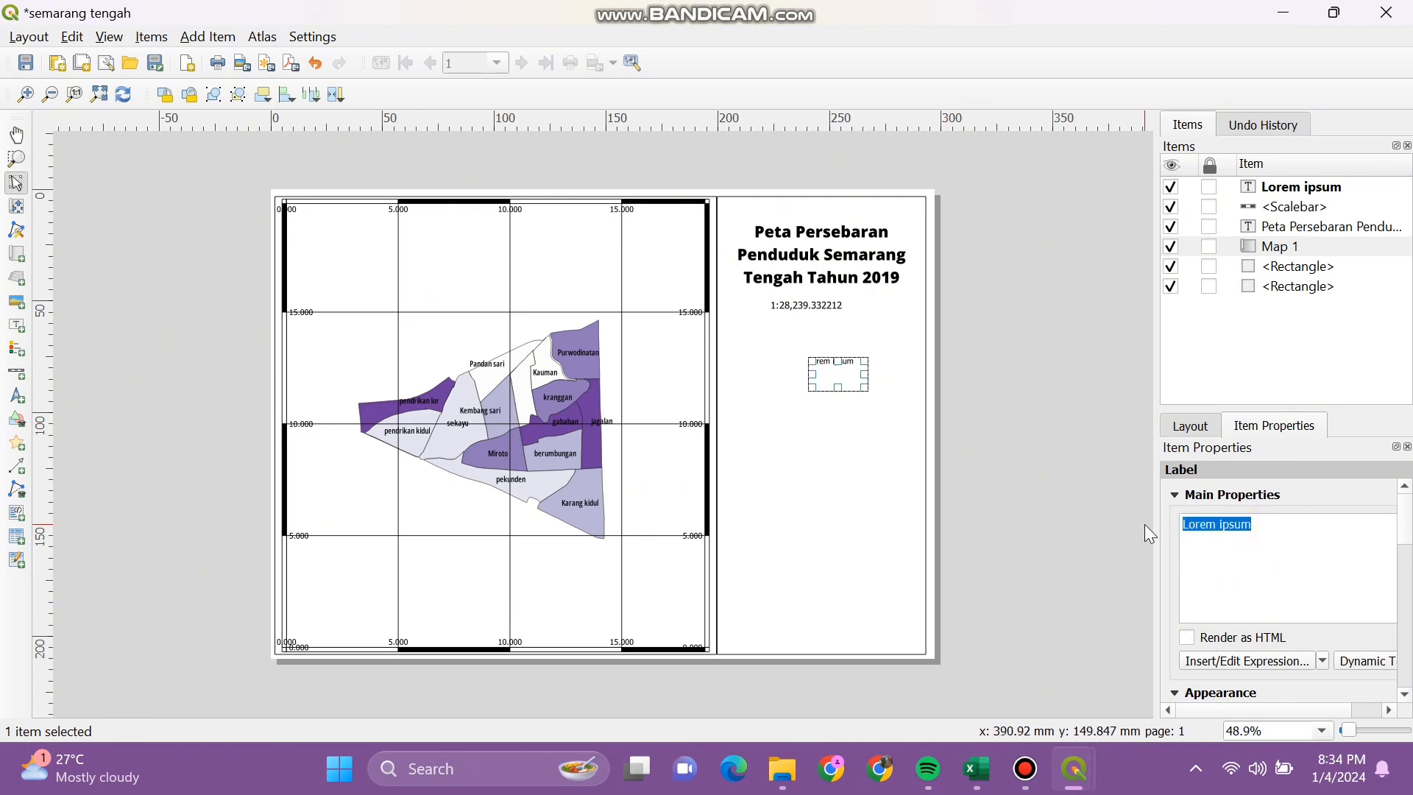
pyautogui.write('Skala')
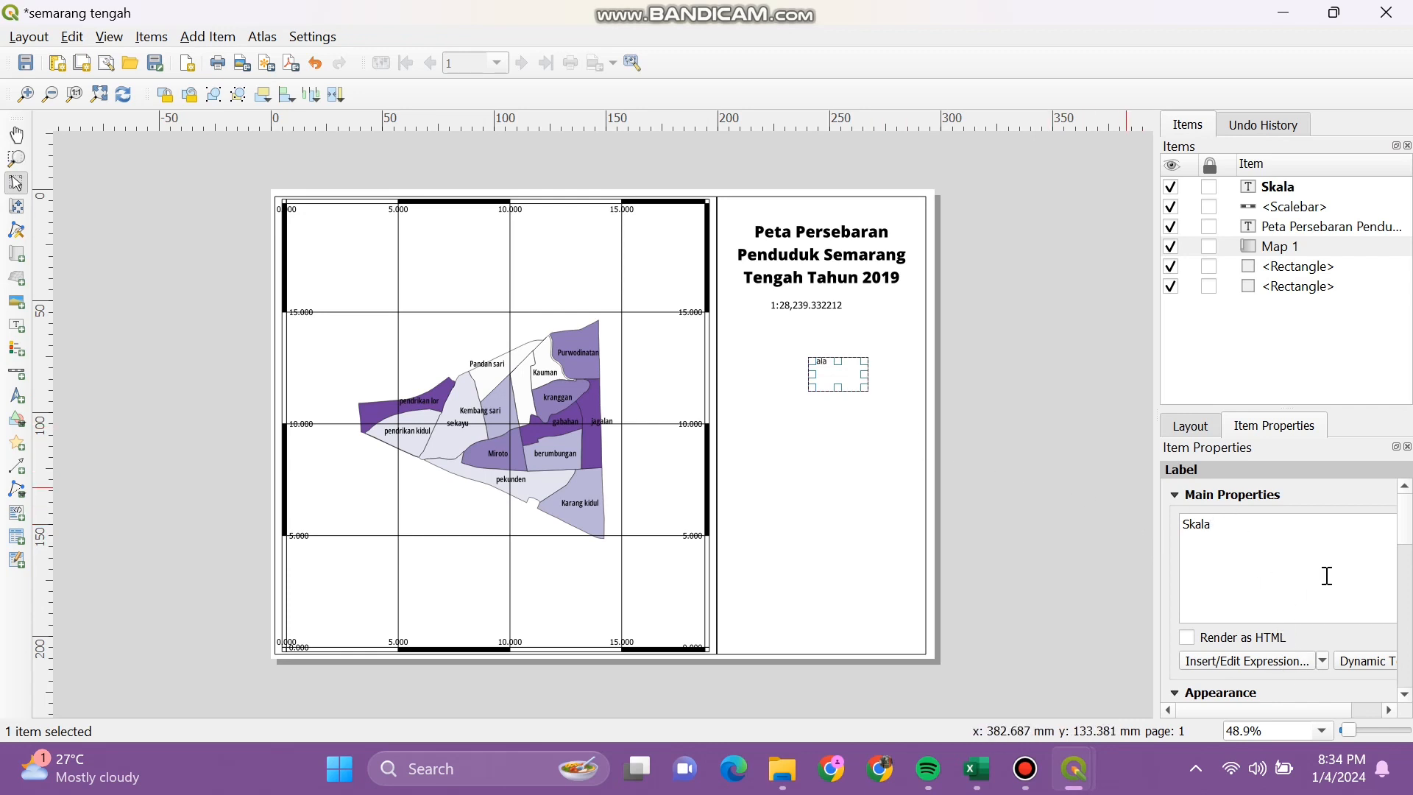
# Step: Set the Skala label's font to Mongolian Baiti at size 20
pyautogui.scroll(-3, 1407, 557)
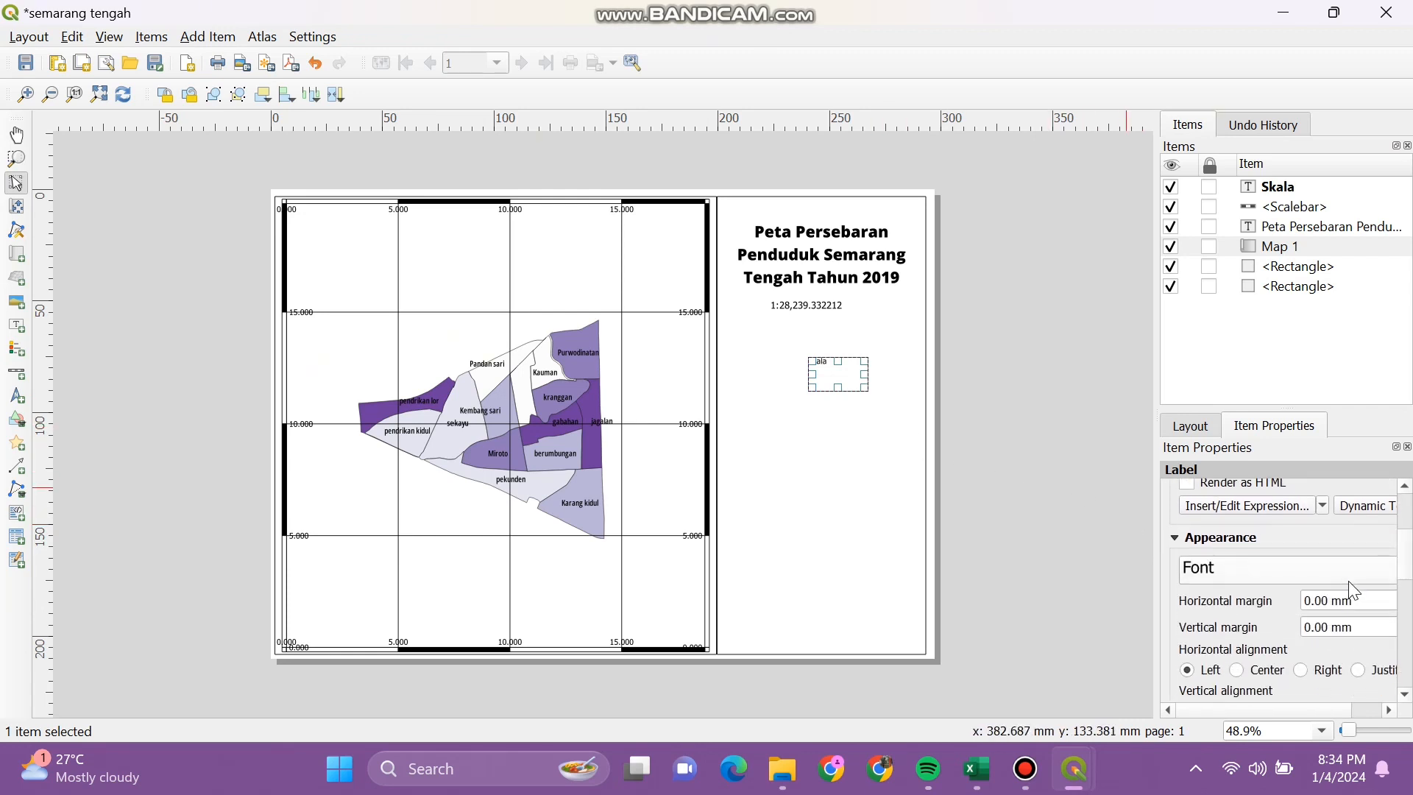
pyautogui.click(1352, 577)
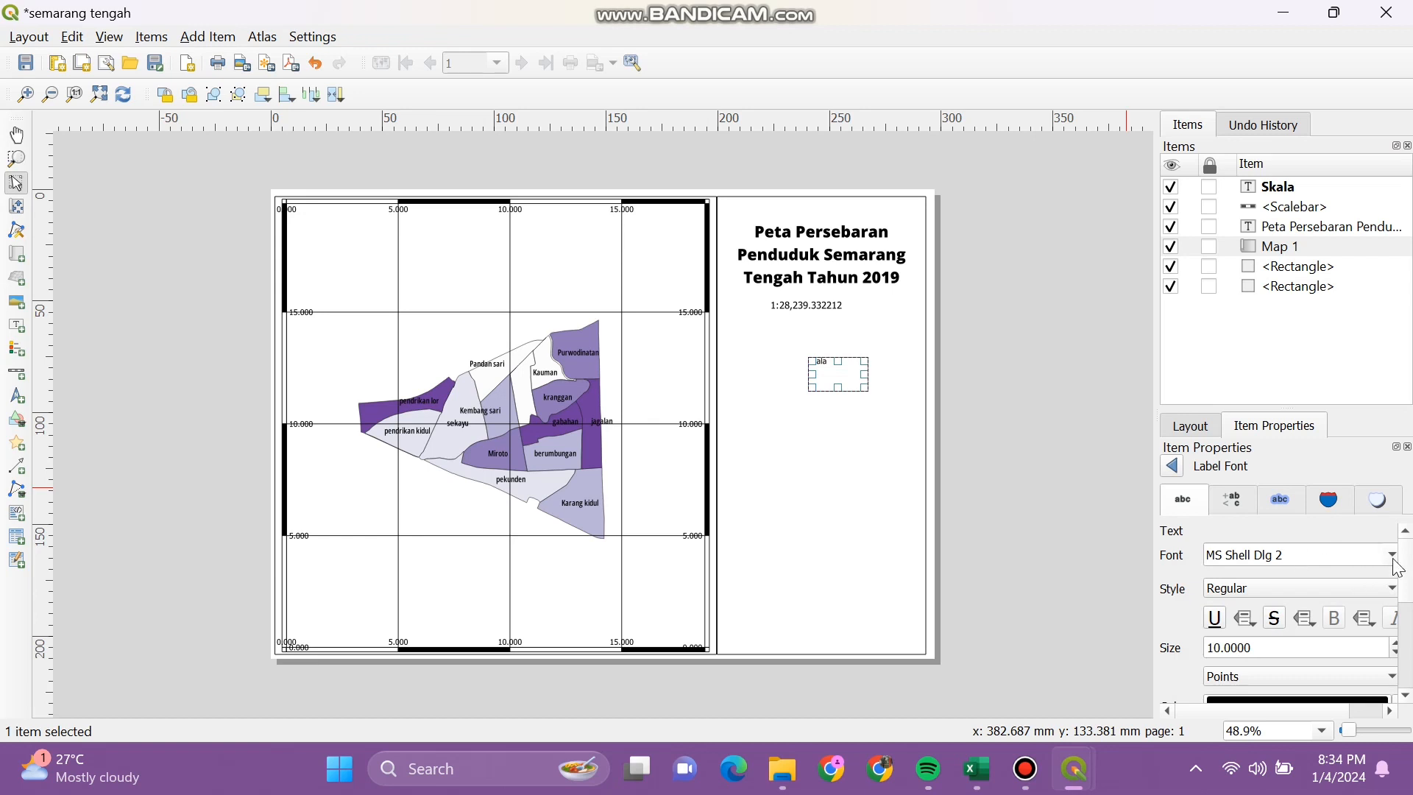
pyautogui.click(1394, 560)
pyautogui.click(1337, 585)
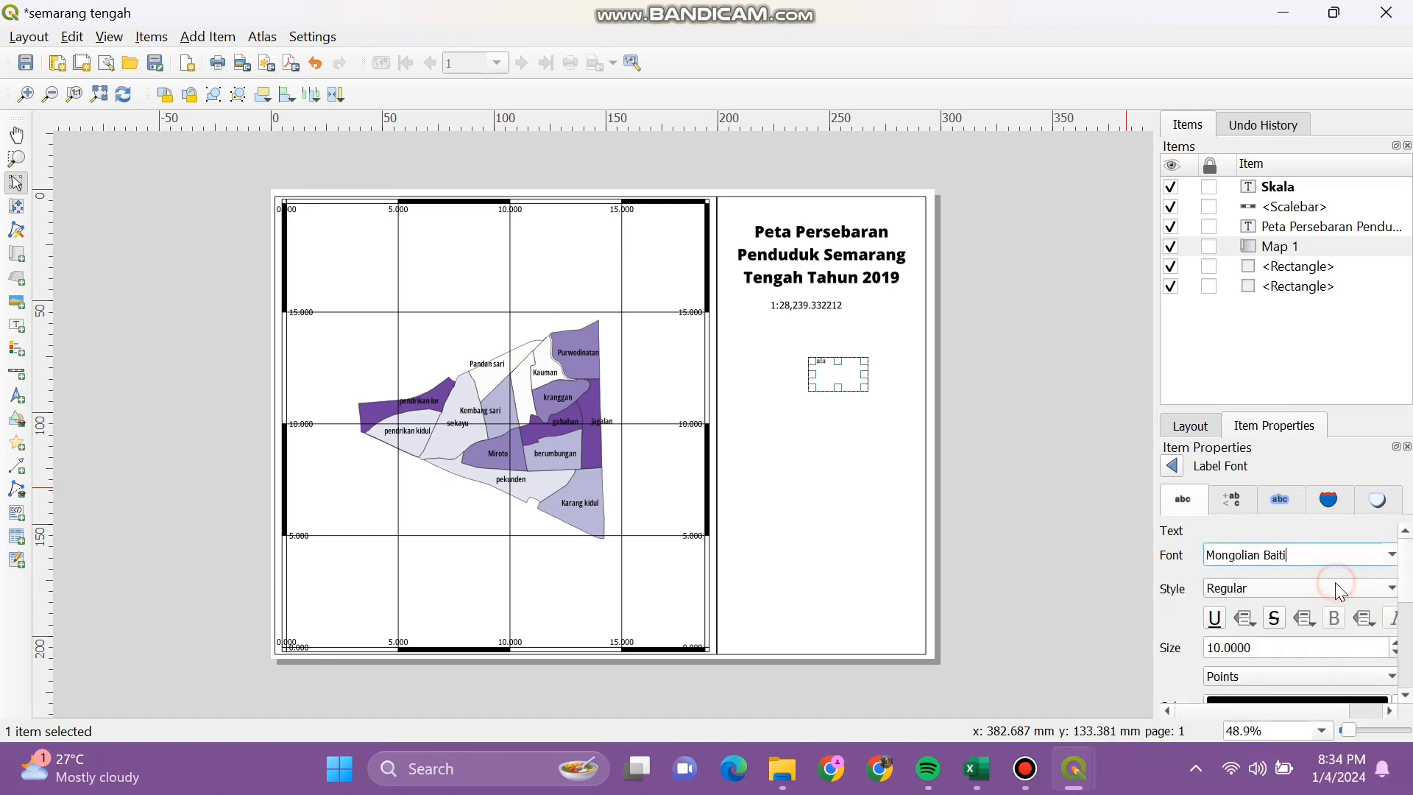
pyautogui.click(1216, 644)
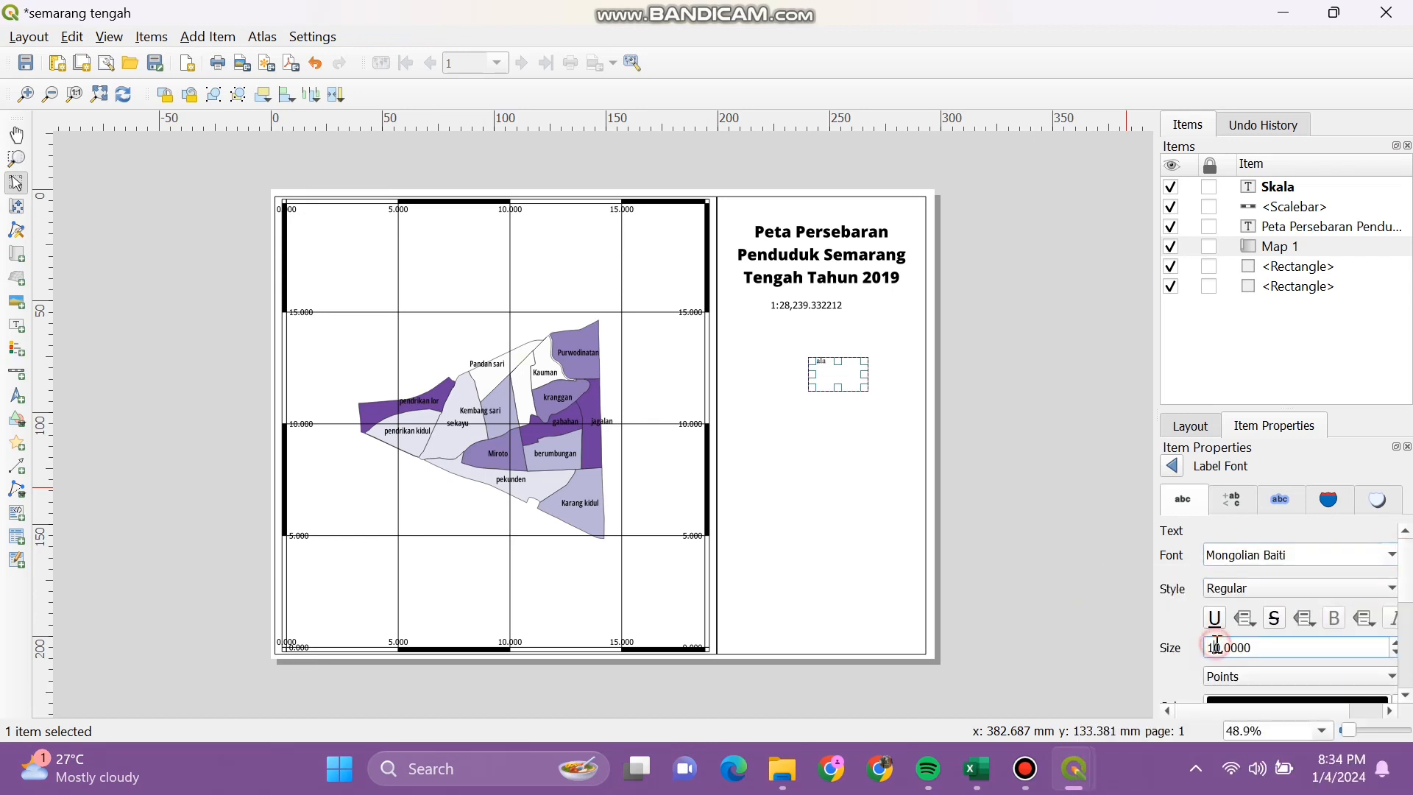
pyautogui.write('2')
pyautogui.press('Return')
pyautogui.moveTo(1408, 600)
pyautogui.mouseDown()
pyautogui.moveTo(1410, 660)
pyautogui.moveTo(1408, 599)
pyautogui.mouseUp()
pyautogui.click(1172, 467)
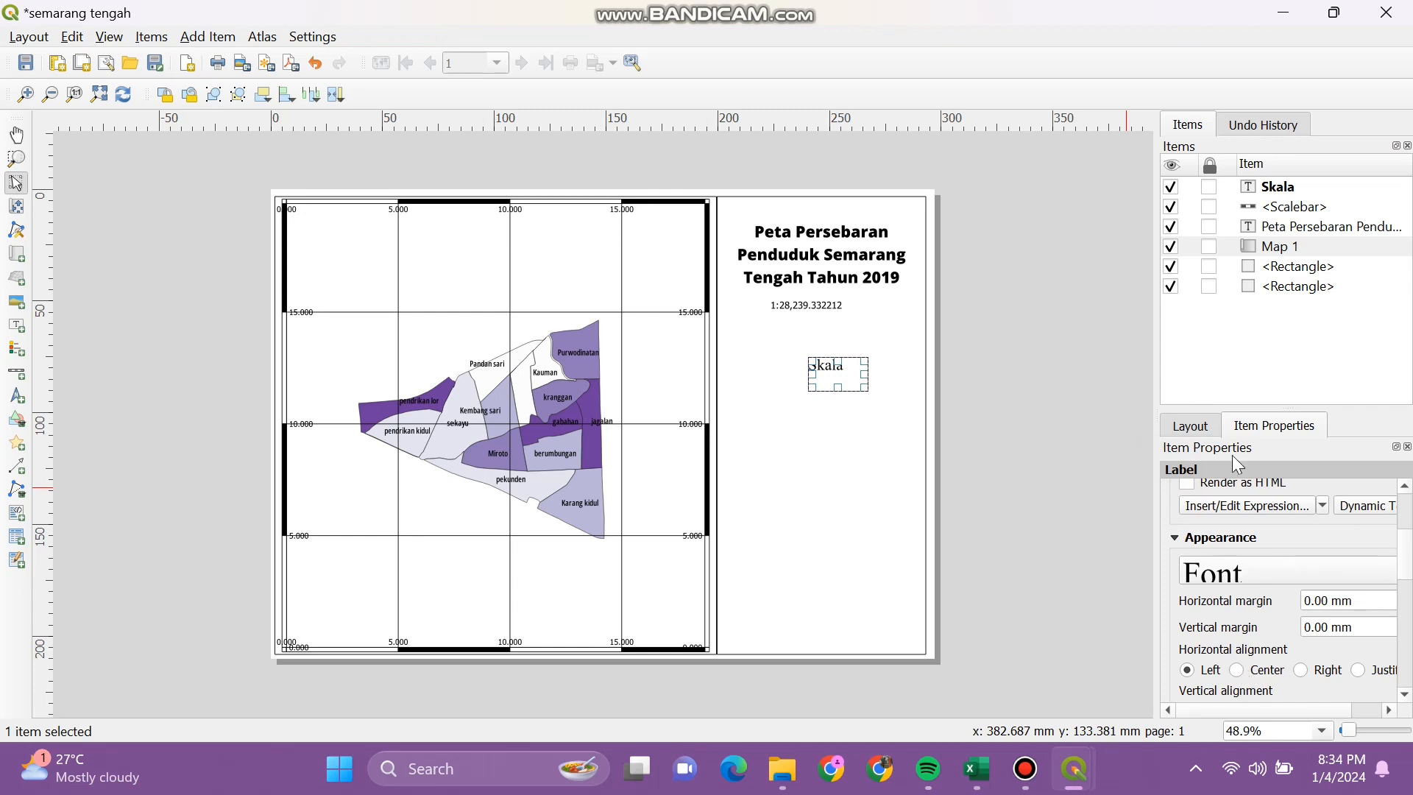
pyautogui.click(948, 462)
pyautogui.click(816, 306)
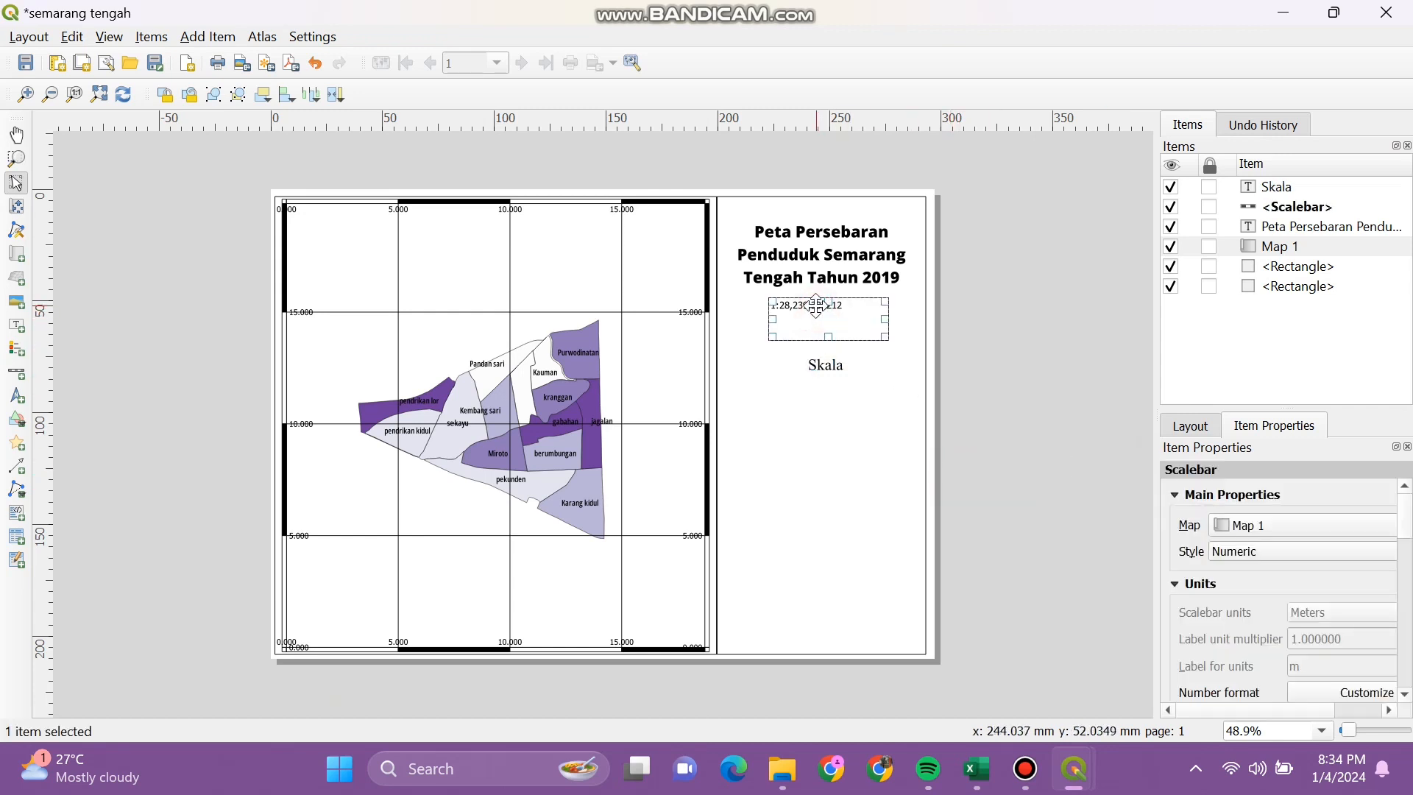
# Step: Move the Skala label beside the numeric scale and shrink its box to fit
pyautogui.moveTo(816, 305); pyautogui.dragTo(757, 296)
pyautogui.click(828, 365)
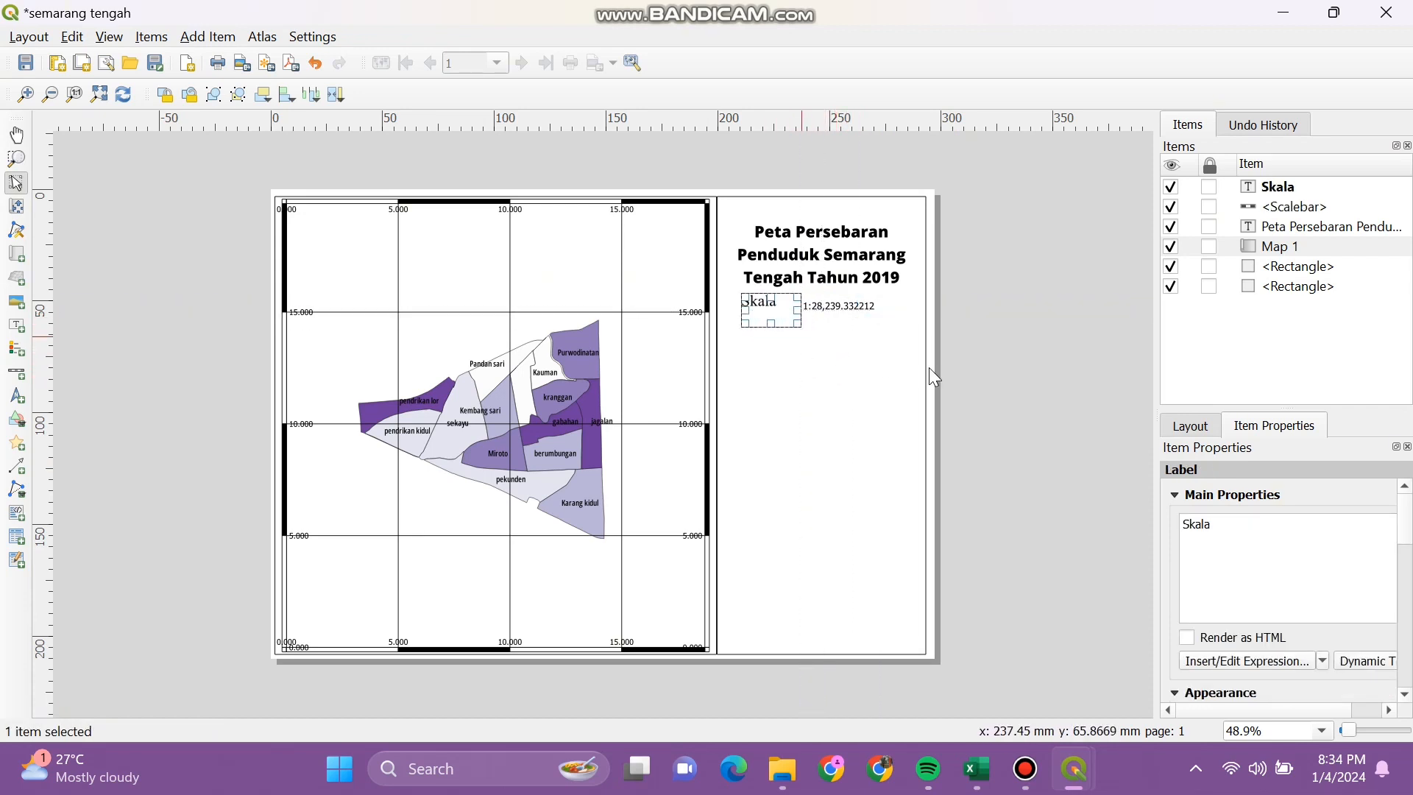
pyautogui.click(1053, 363)
pyautogui.click(784, 309)
pyautogui.moveTo(786, 311); pyautogui.dragTo(773, 314)
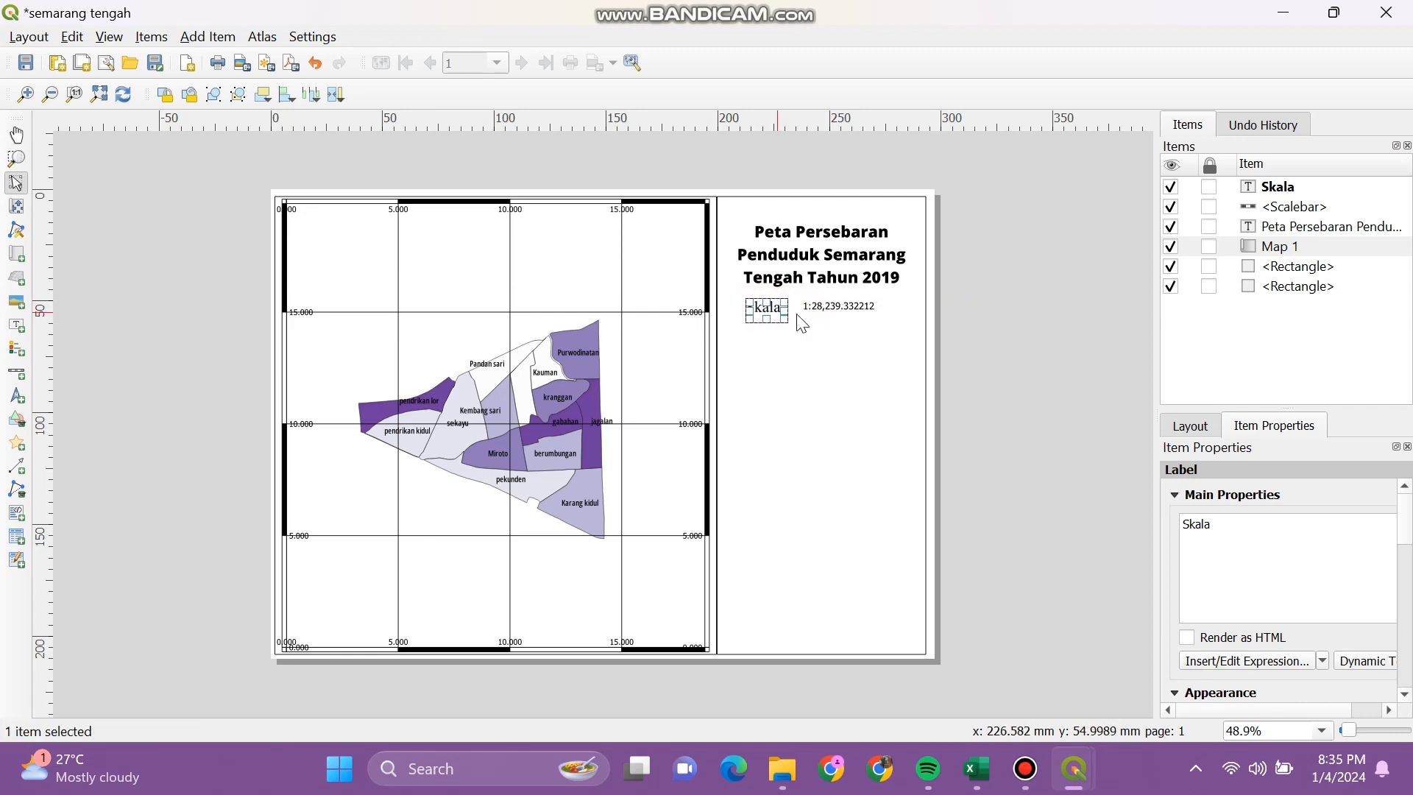
pyautogui.click(986, 353)
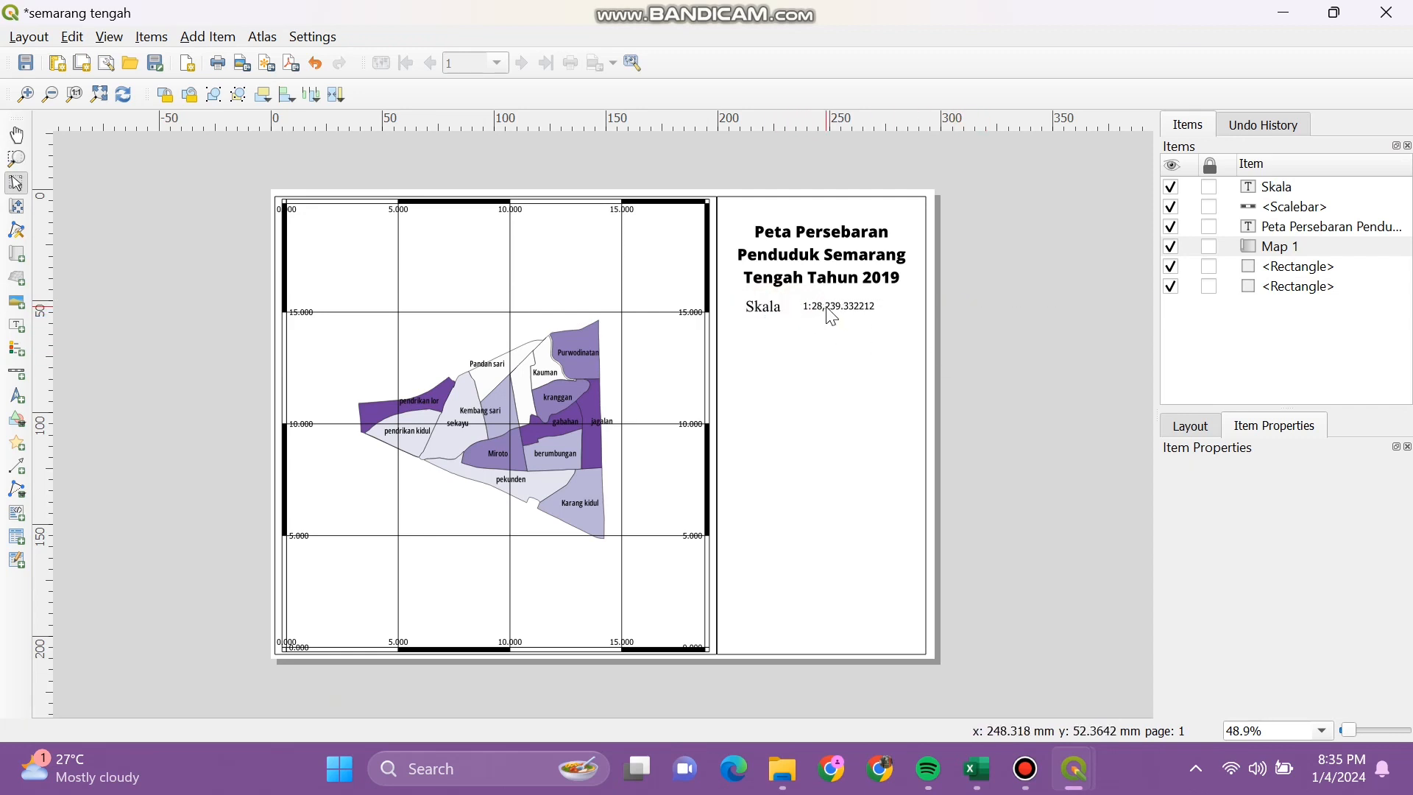
pyautogui.click(836, 313)
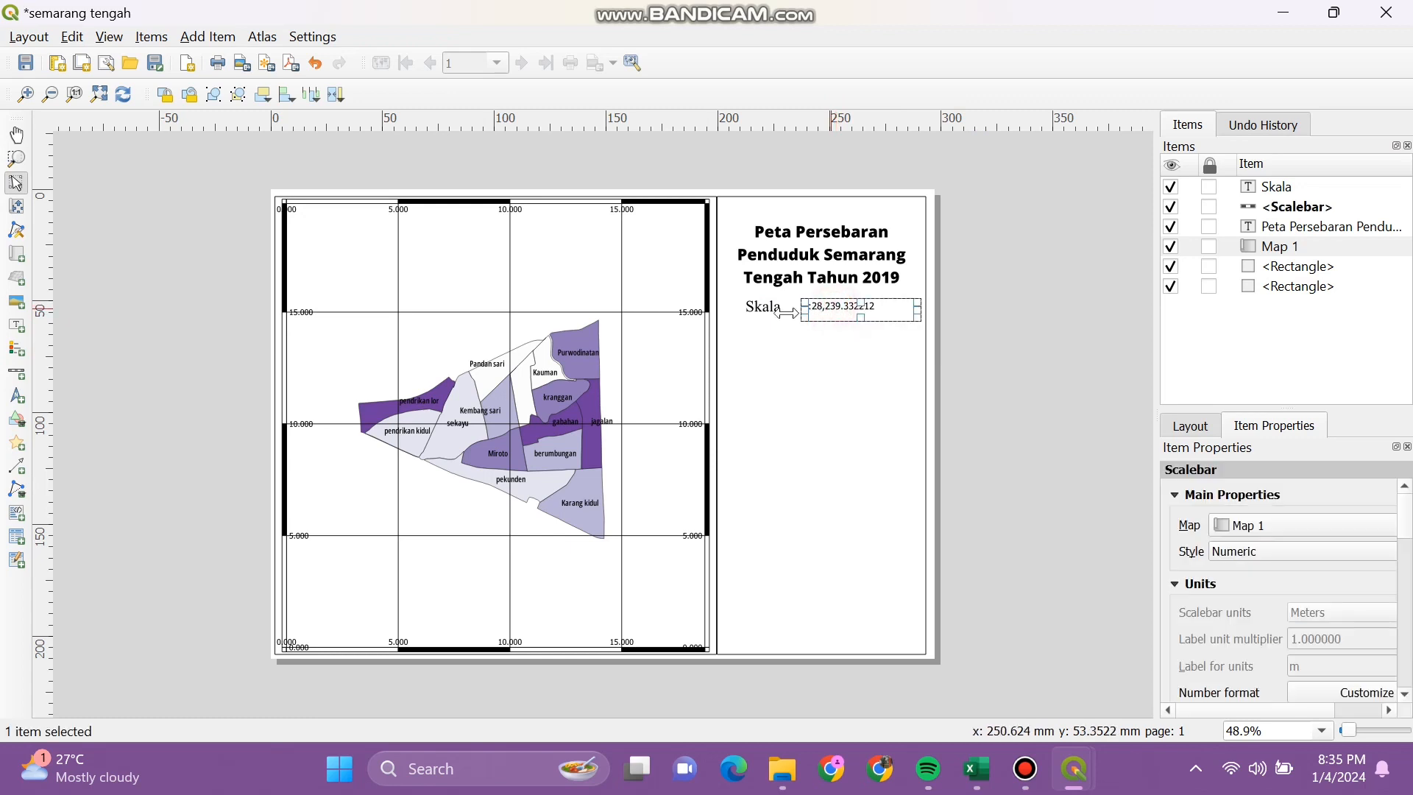
pyautogui.click(772, 311)
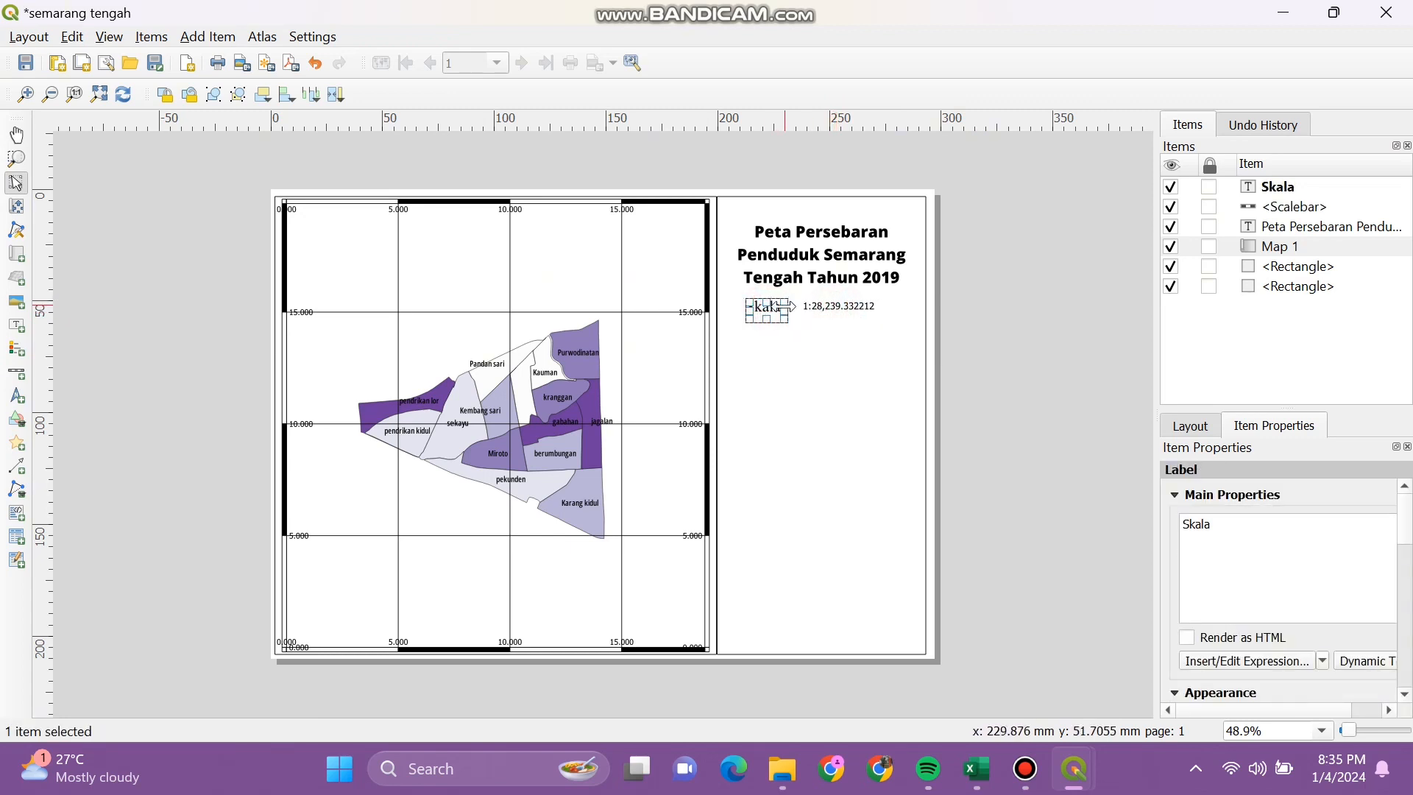
pyautogui.moveTo(772, 311); pyautogui.dragTo(775, 311)
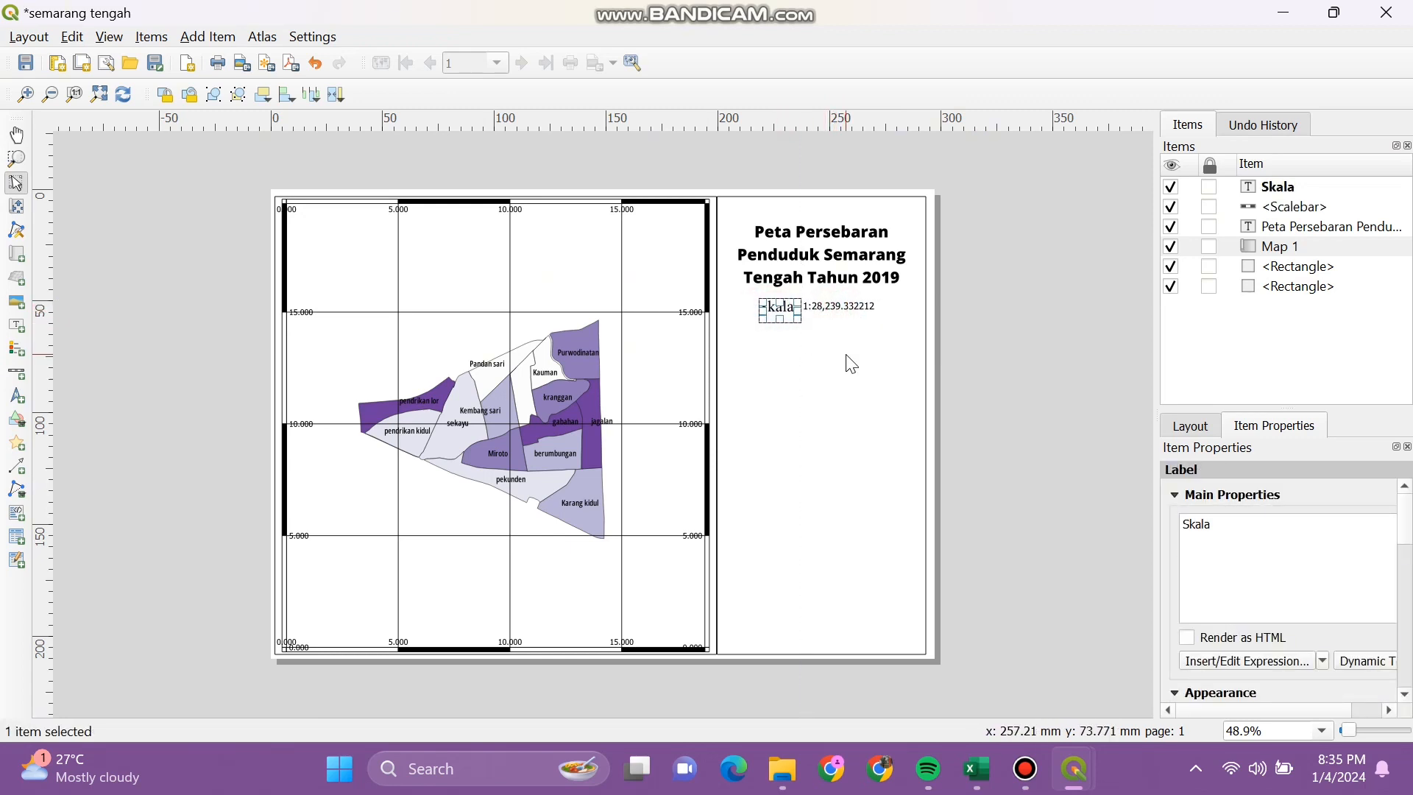
pyautogui.click(847, 338)
pyautogui.click(774, 309)
# Step: Change the Skala font to Minion Pro Cond and align the numeric scale with it
pyautogui.scroll(-3, 1407, 545)
pyautogui.click(1360, 559)
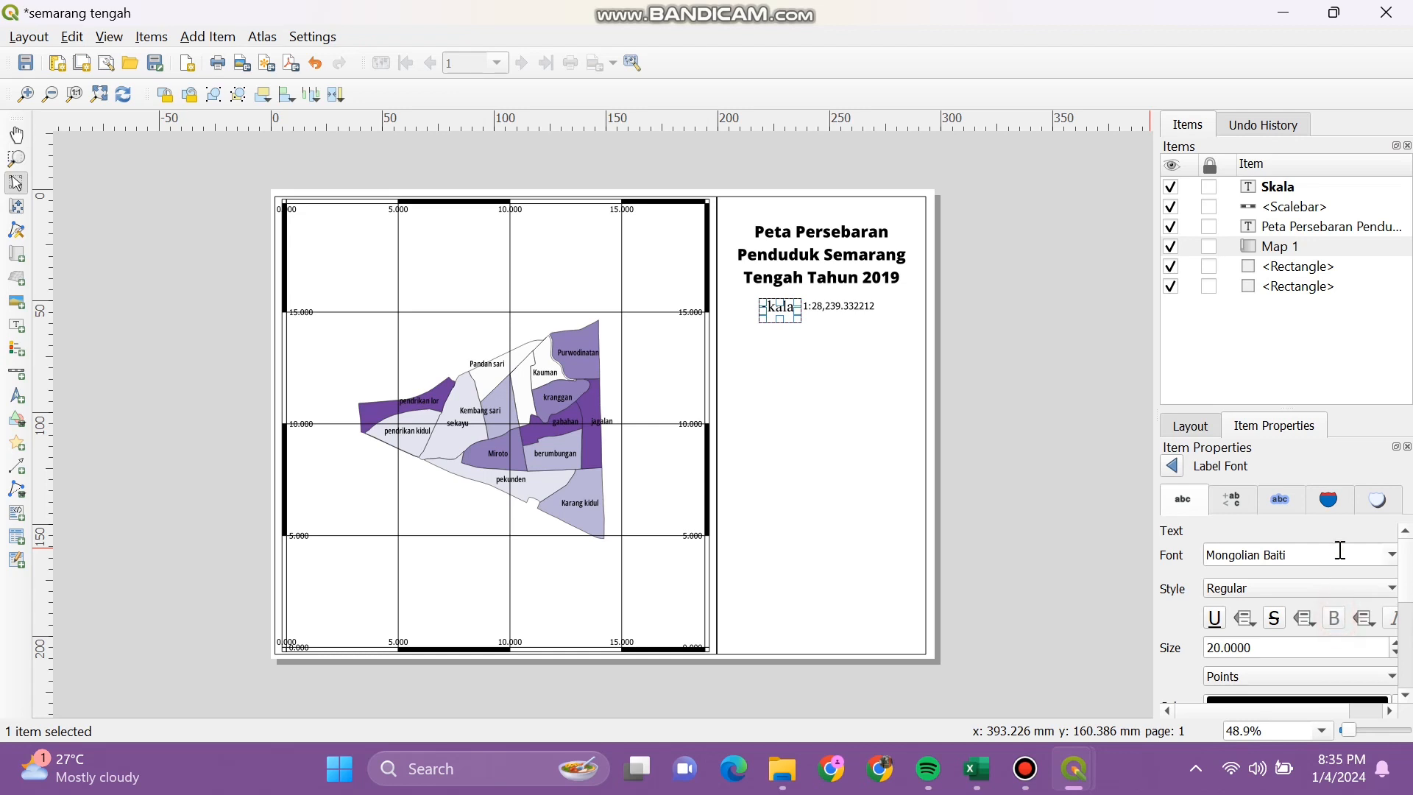
pyautogui.click(1390, 555)
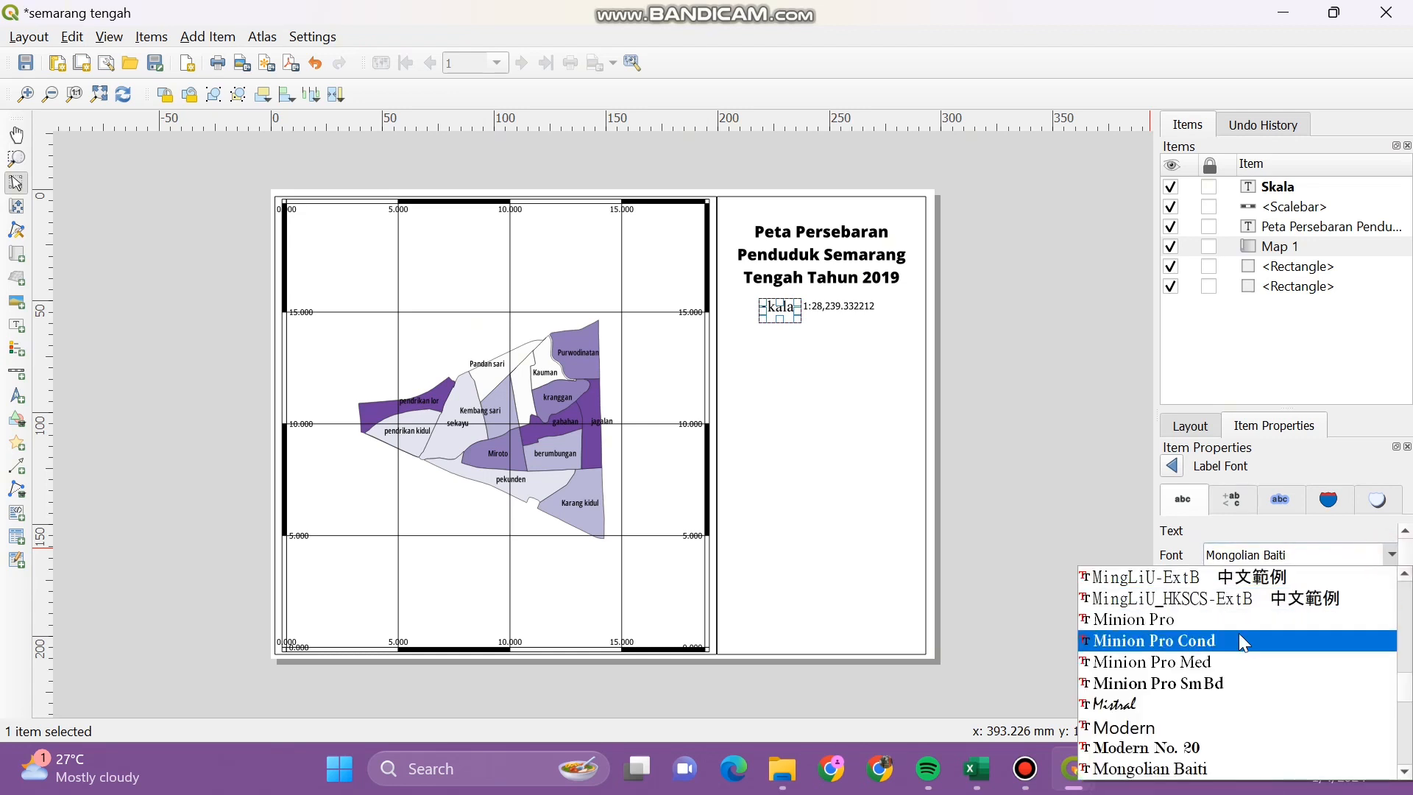
pyautogui.click(1238, 637)
pyautogui.click(1041, 523)
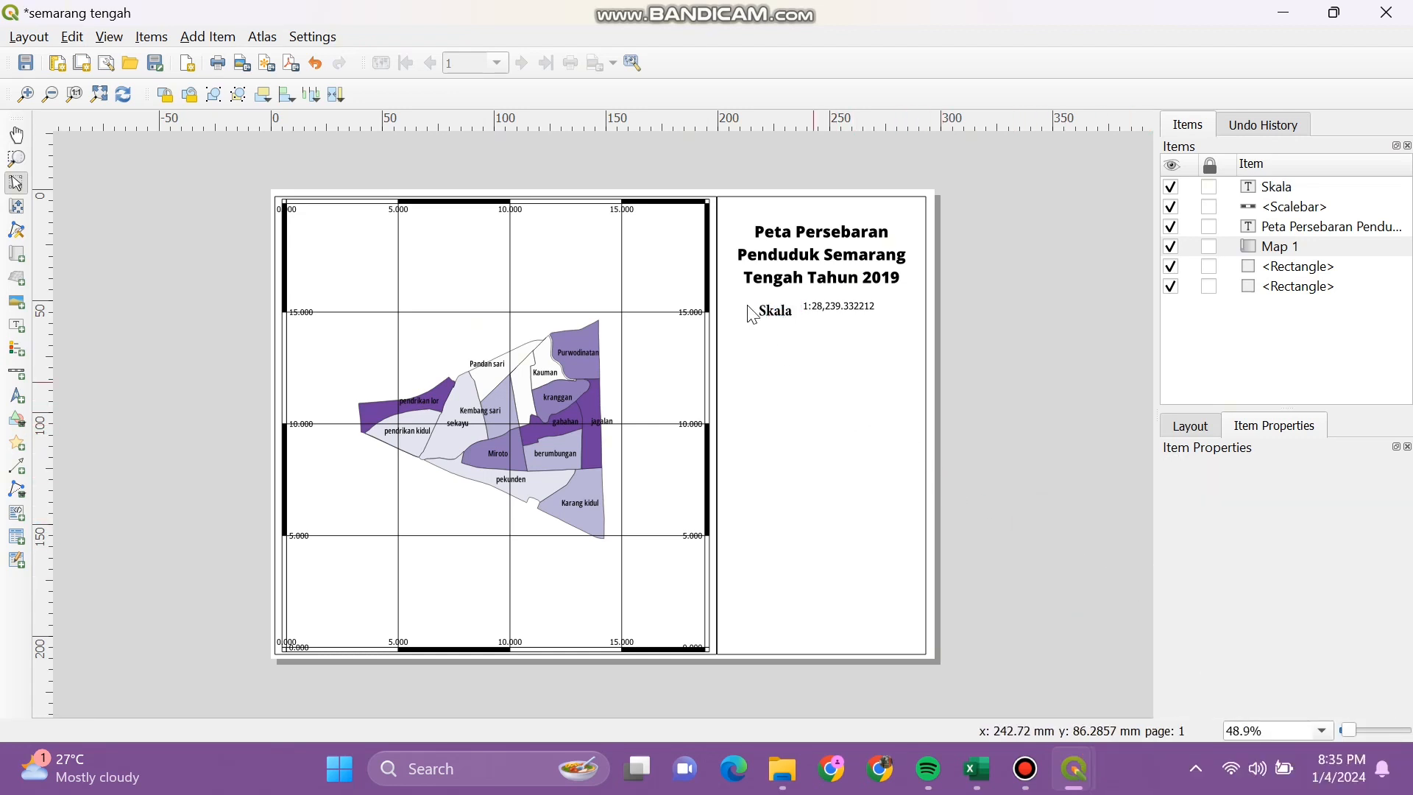
pyautogui.click(807, 304)
pyautogui.moveTo(811, 313); pyautogui.dragTo(843, 315)
pyautogui.click(1056, 373)
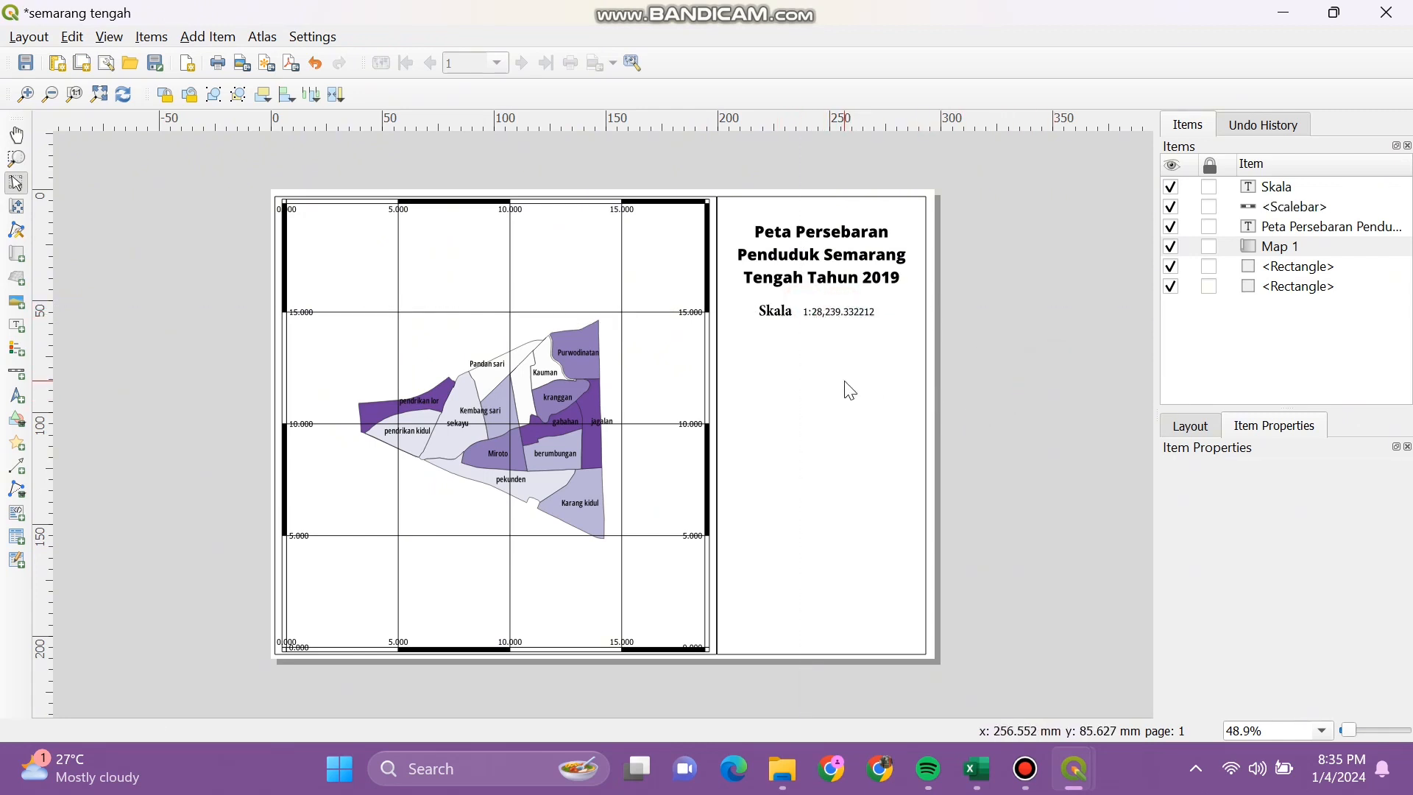
# Step: Draw a graphic scale bar below Skala in Kilometers with label unit multiplier 5
pyautogui.click(16, 373)
pyautogui.moveTo(739, 339); pyautogui.dragTo(883, 386)
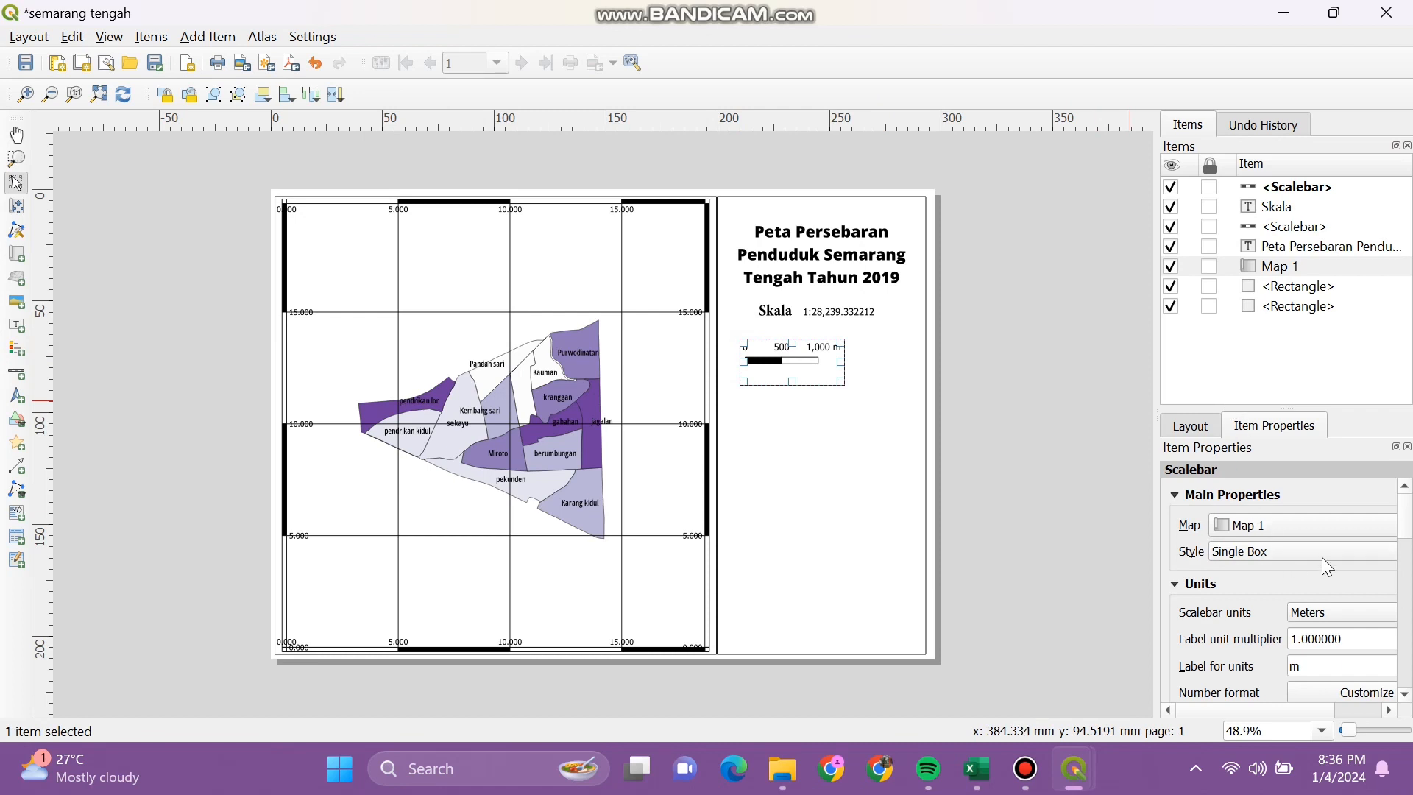
pyautogui.scroll(-3, 1409, 509)
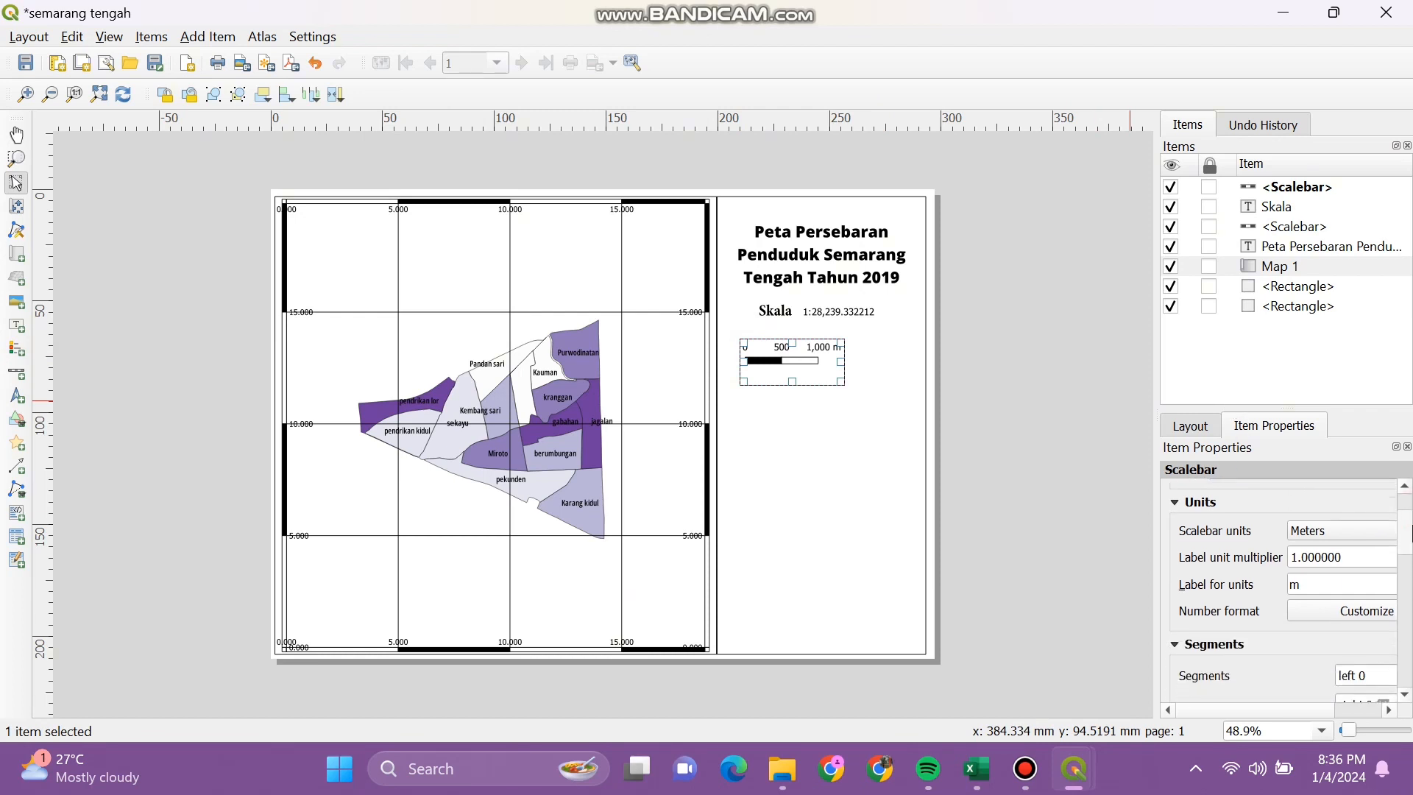
pyautogui.click(1349, 524)
pyautogui.click(1345, 544)
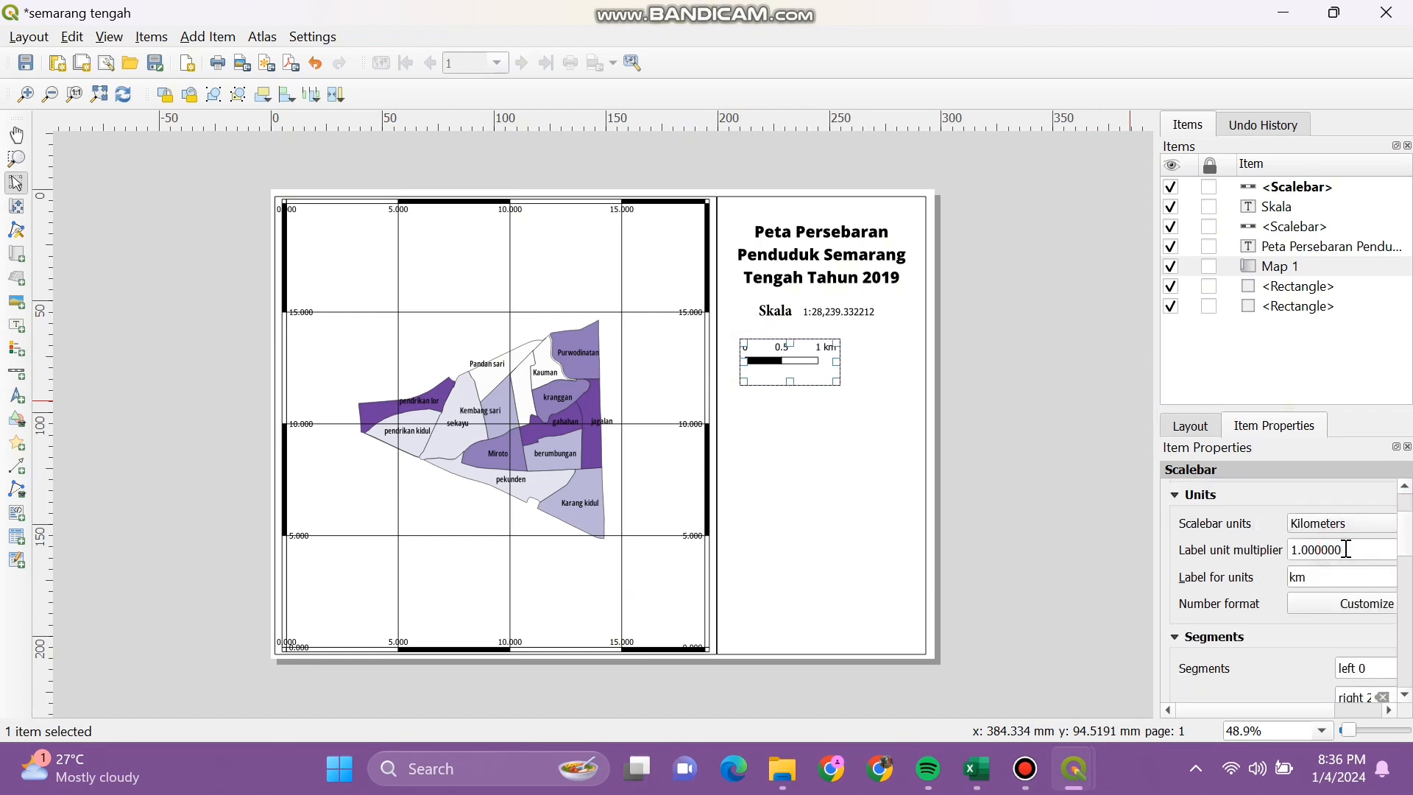
pyautogui.click(1295, 550)
pyautogui.press('BackSpace')
pyautogui.write('5')
pyautogui.scroll(-5, 1373, 657)
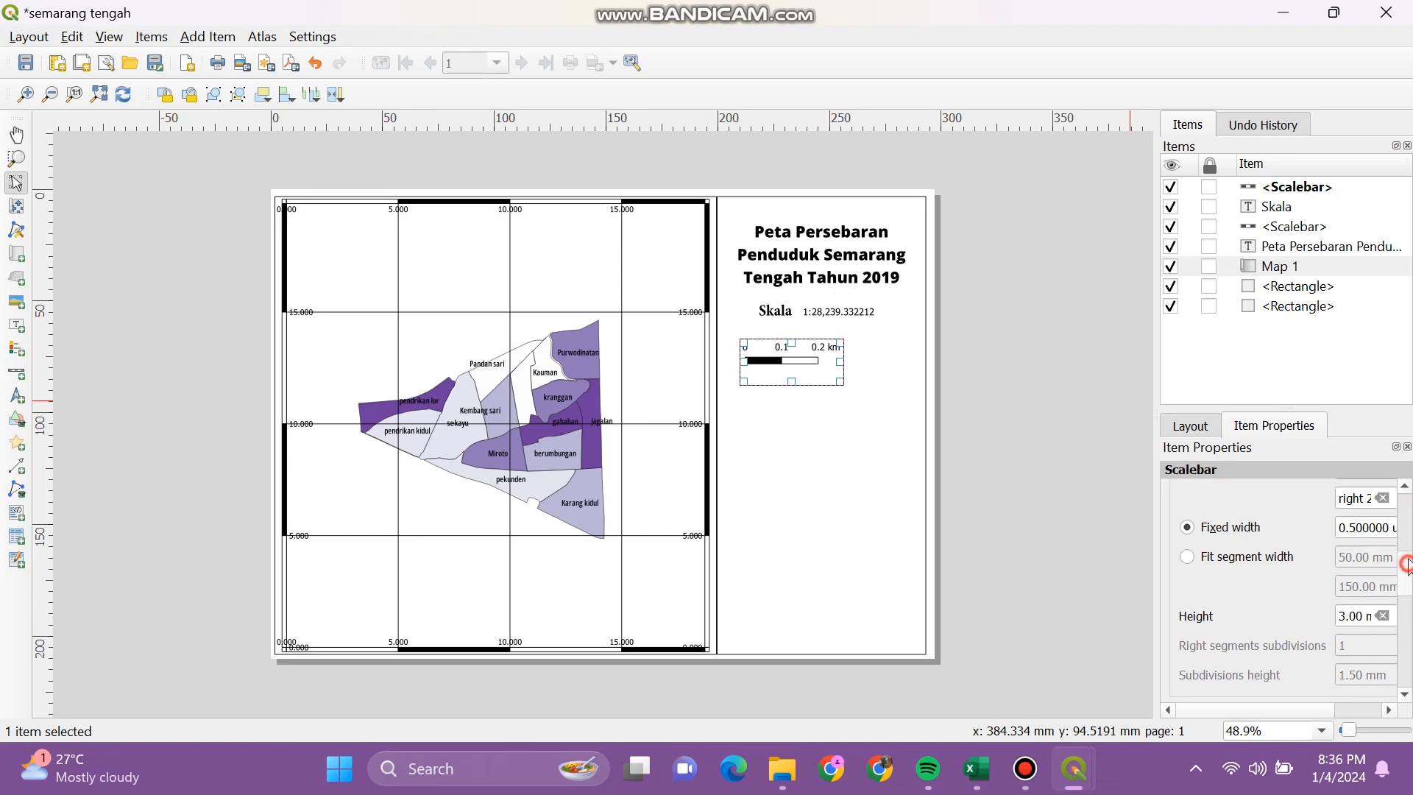
pyautogui.scroll(3, 1386, 585)
# Step: Set the scale bar to 2 segments on the left and 3 on the right
pyautogui.moveTo(1295, 709); pyautogui.dragTo(1347, 696)
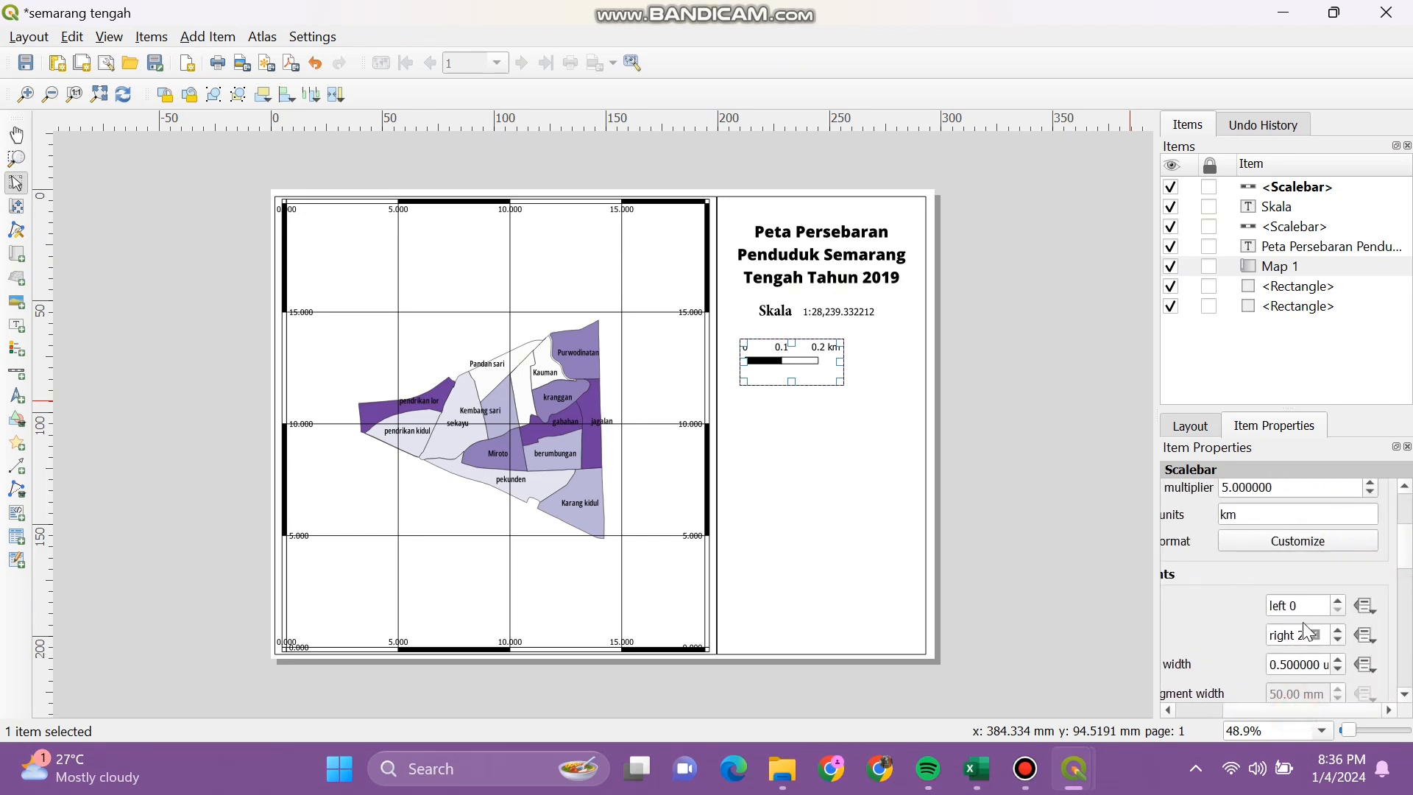
pyautogui.click(1310, 604)
pyautogui.press('BackSpace')
pyautogui.write('2')
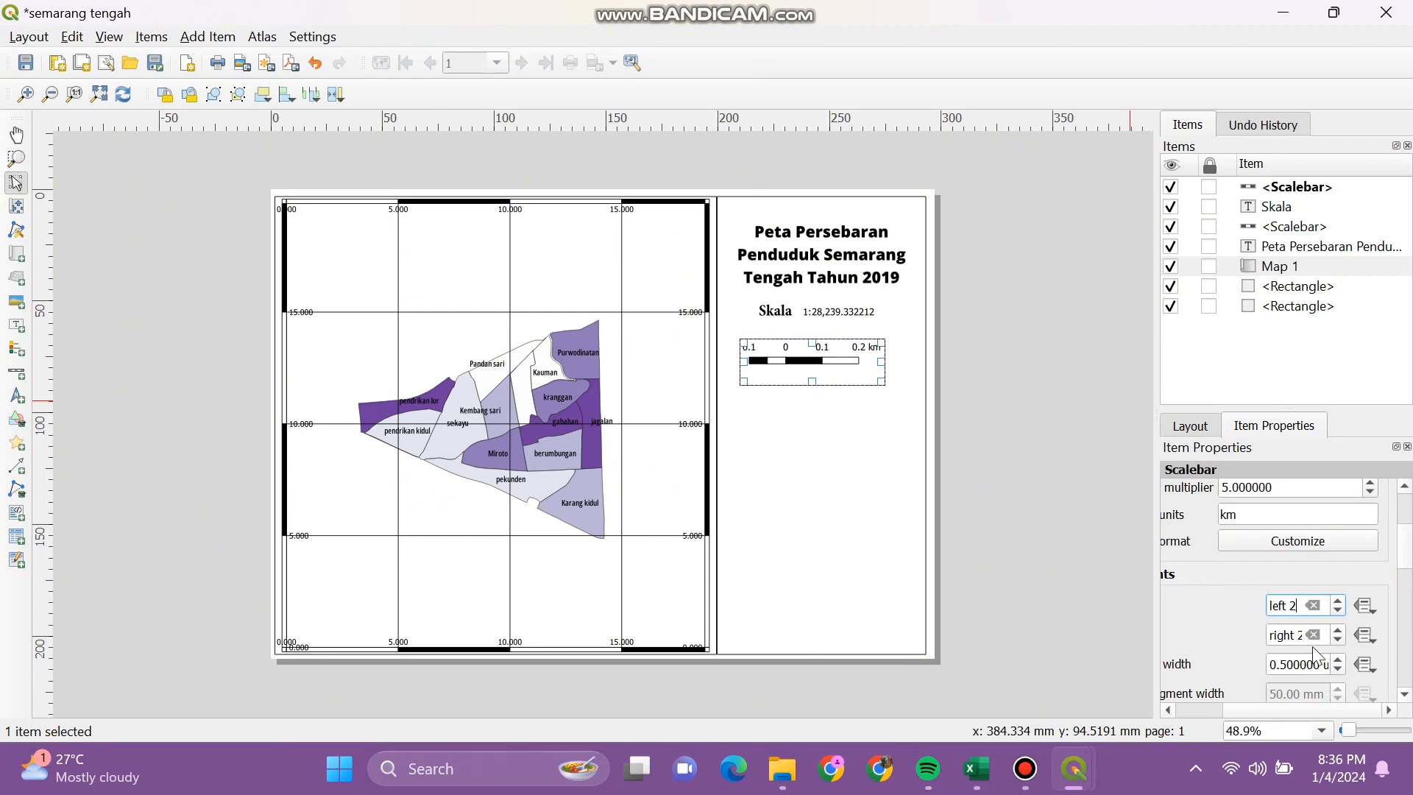
pyautogui.click(1310, 634)
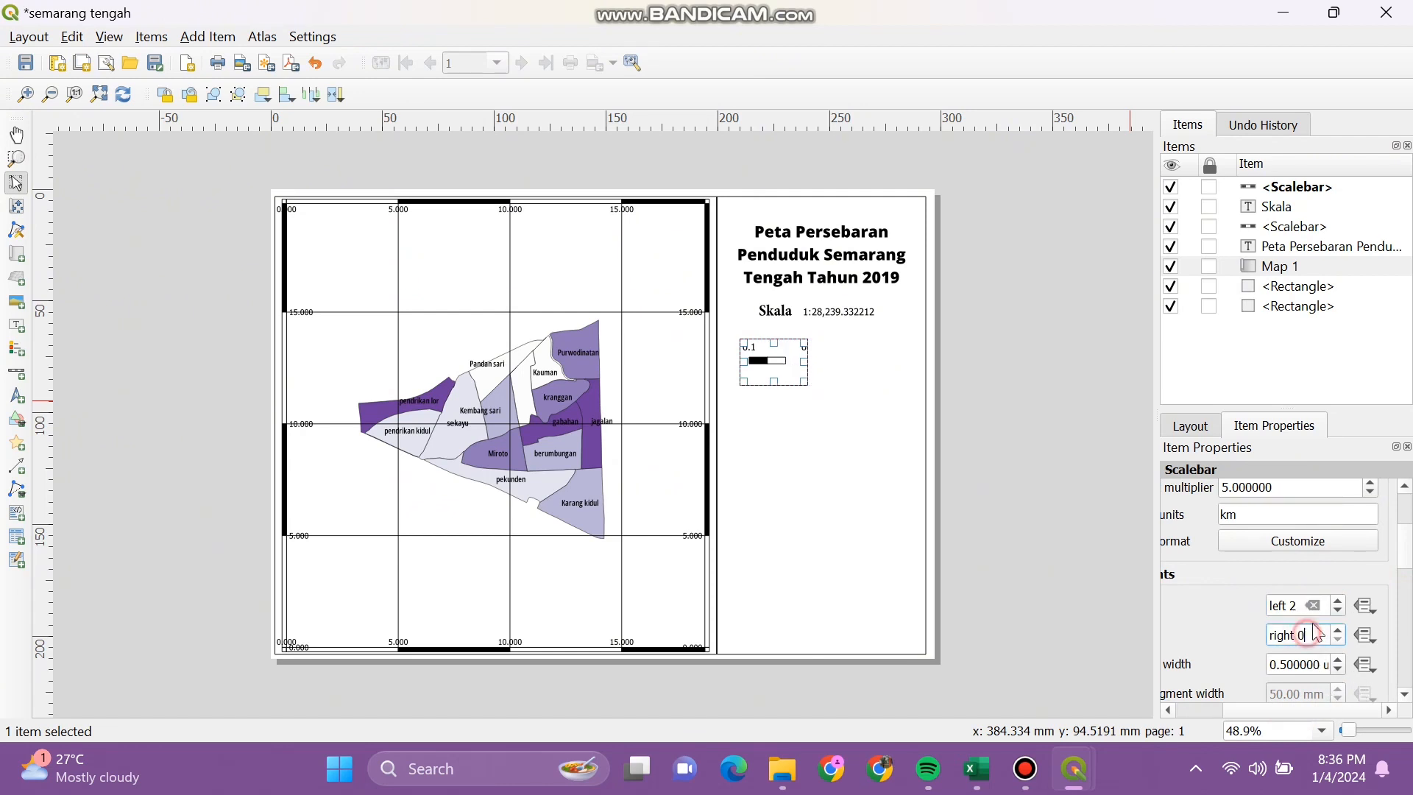
pyautogui.write('3')
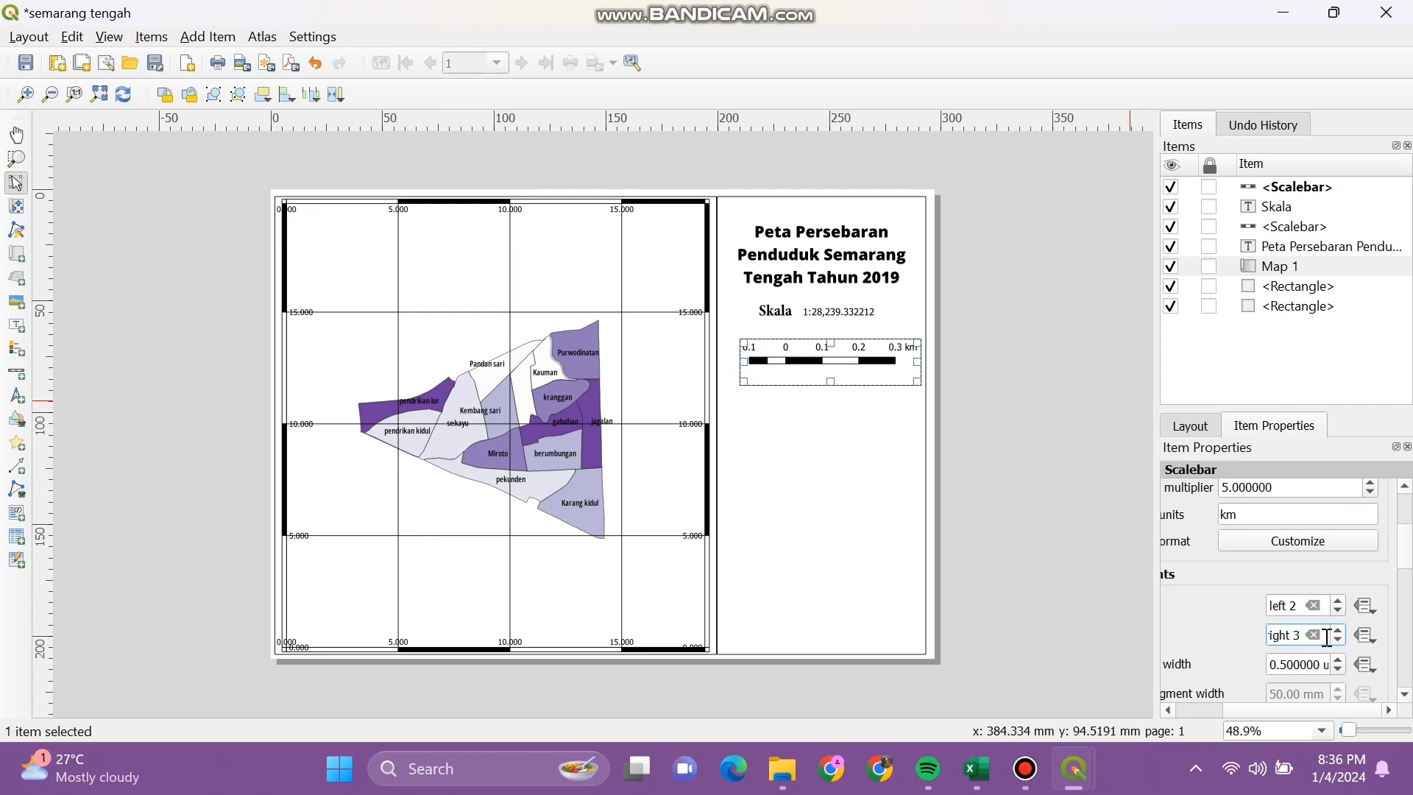
# Step: Try a 0.75 width and a narrower frame, then revert the width to 0.5
pyautogui.scroll(-3, 1407, 568)
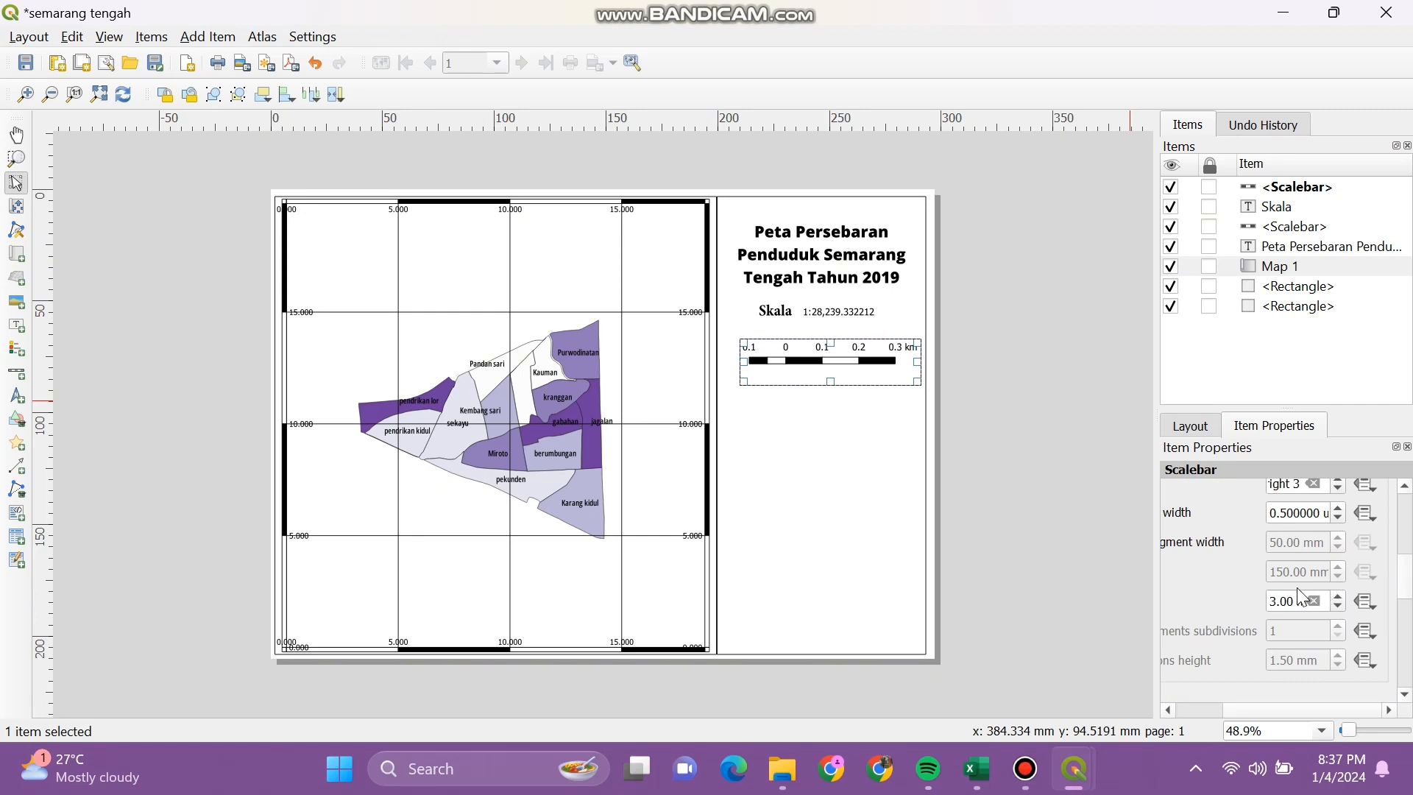
pyautogui.click(1292, 521)
pyautogui.press('BackSpace')
pyautogui.write('75')
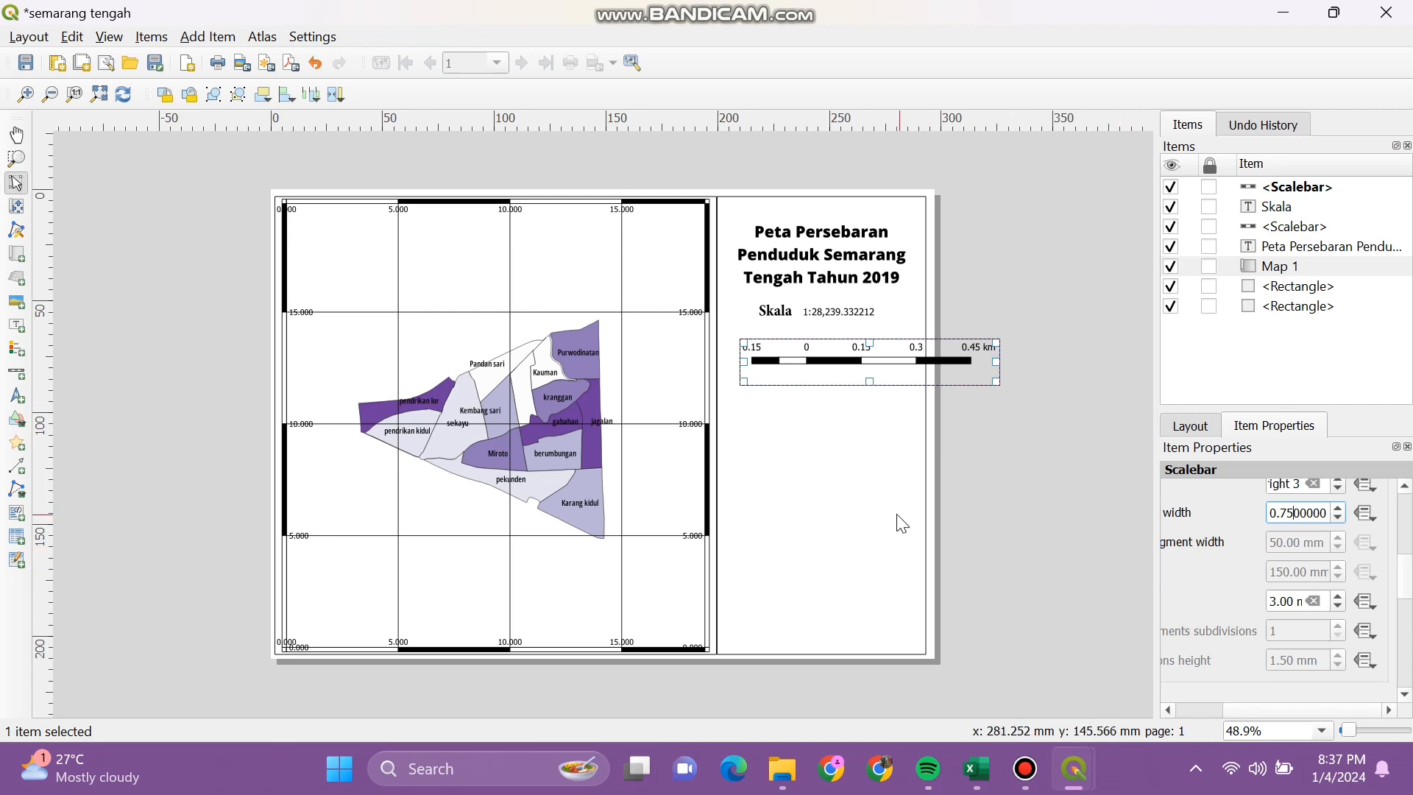
pyautogui.moveTo(996, 381); pyautogui.dragTo(914, 381)
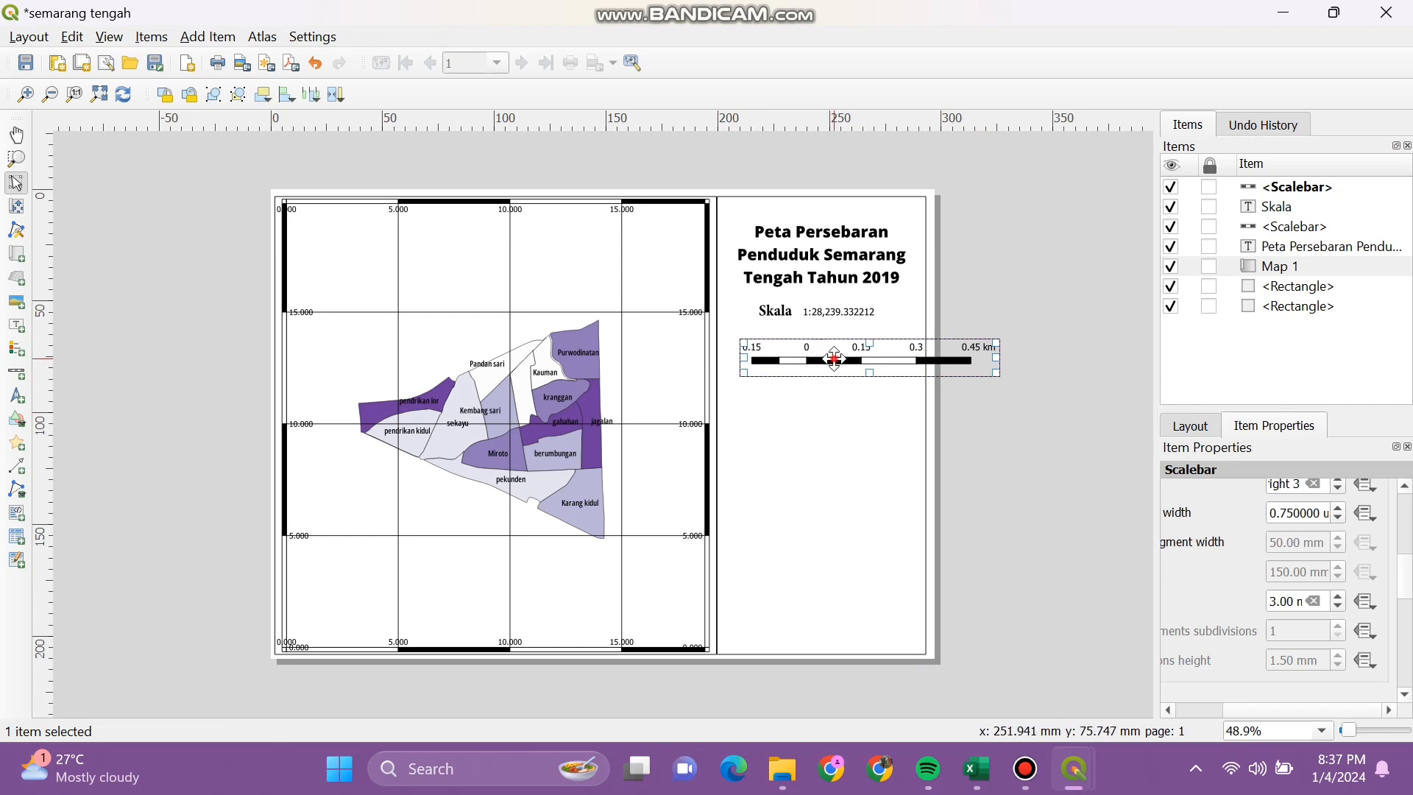
pyautogui.moveTo(830, 356)
pyautogui.mouseDown()
pyautogui.moveTo(807, 360)
pyautogui.moveTo(821, 356)
pyautogui.mouseUp()
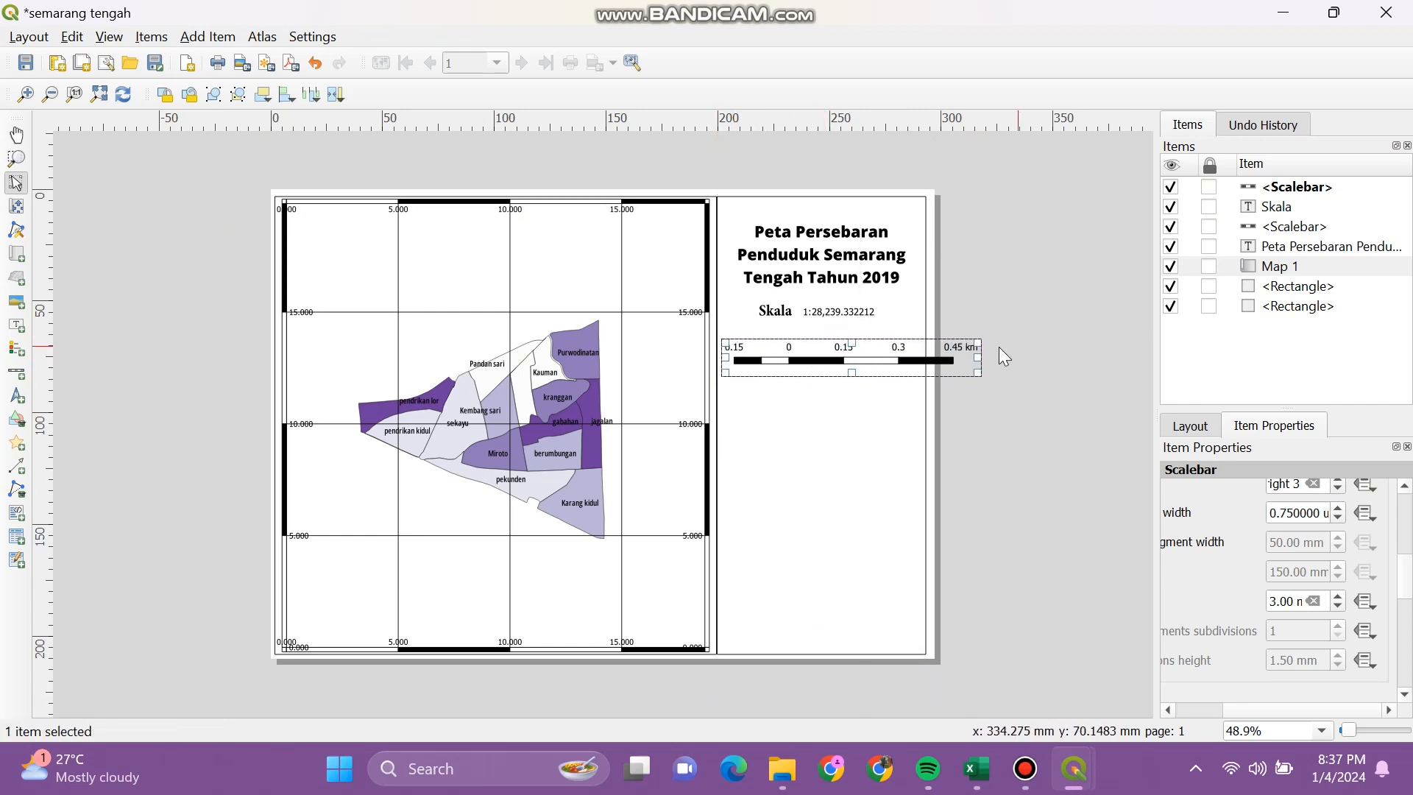
pyautogui.moveTo(982, 356); pyautogui.dragTo(897, 363)
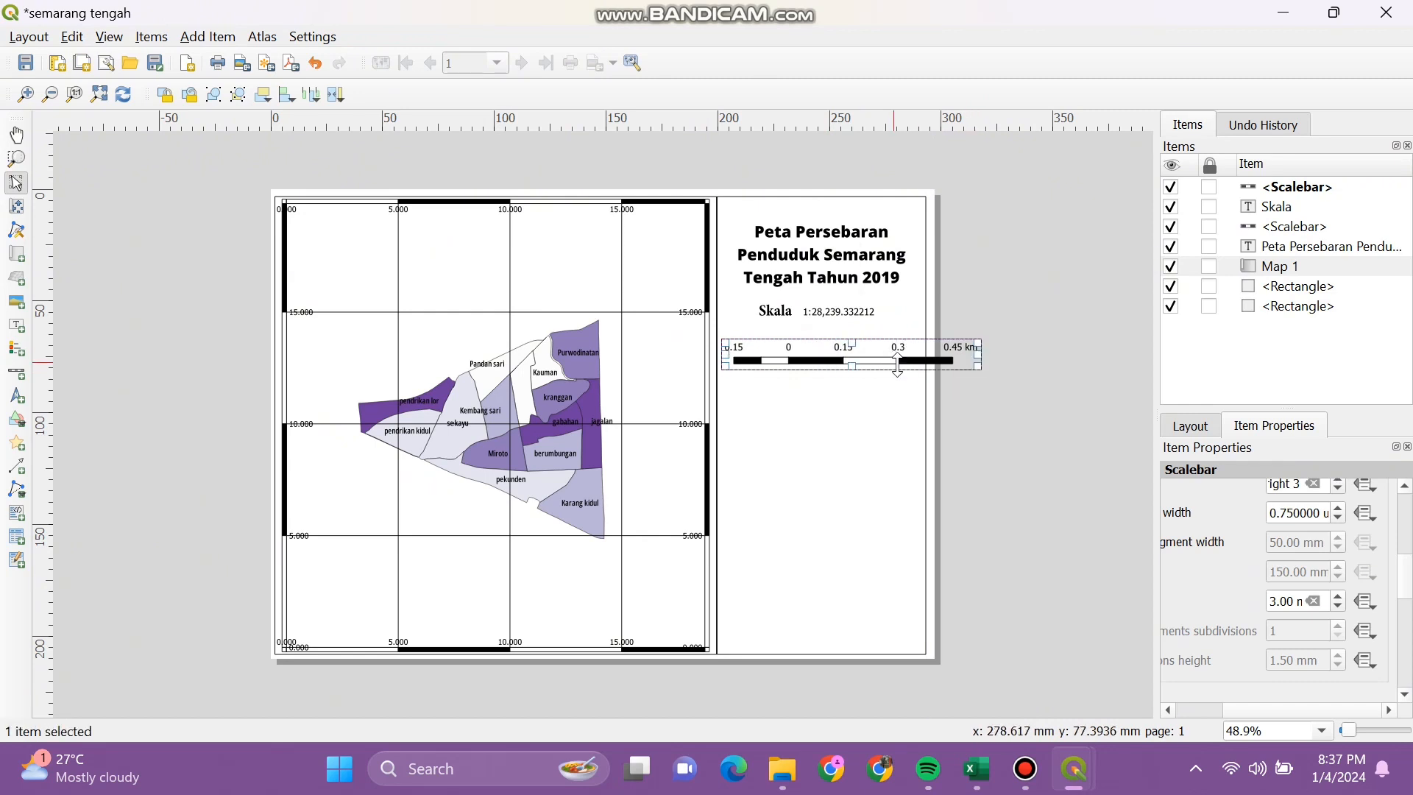
pyautogui.click(1293, 513)
pyautogui.press('BackSpace')
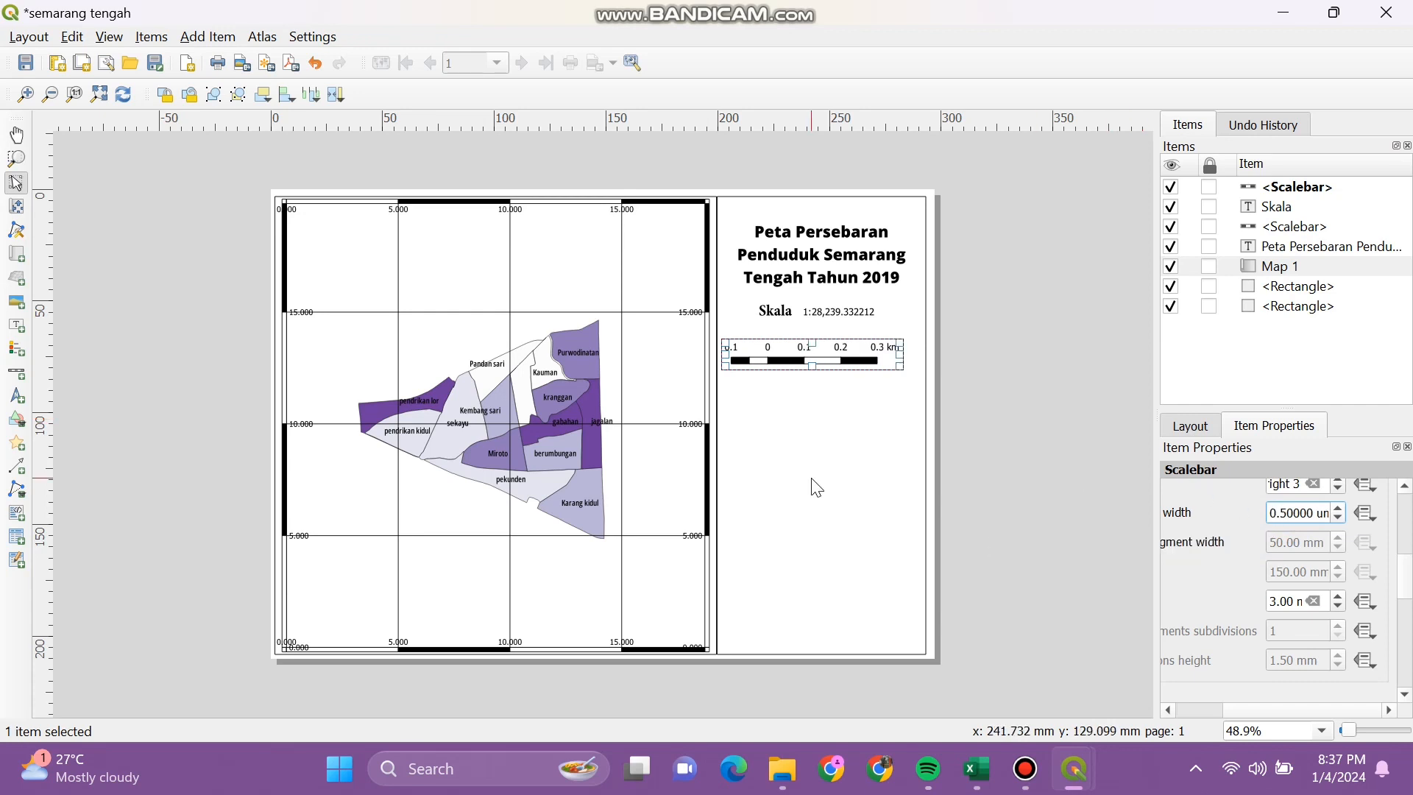
# Step: Move the scale bar up to sit just below the Skala label
pyautogui.click(809, 479)
pyautogui.click(840, 356)
pyautogui.moveTo(842, 353)
pyautogui.mouseDown()
pyautogui.moveTo(829, 362)
pyautogui.moveTo(859, 332)
pyautogui.mouseUp()
pyautogui.click(841, 410)
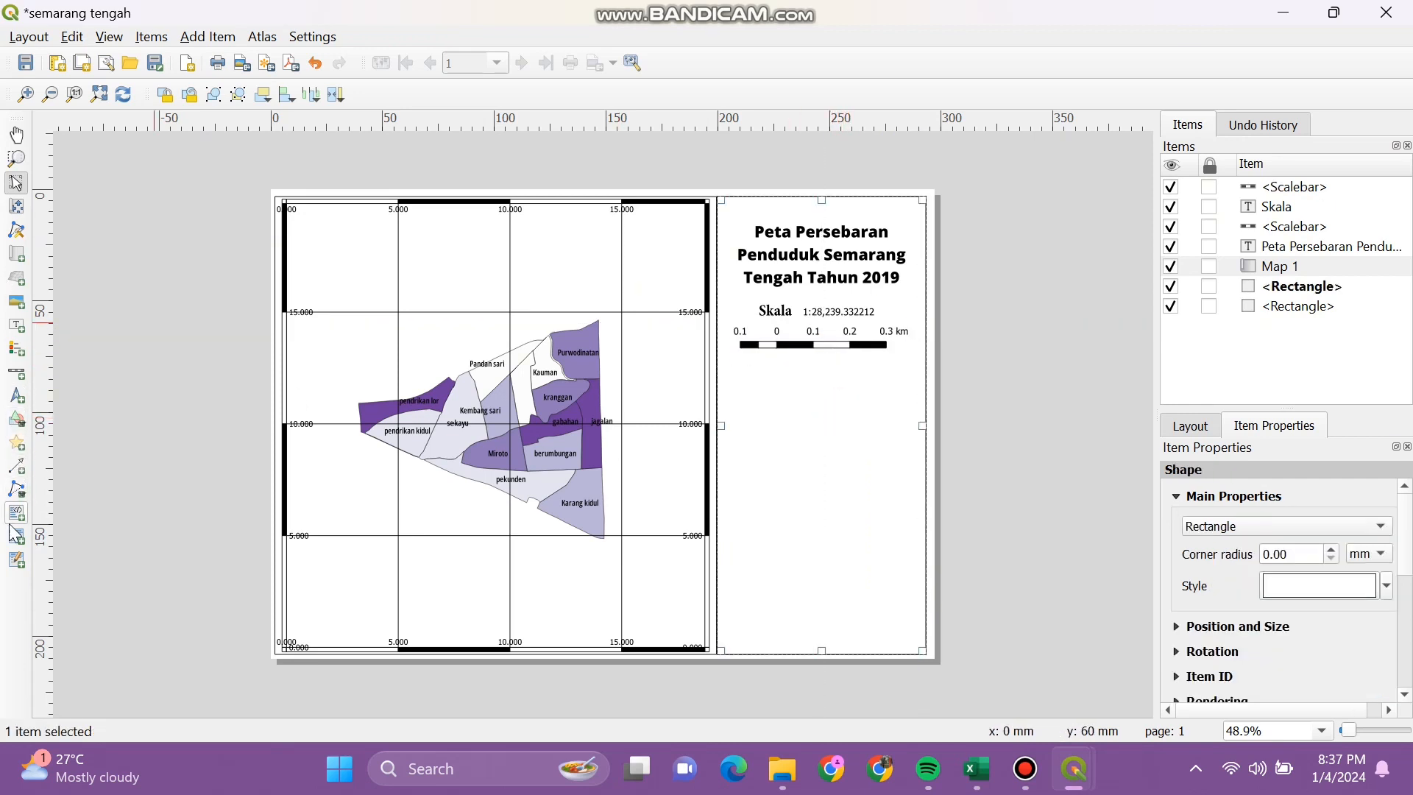
# Step: Draw a legend box below the scale bar and turn off Auto update
pyautogui.click(22, 356)
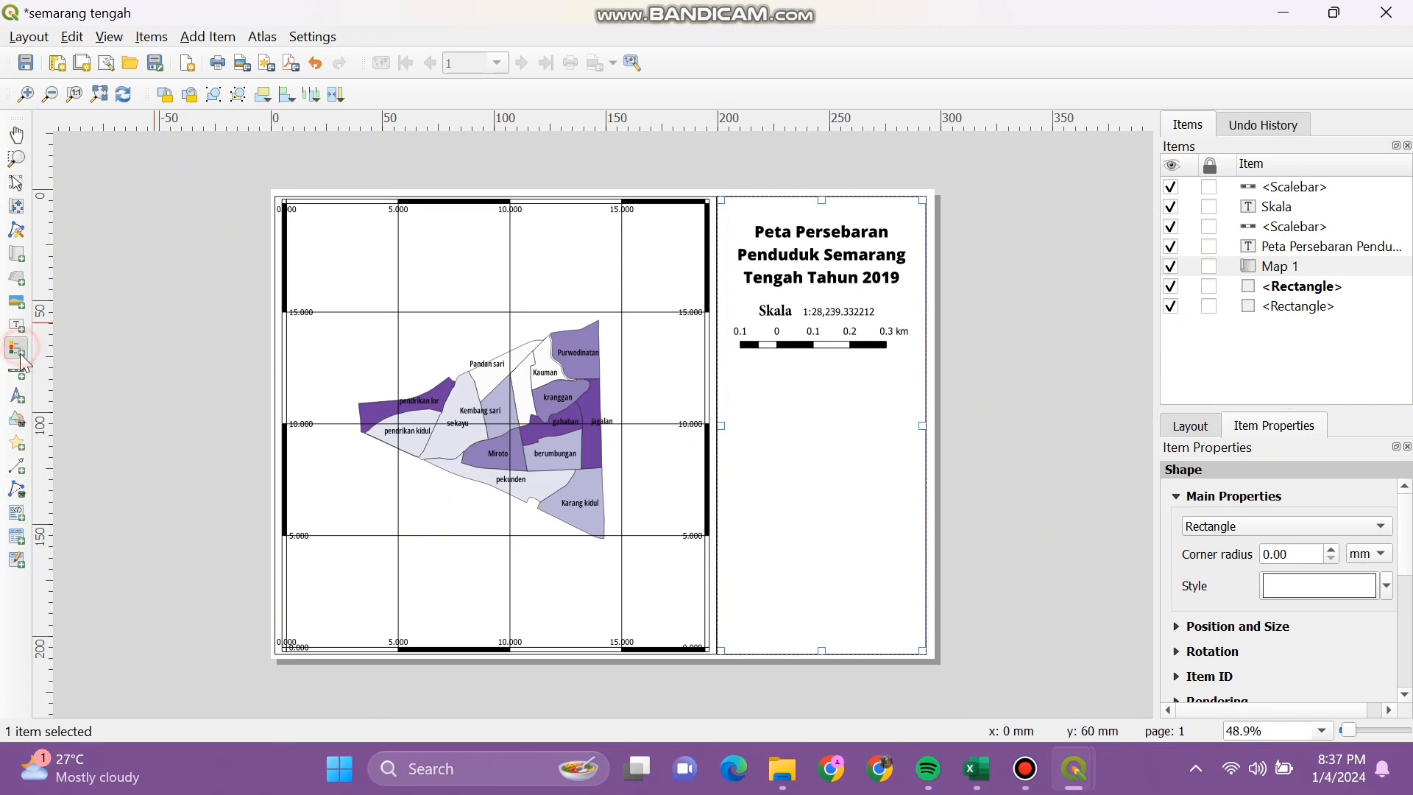
pyautogui.moveTo(747, 368); pyautogui.dragTo(897, 629)
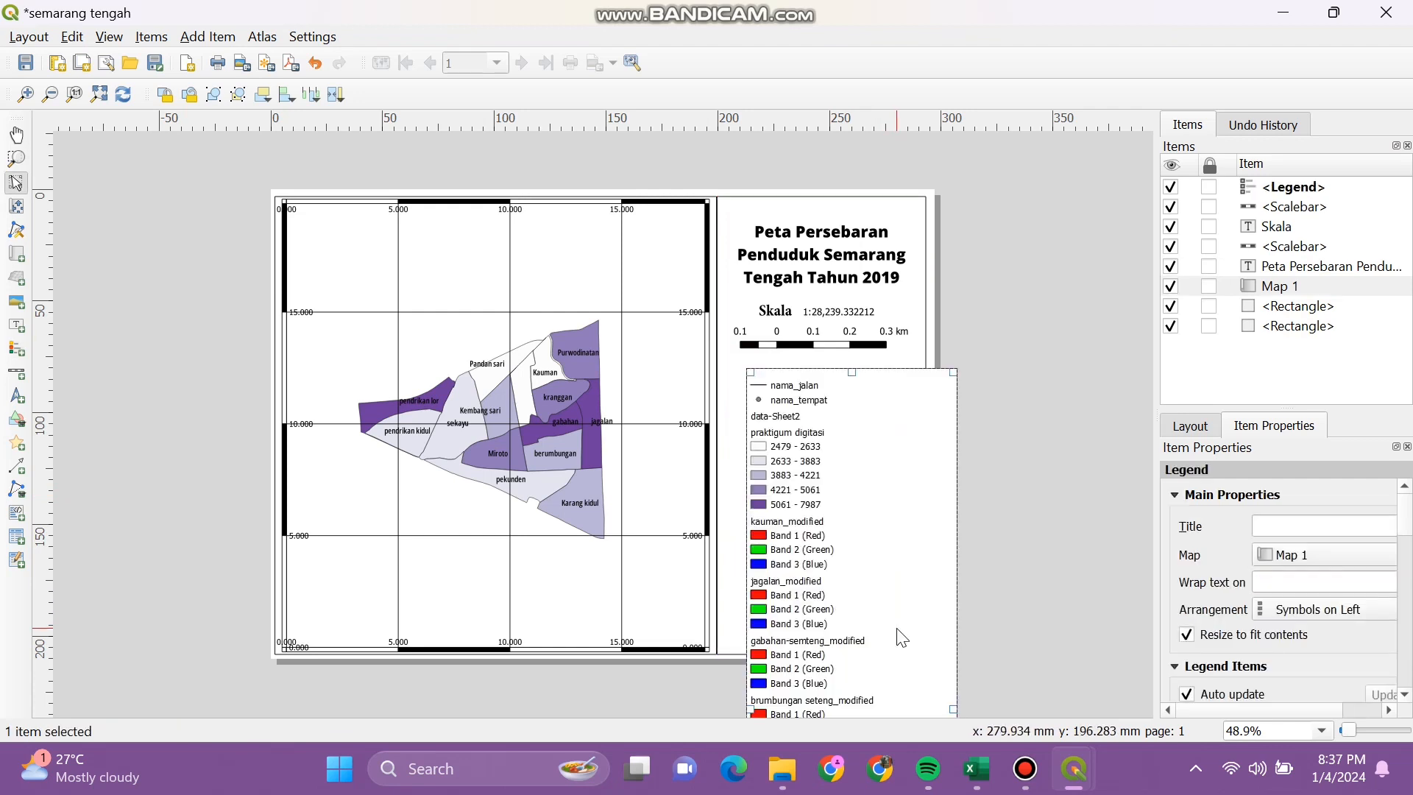
pyautogui.click(869, 544)
pyautogui.moveTo(1407, 513); pyautogui.dragTo(1406, 546)
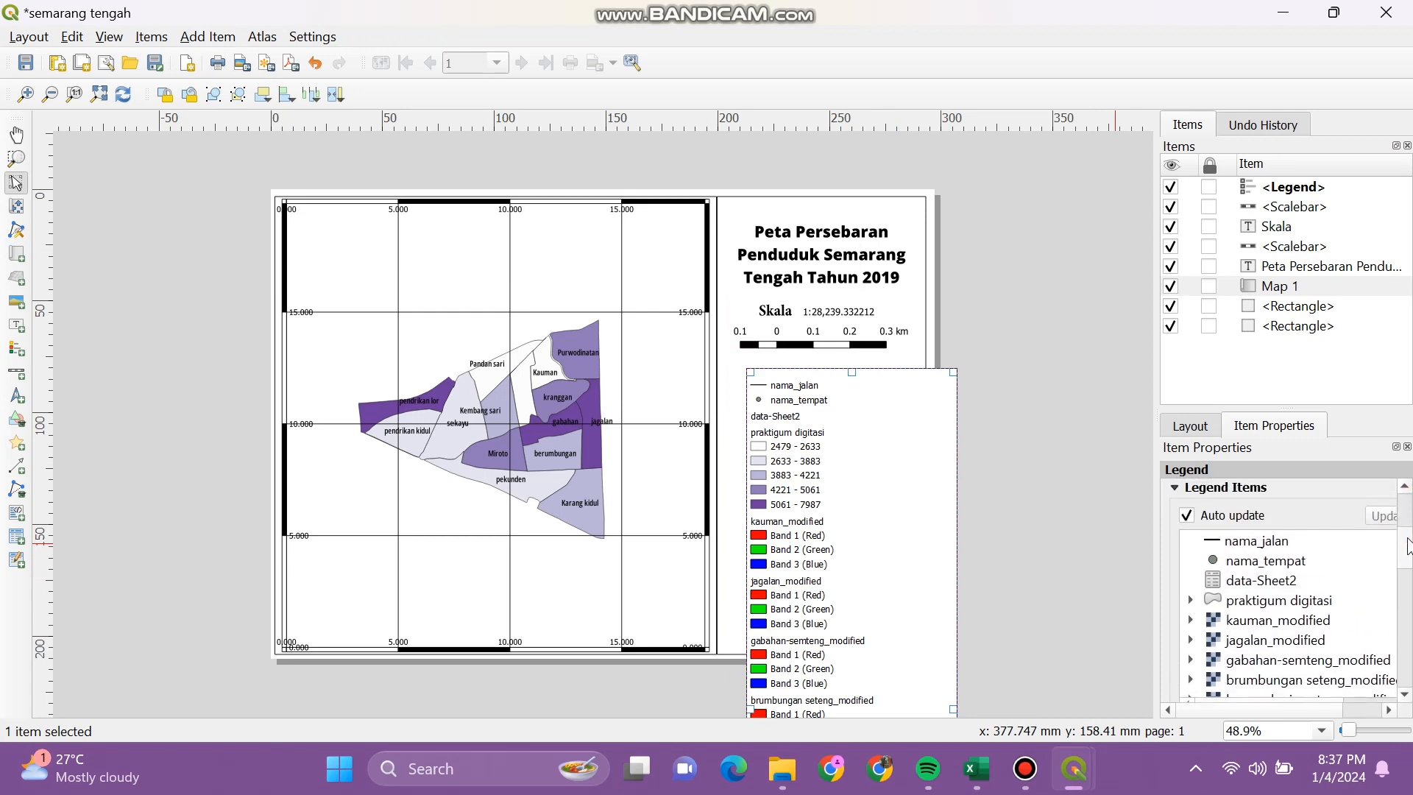
pyautogui.click(1188, 516)
pyautogui.moveTo(1407, 563); pyautogui.dragTo(1410, 581)
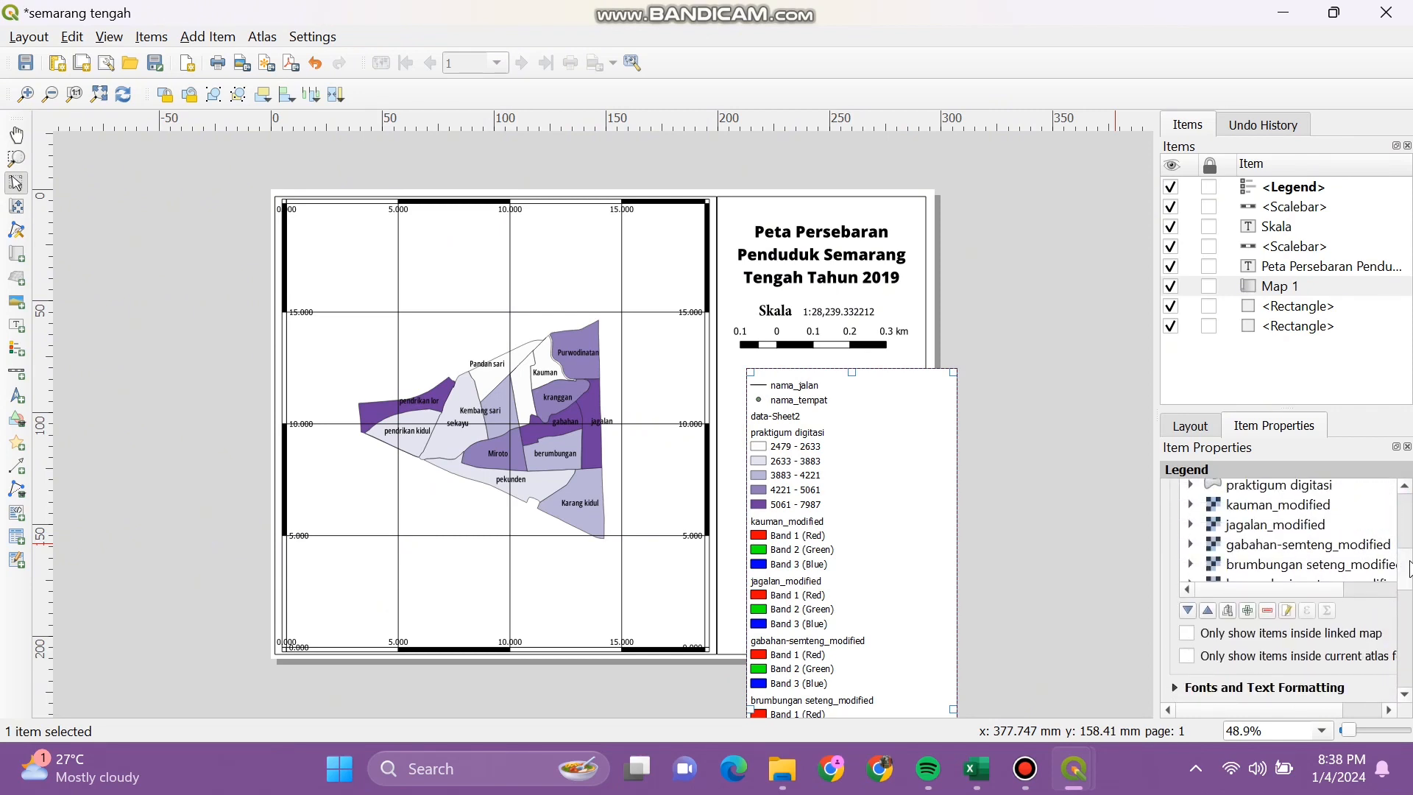
# Step: Remove the eight _modified rasters and the kec.semarang tengah raster from the legend items
pyautogui.click(1273, 504)
pyautogui.click(1267, 610)
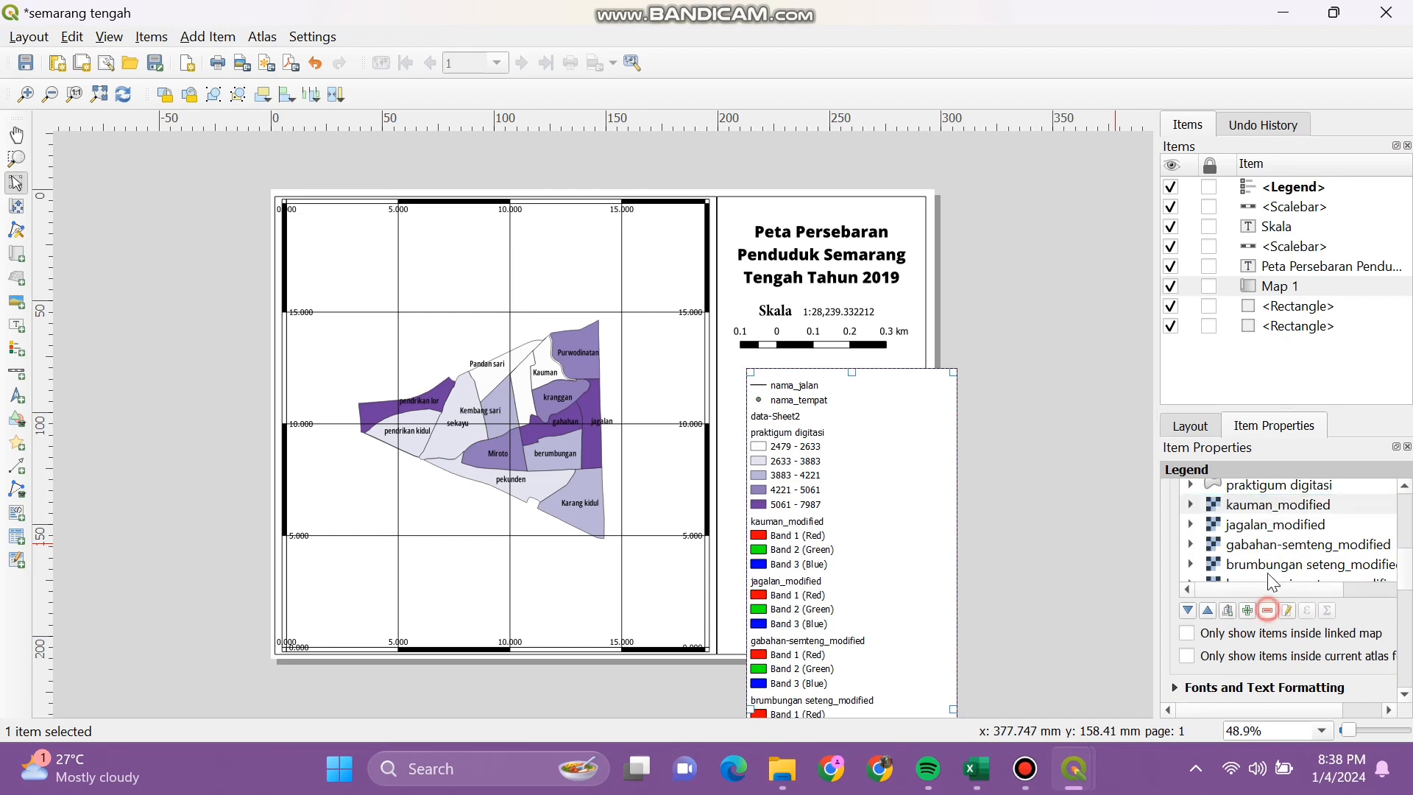
pyautogui.click(1273, 505)
pyautogui.click(1267, 610)
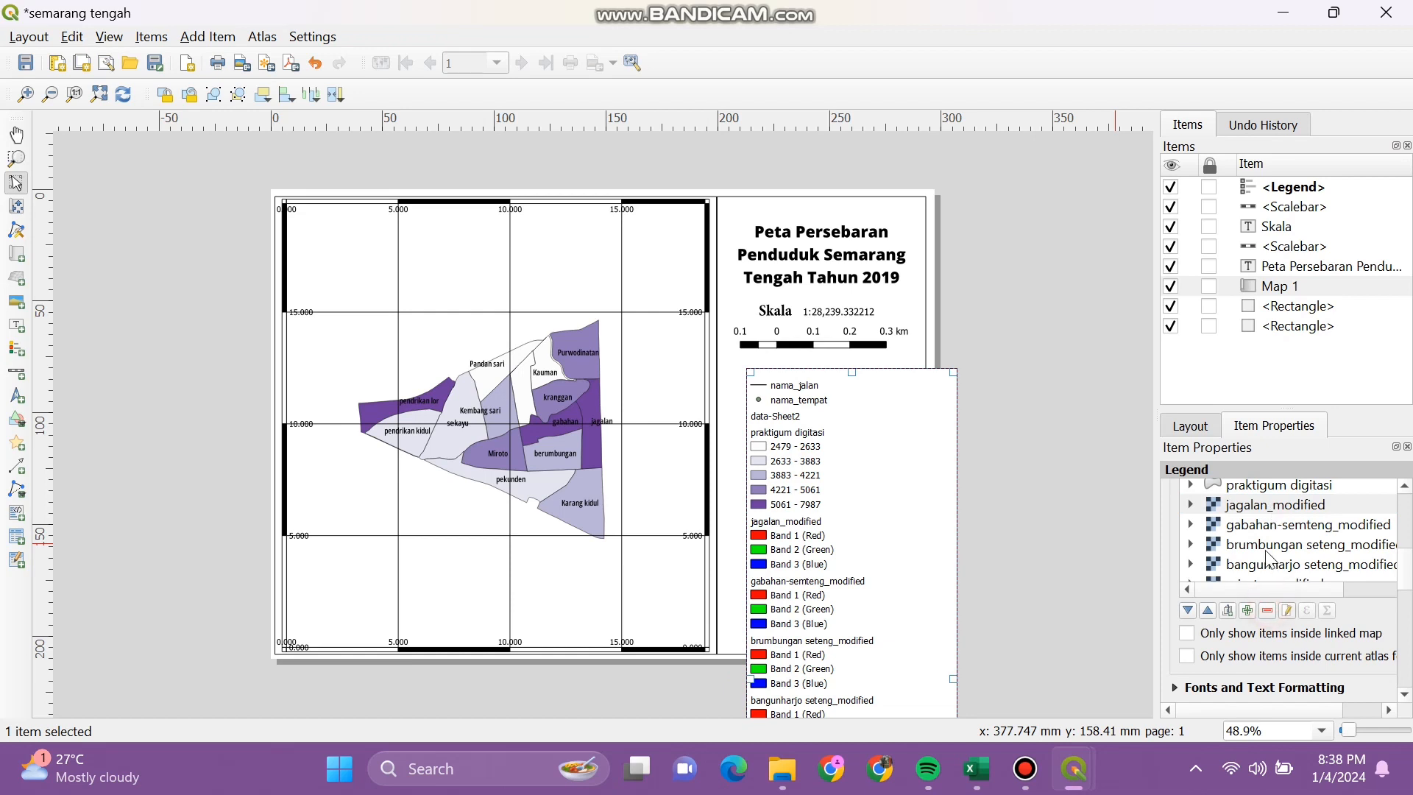
pyautogui.click(1278, 506)
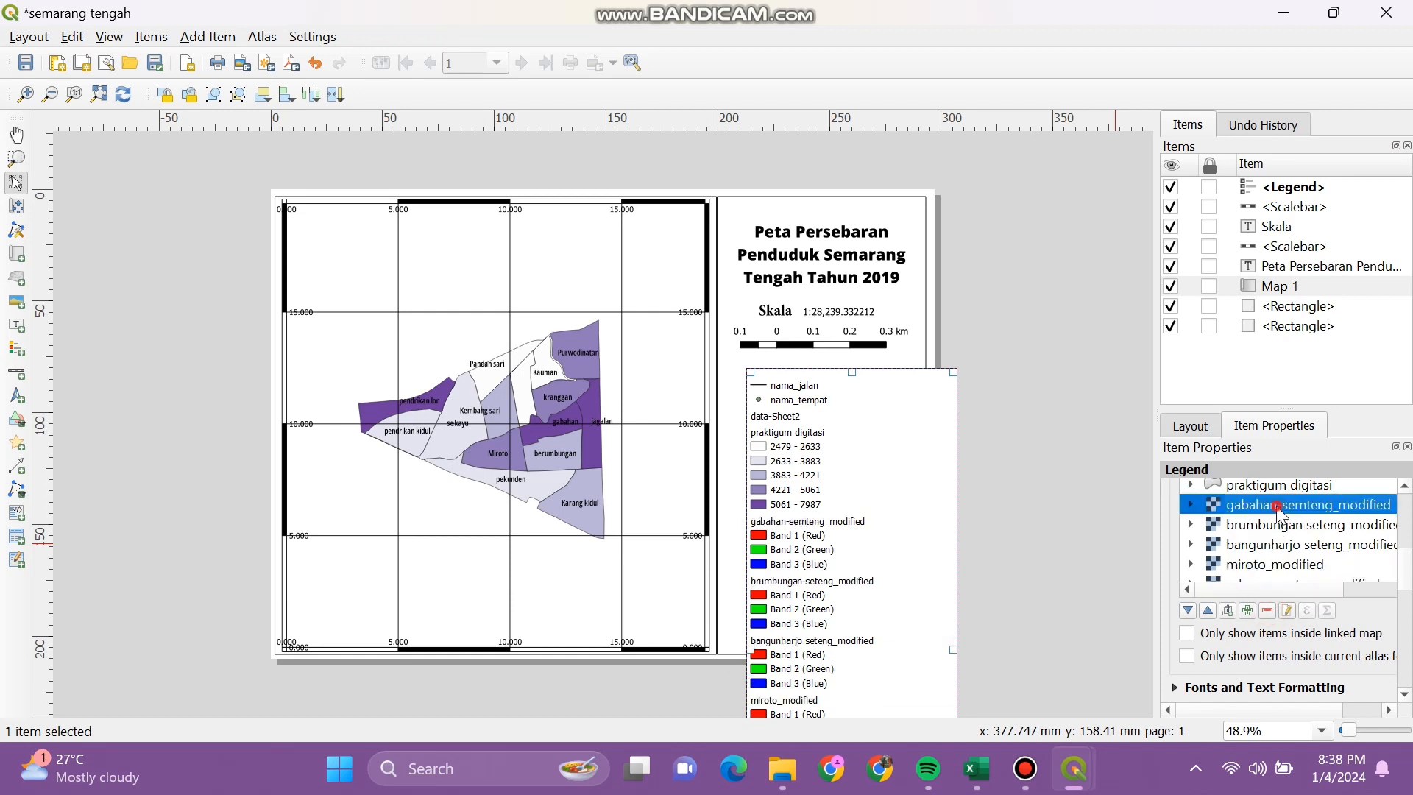
pyautogui.click(1268, 611)
pyautogui.click(1277, 508)
pyautogui.click(1268, 611)
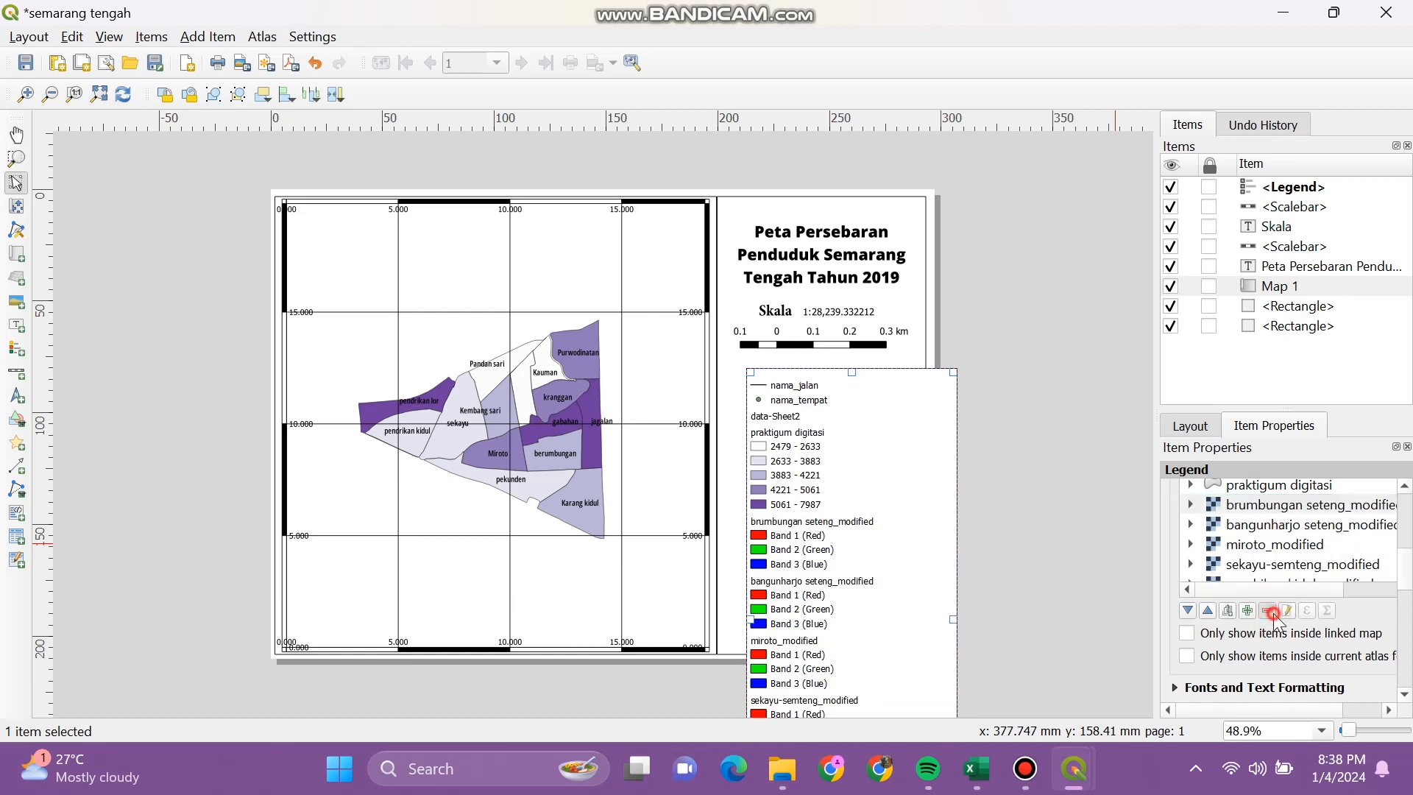
pyautogui.click(1278, 508)
pyautogui.click(1267, 610)
pyautogui.click(1273, 506)
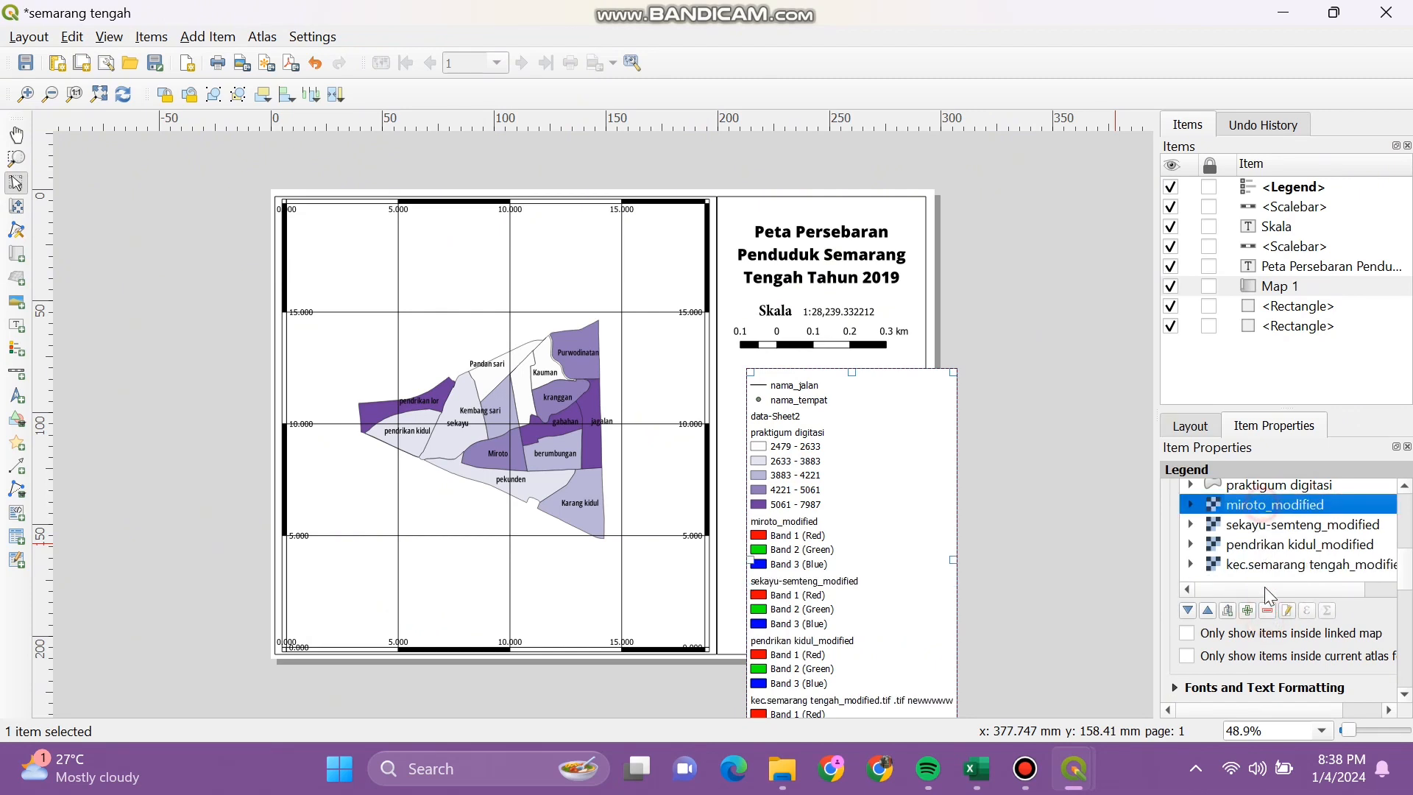
pyautogui.click(1267, 610)
pyautogui.click(1278, 506)
pyautogui.click(1267, 610)
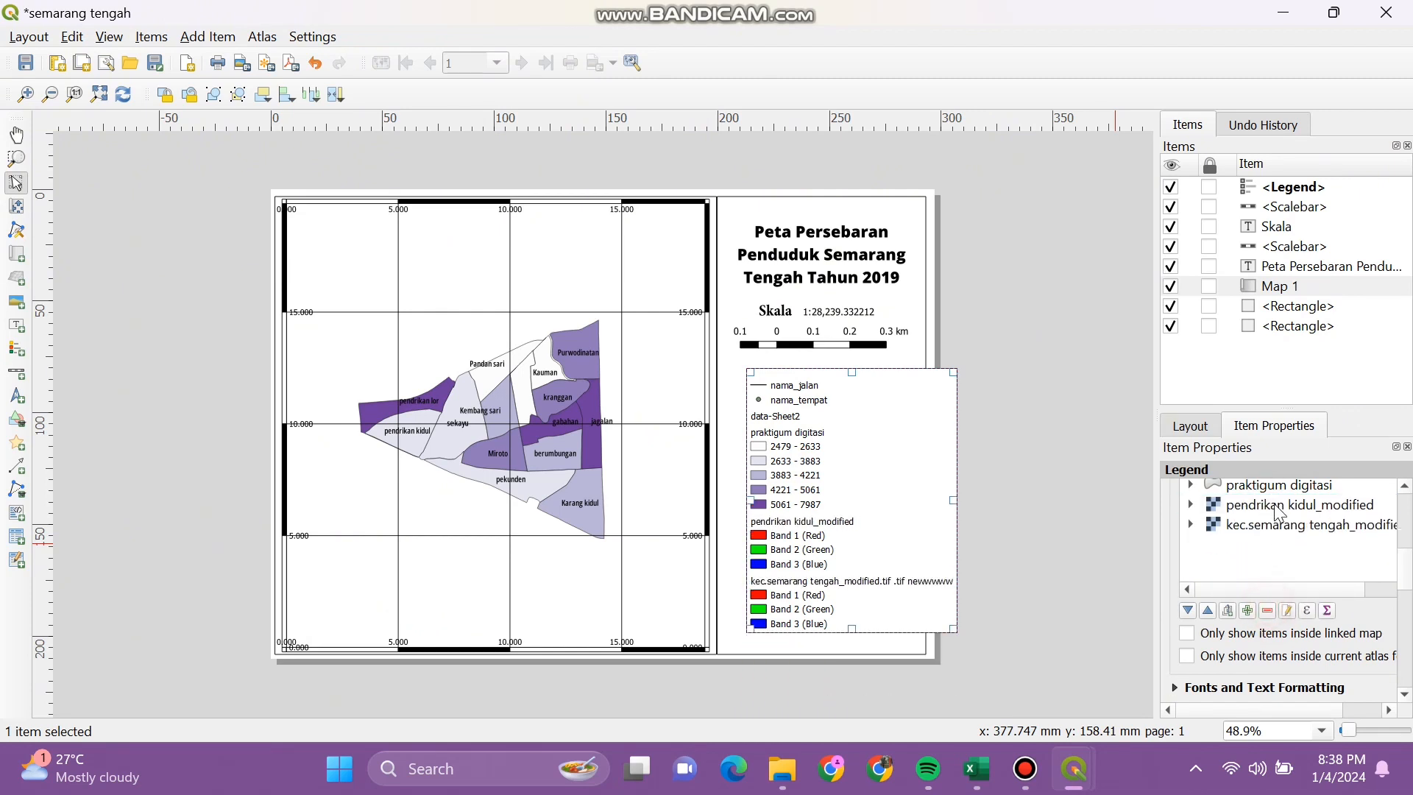
pyautogui.click(1276, 507)
pyautogui.click(1267, 610)
pyautogui.click(1277, 506)
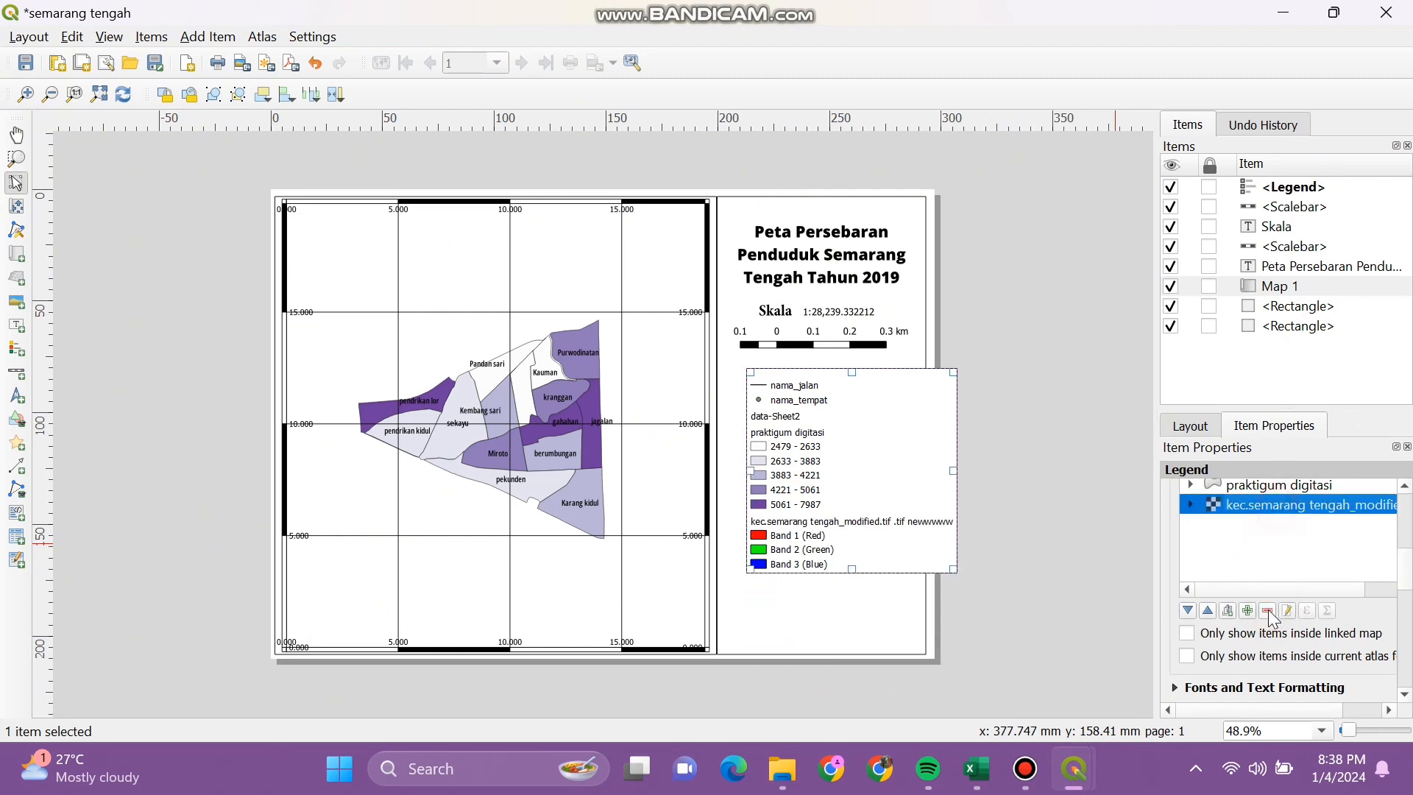
pyautogui.click(1267, 610)
pyautogui.scroll(5, 1402, 581)
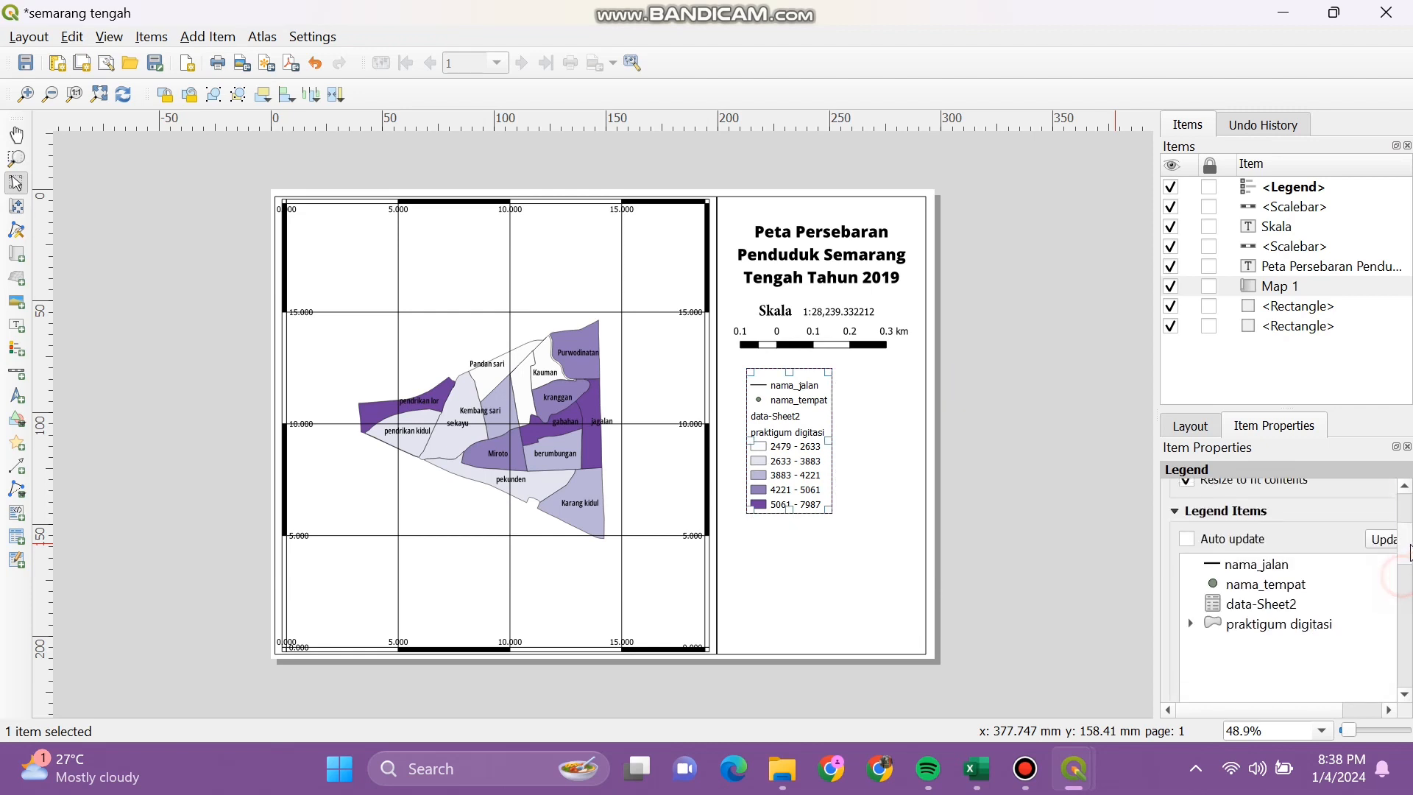
# Step: Rename the praktigum digitasi legend entry to KETERANGAN
pyautogui.scroll(-1, 1407, 548)
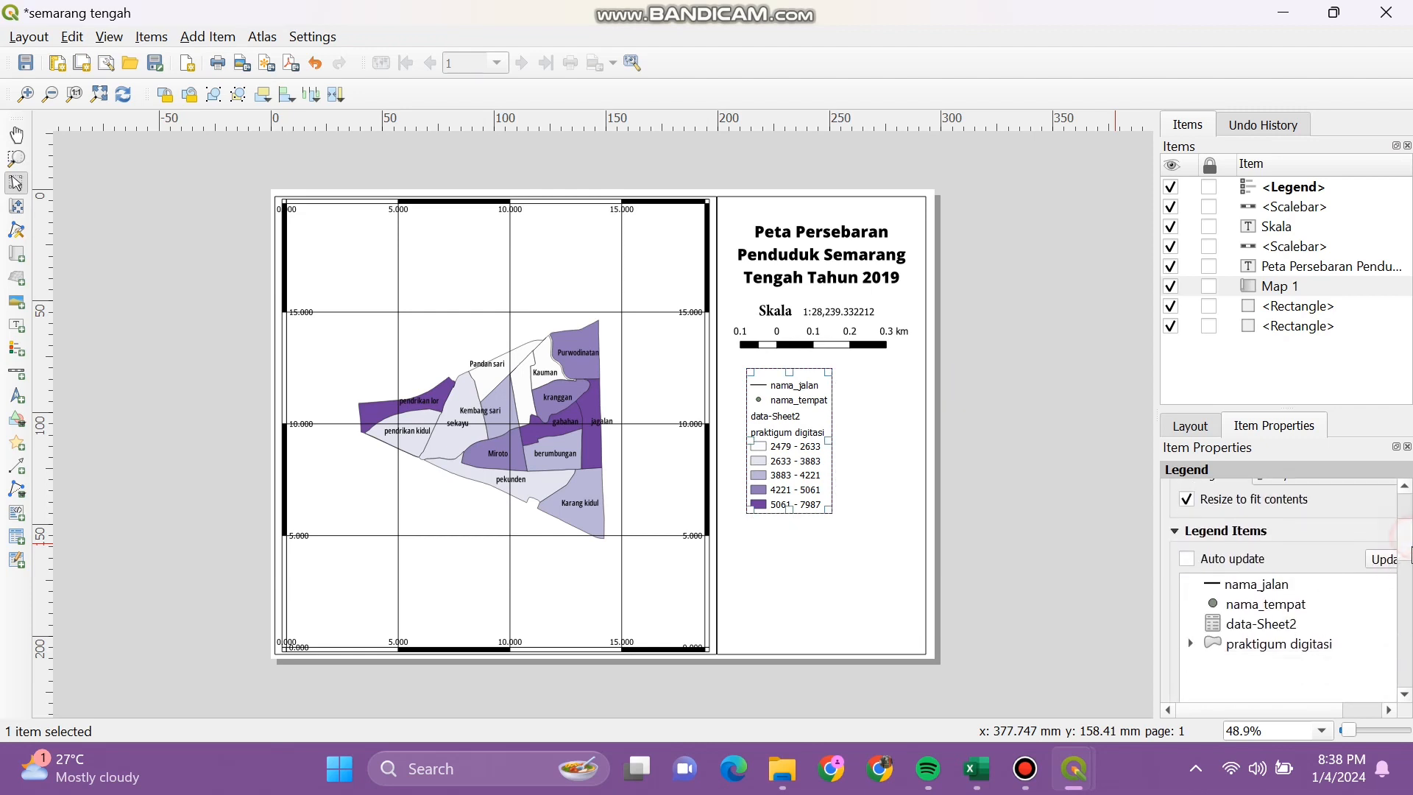
pyautogui.doubleClick(1288, 648)
pyautogui.moveTo(1295, 537); pyautogui.dragTo(1173, 537)
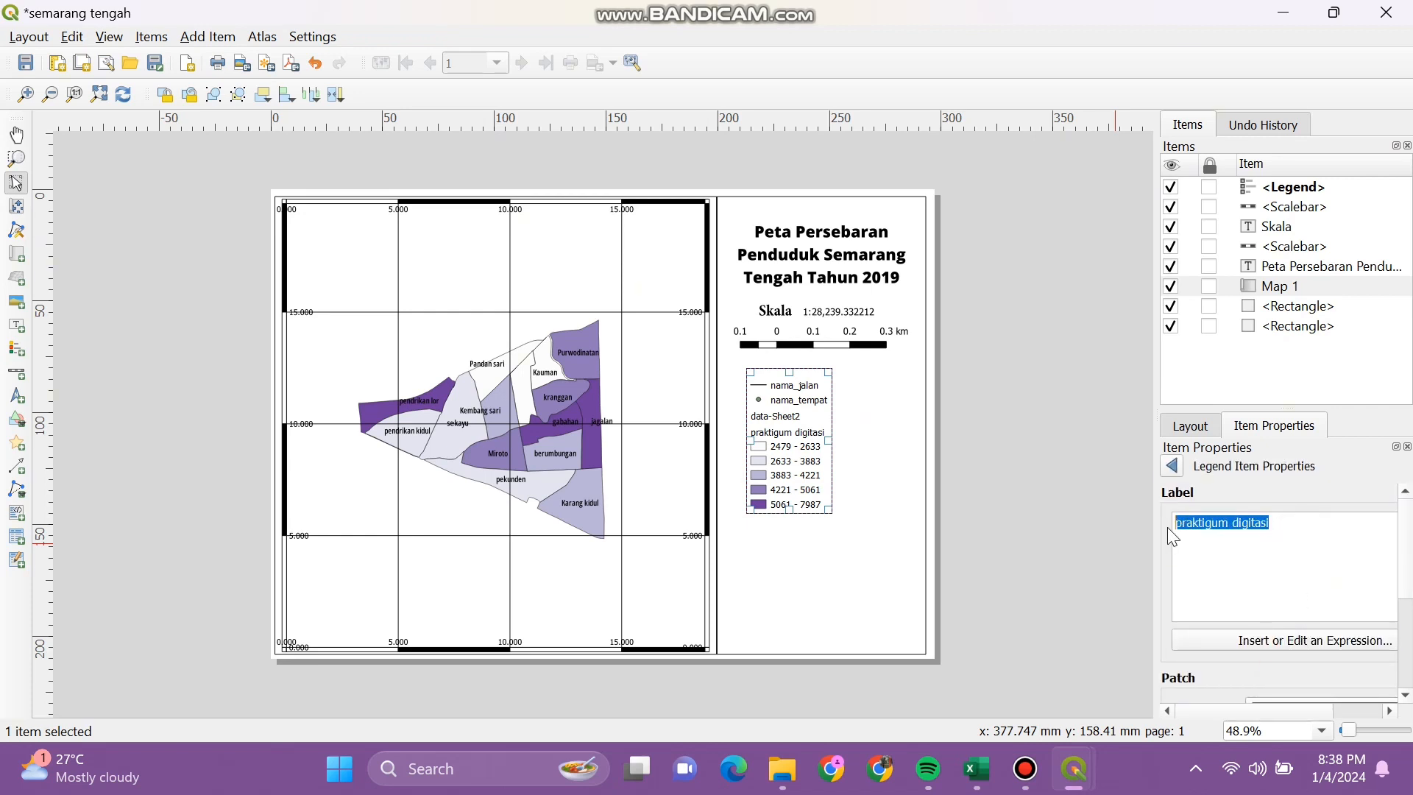
pyautogui.press('BackSpace')
pyautogui.write('Jumla')
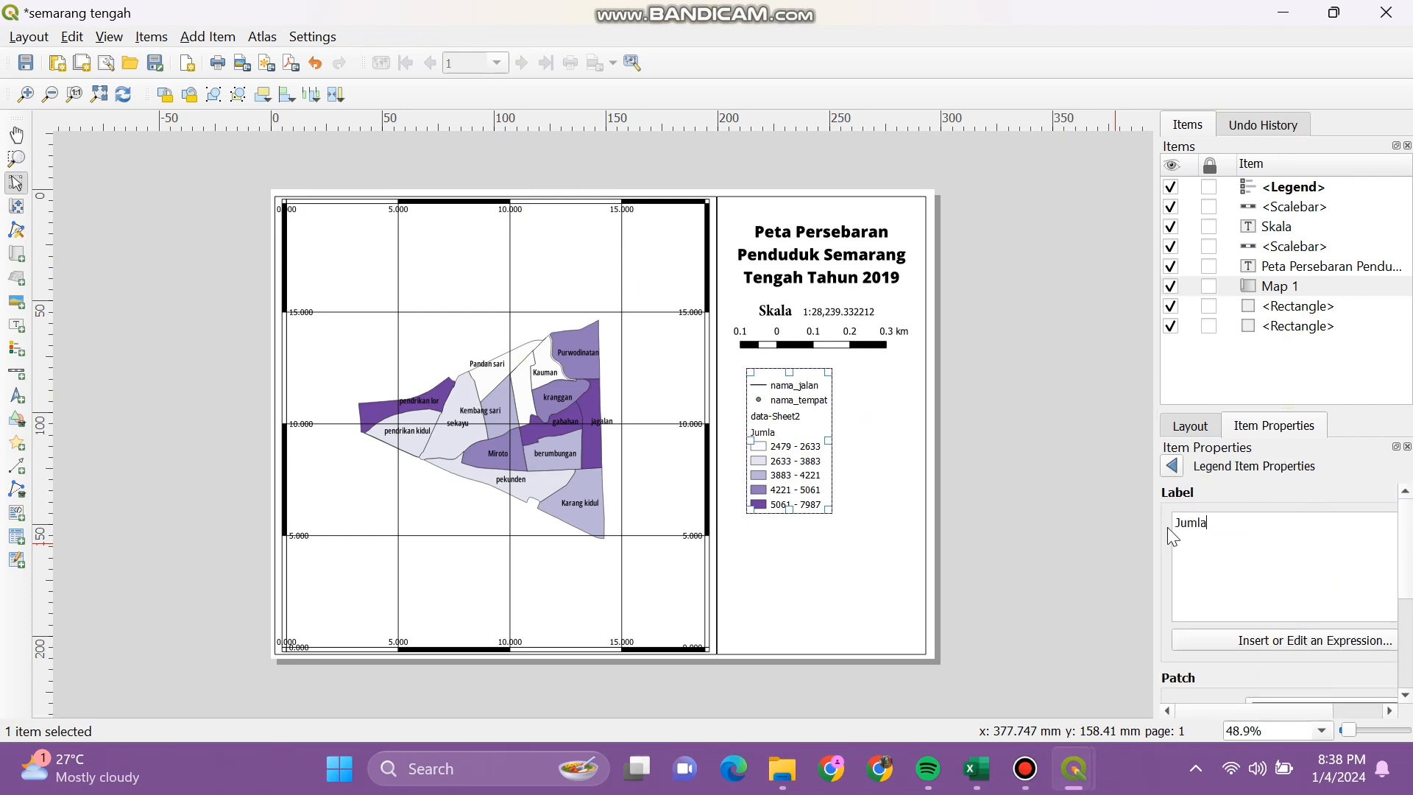
pyautogui.write('h Penduduk')
pyautogui.press('BackSpace')
pyautogui.press('BackSpace')
pyautogui.press('BackSpace')
pyautogui.press('BackSpace')
pyautogui.press('BackSpace')
pyautogui.press('BackSpace')
pyautogui.press('BackSpace')
pyautogui.press('BackSpace')
pyautogui.press('BackSpace')
pyautogui.press('BackSpace')
pyautogui.press('BackSpace')
pyautogui.press('BackSpace')
pyautogui.press('BackSpace')
pyautogui.press('BackSpace')
pyautogui.press('BackSpace')
pyautogui.write('Keterangan')
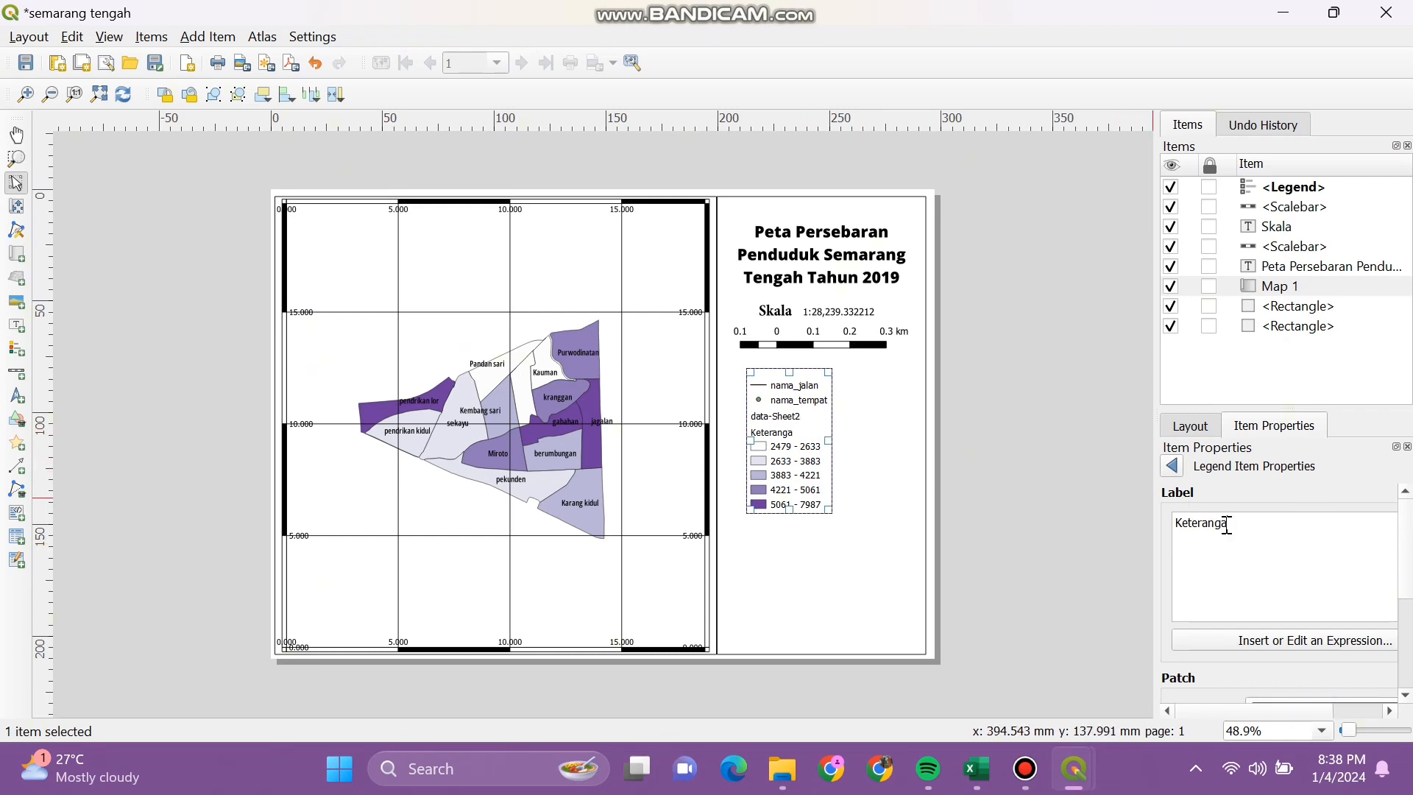
pyautogui.press('BackSpace')
pyautogui.press('BackSpace')
pyautogui.press('BackSpace')
pyautogui.press('BackSpace')
pyautogui.press('BackSpace')
pyautogui.press('BackSpace')
pyautogui.press('BackSpace')
pyautogui.write('KE')
# Step: Widen the legend frame to the right
pyautogui.moveTo(832, 442); pyautogui.dragTo(868, 441)
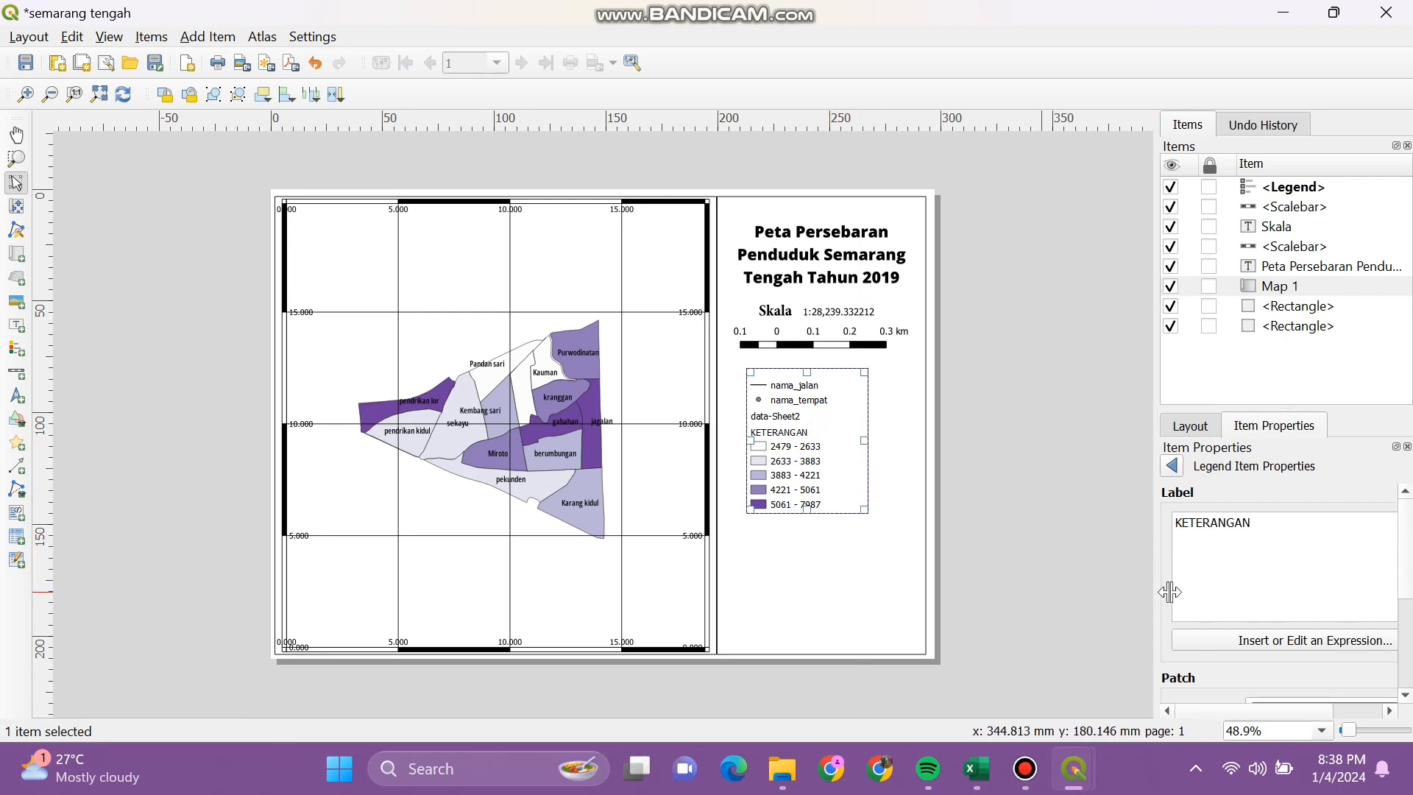
pyautogui.scroll(-2, 1408, 621)
pyautogui.scroll(-3, 1408, 626)
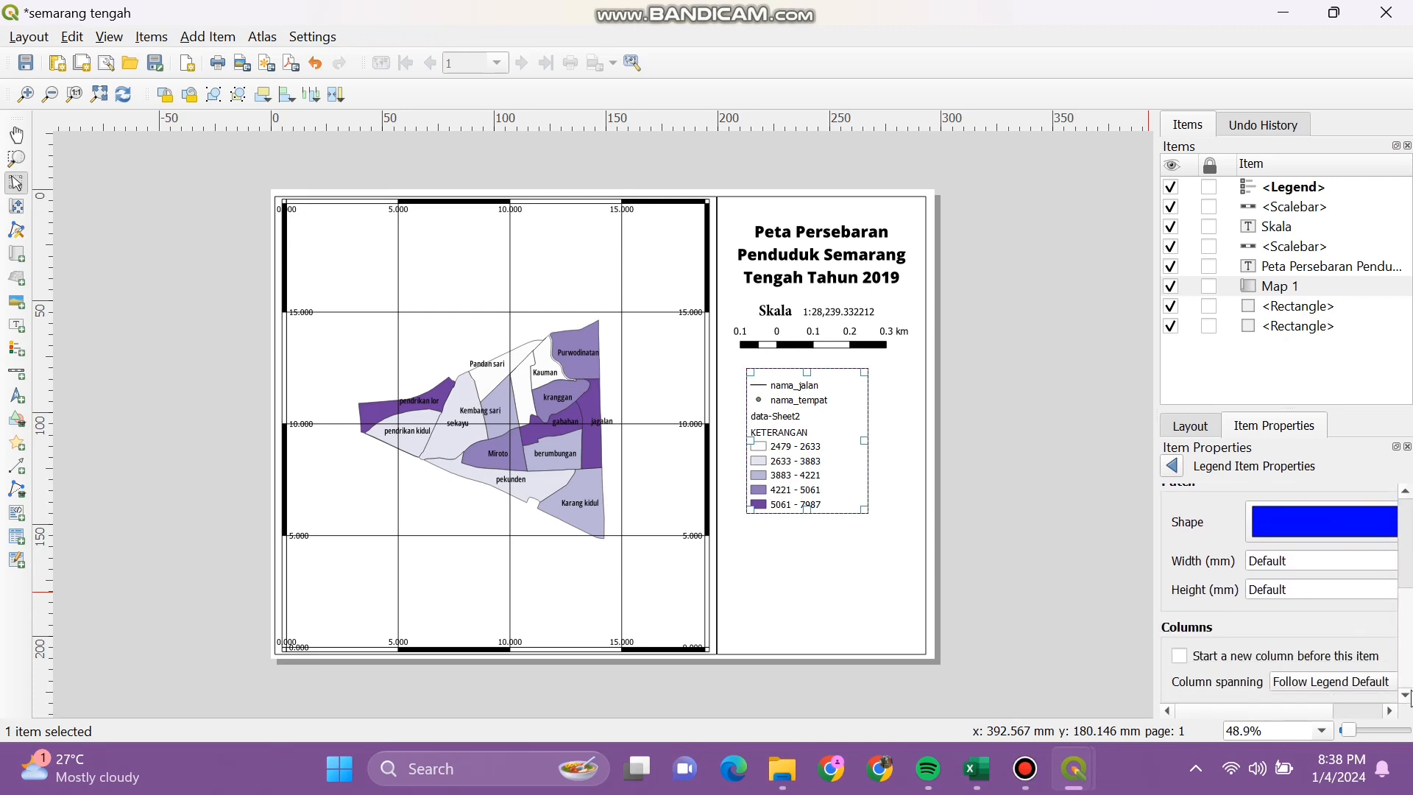
pyautogui.scroll(5, 1408, 626)
# Step: Reselect the legend and remove nama_jalan from its legend items
pyautogui.click(1173, 465)
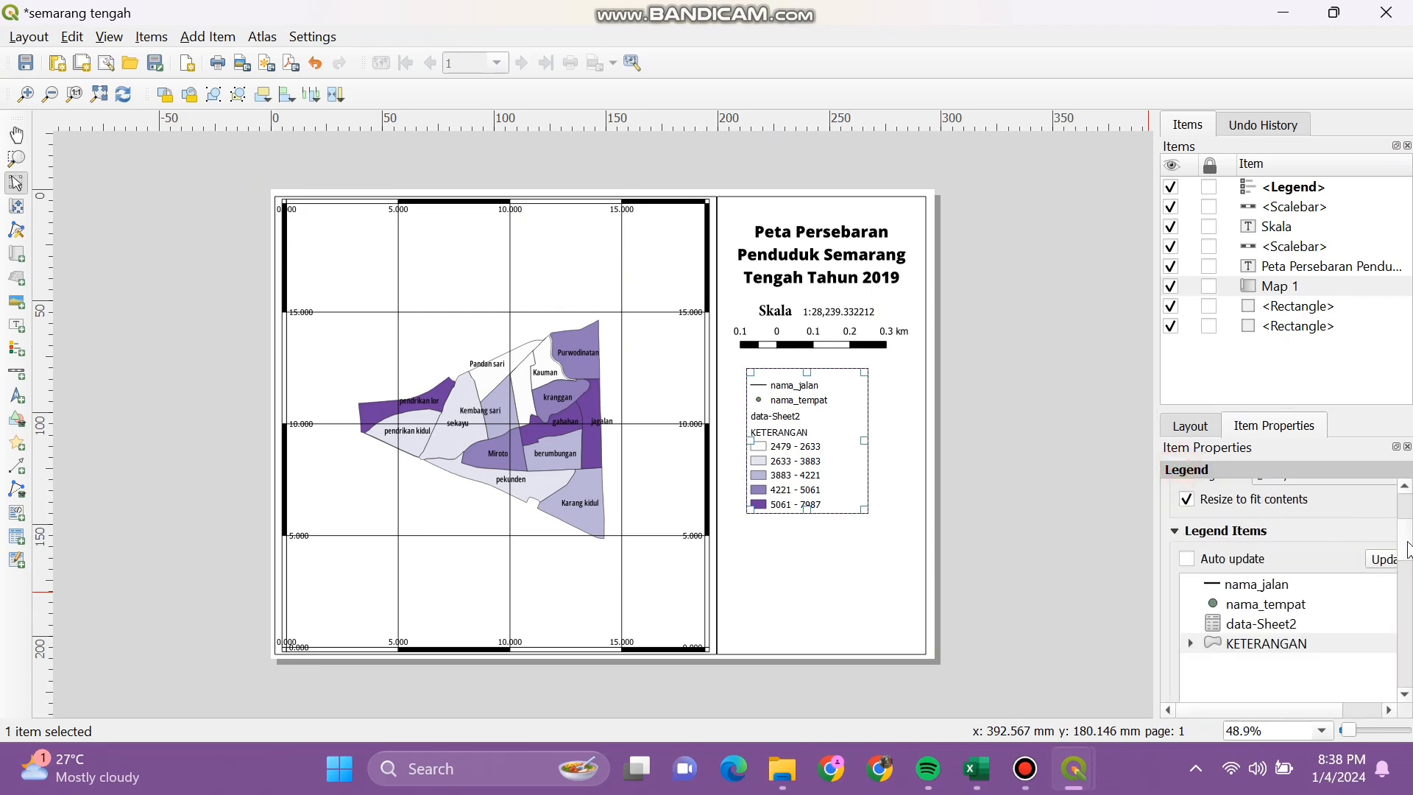
pyautogui.scroll(-10, 1406, 612)
pyautogui.scroll(-4, 1406, 612)
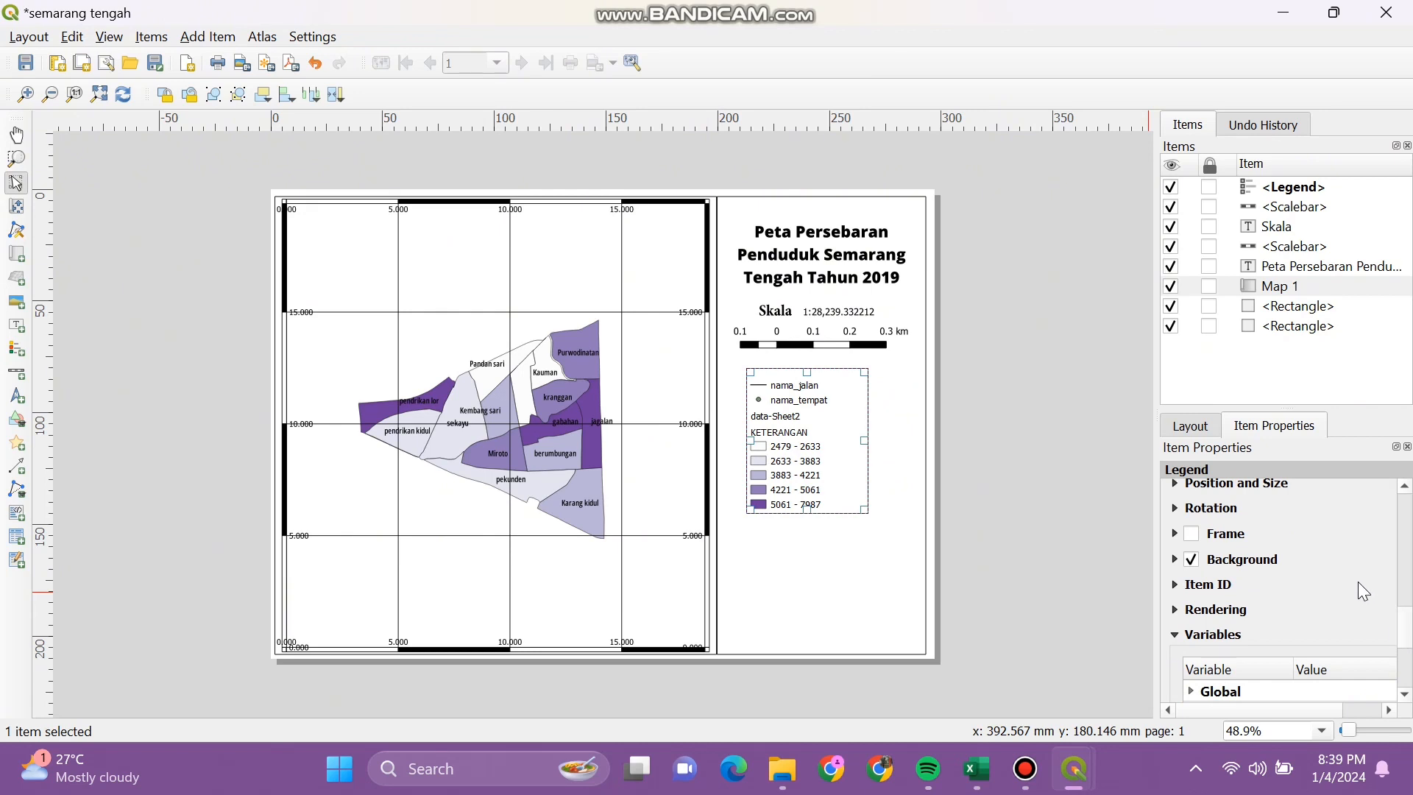
pyautogui.click(1407, 629)
pyautogui.moveTo(1407, 629); pyautogui.dragTo(1411, 521)
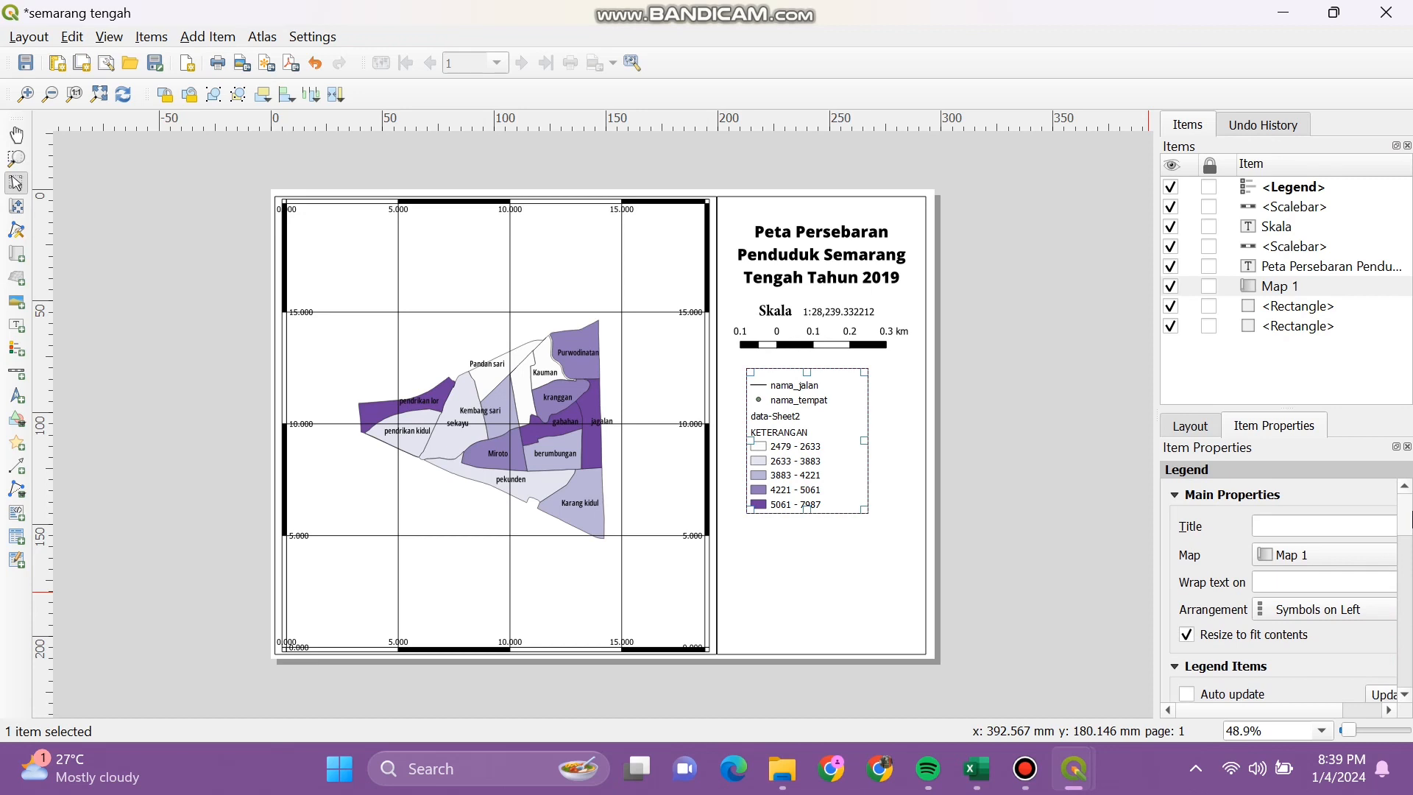
pyautogui.click(782, 584)
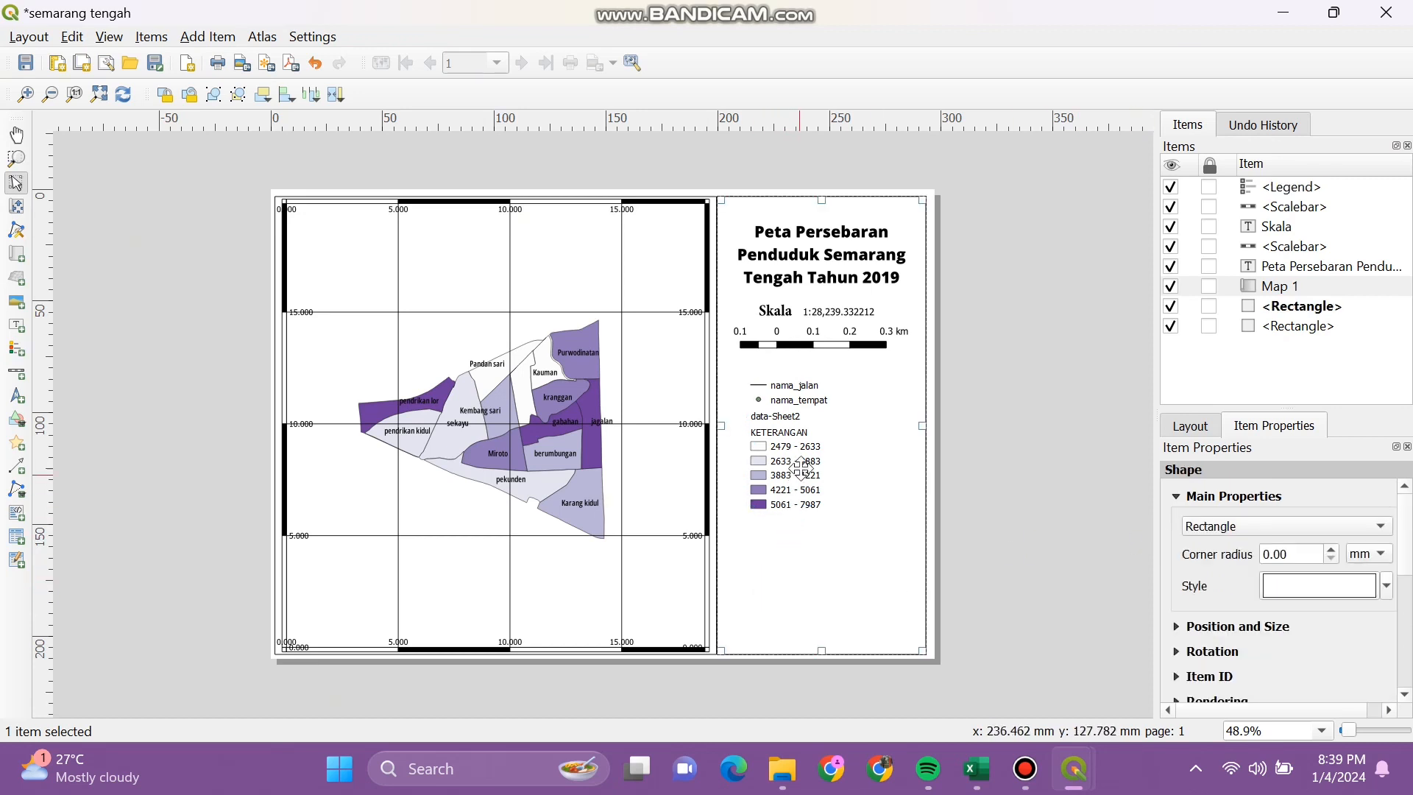
pyautogui.moveTo(811, 466); pyautogui.dragTo(826, 465)
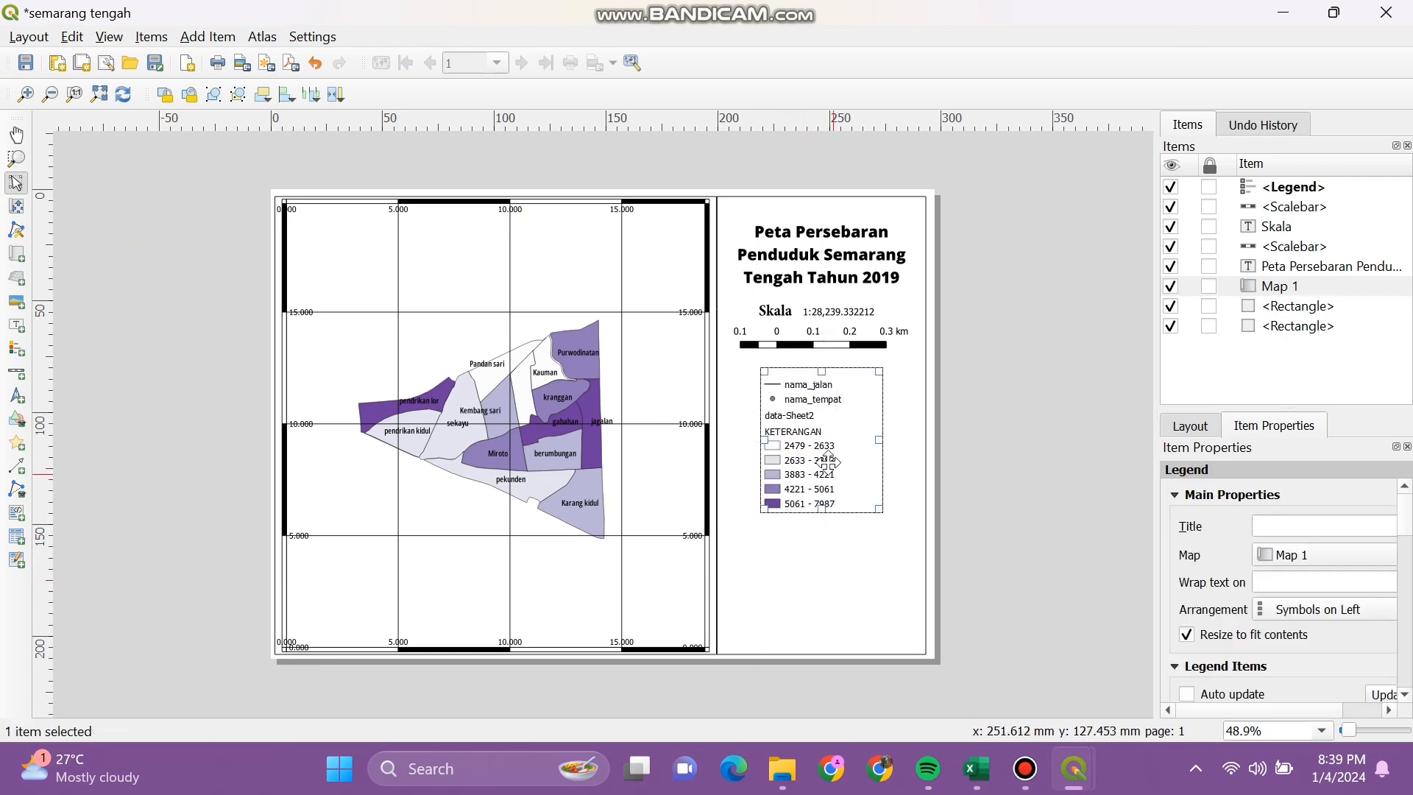
pyautogui.scroll(-3, 1410, 551)
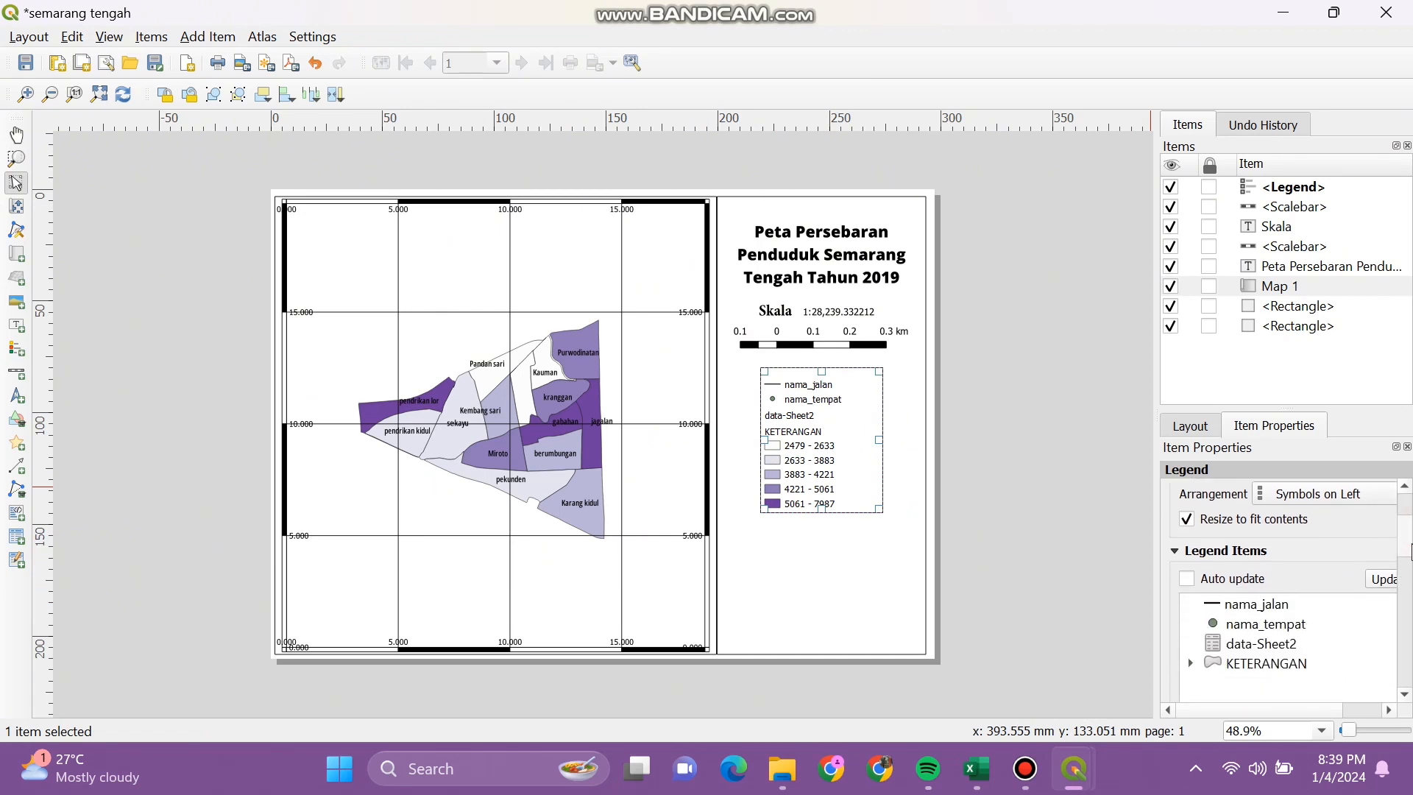
pyautogui.click(1285, 604)
pyautogui.scroll(-3, 1405, 574)
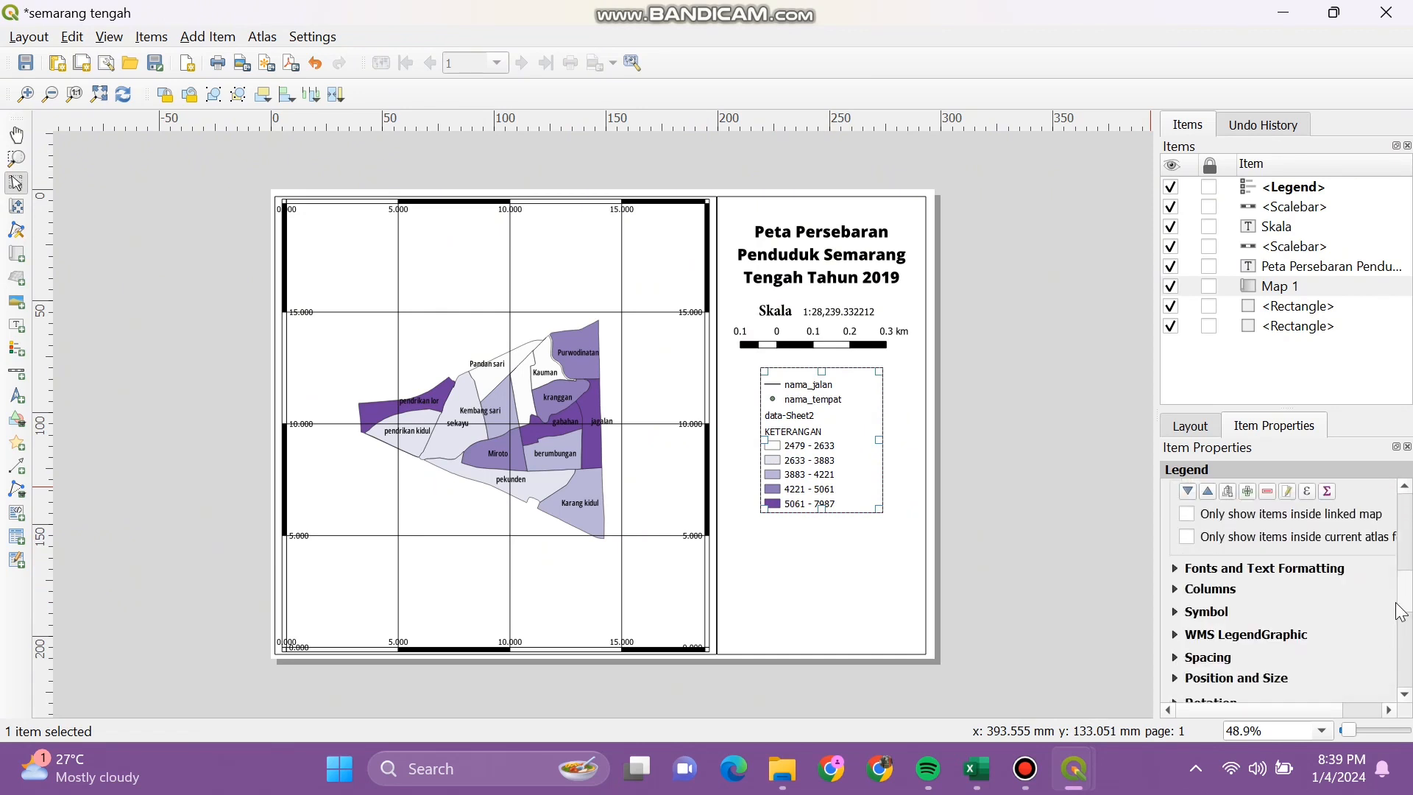
pyautogui.click(1309, 489)
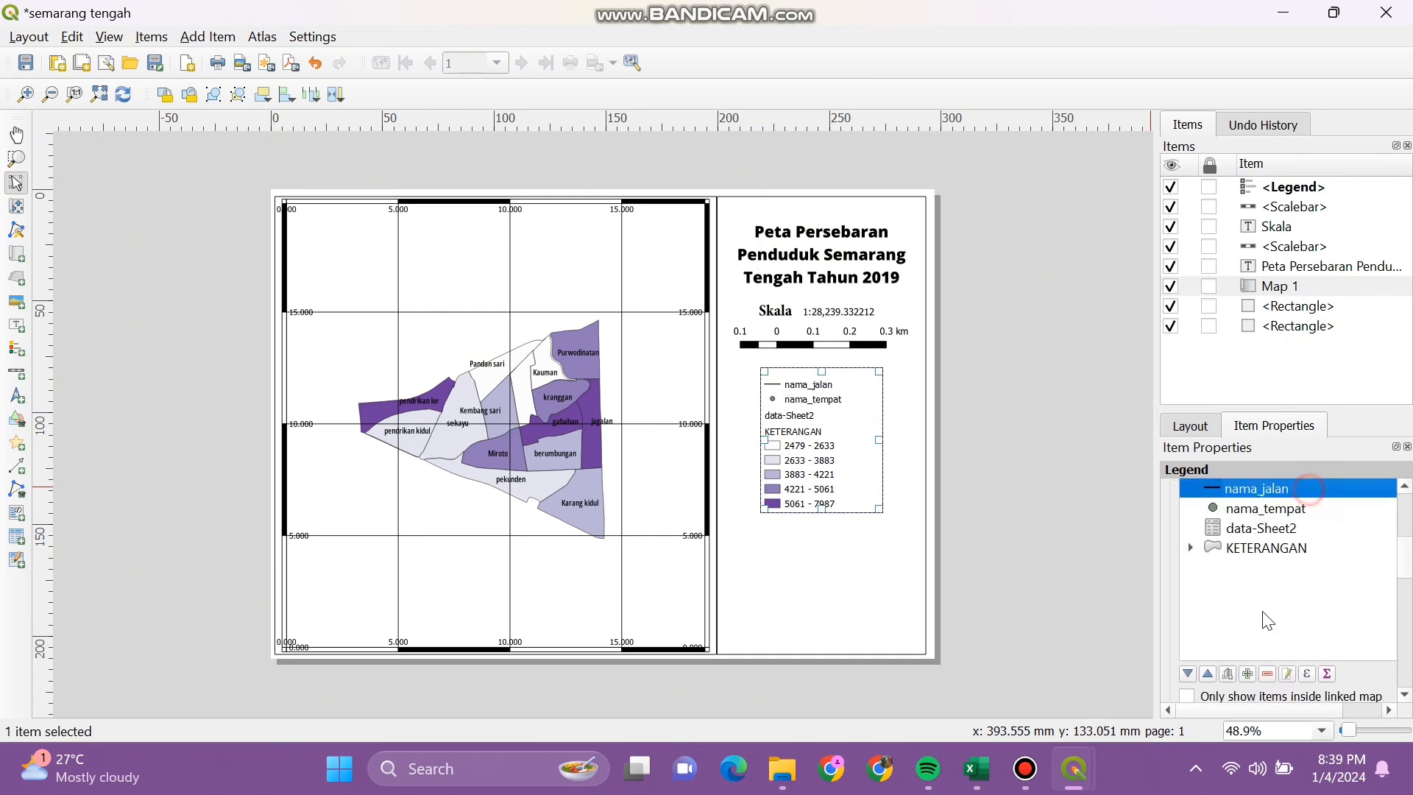
pyautogui.click(1269, 674)
# Step: Remove nama_tempat and data-Sheet2, then shift the legend slightly right
pyautogui.click(1326, 493)
pyautogui.click(1269, 674)
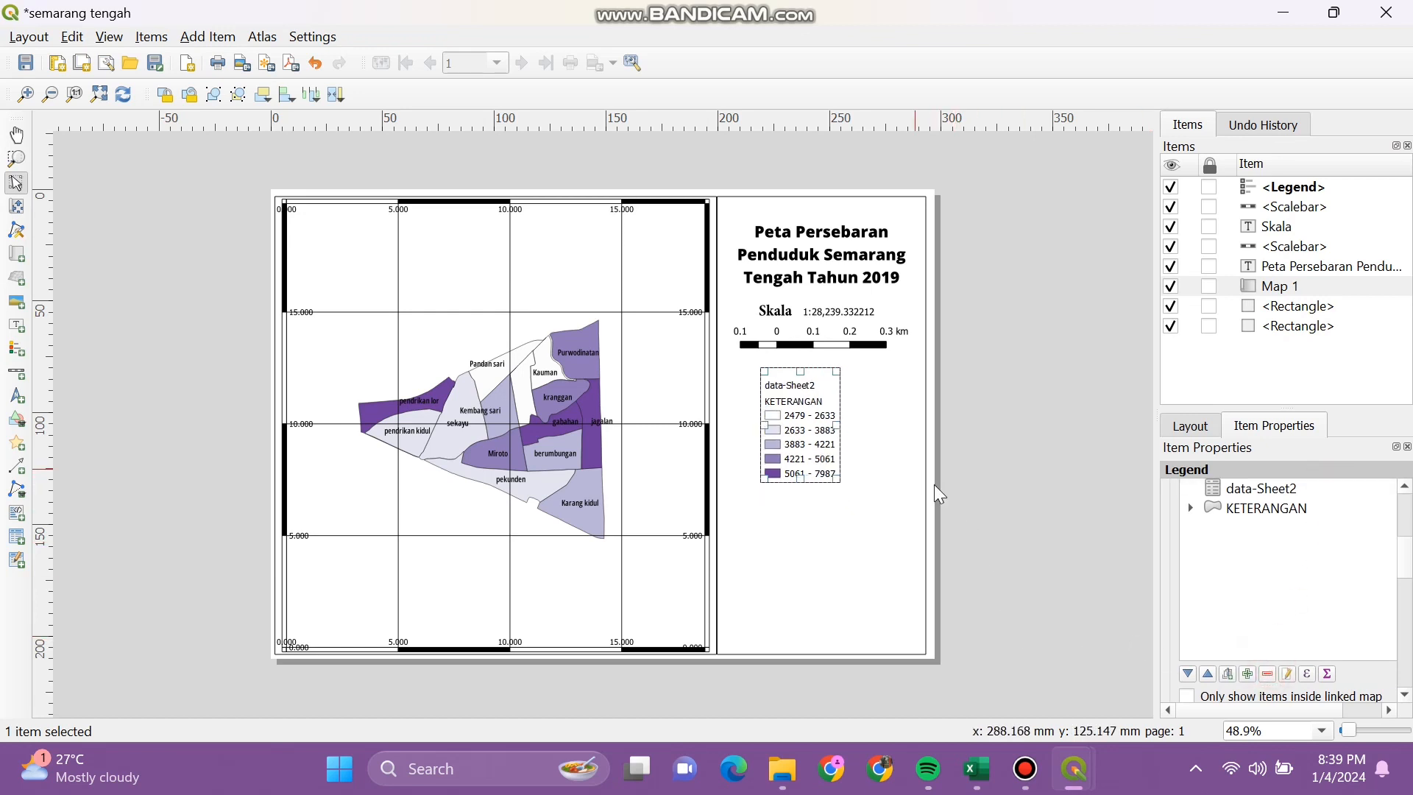
pyautogui.click(1326, 489)
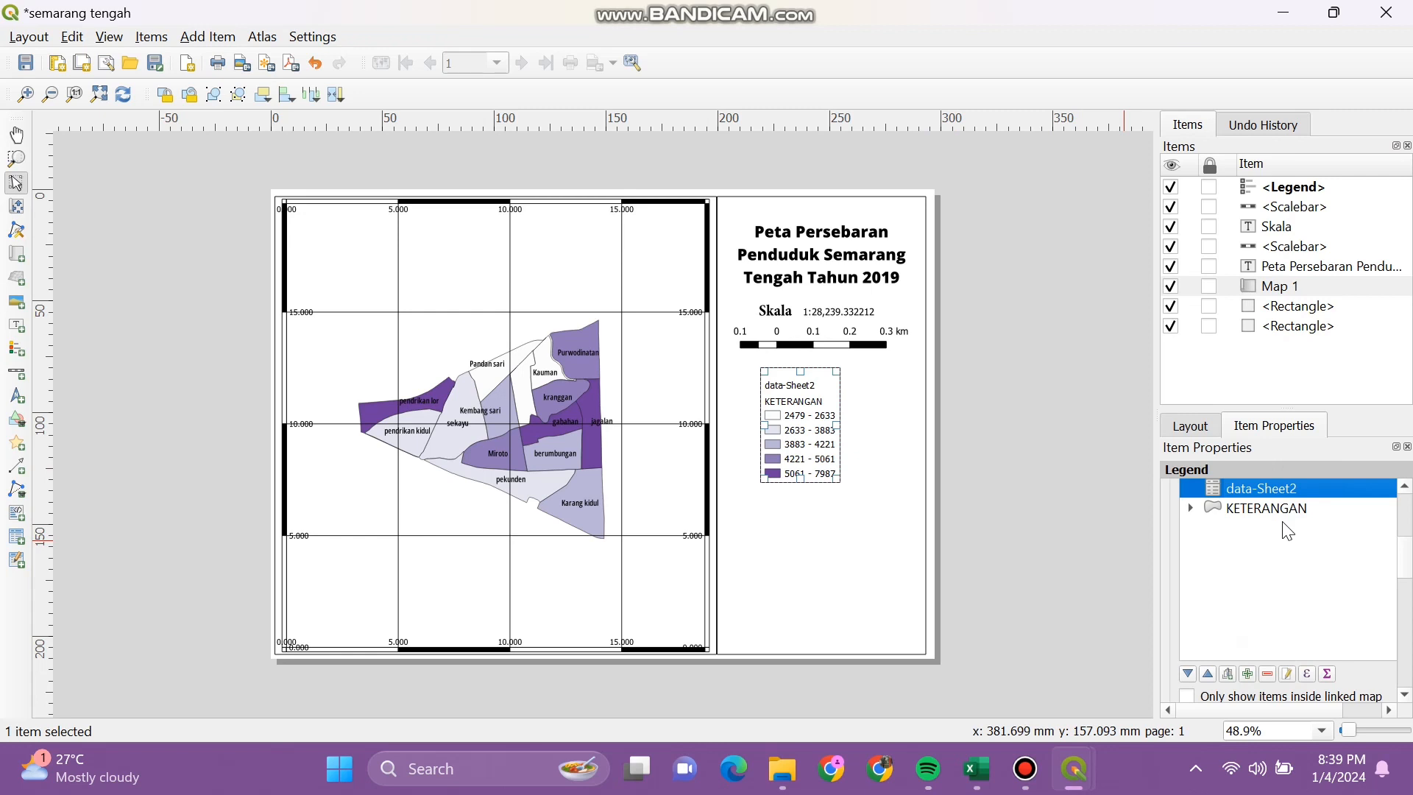
pyautogui.click(1268, 674)
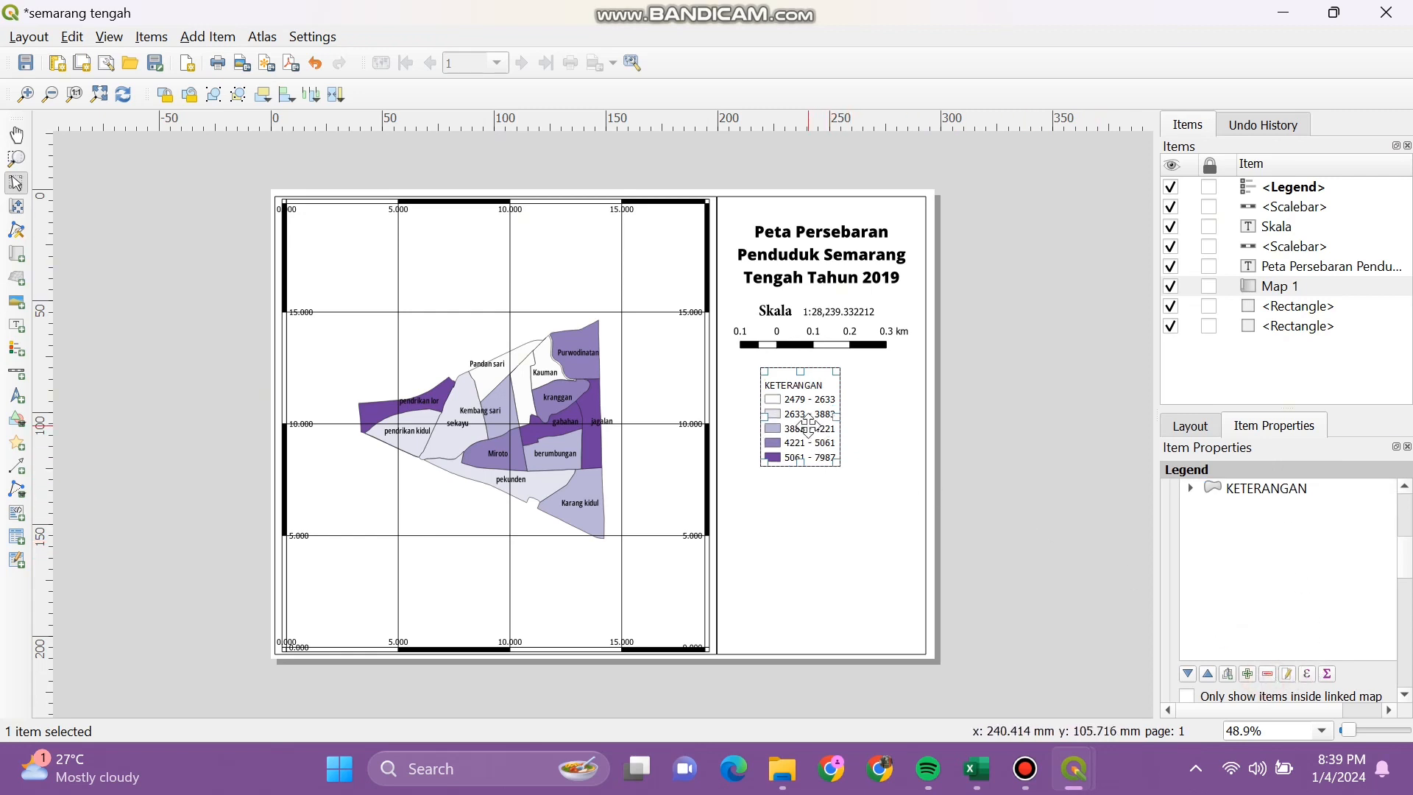
pyautogui.moveTo(810, 426); pyautogui.dragTo(831, 425)
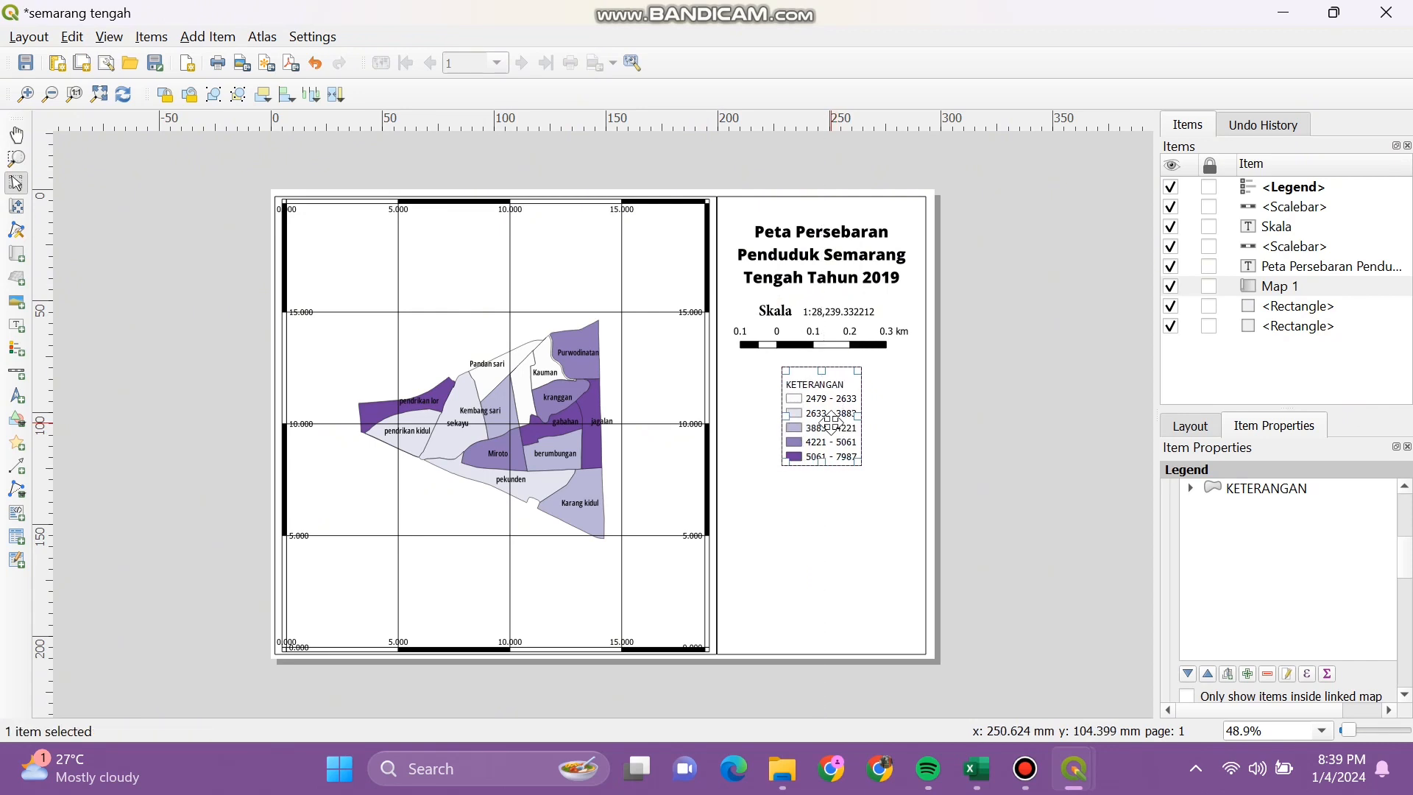
pyautogui.click(833, 532)
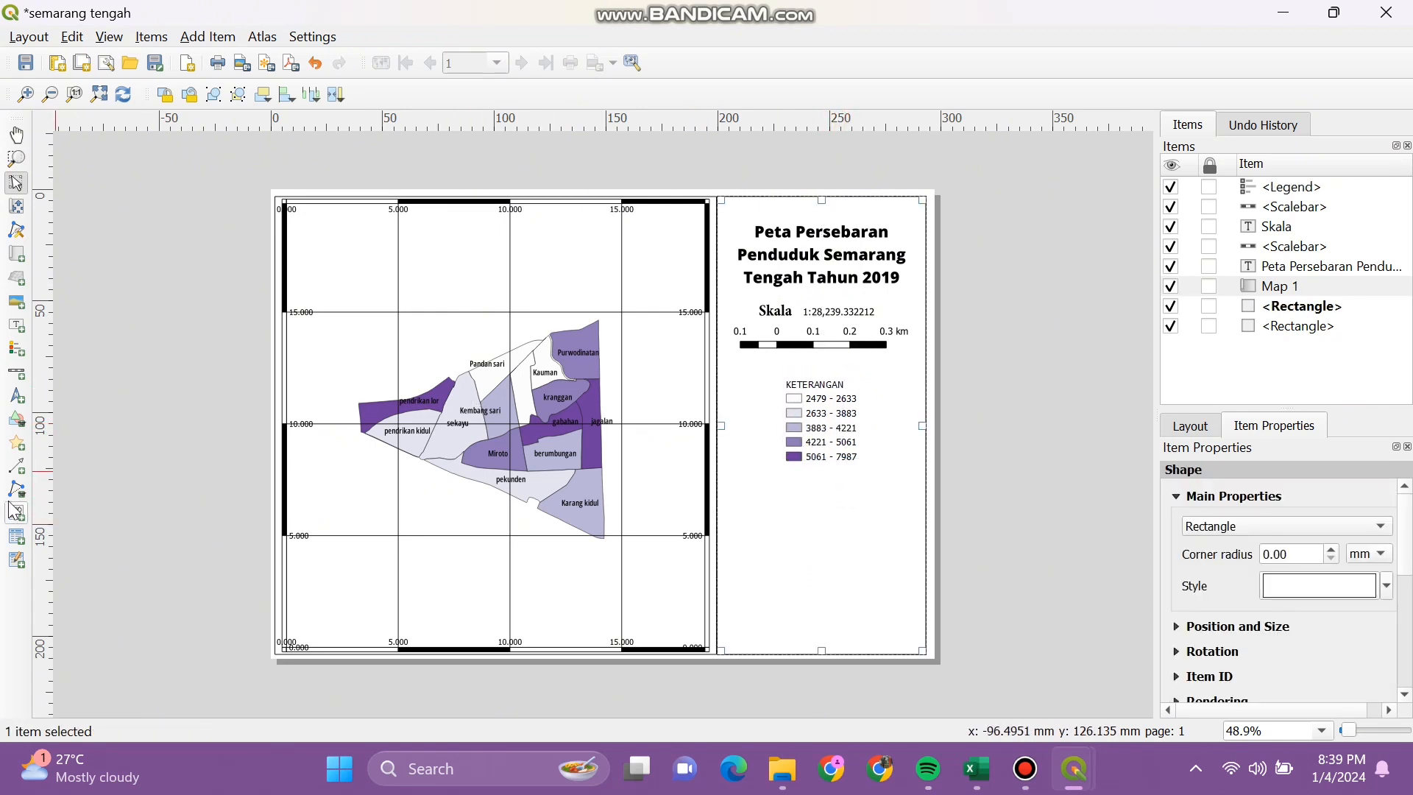
# Step: Draw a north arrow under the legend and nudge it slightly up-left
pyautogui.click(16, 399)
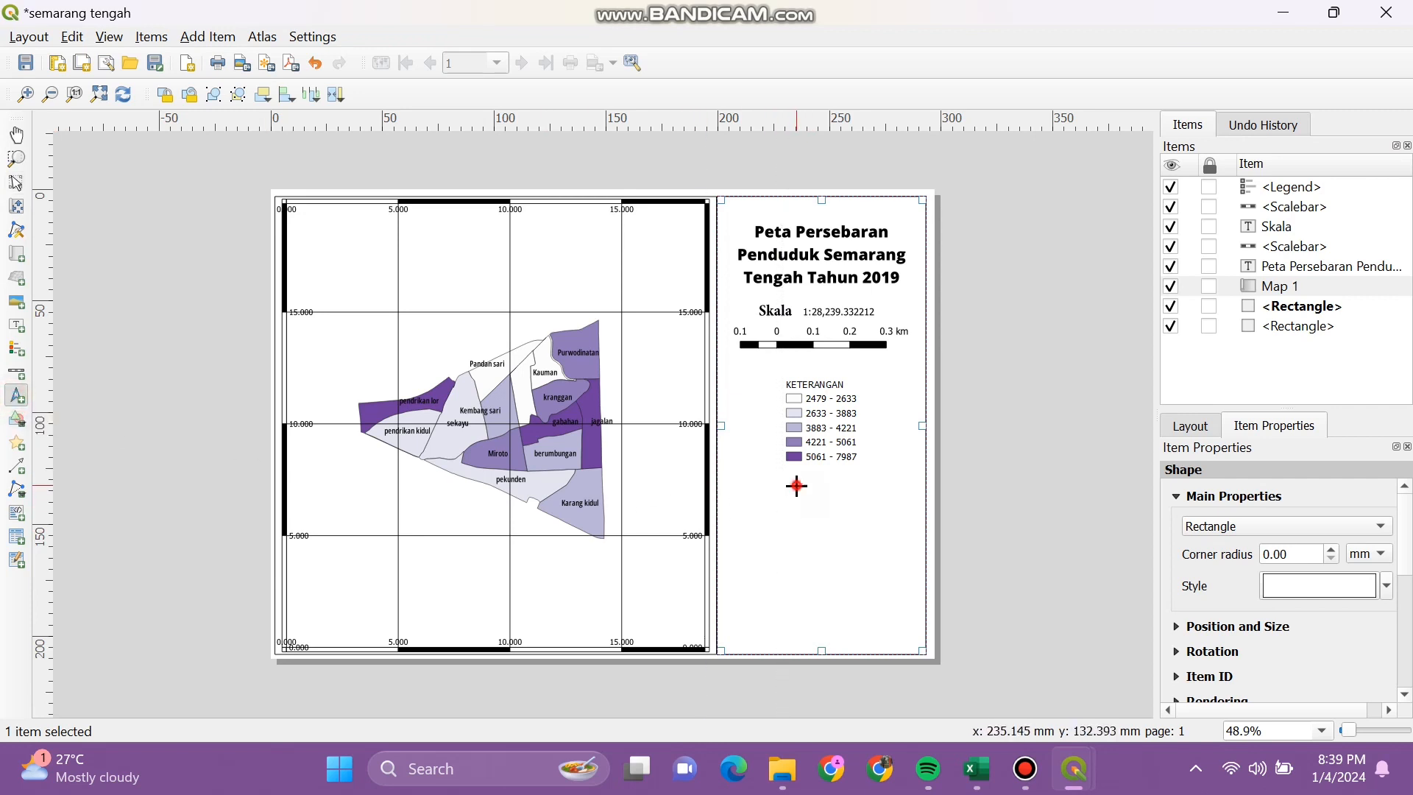
pyautogui.moveTo(796, 485); pyautogui.dragTo(866, 572)
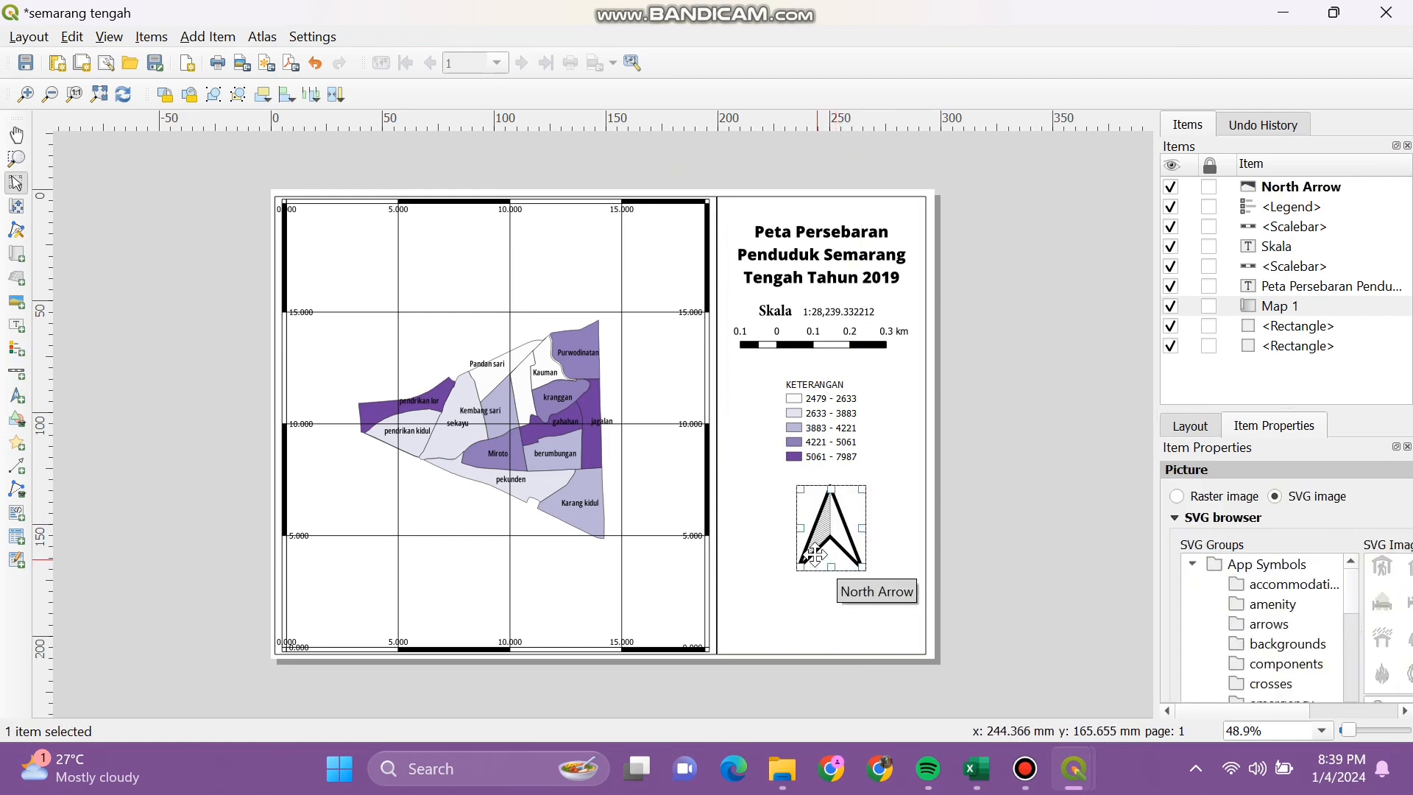
pyautogui.moveTo(841, 531)
pyautogui.mouseDown()
pyautogui.moveTo(824, 513)
pyautogui.moveTo(837, 528)
pyautogui.mouseUp()
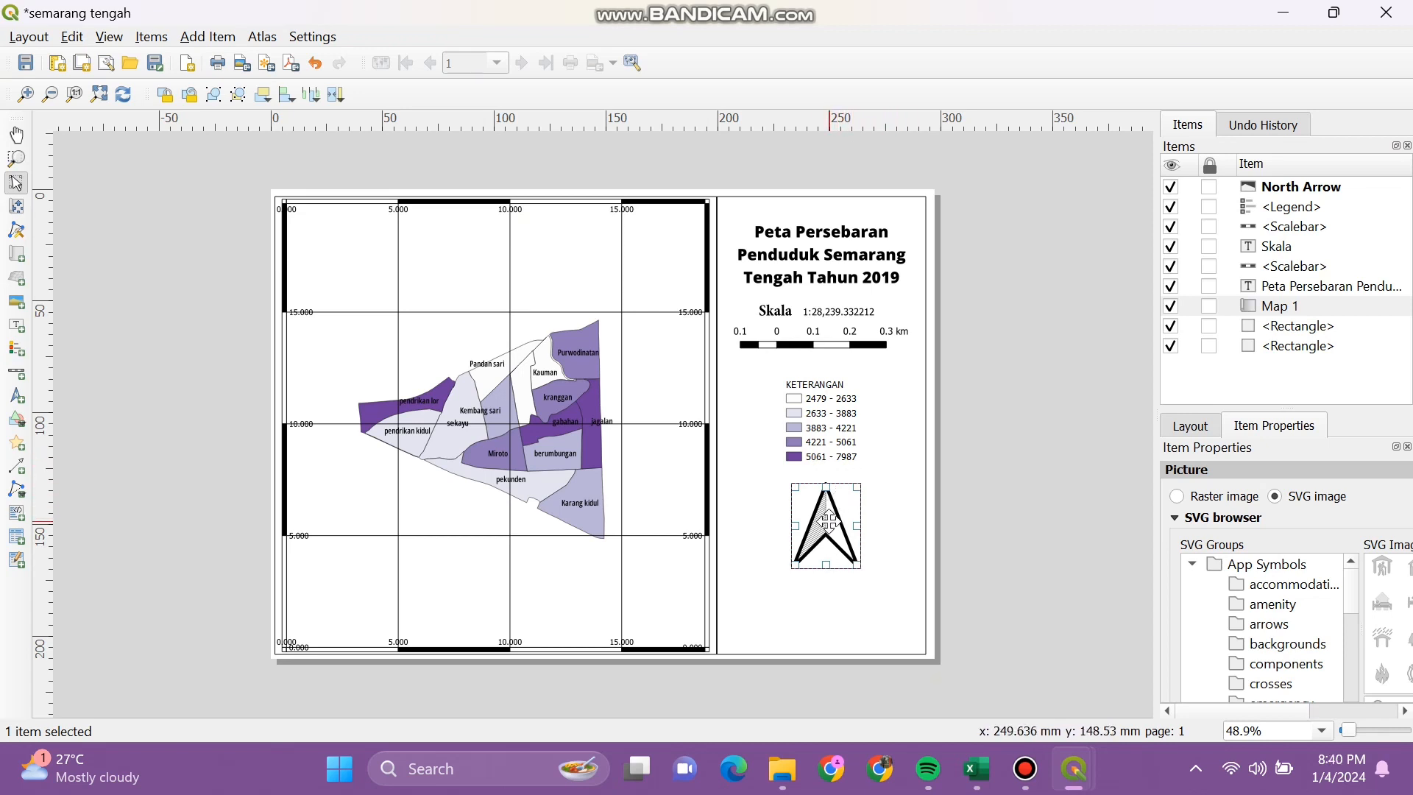
# Step: Roughly reposition the north arrow, legend, scale bar, numeric scale and map title
pyautogui.moveTo(828, 520); pyautogui.dragTo(880, 592)
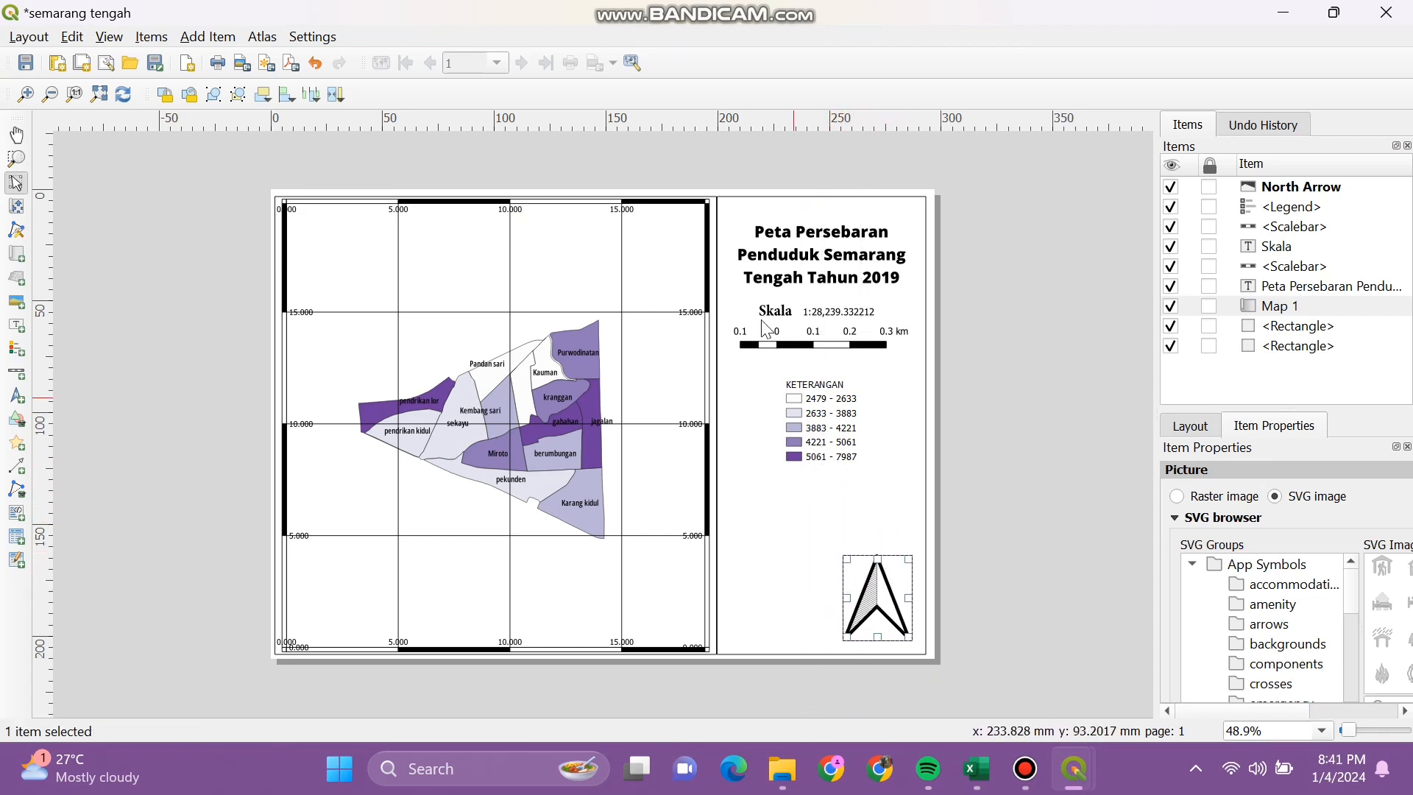
pyautogui.moveTo(806, 415); pyautogui.dragTo(790, 463)
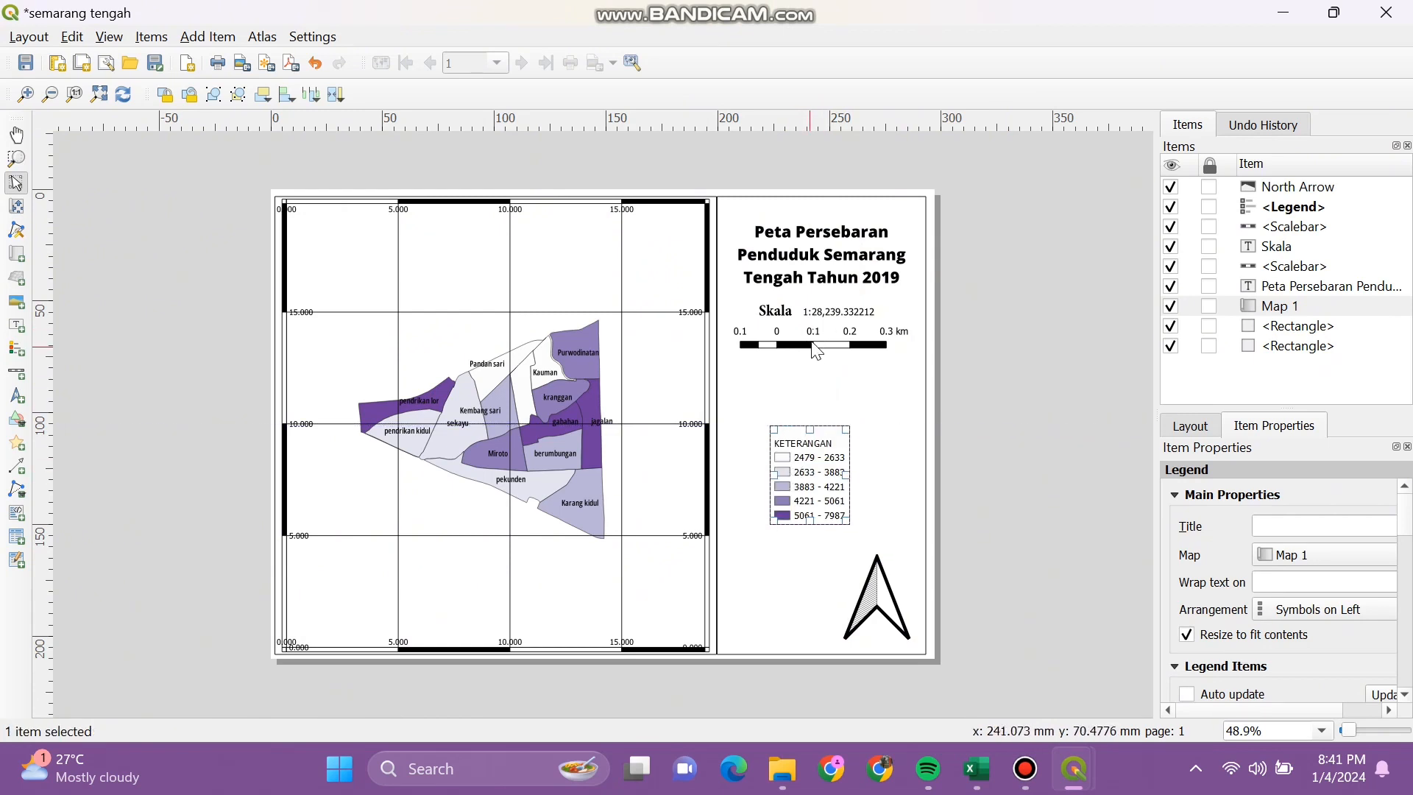
pyautogui.click(817, 352)
pyautogui.moveTo(817, 352); pyautogui.dragTo(822, 375)
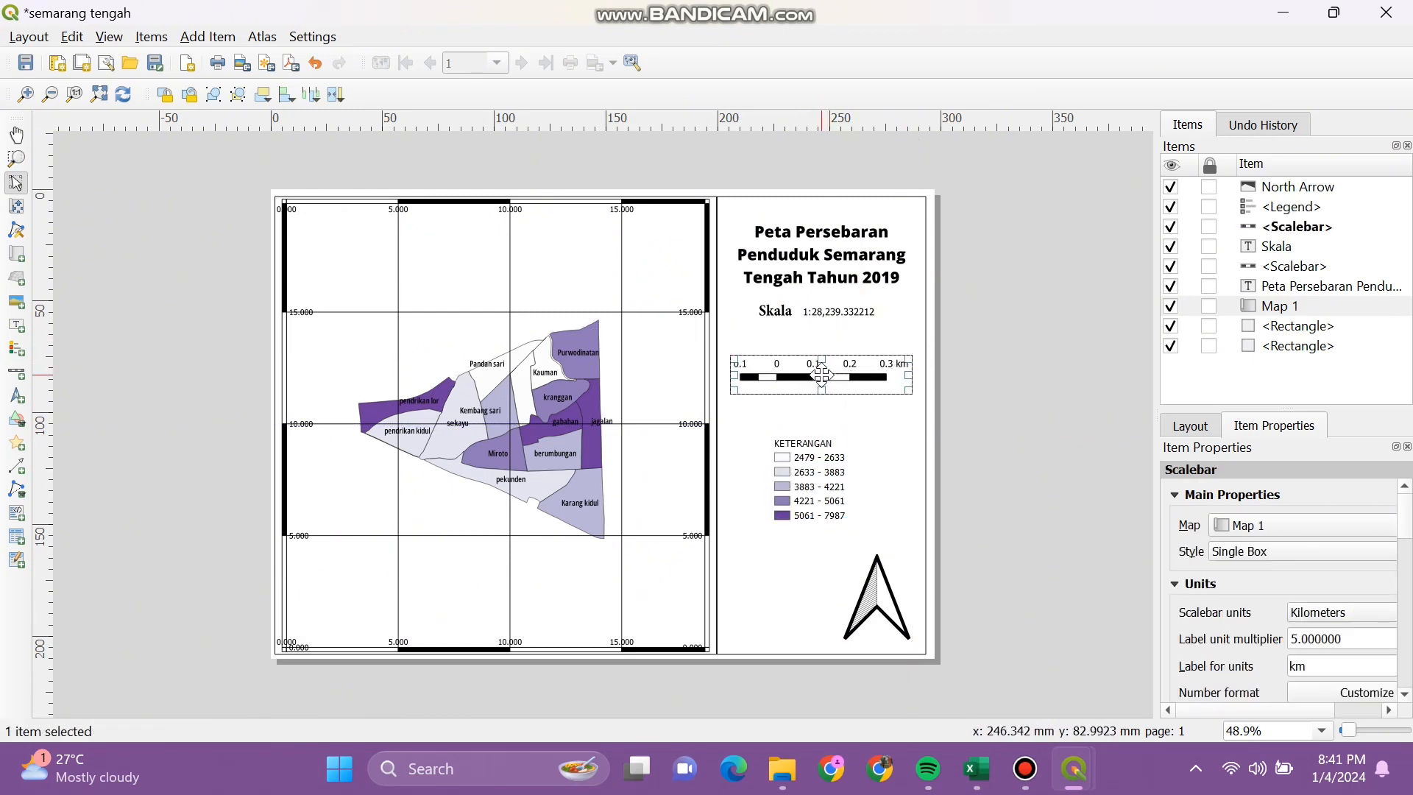
pyautogui.moveTo(836, 313); pyautogui.dragTo(778, 335)
pyautogui.moveTo(828, 260)
pyautogui.mouseDown()
pyautogui.moveTo(828, 272)
pyautogui.moveTo(843, 263)
pyautogui.mouseUp()
# Step: Shift the legend left and bring the north arrow up and left beneath it
pyautogui.moveTo(843, 478)
pyautogui.mouseDown()
pyautogui.moveTo(822, 477)
pyautogui.moveTo(843, 456)
pyautogui.mouseUp()
pyautogui.moveTo(867, 590); pyautogui.dragTo(827, 564)
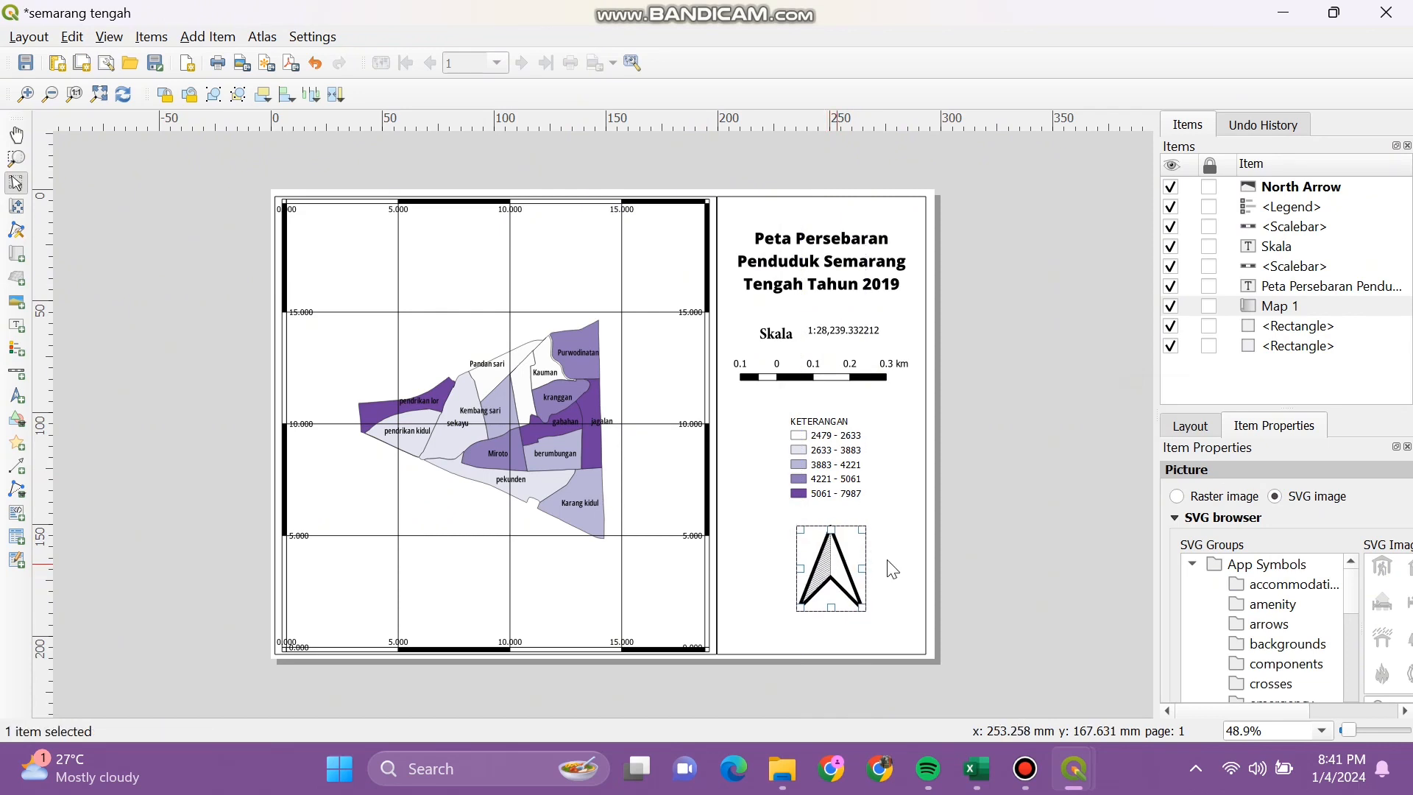
pyautogui.click(1008, 530)
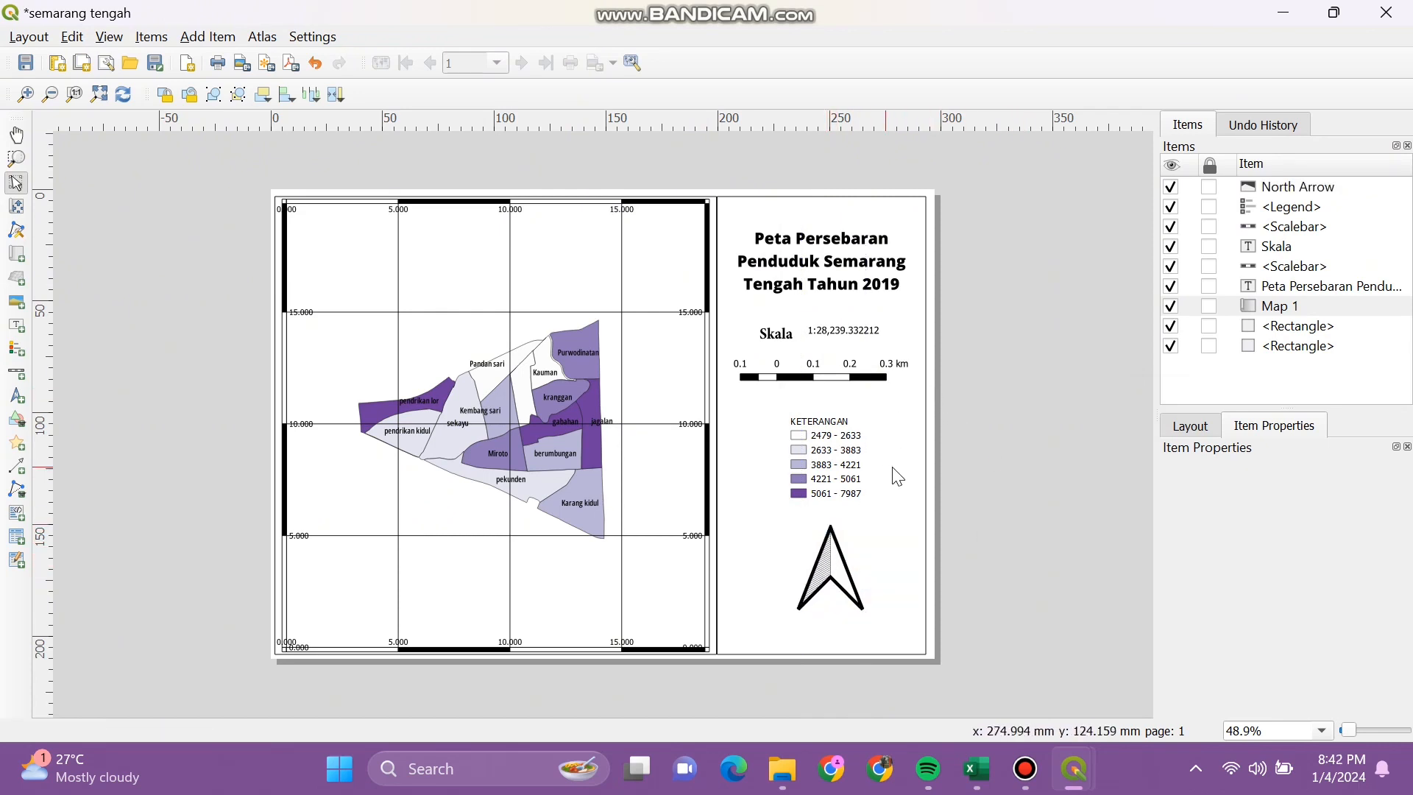
pyautogui.click(841, 565)
pyautogui.moveTo(836, 561); pyautogui.dragTo(831, 560)
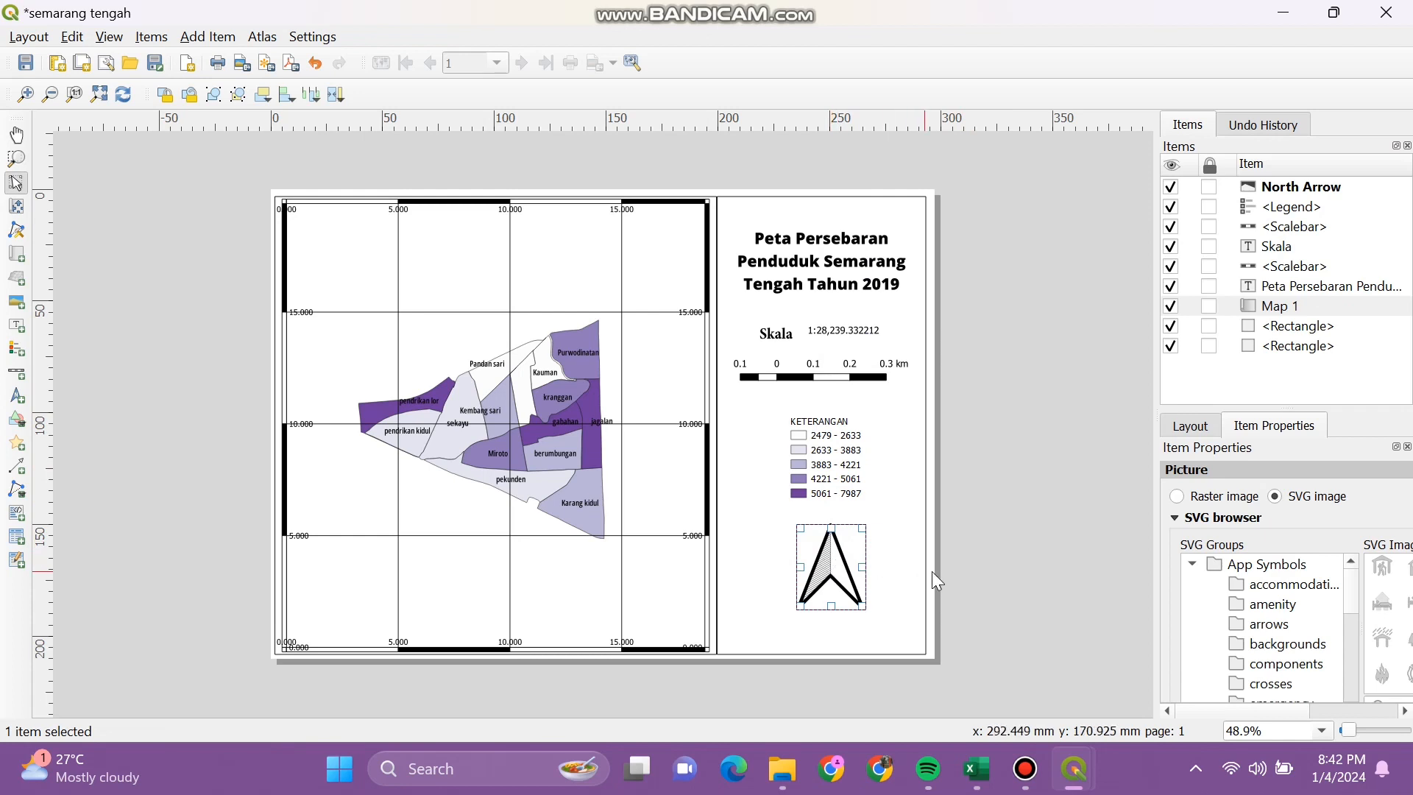
pyautogui.click(913, 545)
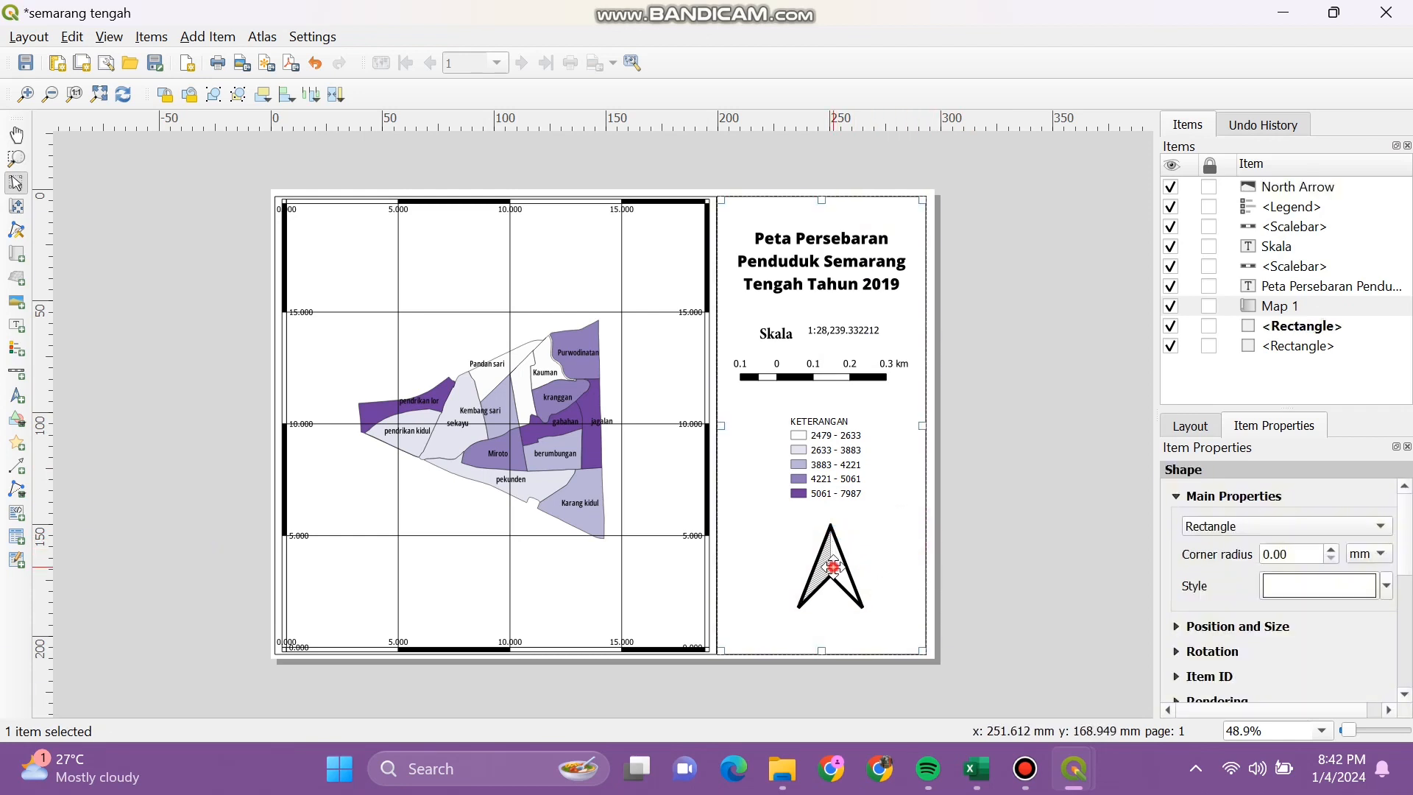
# Step: Move the legend left and down, then shrink the north arrow
pyautogui.click(833, 567)
pyautogui.moveTo(845, 462); pyautogui.dragTo(799, 475)
pyautogui.moveTo(860, 586); pyautogui.dragTo(894, 491)
pyautogui.click(1050, 489)
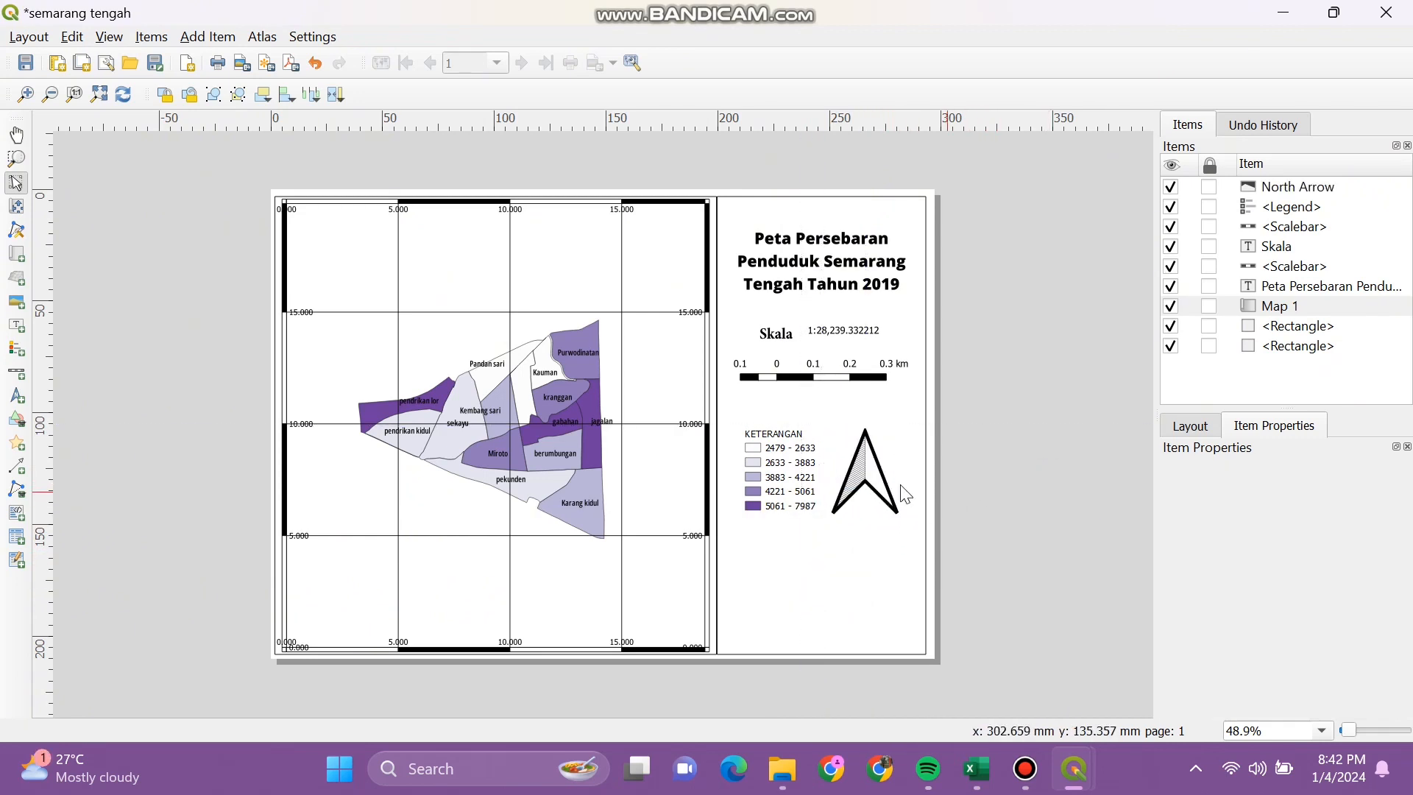
pyautogui.click(892, 505)
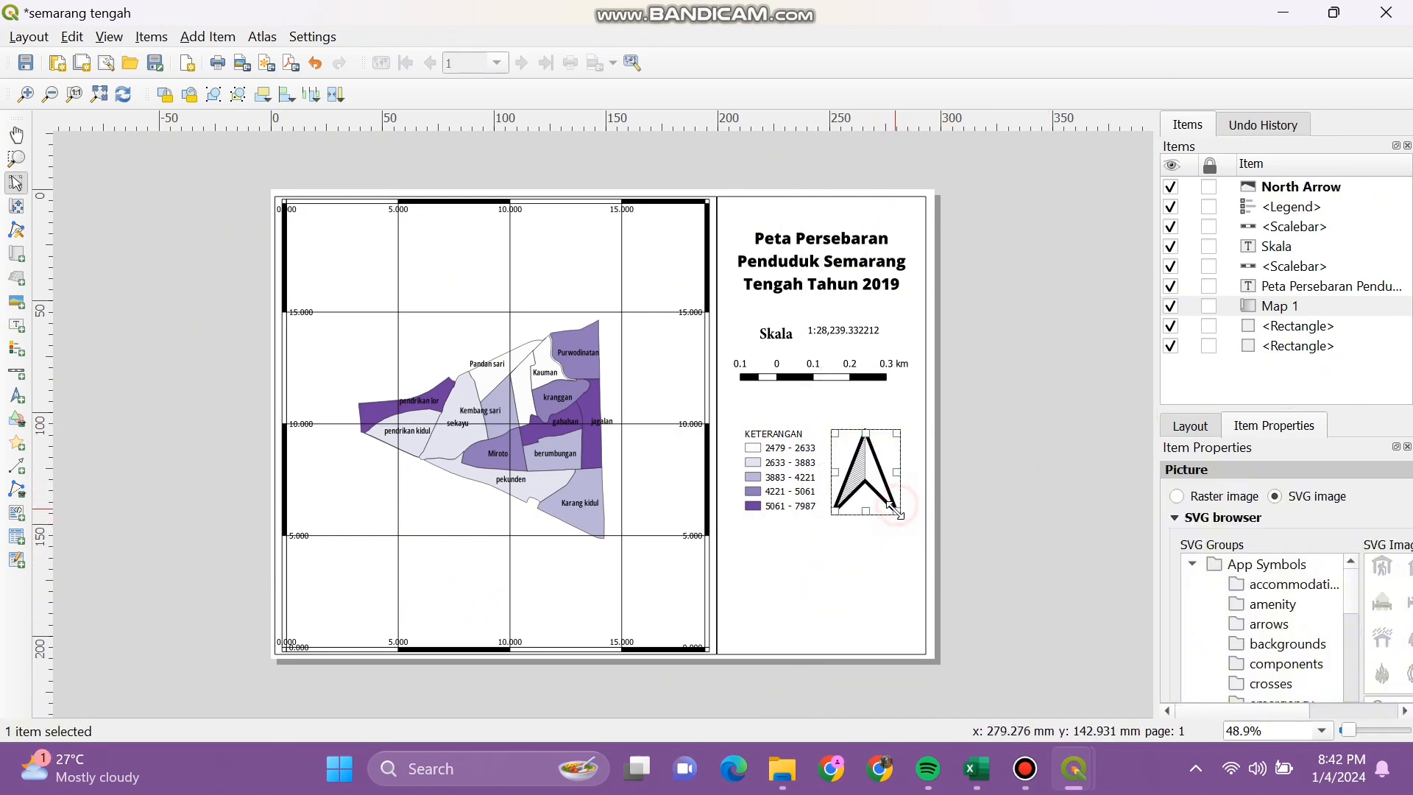
pyautogui.moveTo(893, 509); pyautogui.dragTo(820, 611)
# Step: Centre the legend, lower the scale bar slightly, and raise the legend just under it
pyautogui.click(830, 487)
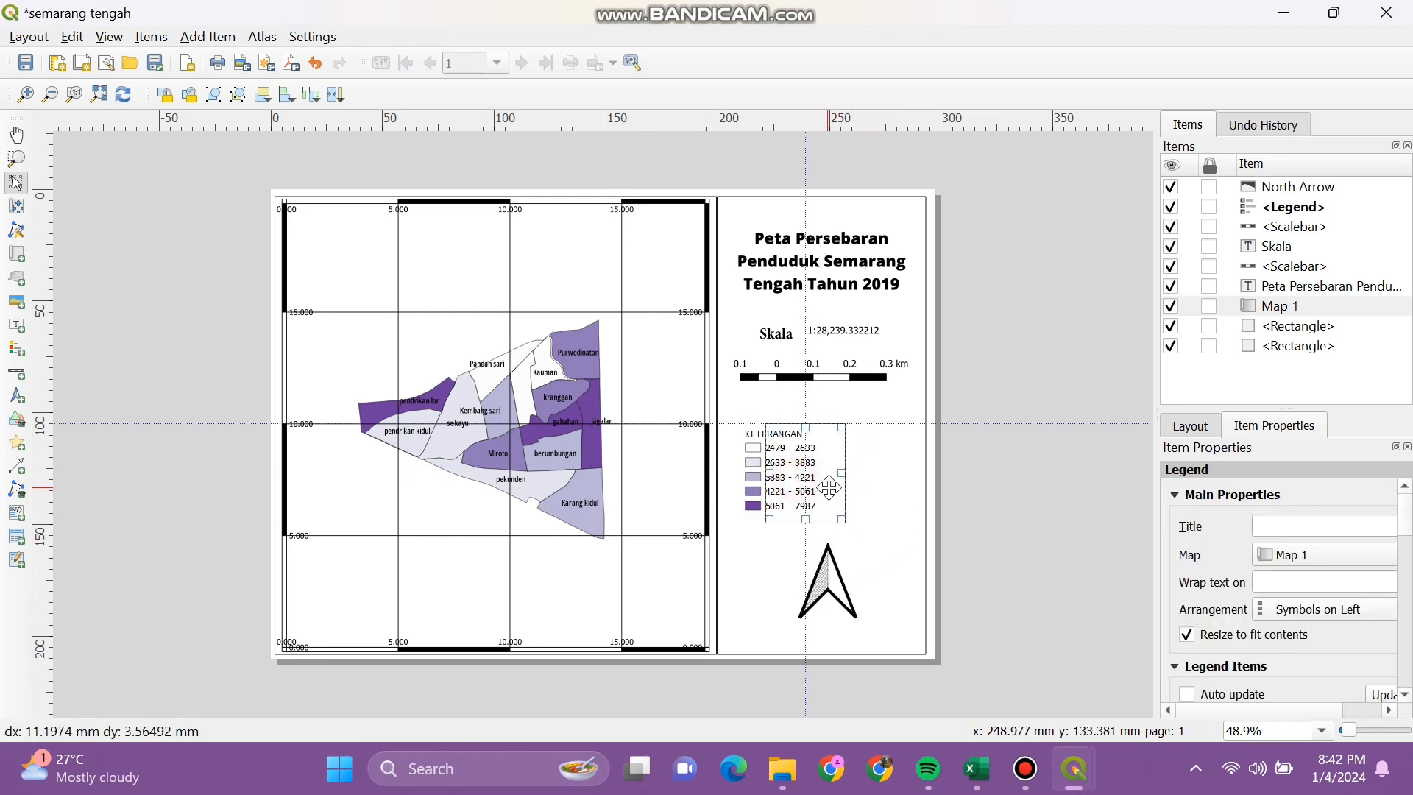
pyautogui.moveTo(829, 487); pyautogui.dragTo(849, 486)
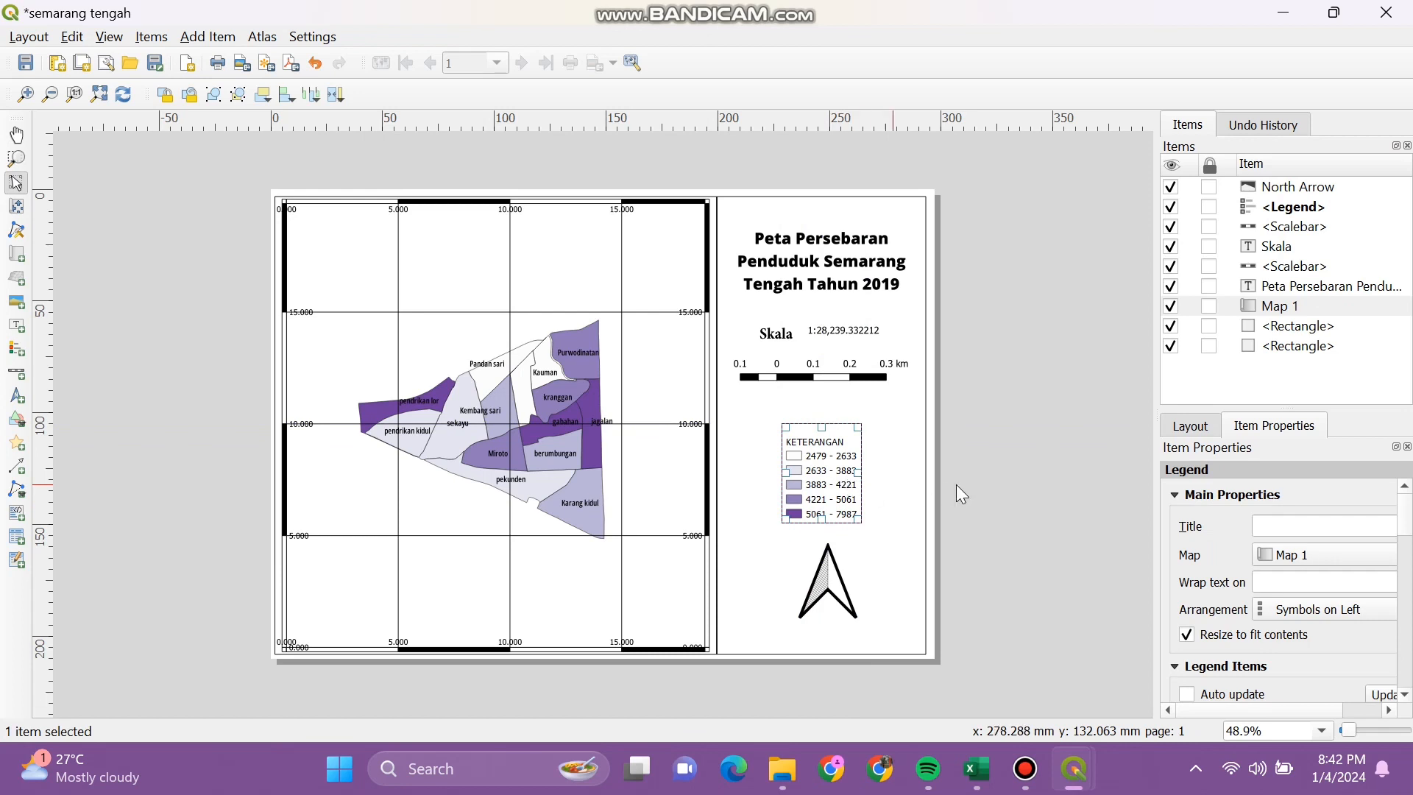
pyautogui.click(1017, 486)
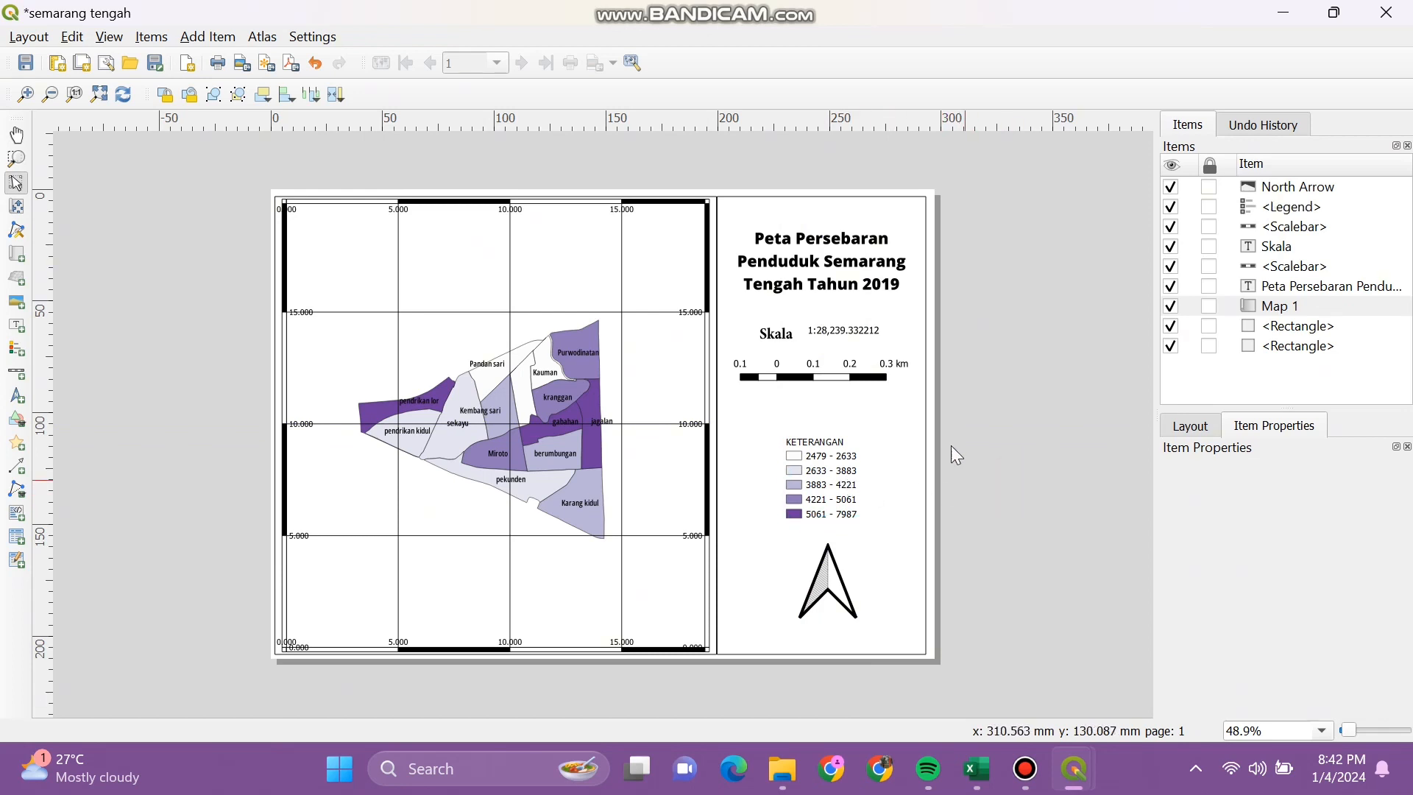
pyautogui.click(842, 372)
pyautogui.moveTo(842, 372); pyautogui.dragTo(842, 384)
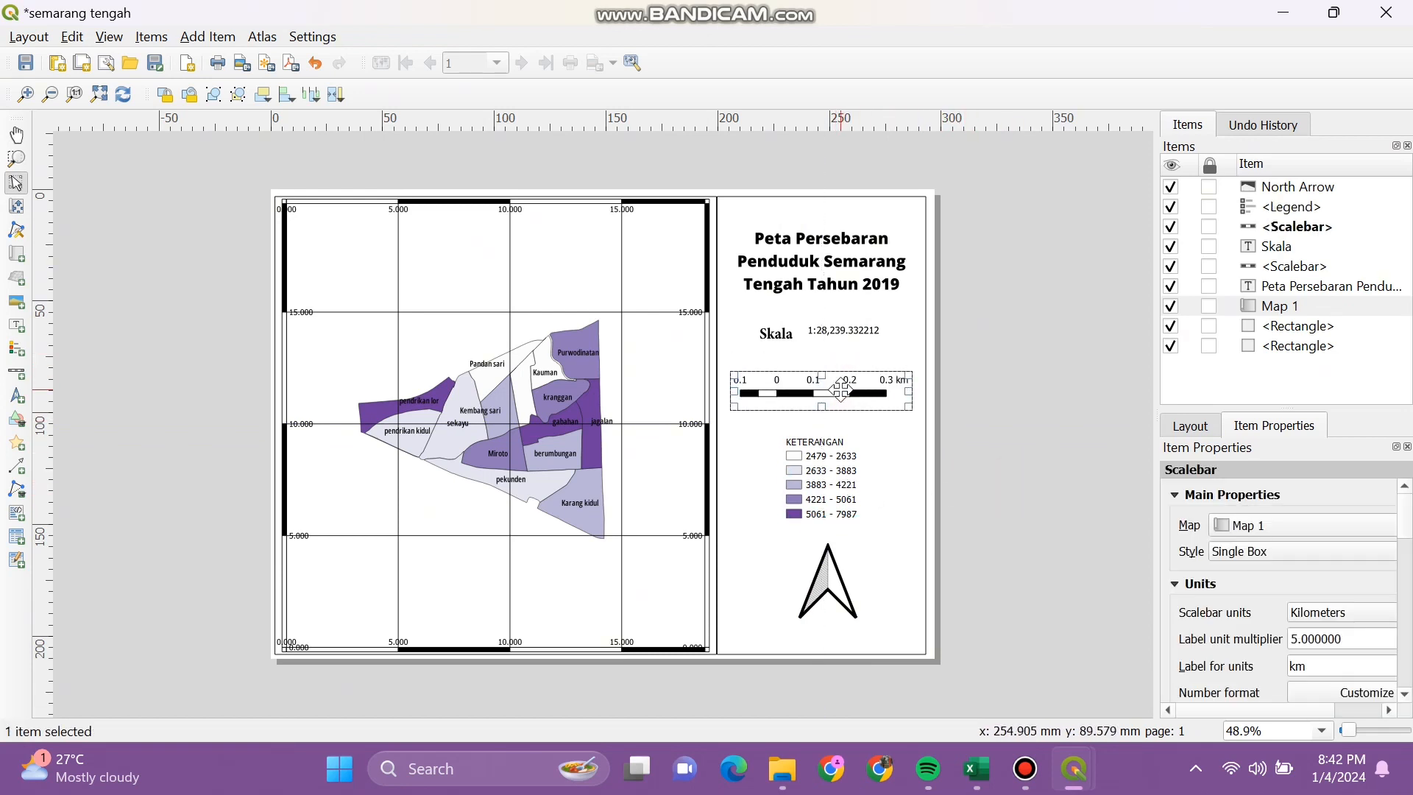
pyautogui.click(954, 461)
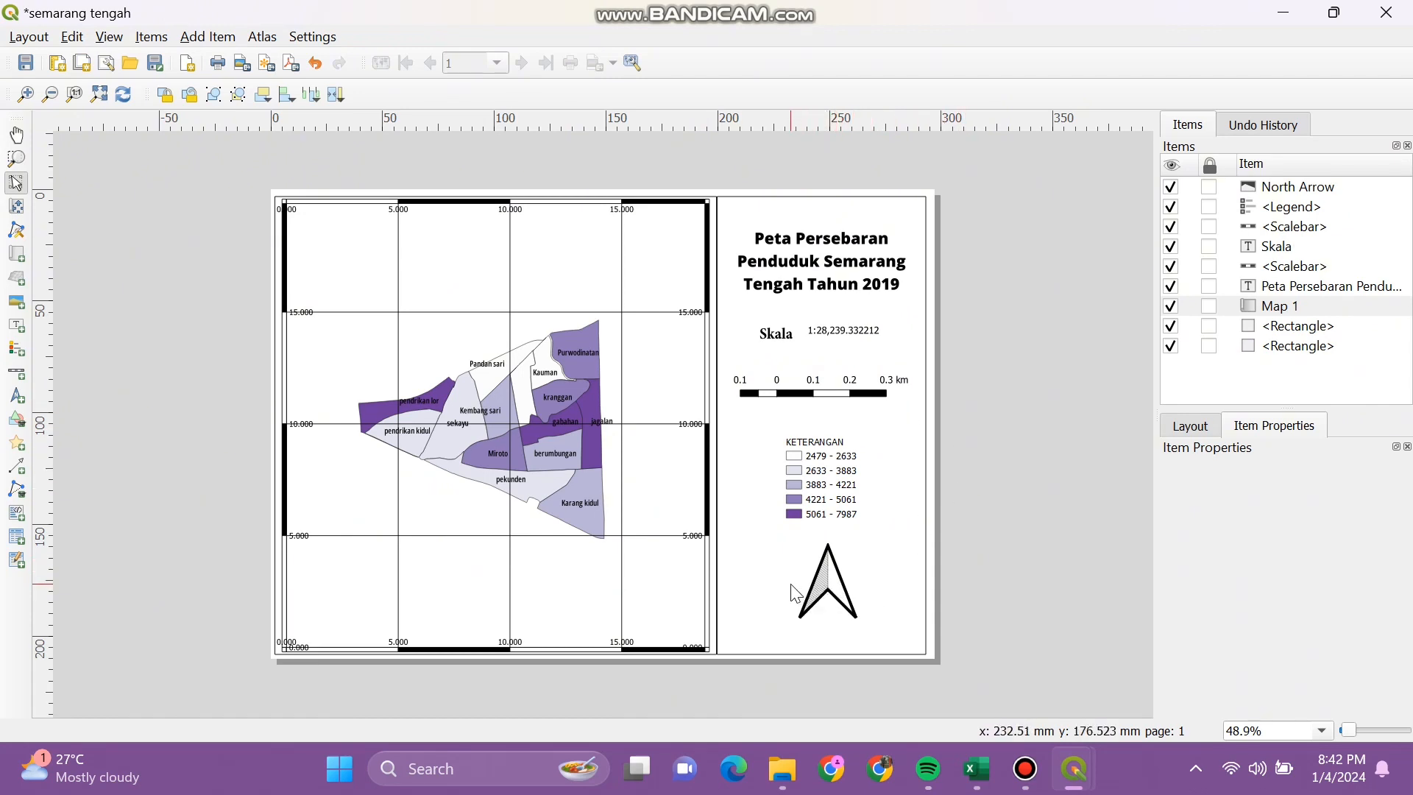
pyautogui.click(826, 489)
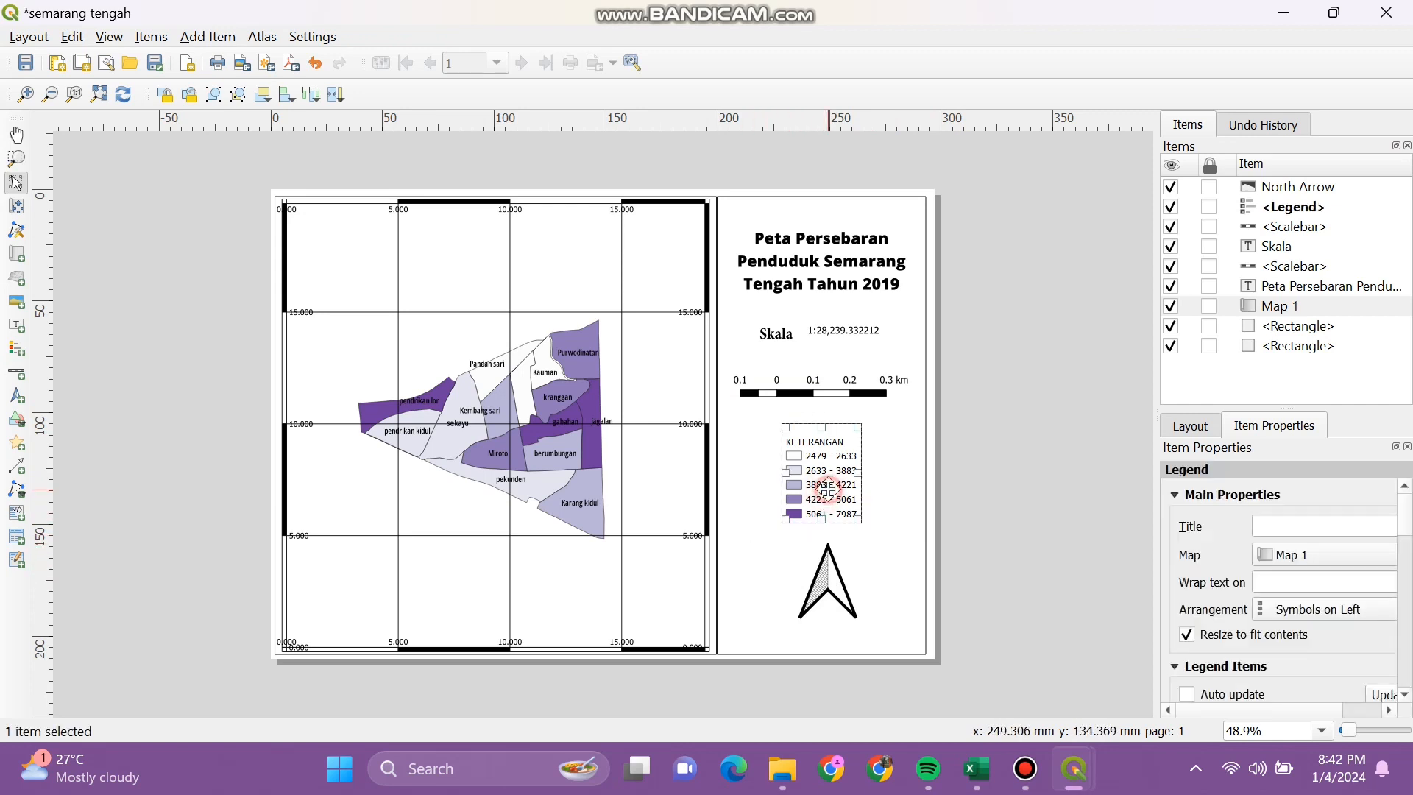
pyautogui.moveTo(829, 478); pyautogui.dragTo(832, 467)
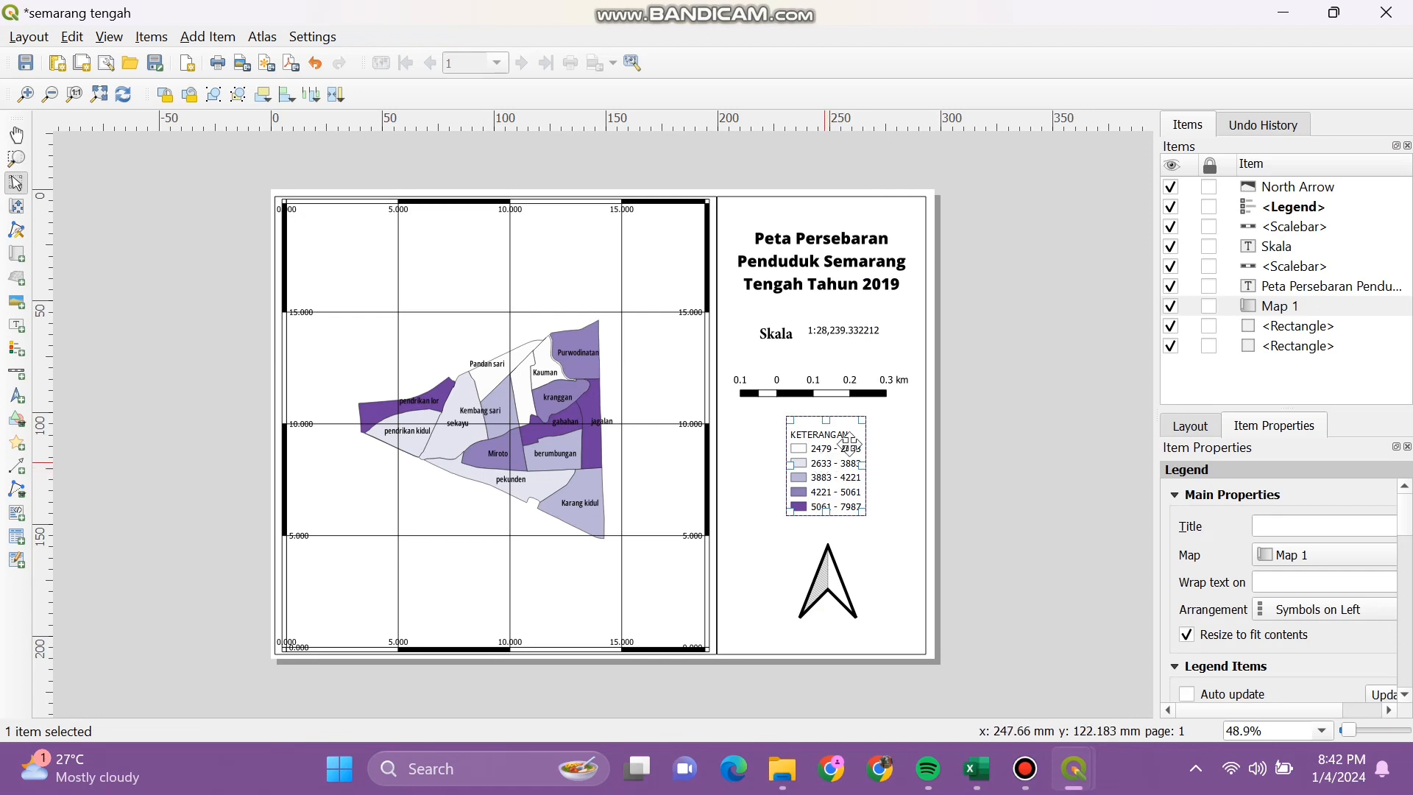
pyautogui.click(1015, 437)
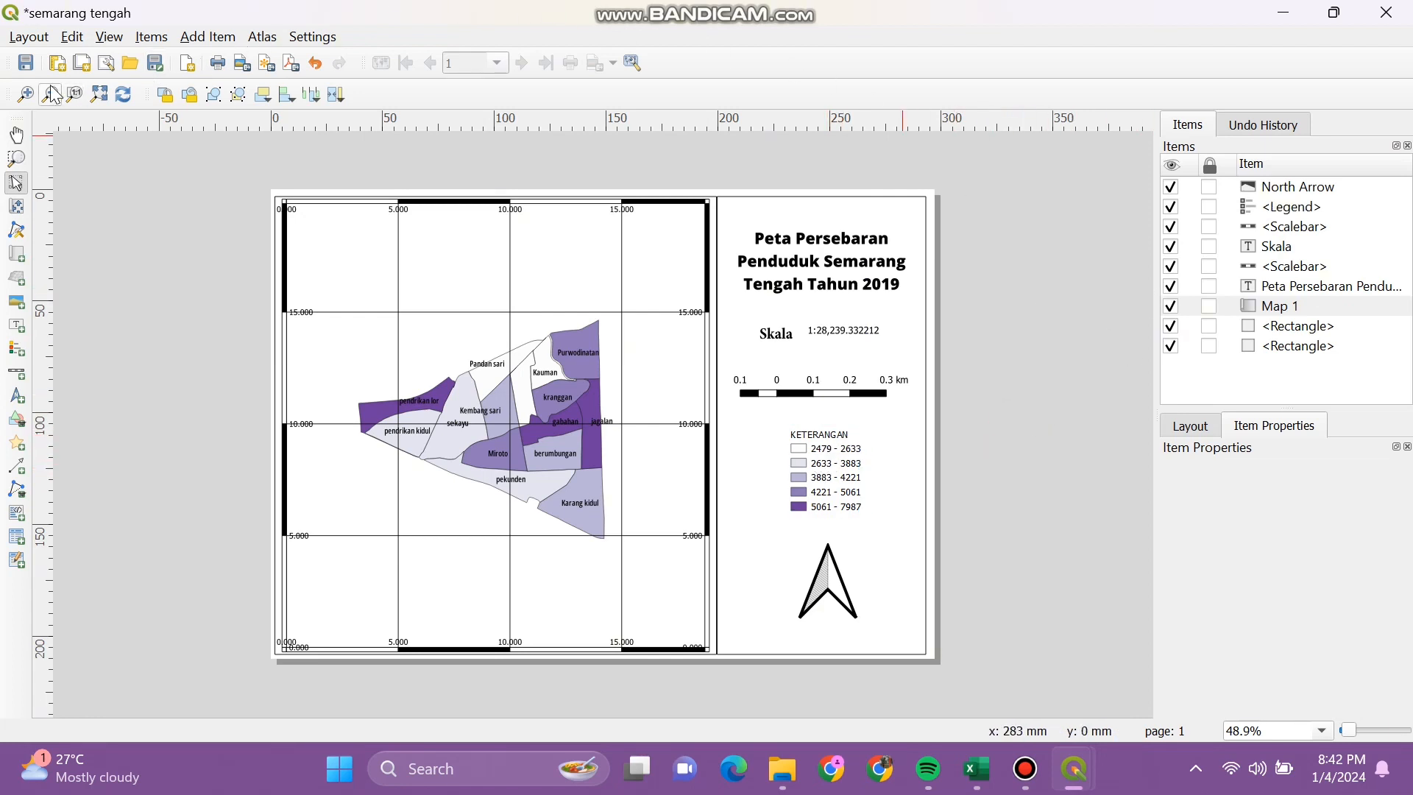
# Step: Save the layout and export it as 'semarang tengah_UAS SIG.jpg' at 300 dpi
pyautogui.click(28, 65)
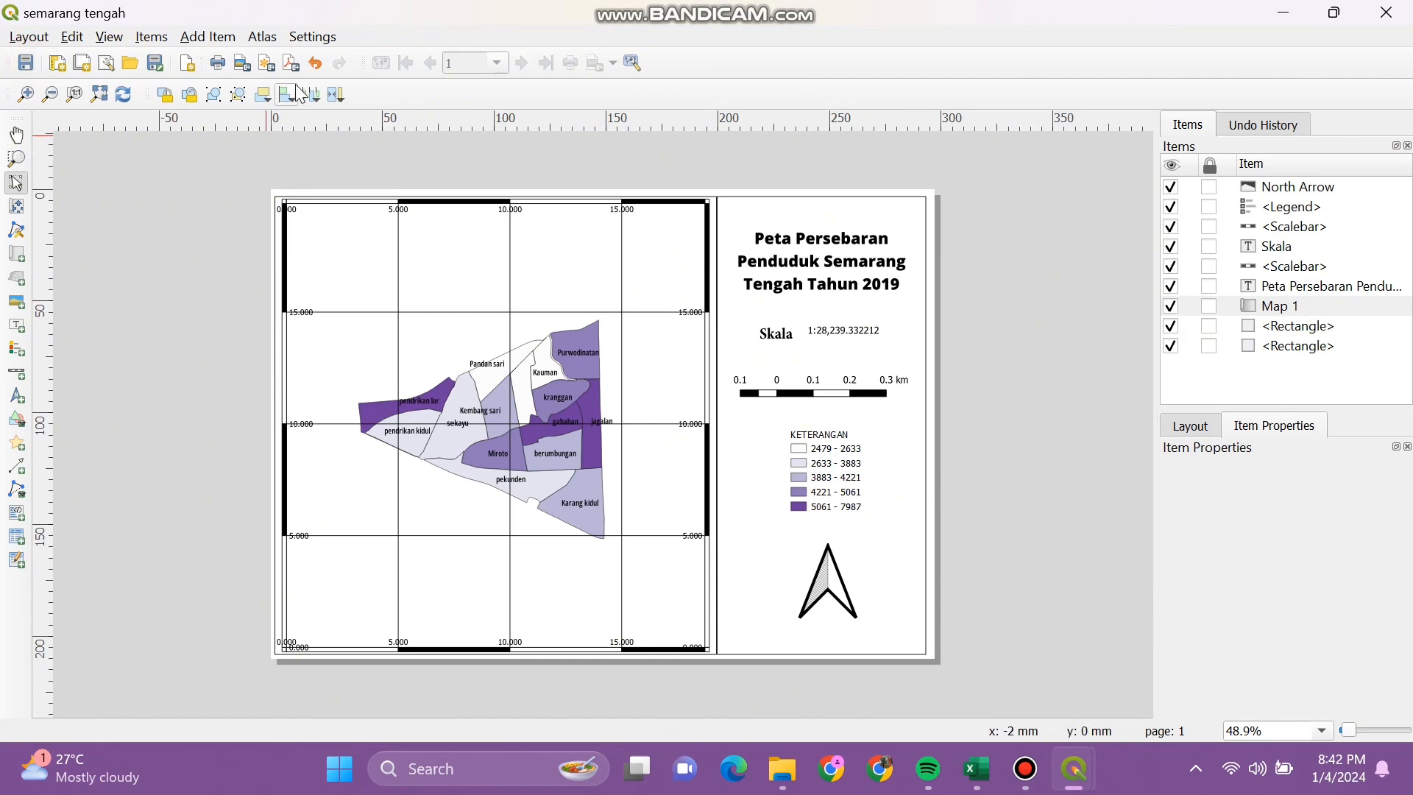
pyautogui.click(243, 64)
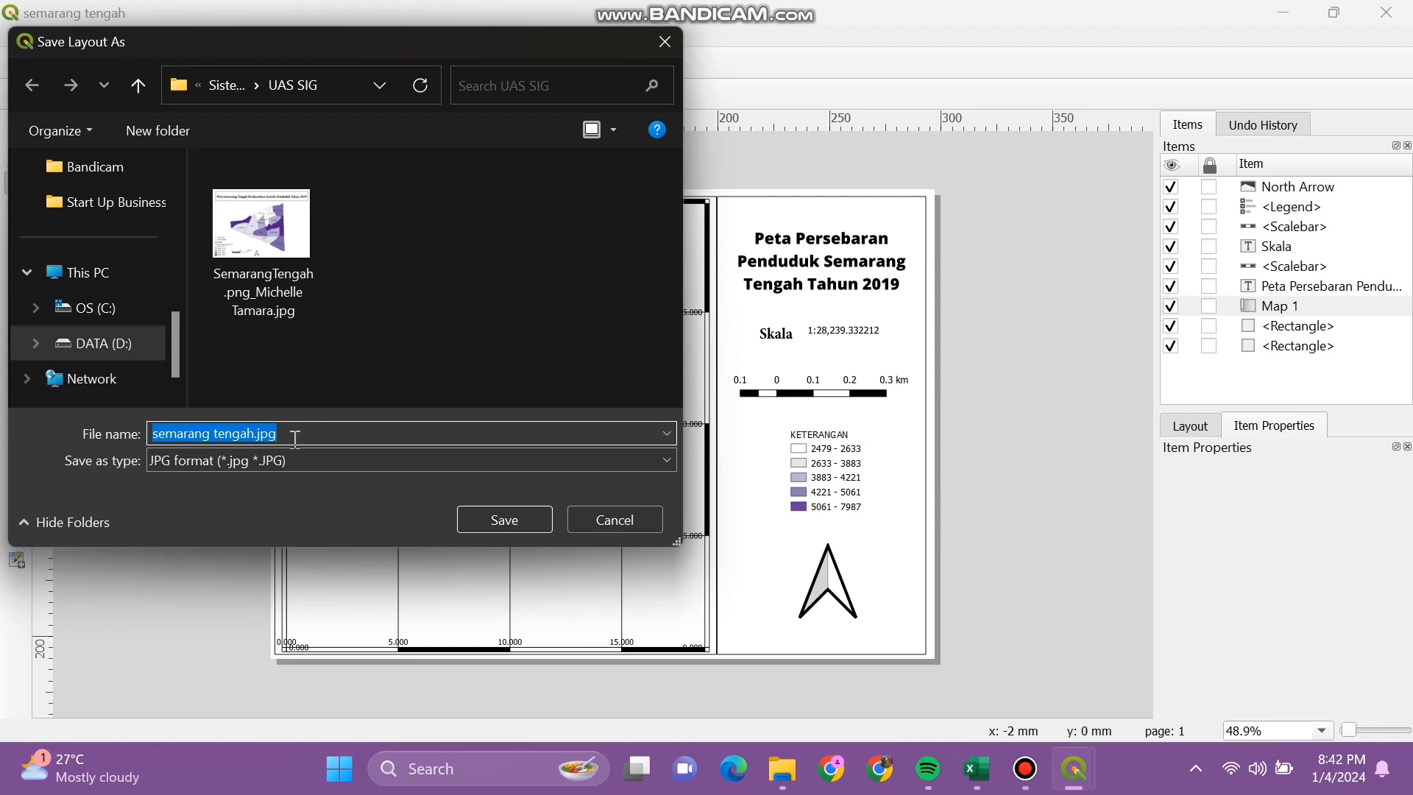
pyautogui.click(295, 439)
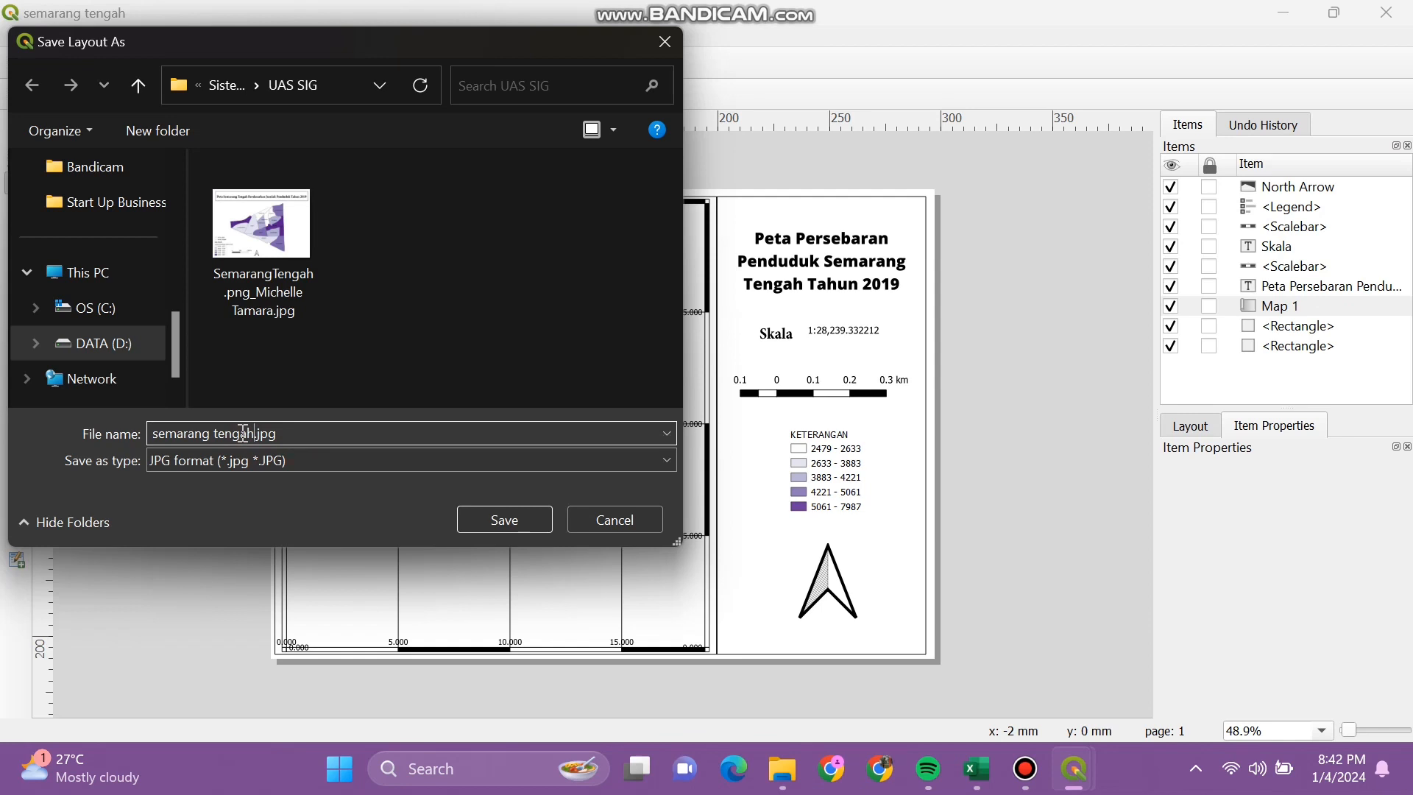
pyautogui.write('_UAS SIG')
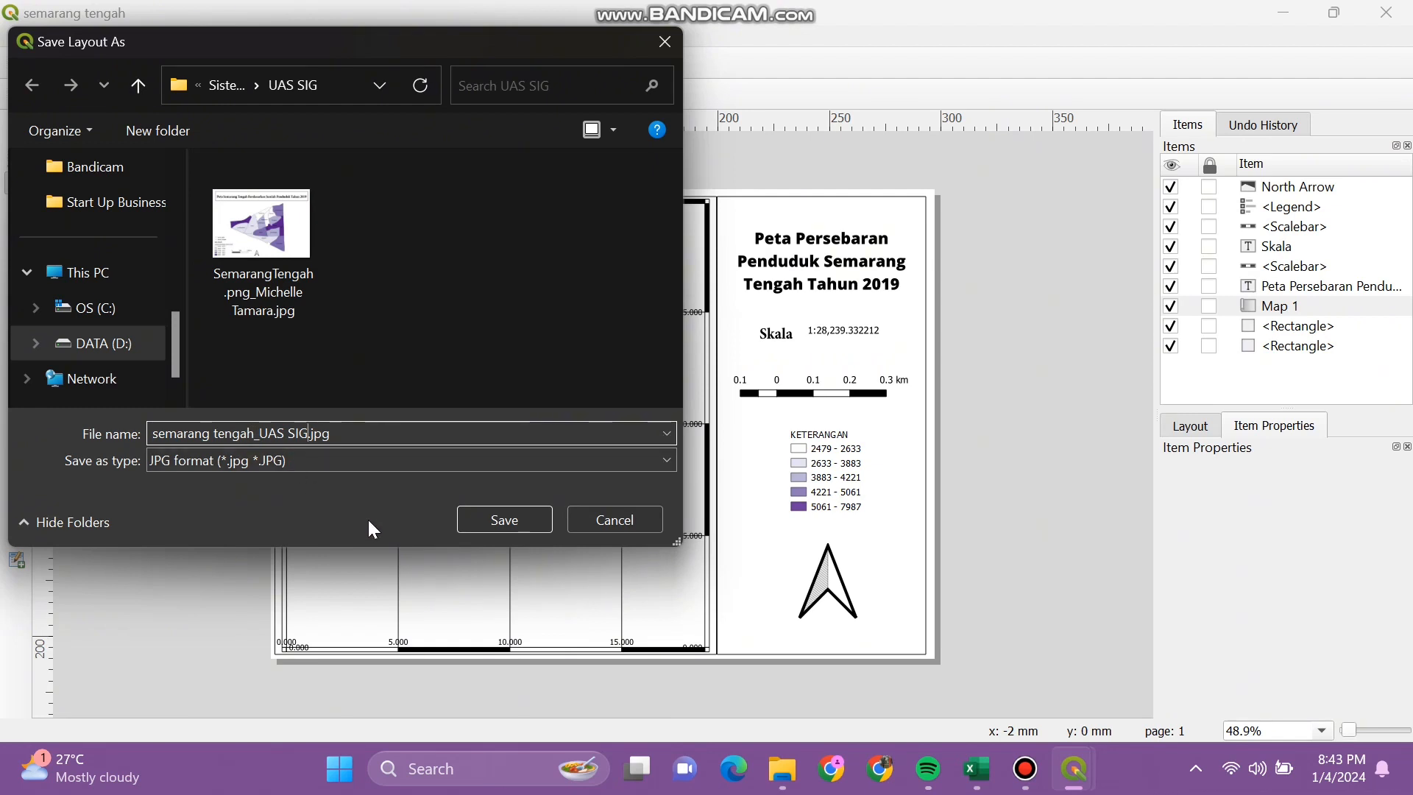
pyautogui.click(516, 519)
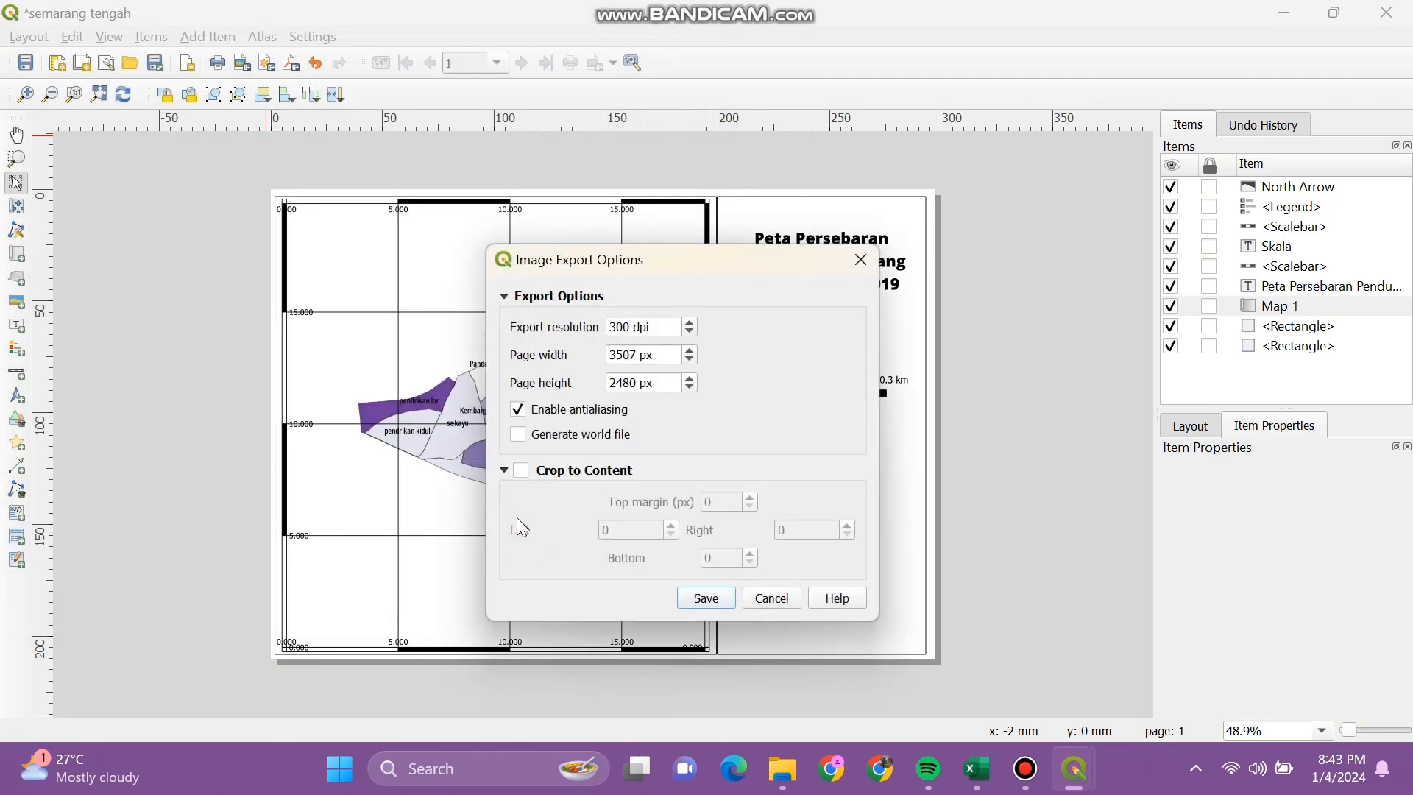
pyautogui.click(704, 605)
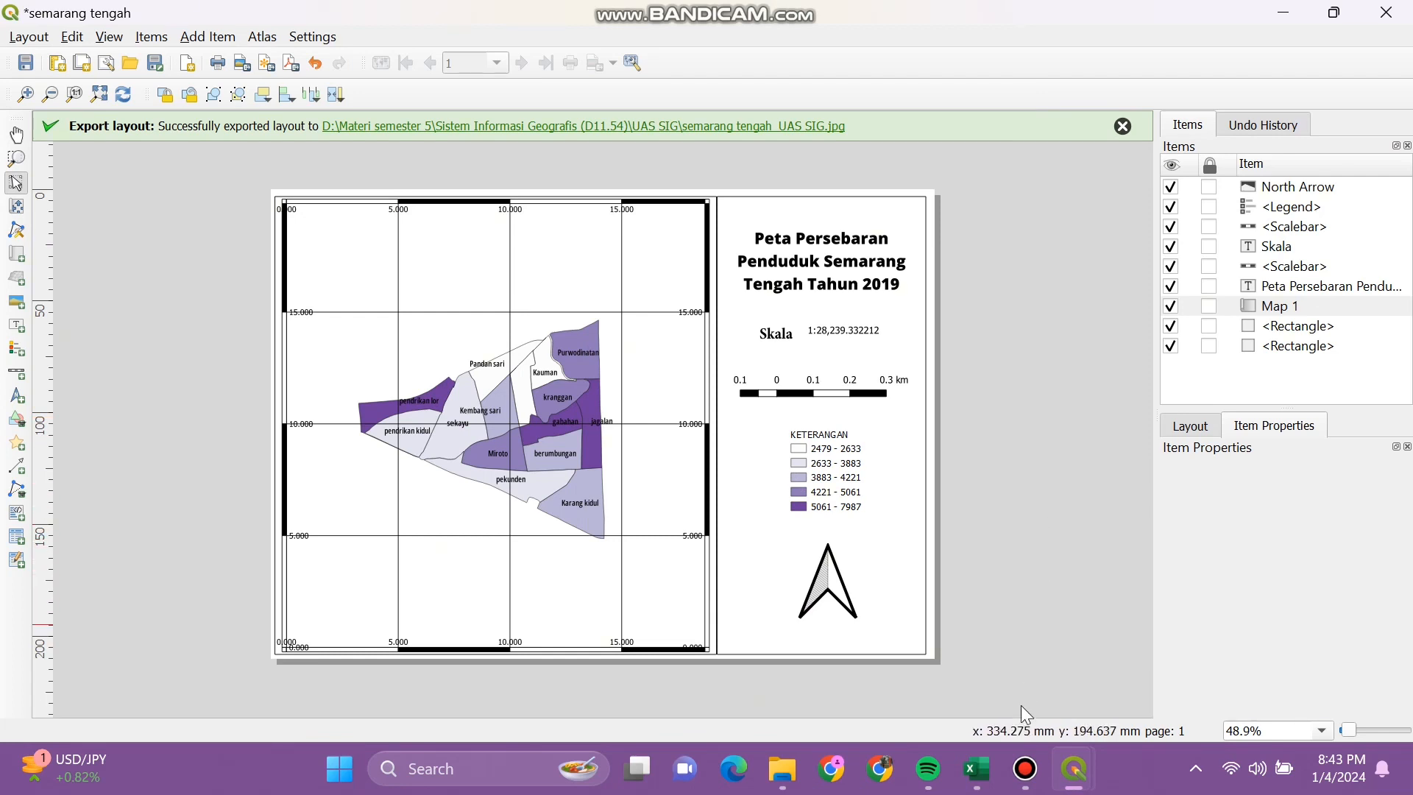
# Step: Open semarang tengah_UAS SIG.jpg from Sistem Informasi Geografis > UAS SIG in File Explorer
pyautogui.click(782, 768)
pyautogui.click(418, 356)
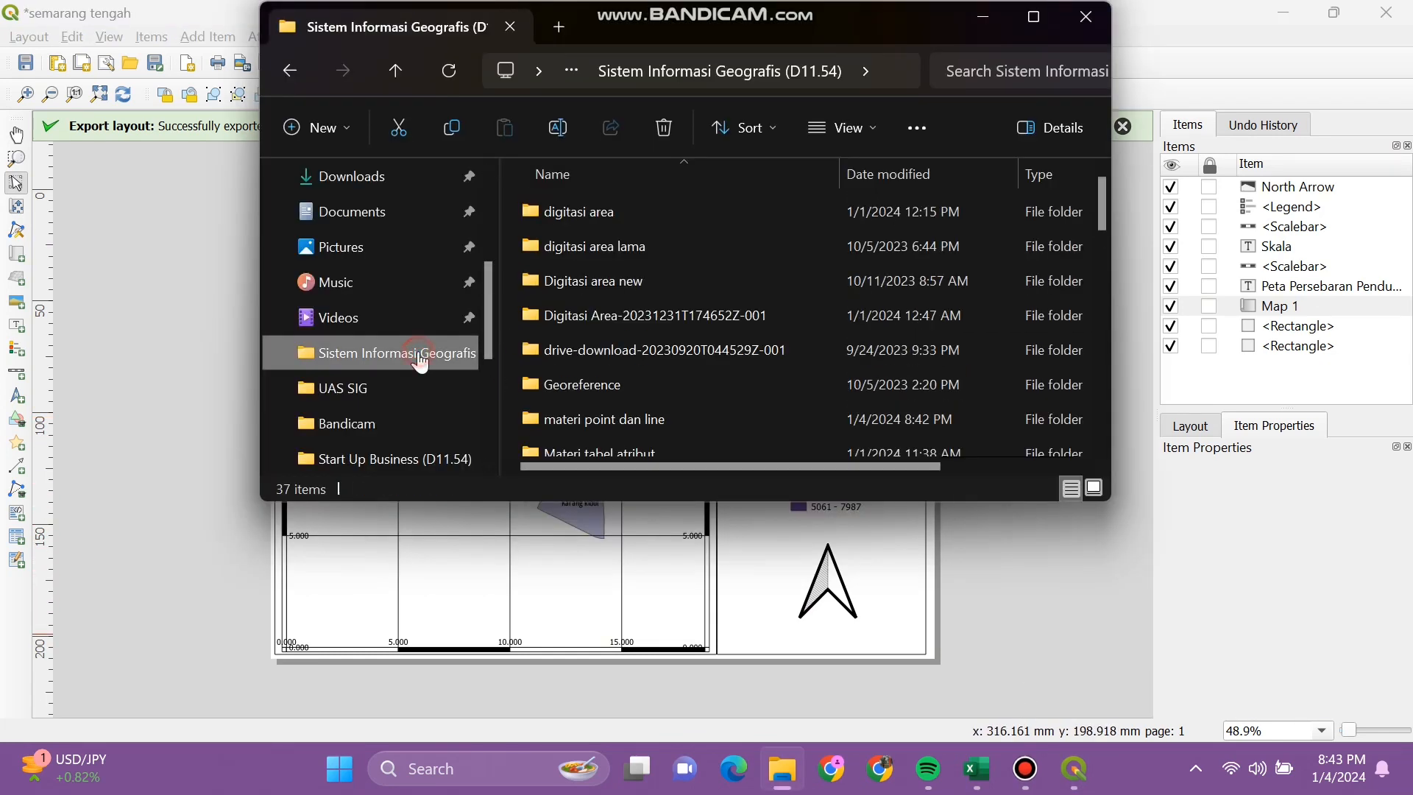
pyautogui.click(403, 386)
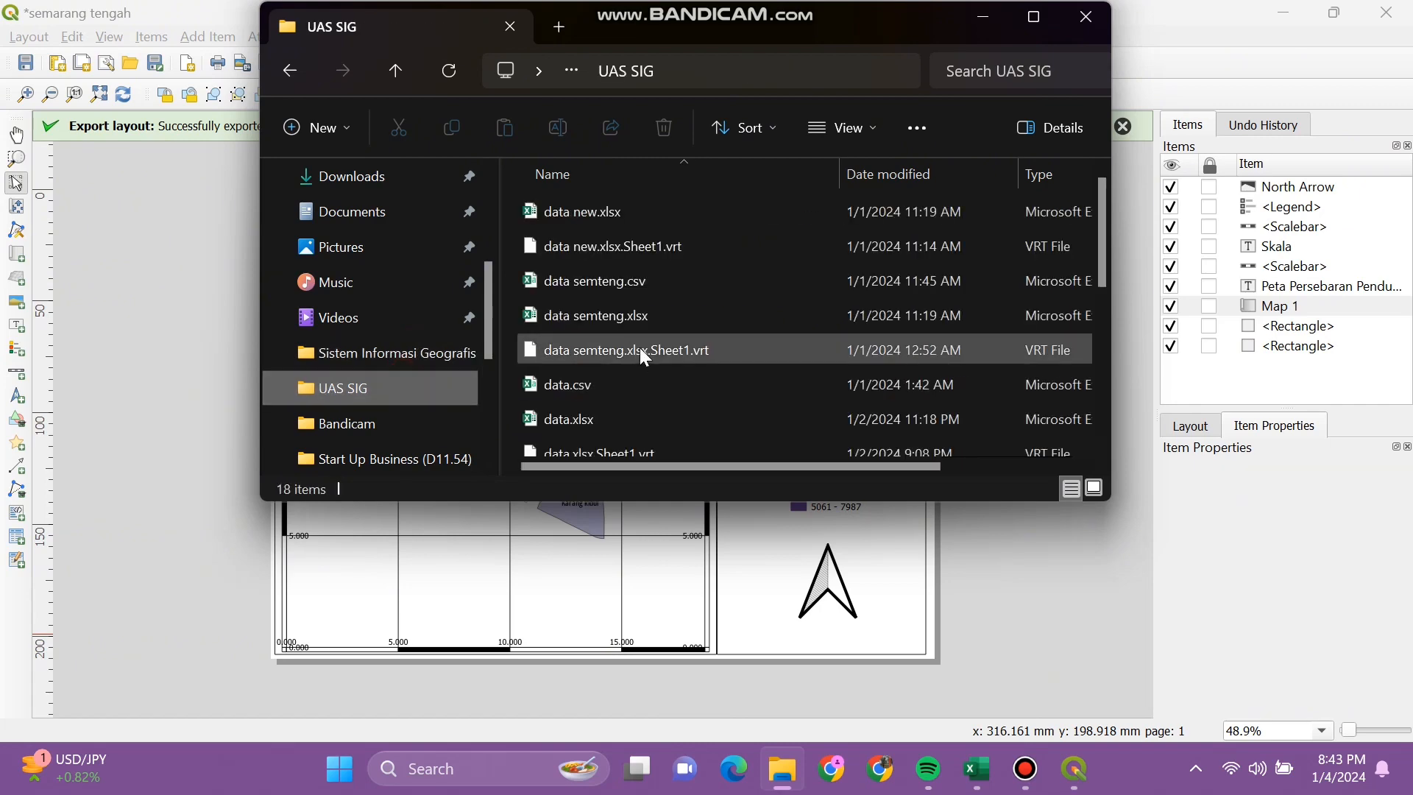
pyautogui.scroll(-4, 662, 360)
pyautogui.doubleClick(730, 338)
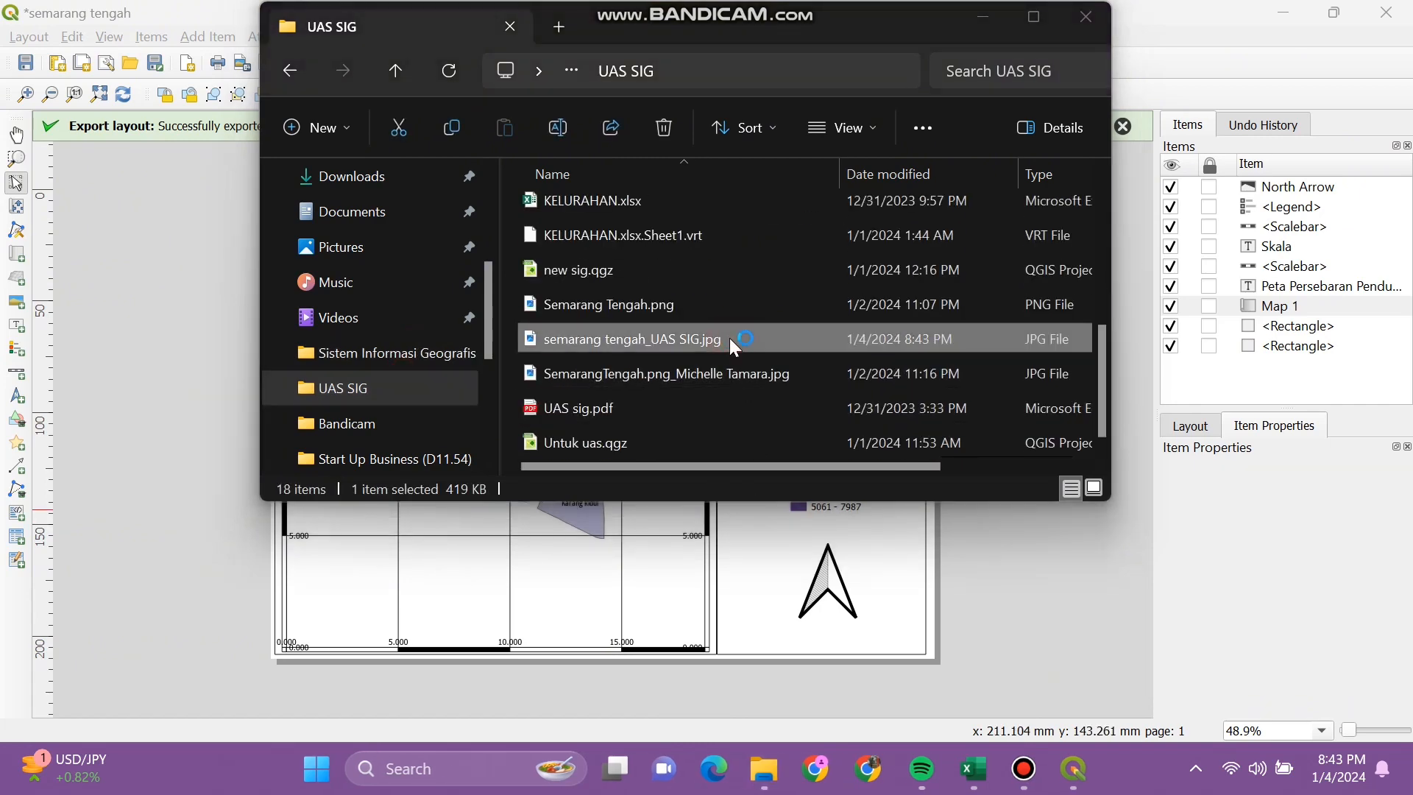